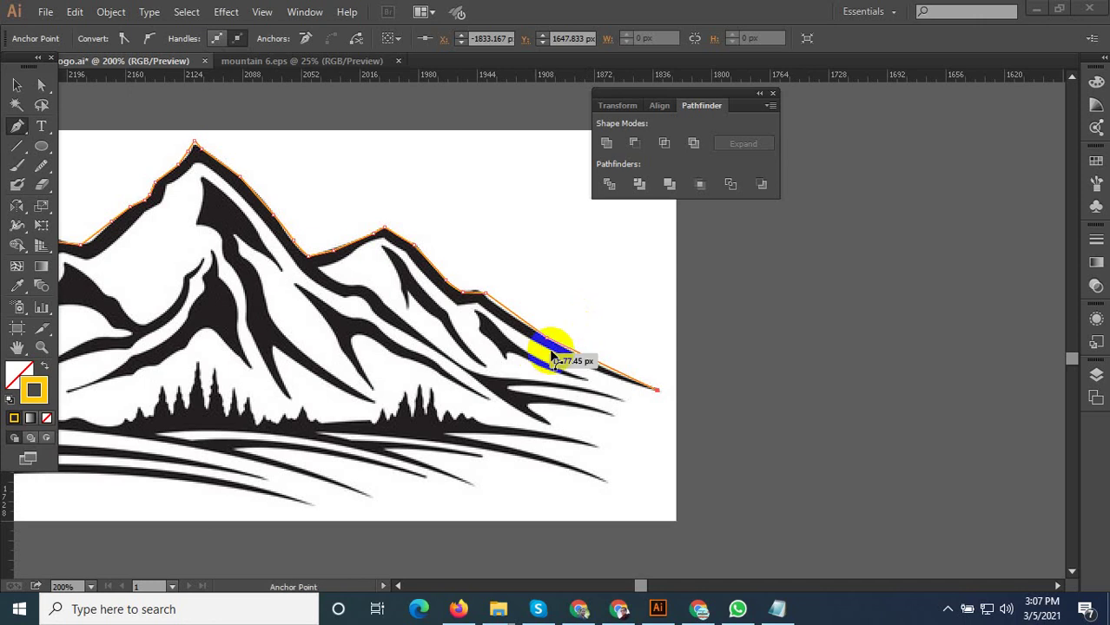
# Trace the ridge's upper edge, with corner points at the notch and the right tip
pyautogui.scroll(3, 817, 446)
pyautogui.scroll(2, 787, 460)
pyautogui.scroll(1, 729, 493)
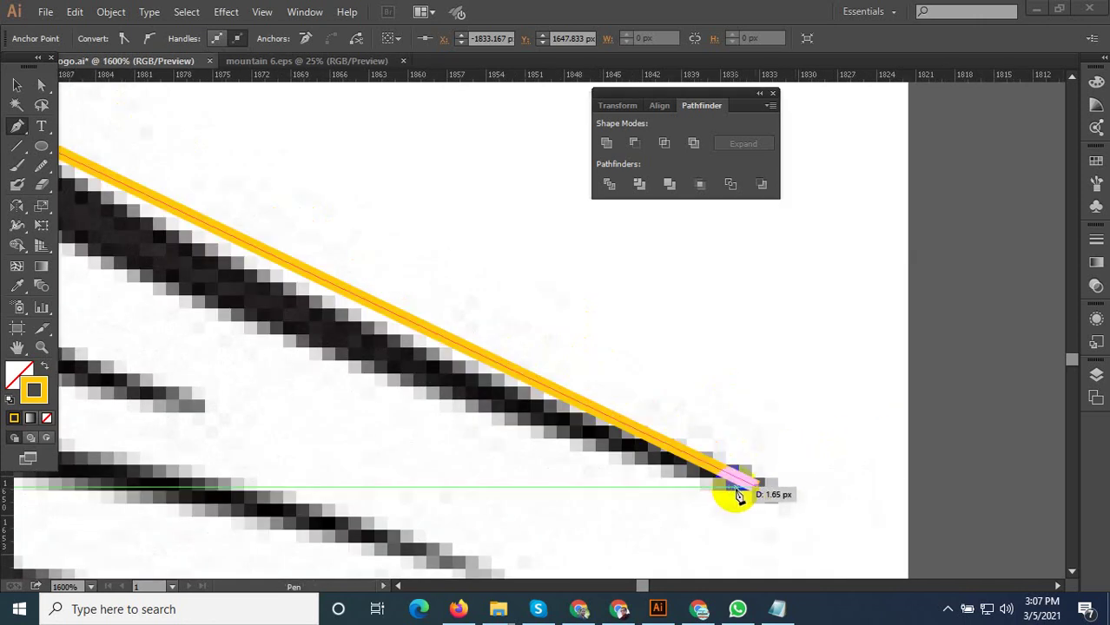
pyautogui.scroll(-4, 575, 473)
pyautogui.scroll(1, 698, 450)
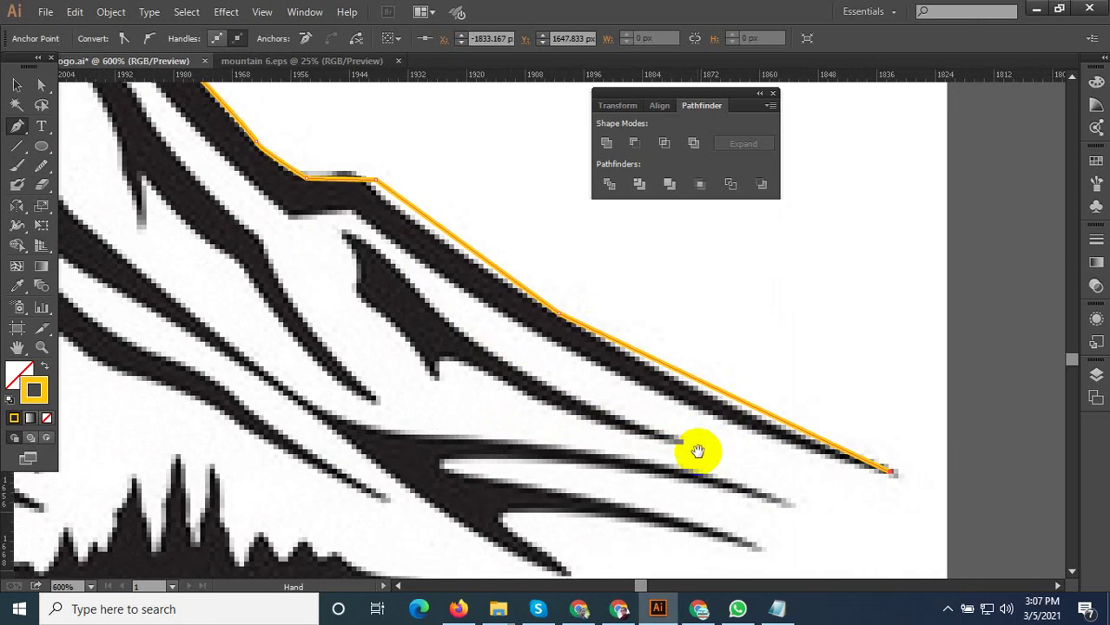
pyautogui.click(344, 194)
pyautogui.scroll(5, 212, 100)
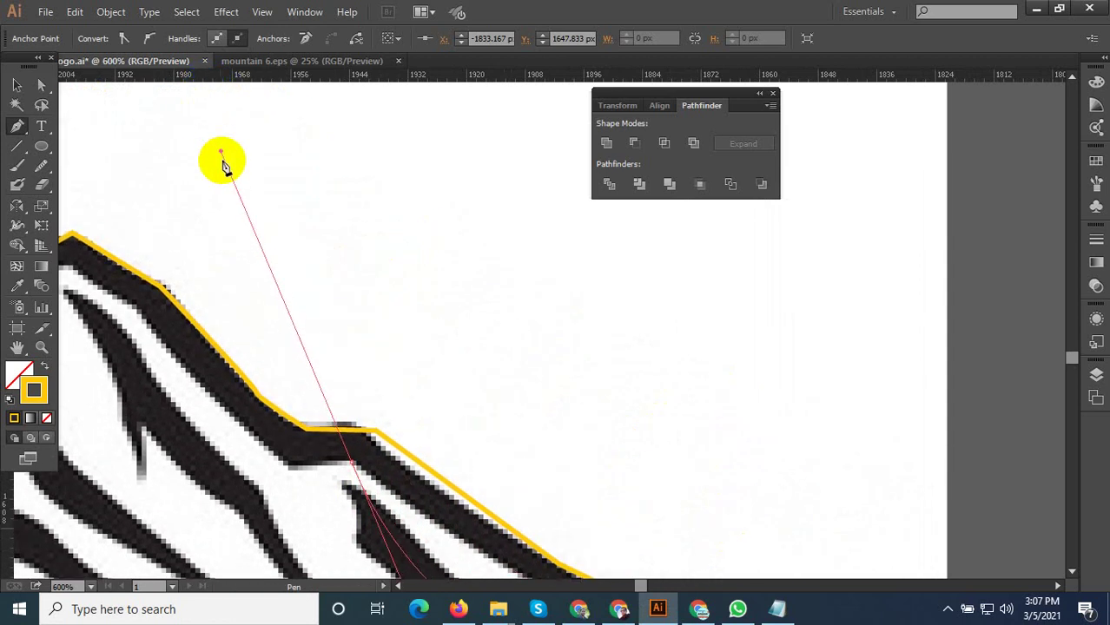
pyautogui.scroll(-2, 649, 314)
pyautogui.scroll(-2, 495, 280)
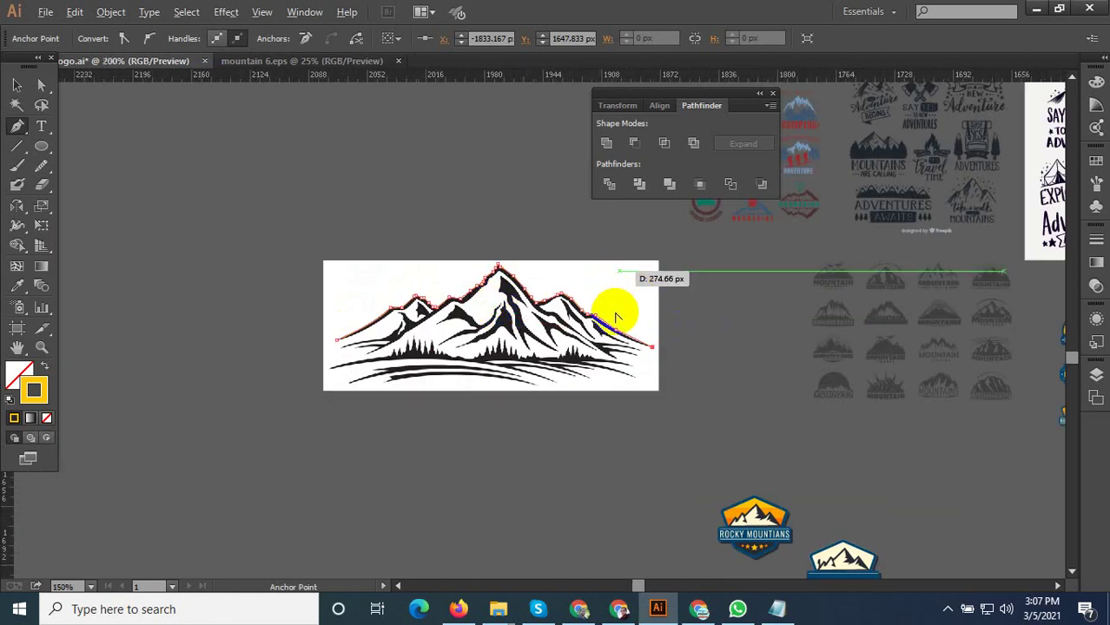
pyautogui.scroll(3, 718, 477)
pyautogui.scroll(2, 718, 503)
pyautogui.scroll(2, 730, 540)
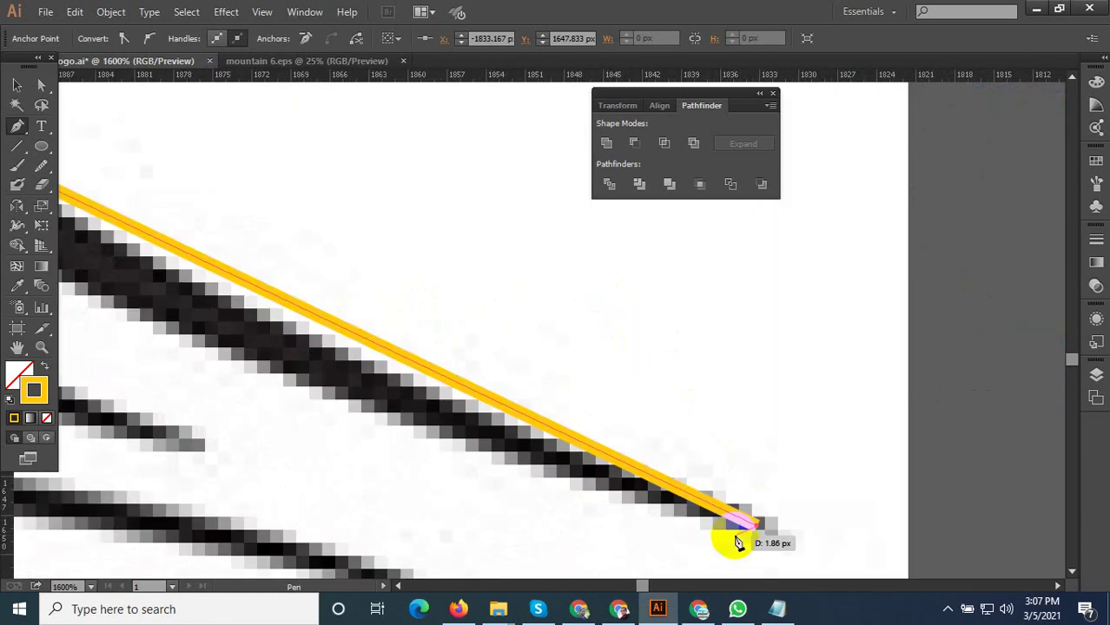
pyautogui.click(736, 539)
# Curve the path back along the ridge's inner edge and down to the snow line
pyautogui.scroll(-5, 767, 520)
pyautogui.scroll(2, 486, 328)
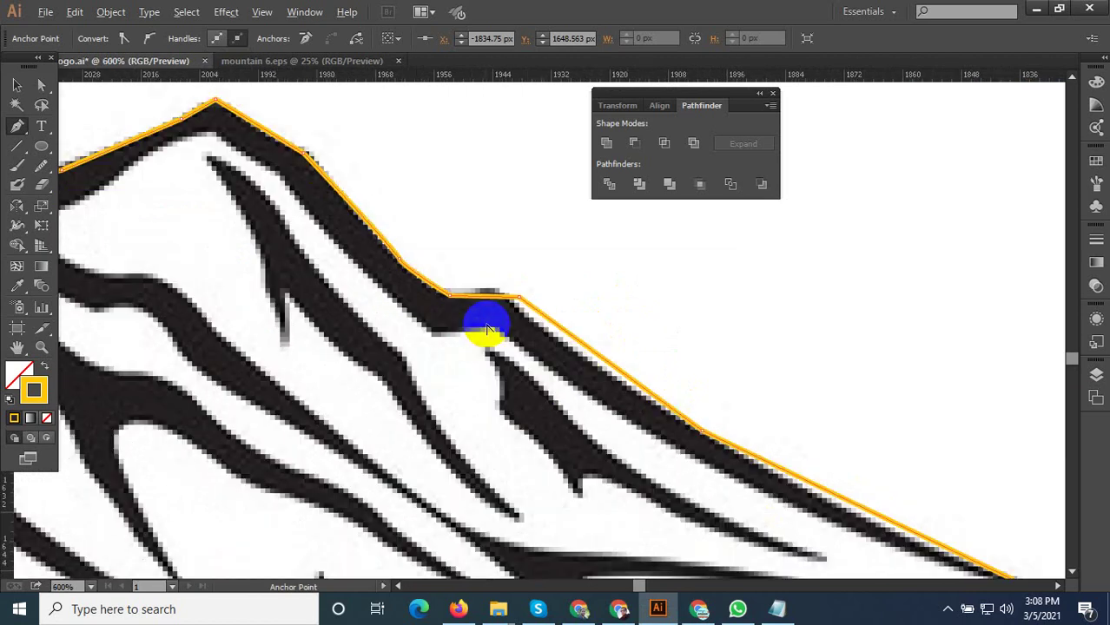
pyautogui.moveTo(491, 329)
pyautogui.mouseDown()
pyautogui.moveTo(374, 162)
pyautogui.moveTo(324, 181)
pyautogui.mouseUp()
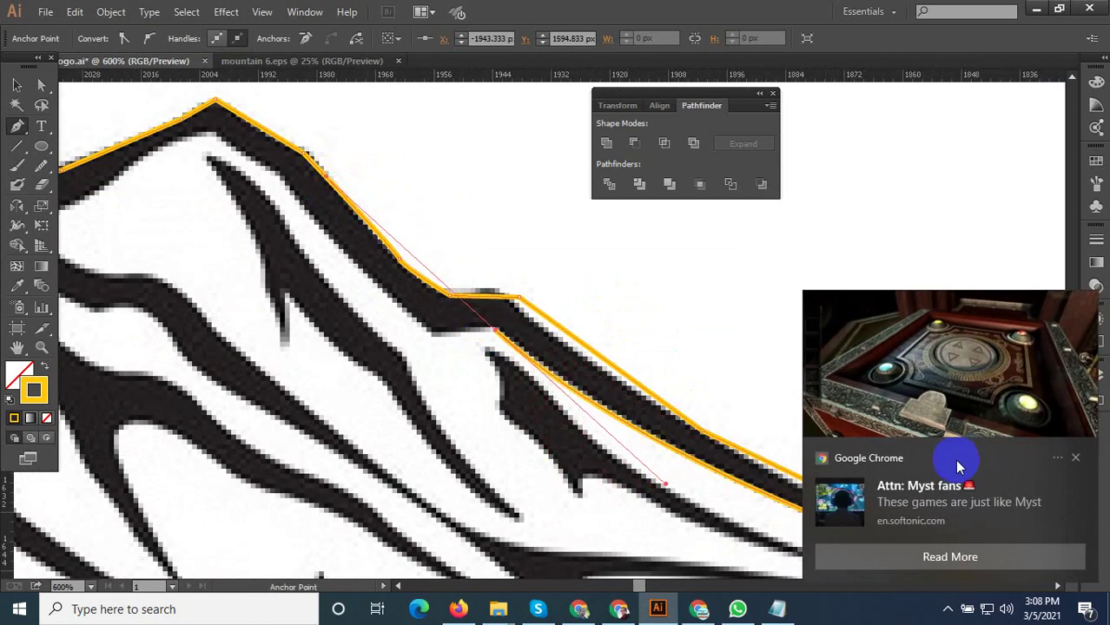
pyautogui.click(1075, 461)
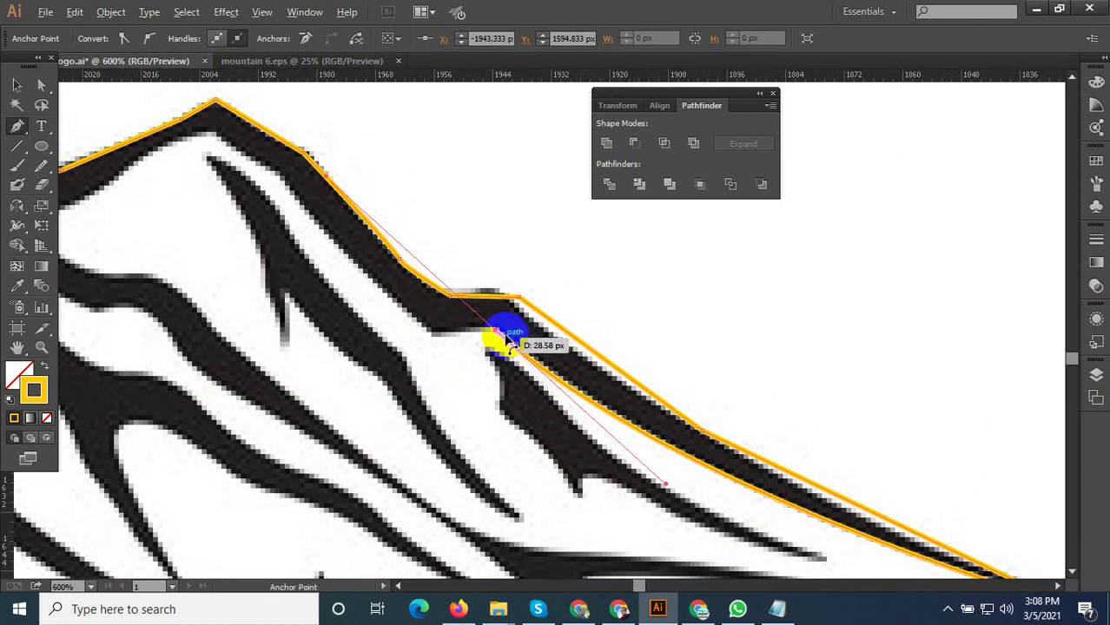
pyautogui.moveTo(493, 329)
pyautogui.mouseDown()
pyautogui.moveTo(434, 339)
pyautogui.moveTo(570, 255)
pyautogui.moveTo(502, 219)
pyautogui.mouseUp()
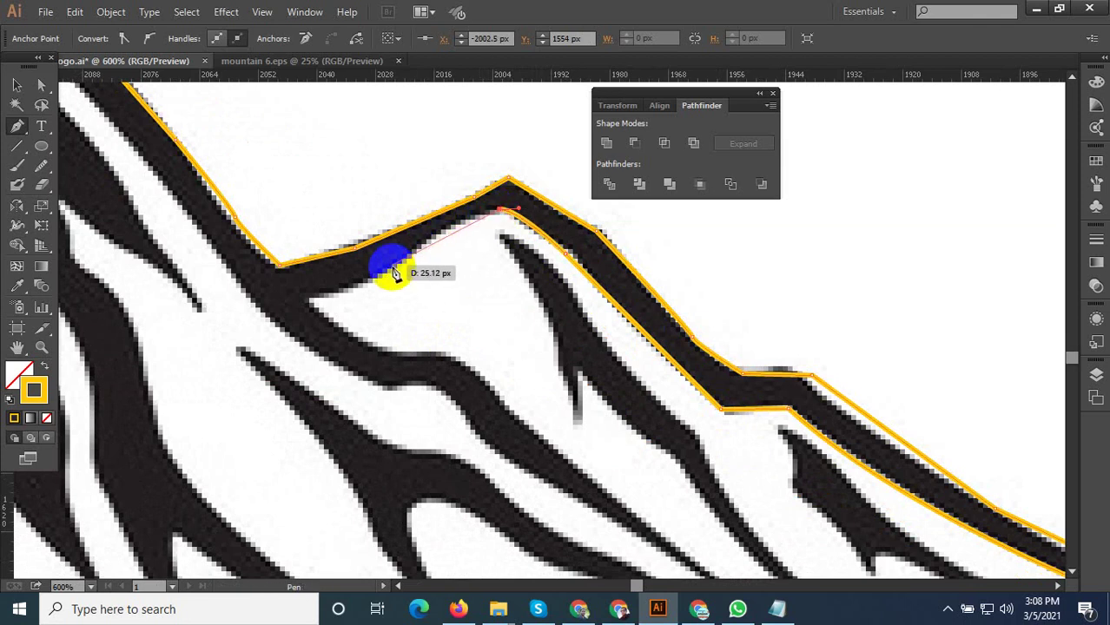
pyautogui.moveTo(336, 315)
pyautogui.mouseDown()
pyautogui.moveTo(311, 301)
pyautogui.moveTo(389, 351)
pyautogui.moveTo(484, 342)
pyautogui.mouseUp()
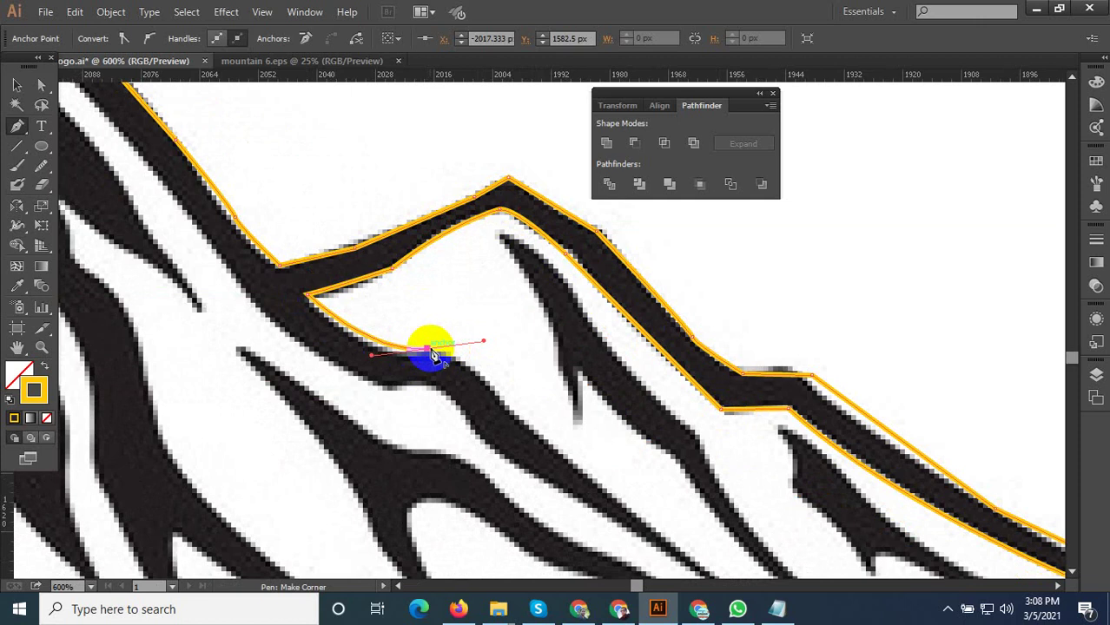
pyautogui.moveTo(527, 421); pyautogui.dragTo(573, 484)
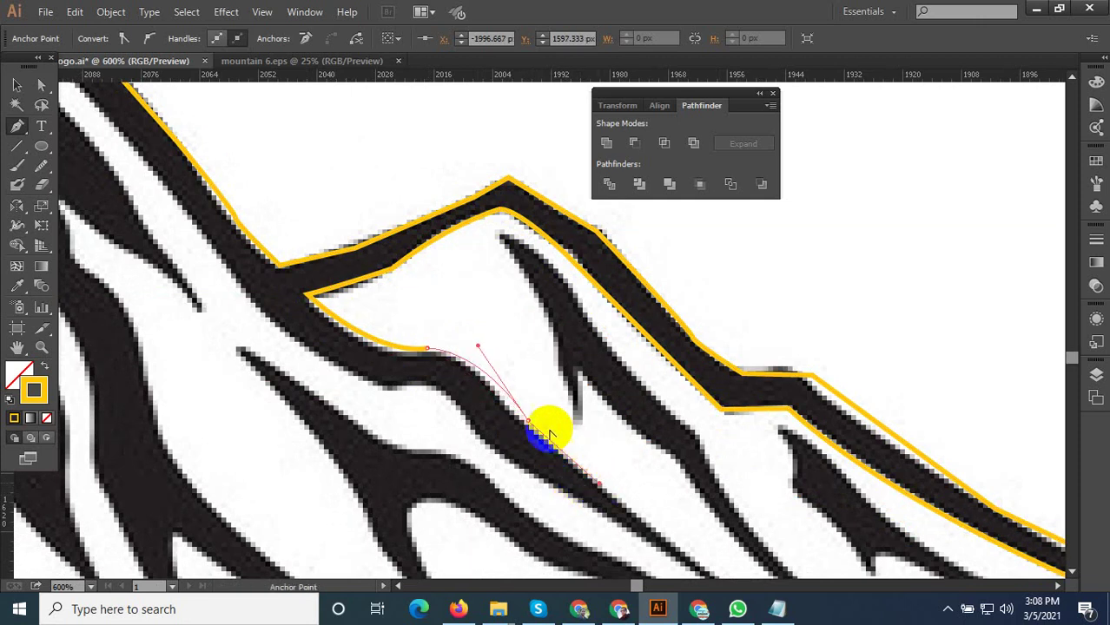
pyautogui.moveTo(600, 486); pyautogui.dragTo(525, 424)
# Carry the outline down the snow line, around the first streak's tip and into its inner corner
pyautogui.scroll(-3, 517, 434)
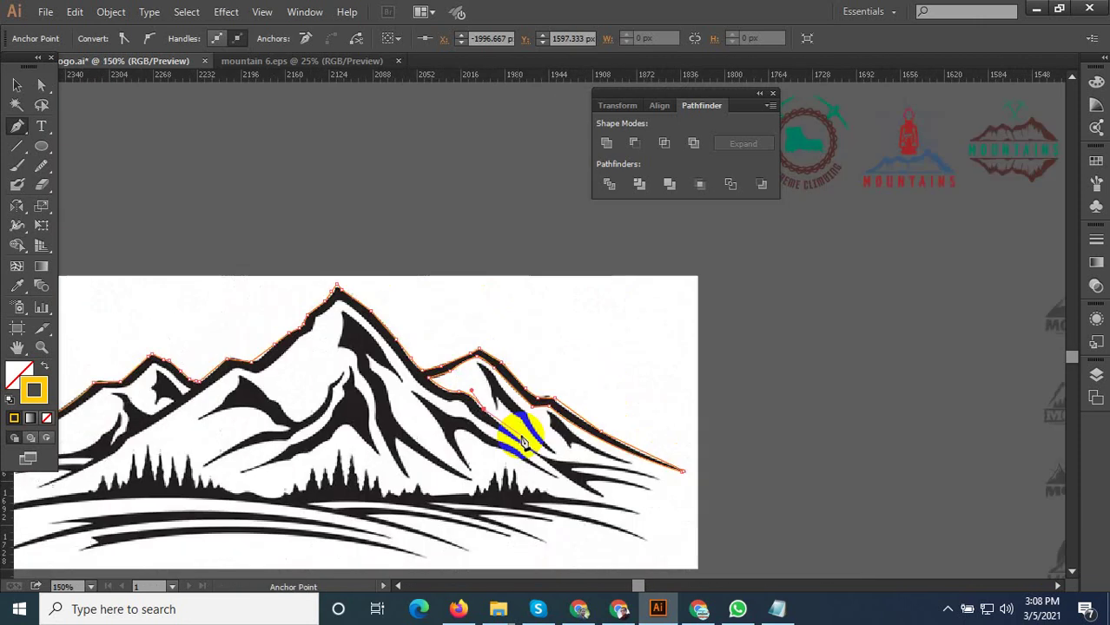
pyautogui.scroll(2, 521, 438)
pyautogui.scroll(2, 527, 446)
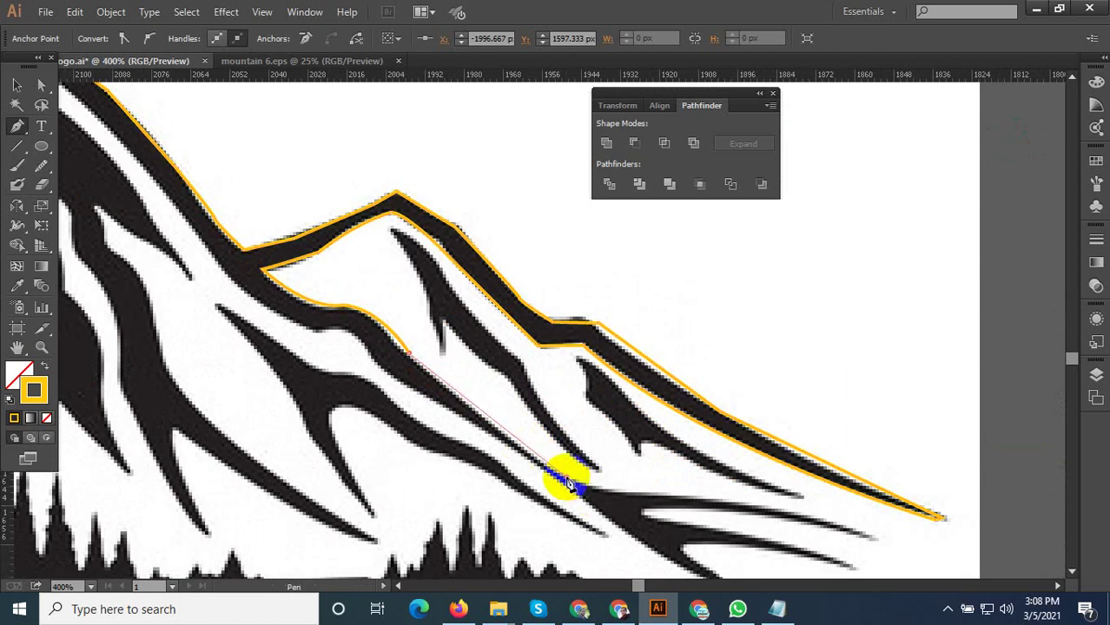
pyautogui.click(564, 475)
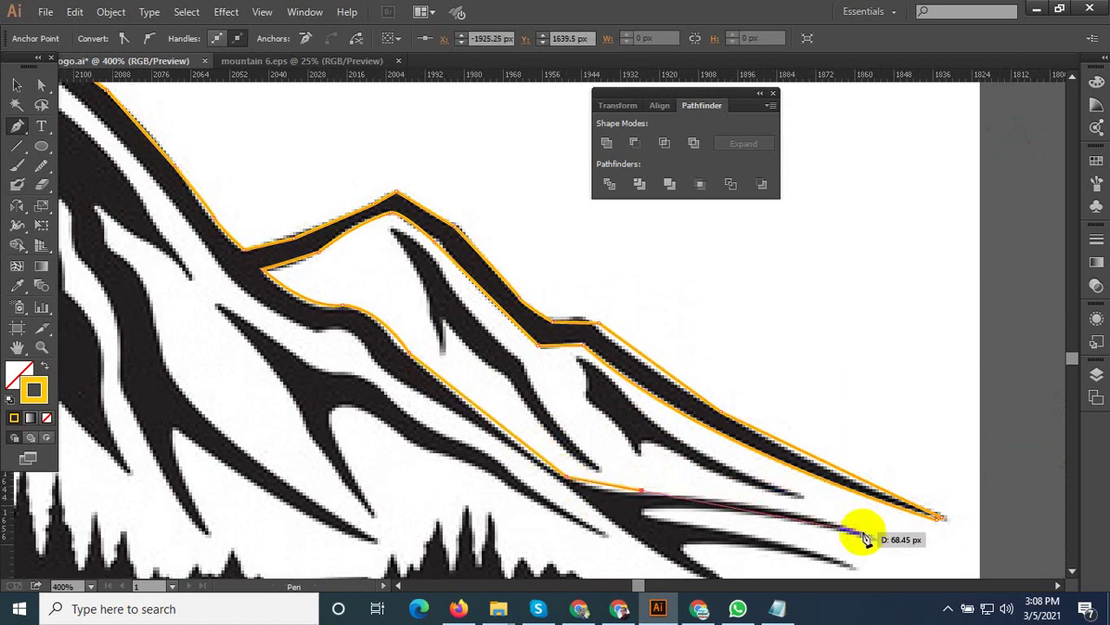
pyautogui.scroll(-3, 391, 330)
pyautogui.scroll(3, 483, 395)
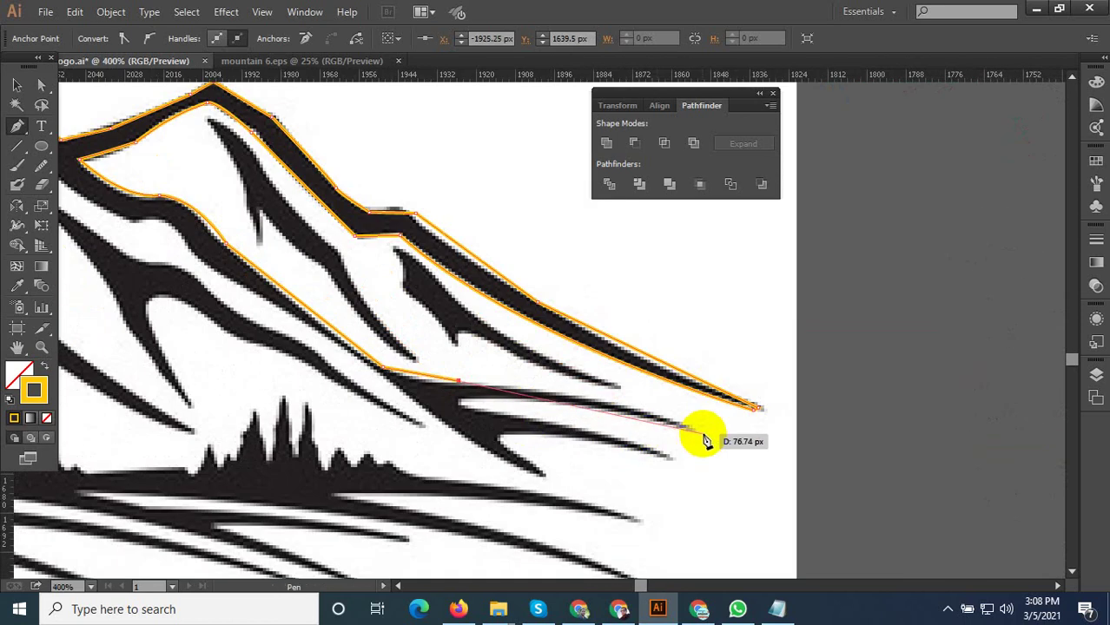
pyautogui.moveTo(691, 427); pyautogui.dragTo(718, 464)
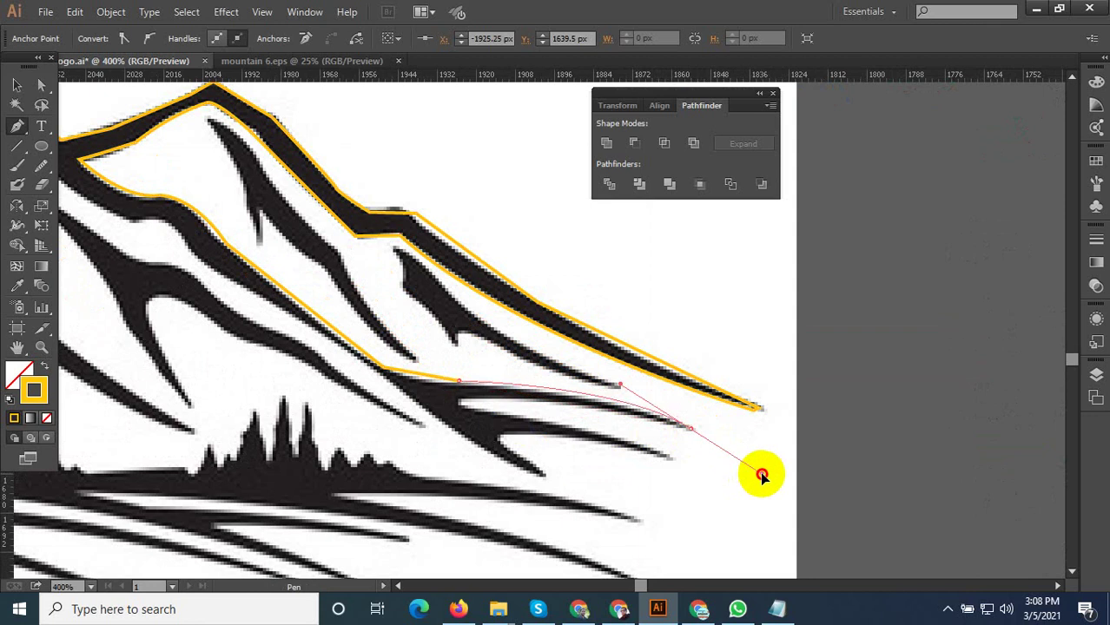
pyautogui.moveTo(690, 427); pyautogui.dragTo(404, 401)
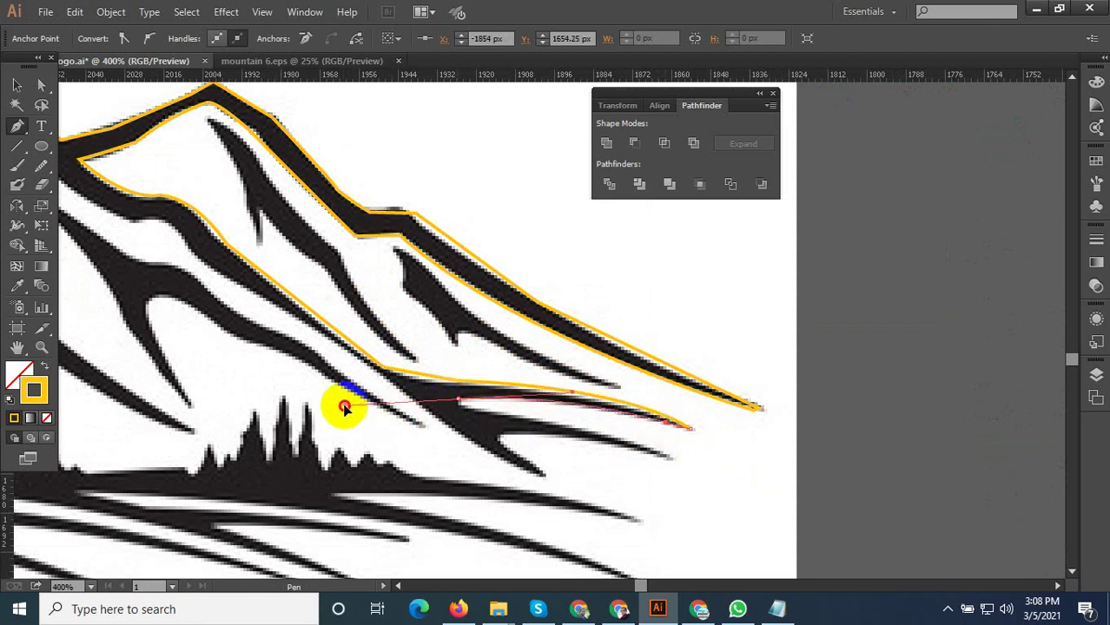
pyautogui.click(448, 414)
# Wrap the outline around the next prongs, ending at the lowest prong's tip
pyautogui.scroll(3, 476, 422)
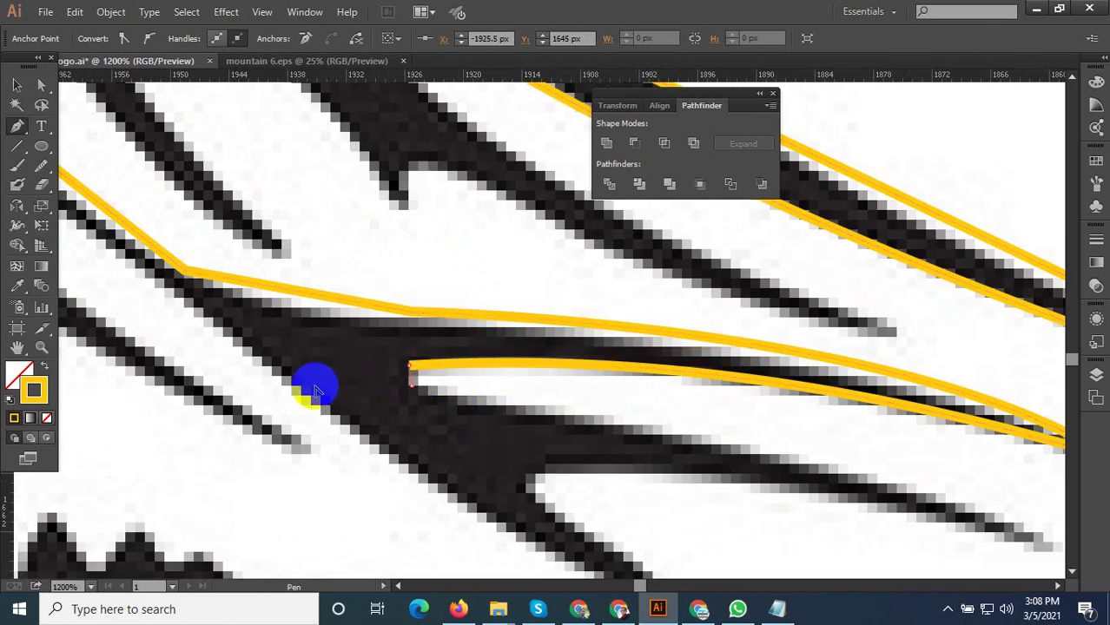
pyautogui.scroll(-2, 314, 385)
pyautogui.moveTo(412, 391)
pyautogui.mouseDown()
pyautogui.moveTo(680, 471)
pyautogui.moveTo(709, 519)
pyautogui.mouseUp()
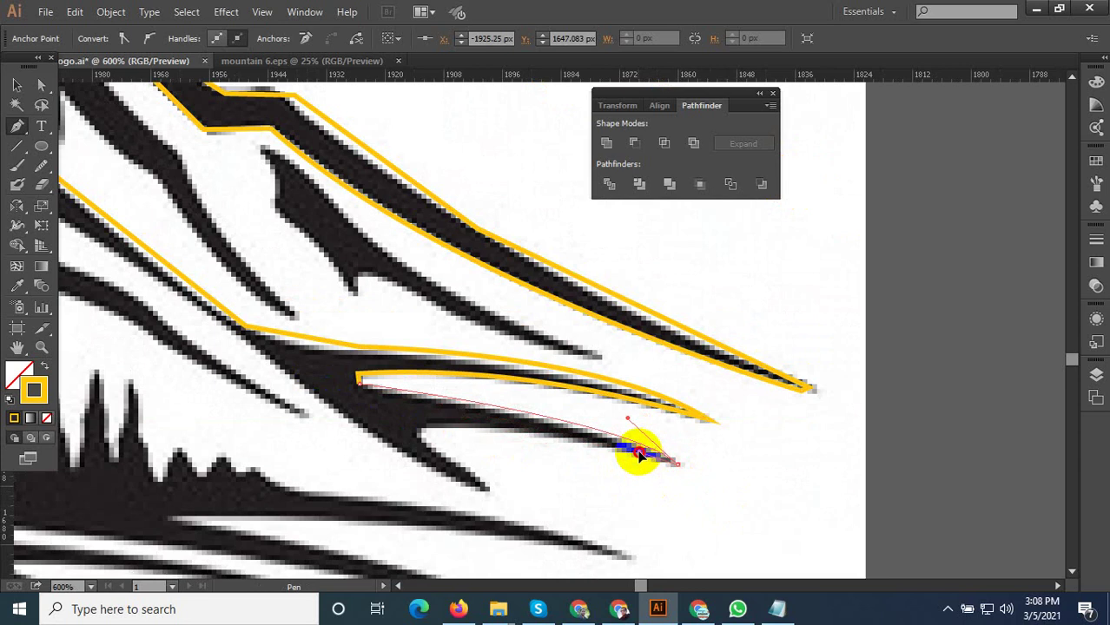
pyautogui.moveTo(676, 463)
pyautogui.mouseDown()
pyautogui.moveTo(434, 420)
pyautogui.moveTo(397, 445)
pyautogui.mouseUp()
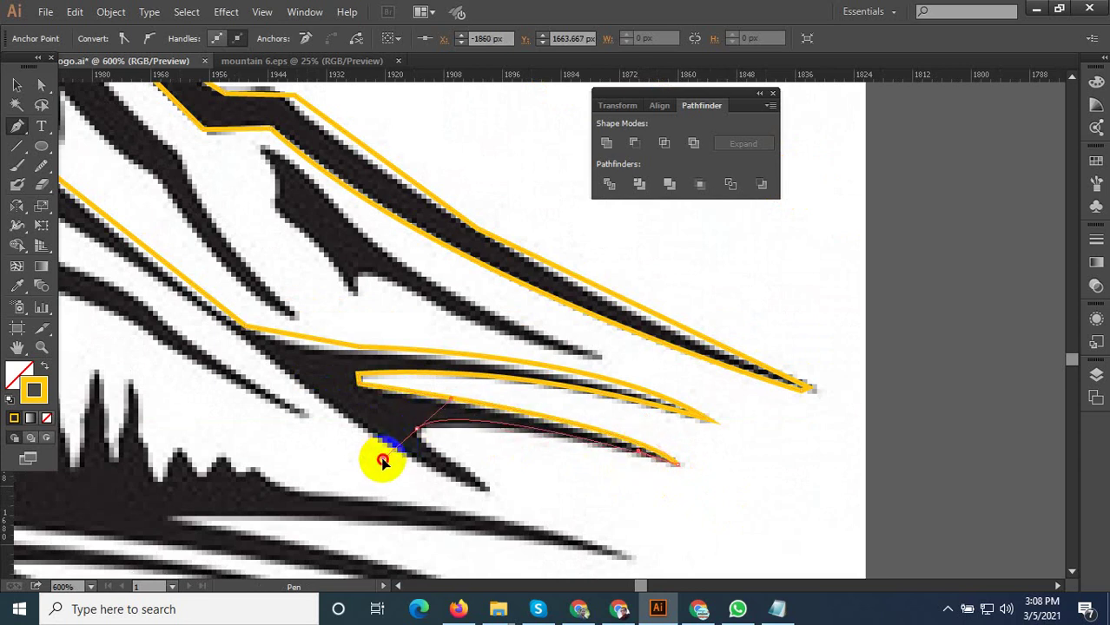
pyautogui.moveTo(423, 440); pyautogui.dragTo(417, 432)
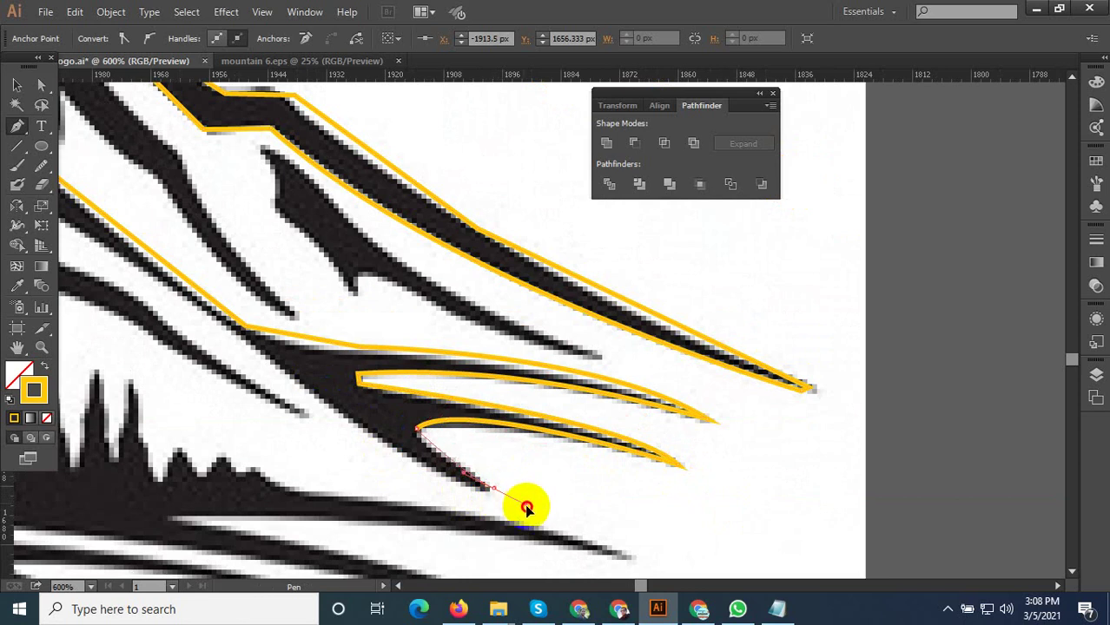
pyautogui.moveTo(464, 486)
pyautogui.mouseDown()
pyautogui.moveTo(502, 469)
pyautogui.moveTo(581, 494)
pyautogui.moveTo(605, 472)
pyautogui.mouseUp()
pyautogui.hotkey('ctrl', '-')
pyautogui.hotkey('ctrl', '-')
pyautogui.hotkey('ctrl', '-')
pyautogui.hotkey('ctrl', '+')
pyautogui.hotkey('ctrl', '+')
pyautogui.hotkey('ctrl', '+')
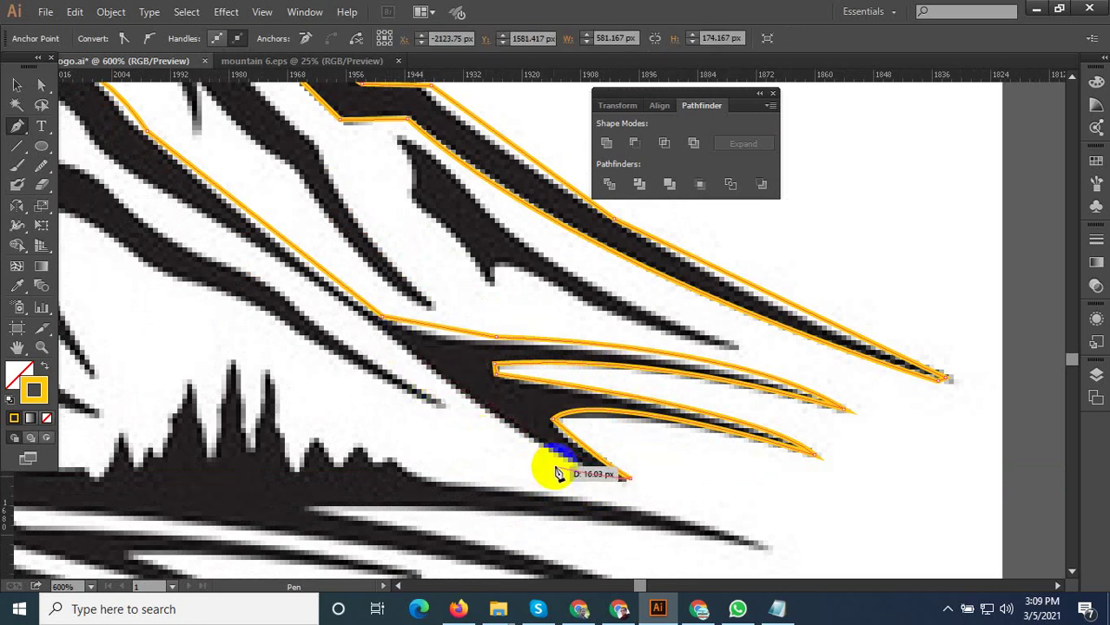
pyautogui.scroll(3, 550, 466)
pyautogui.scroll(-2, 871, 557)
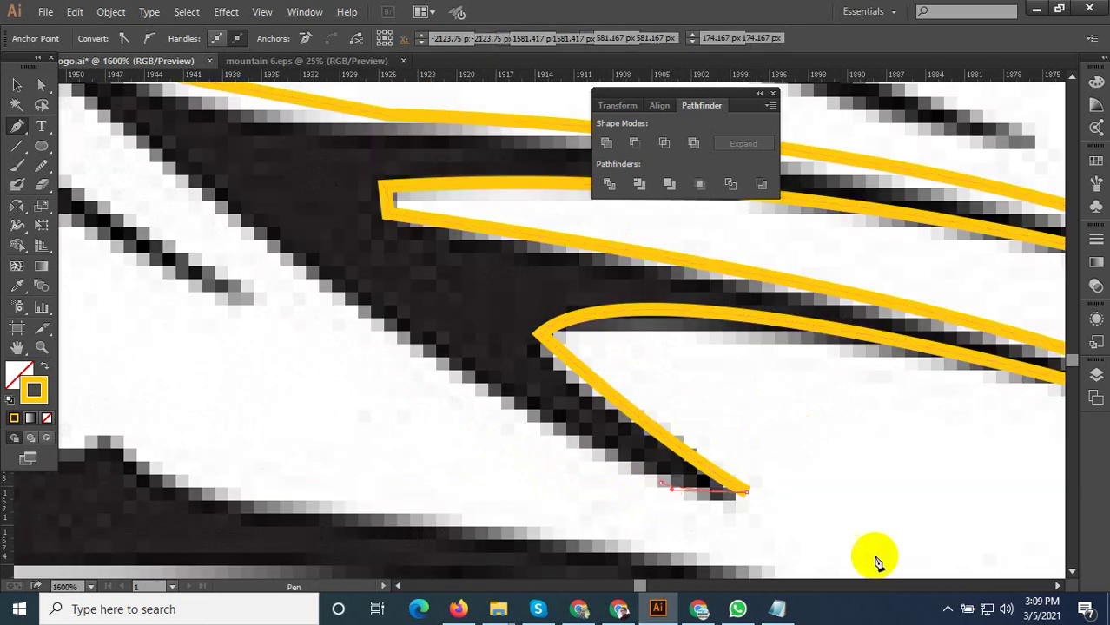
pyautogui.scroll(-2, 879, 540)
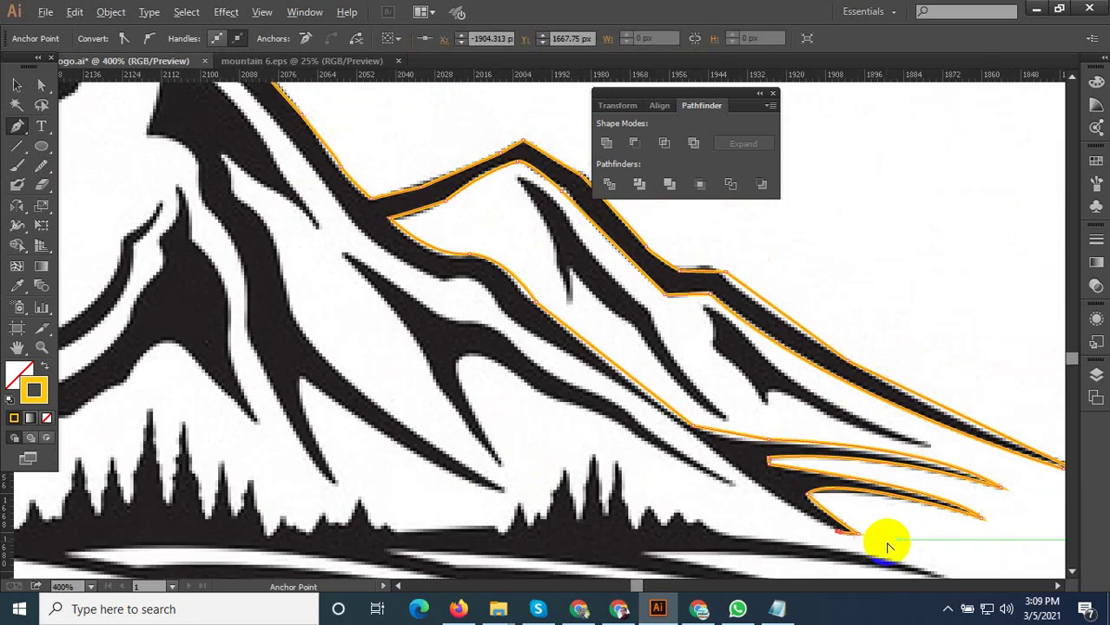
pyautogui.click(608, 382)
# Curve the outline up the slope's inner edge and along the dark streak, with sharp corners
pyautogui.scroll(-2, 607, 373)
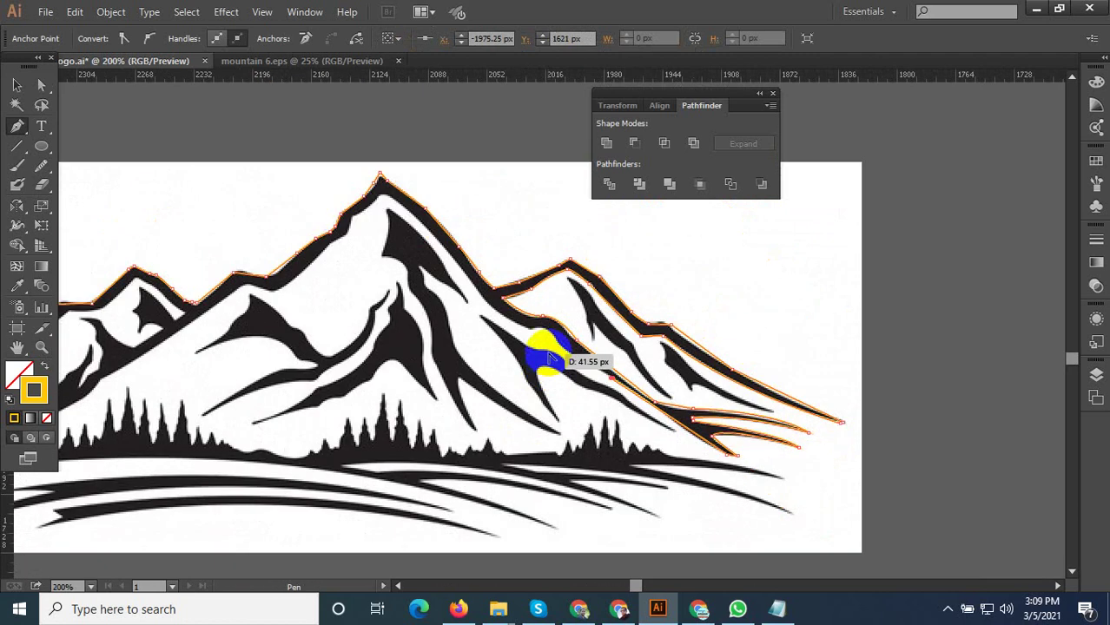
pyautogui.scroll(3, 556, 356)
pyautogui.moveTo(571, 331); pyautogui.dragTo(551, 305)
pyautogui.click(573, 337)
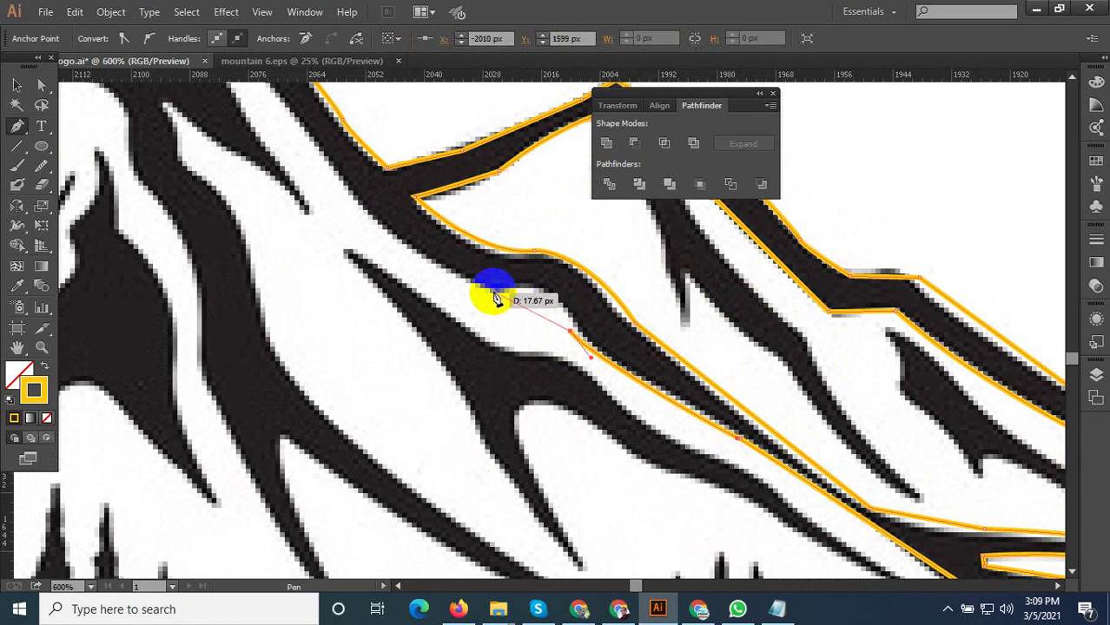
pyautogui.moveTo(406, 311); pyautogui.dragTo(429, 286)
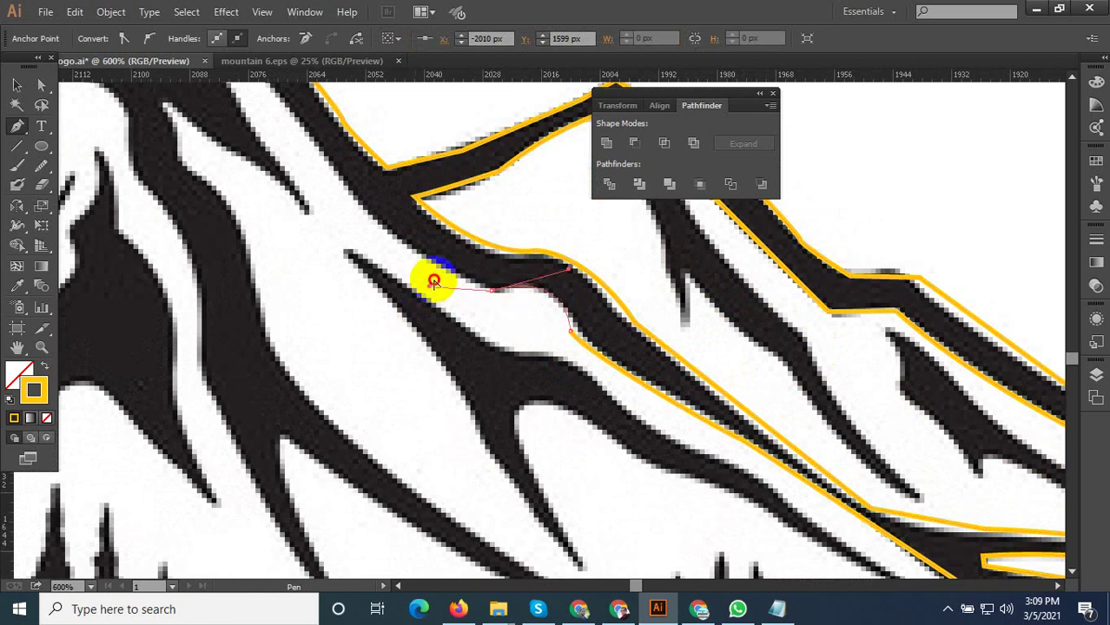
pyautogui.click(493, 295)
pyautogui.scroll(-5, 587, 387)
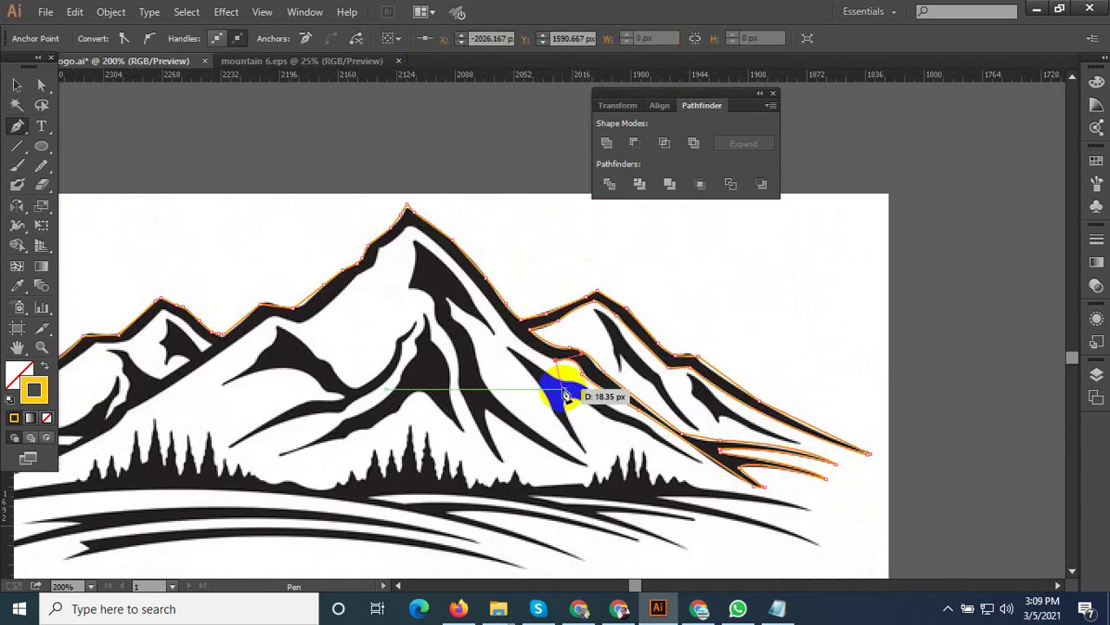
pyautogui.scroll(5, 564, 380)
# Continue up the inner ridge edge to the summit's inner apex and the left-slope bend
pyautogui.moveTo(385, 192)
pyautogui.mouseDown()
pyautogui.moveTo(305, 172)
pyautogui.moveTo(290, 236)
pyautogui.mouseUp()
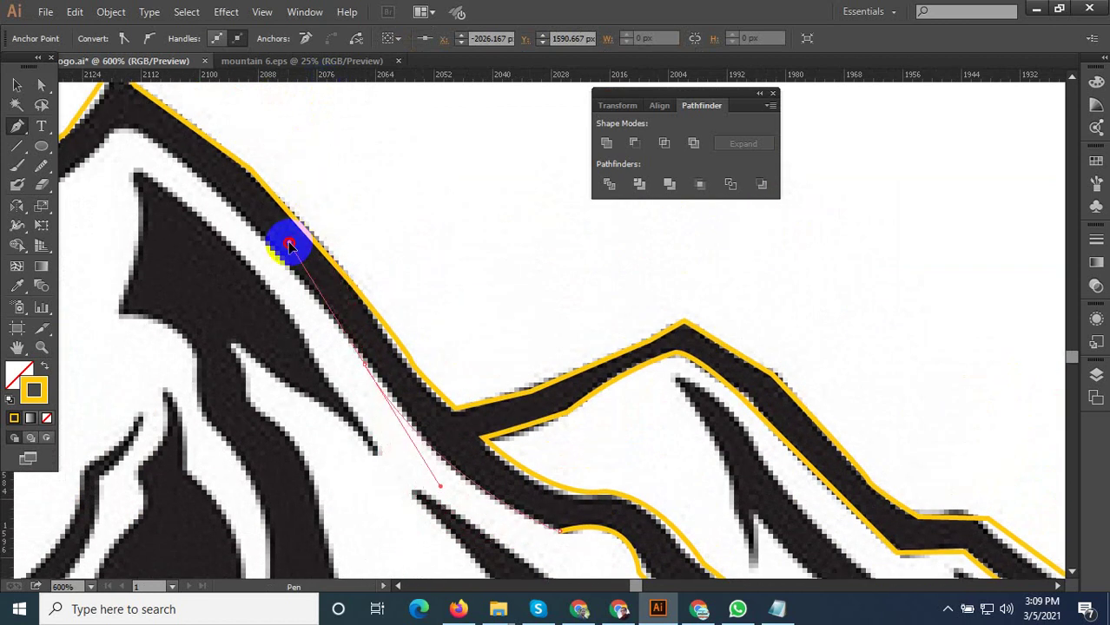
pyautogui.click(355, 364)
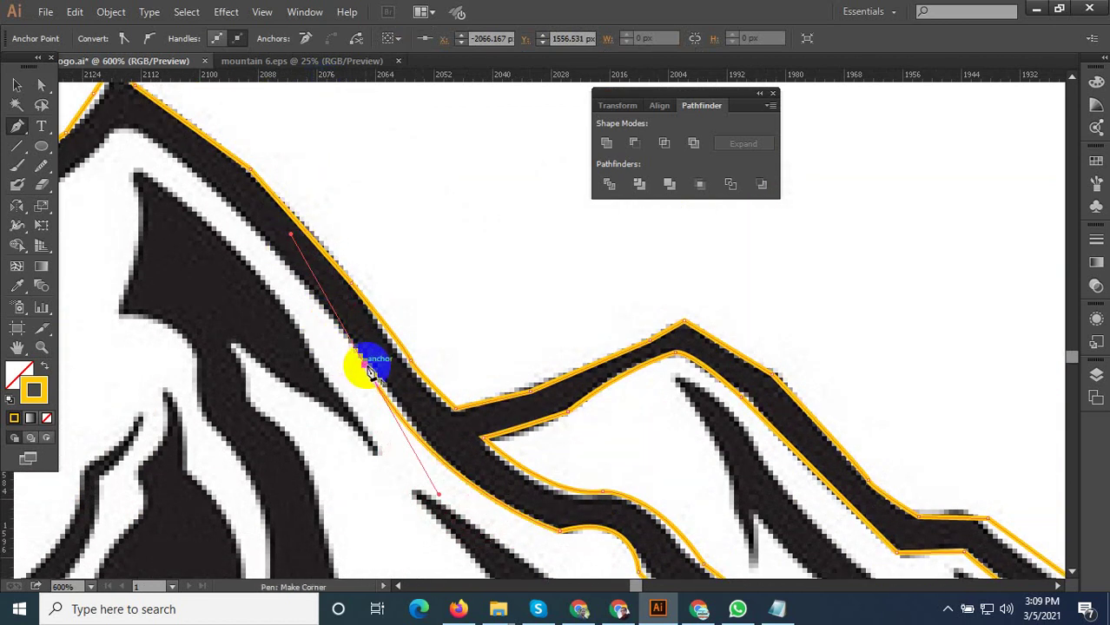
pyautogui.moveTo(369, 369); pyautogui.dragTo(719, 408)
pyautogui.scroll(-5, 718, 408)
pyautogui.scroll(4, 586, 395)
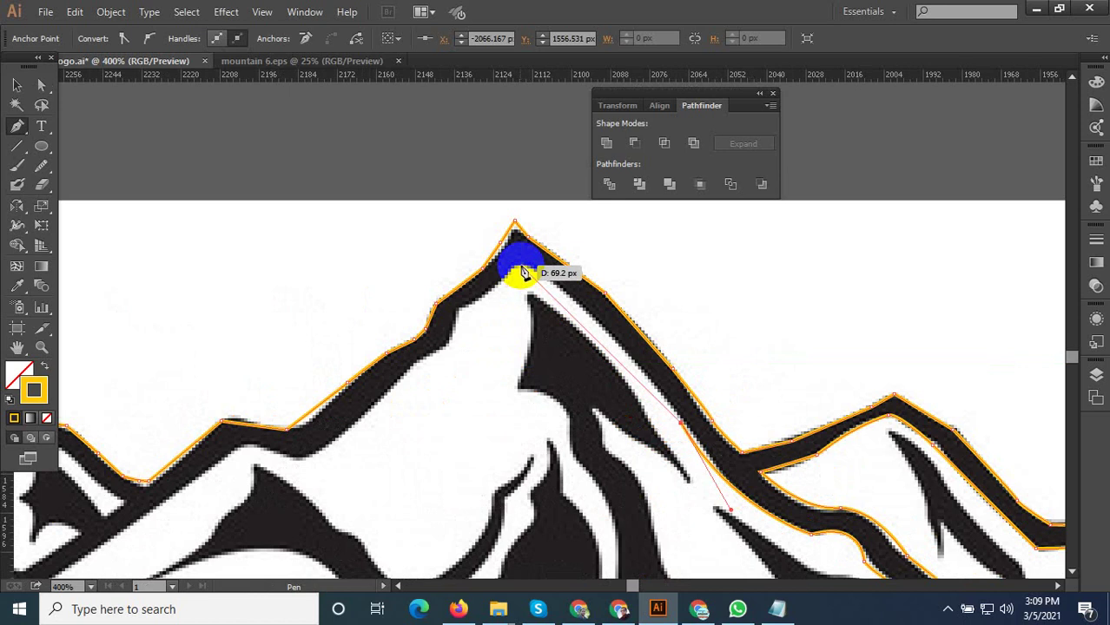
pyautogui.moveTo(524, 274)
pyautogui.mouseDown()
pyautogui.moveTo(488, 276)
pyautogui.moveTo(516, 276)
pyautogui.mouseUp()
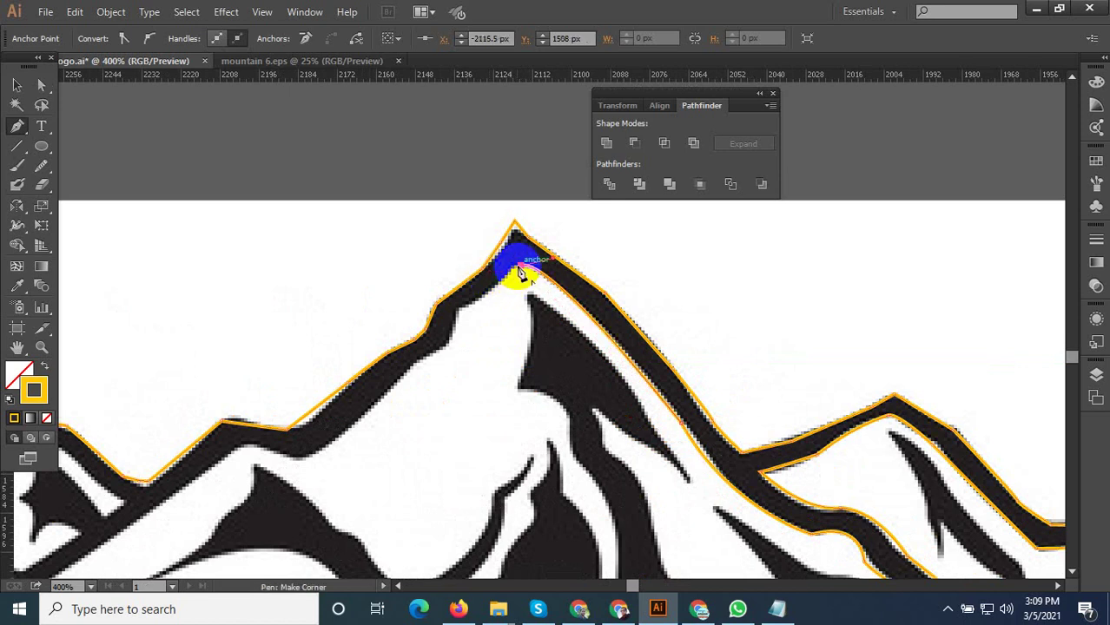
pyautogui.moveTo(438, 310); pyautogui.dragTo(477, 308)
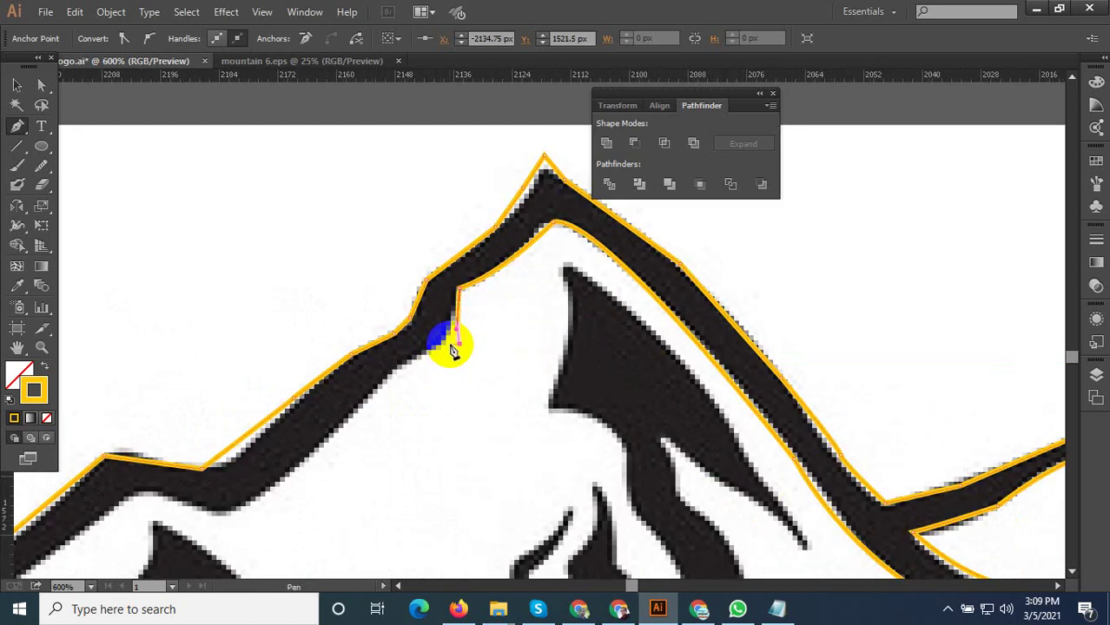
pyautogui.moveTo(455, 356); pyautogui.dragTo(491, 354)
pyautogui.scroll(2, 488, 348)
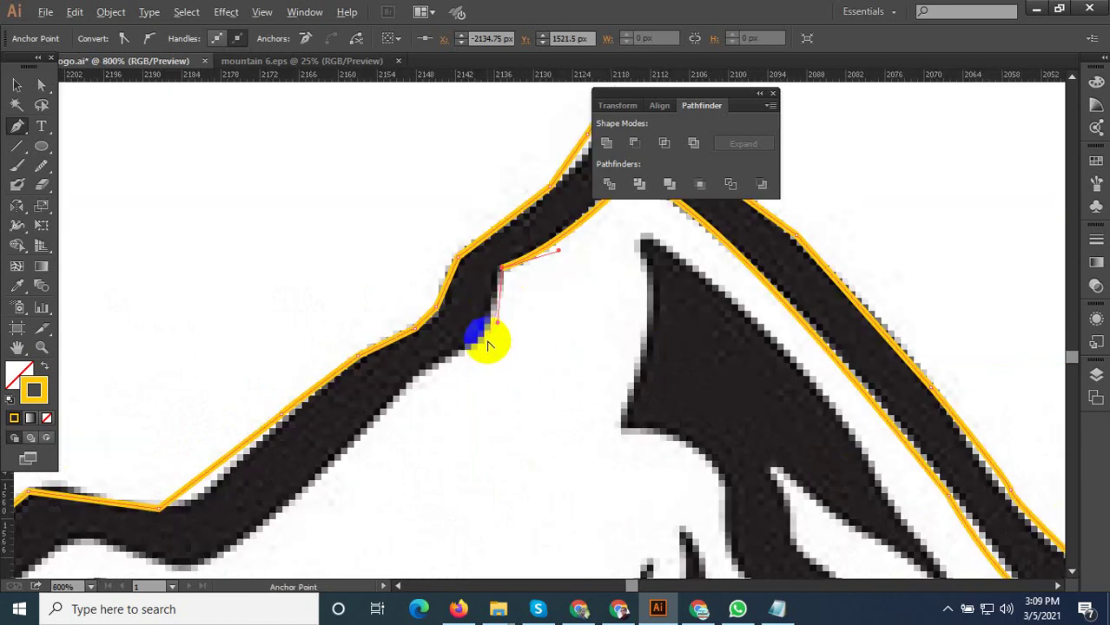
pyautogui.scroll(-2, 487, 338)
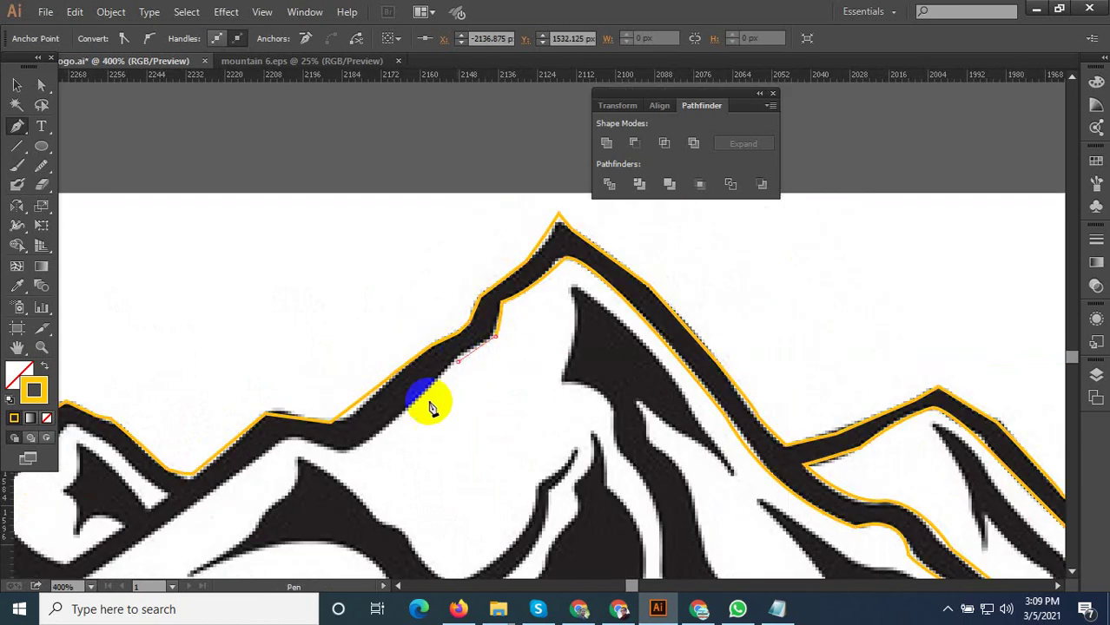
# Curve the outline down the left slope, with corners where the streak meets the slope
pyautogui.moveTo(488, 339)
pyautogui.mouseDown()
pyautogui.moveTo(347, 464)
pyautogui.moveTo(303, 444)
pyautogui.moveTo(457, 489)
pyautogui.moveTo(388, 539)
pyautogui.moveTo(572, 295)
pyautogui.mouseUp()
pyautogui.scroll(-1, 508, 453)
pyautogui.scroll(-1, 366, 463)
pyautogui.scroll(2, 377, 470)
pyautogui.click(379, 544)
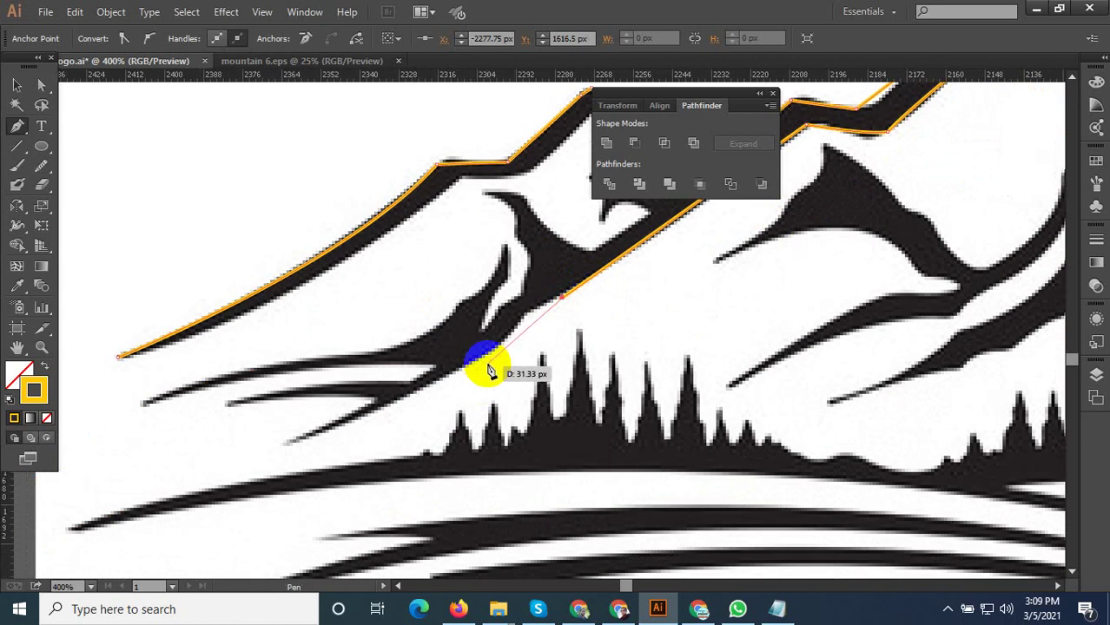
pyautogui.click(522, 318)
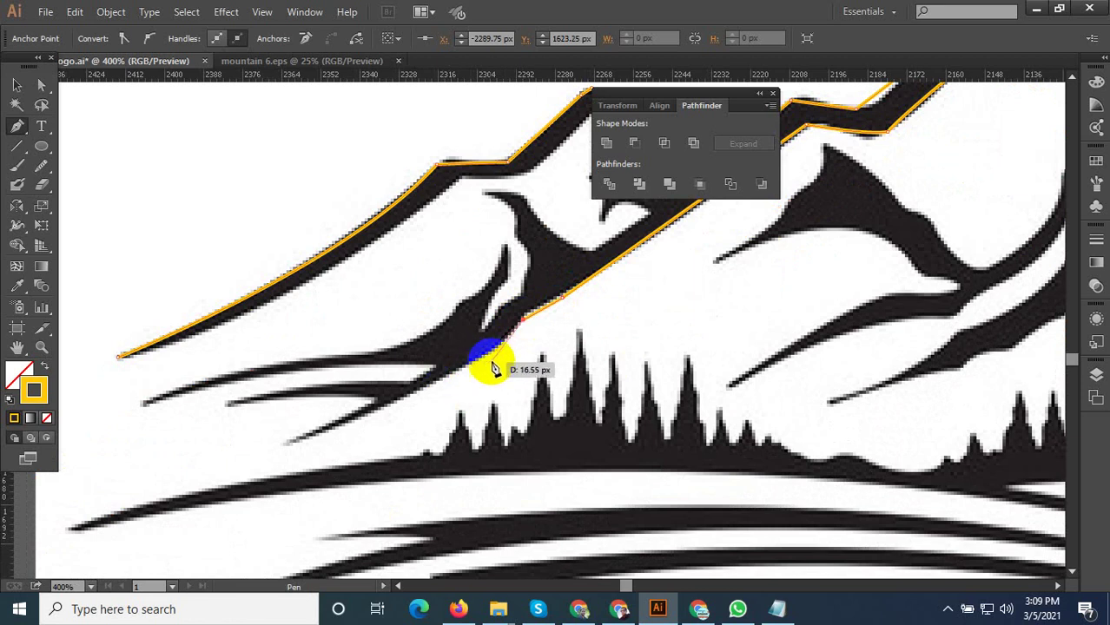
pyautogui.moveTo(492, 356)
pyautogui.mouseDown()
pyautogui.moveTo(317, 441)
pyautogui.moveTo(373, 405)
pyautogui.moveTo(218, 413)
pyautogui.moveTo(258, 385)
pyautogui.moveTo(492, 393)
pyautogui.moveTo(441, 366)
pyautogui.moveTo(335, 384)
pyautogui.mouseUp()
# Trace out to the left streak's tip and curve back along its edge
pyautogui.scroll(-5, 260, 384)
pyautogui.scroll(5, 441, 384)
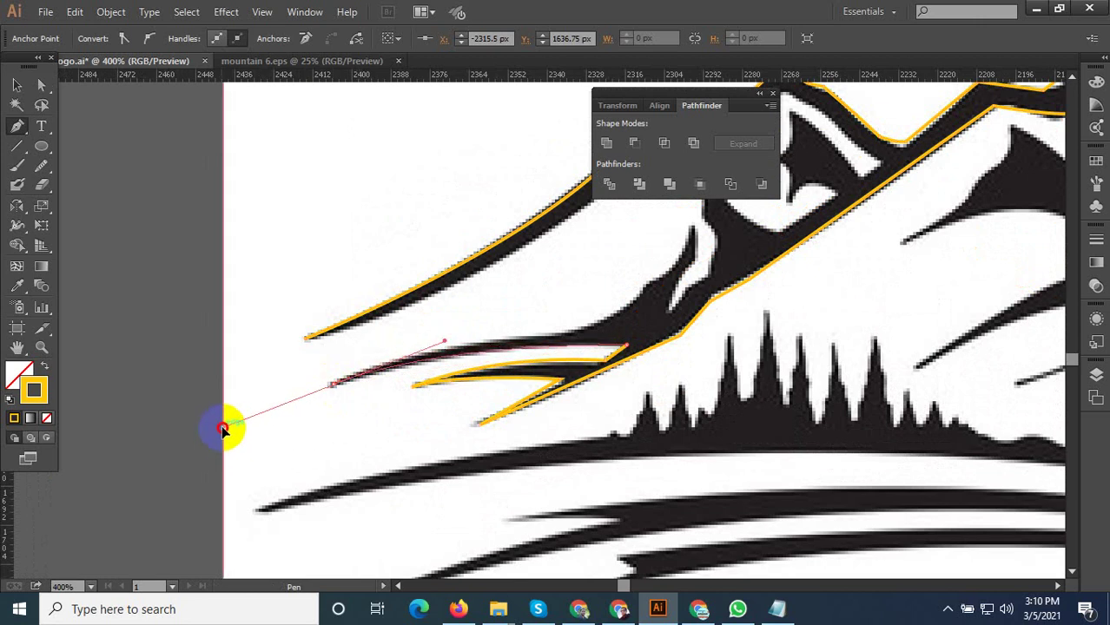
pyautogui.moveTo(384, 355); pyautogui.dragTo(704, 322)
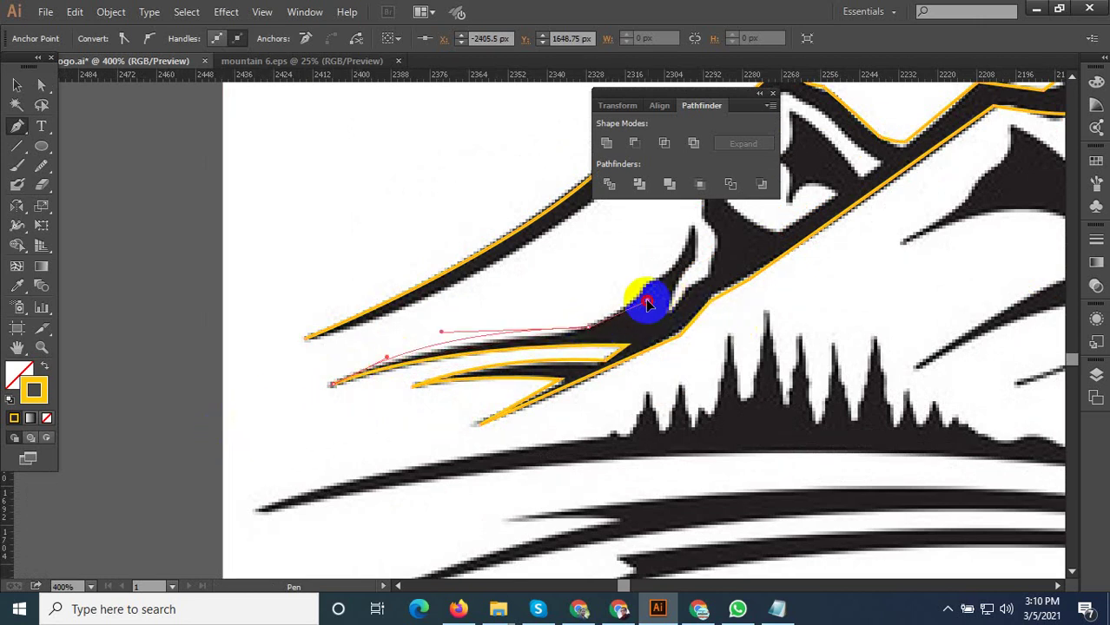
pyautogui.moveTo(642, 292)
pyautogui.mouseDown()
pyautogui.moveTo(686, 243)
pyautogui.moveTo(580, 289)
pyautogui.mouseUp()
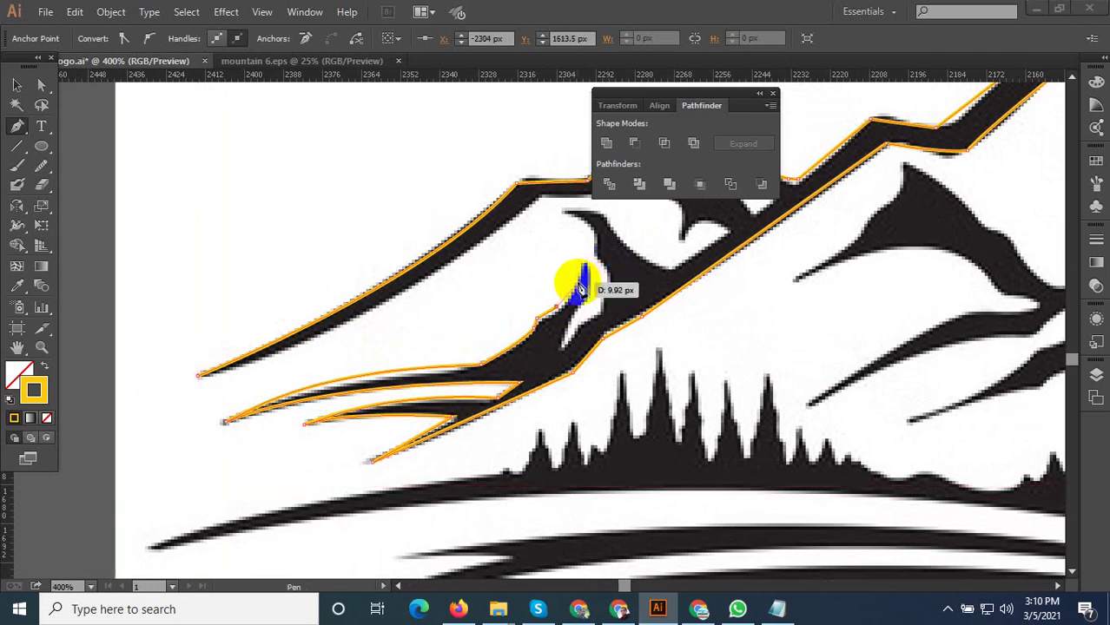
pyautogui.press('super')
pyautogui.press('super')
pyautogui.moveTo(580, 289); pyautogui.dragTo(575, 292)
pyautogui.scroll(2, 577, 299)
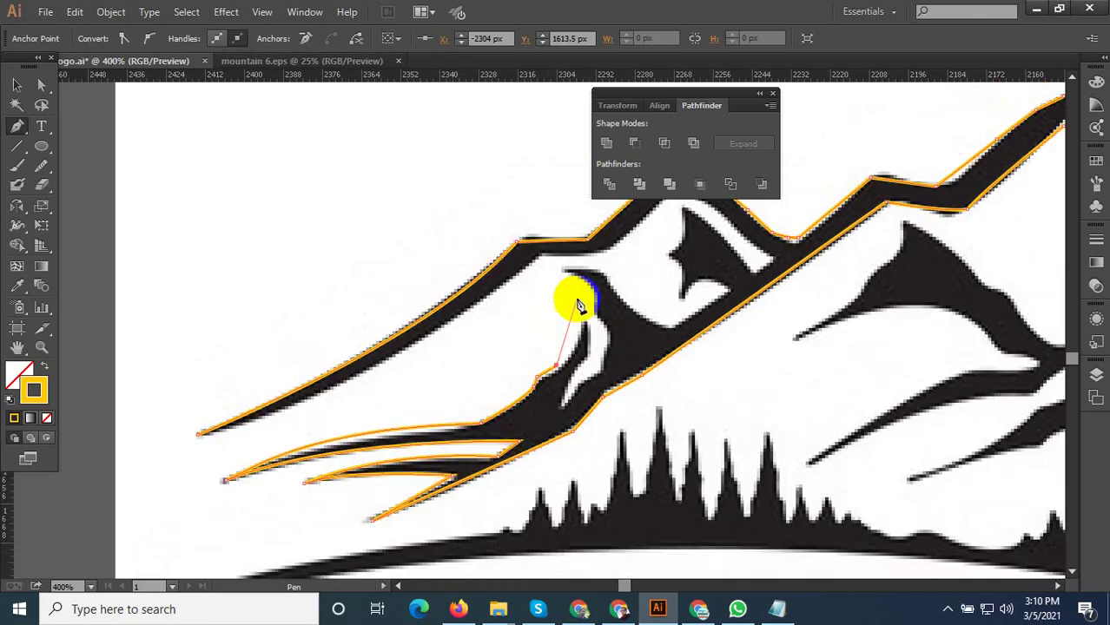
pyautogui.press('super')
pyautogui.press('super')
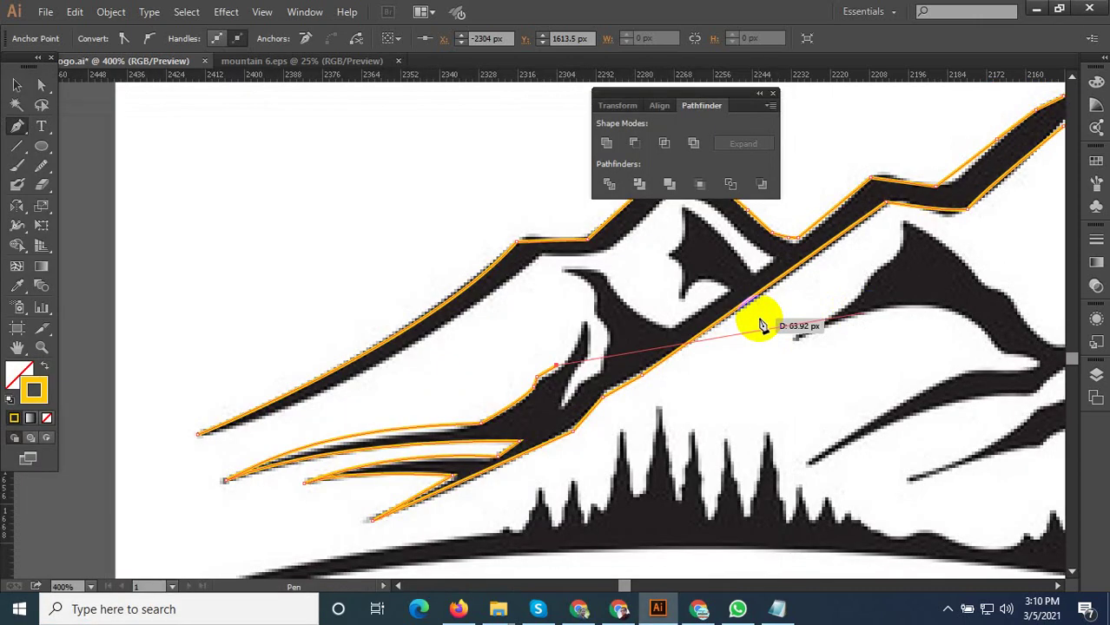
pyautogui.scroll(3, 573, 356)
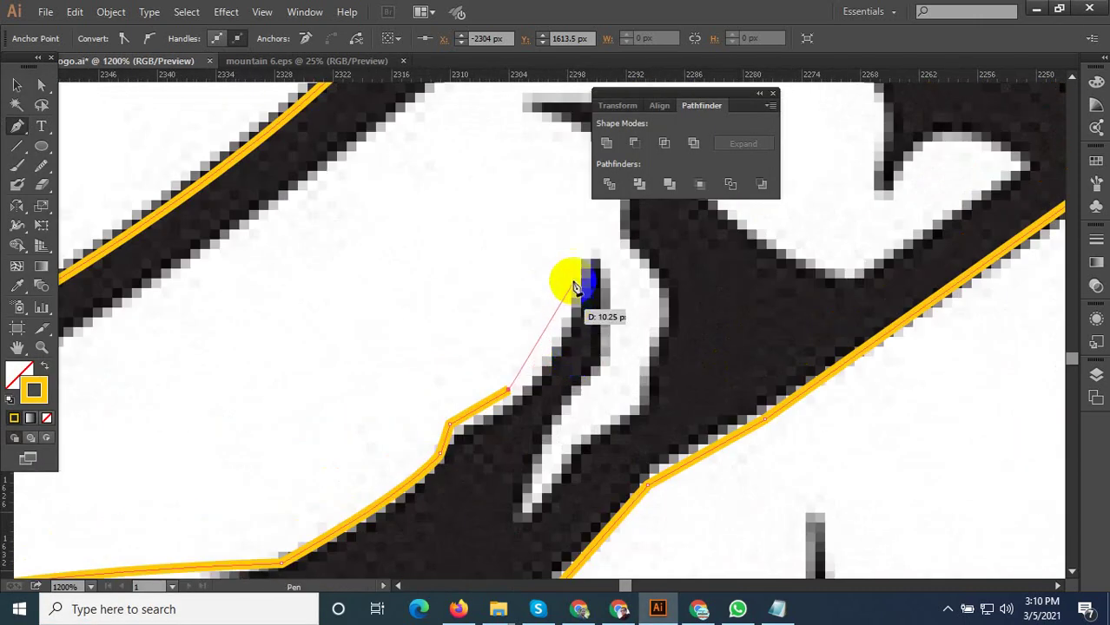
# Outline the narrow inner spike from its tip down its edge and across its base
pyautogui.click(584, 255)
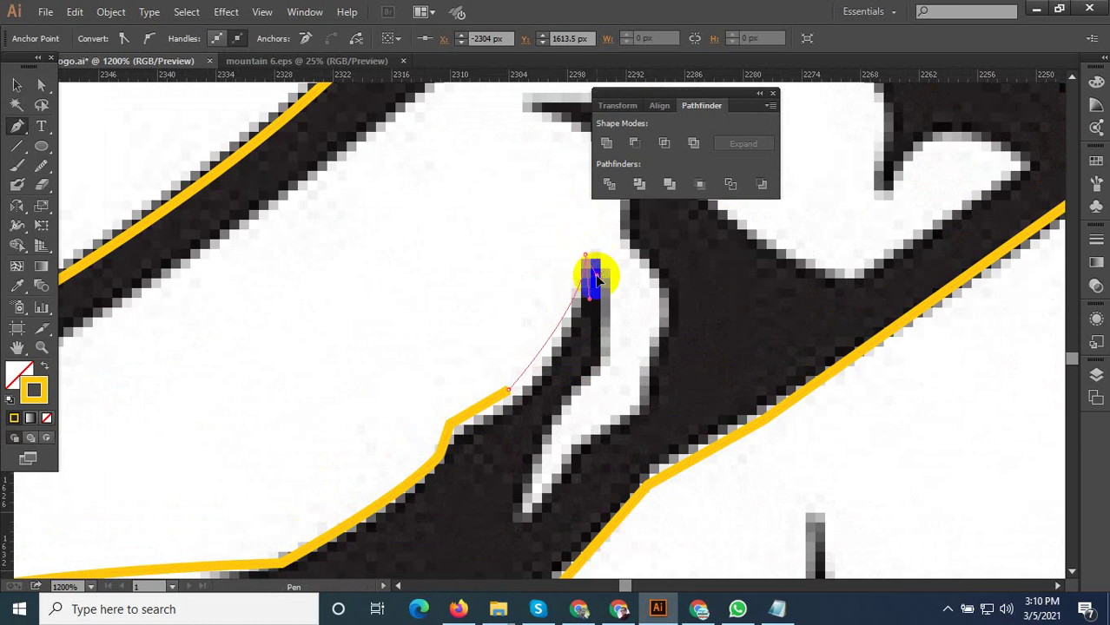
pyautogui.scroll(-3, 594, 252)
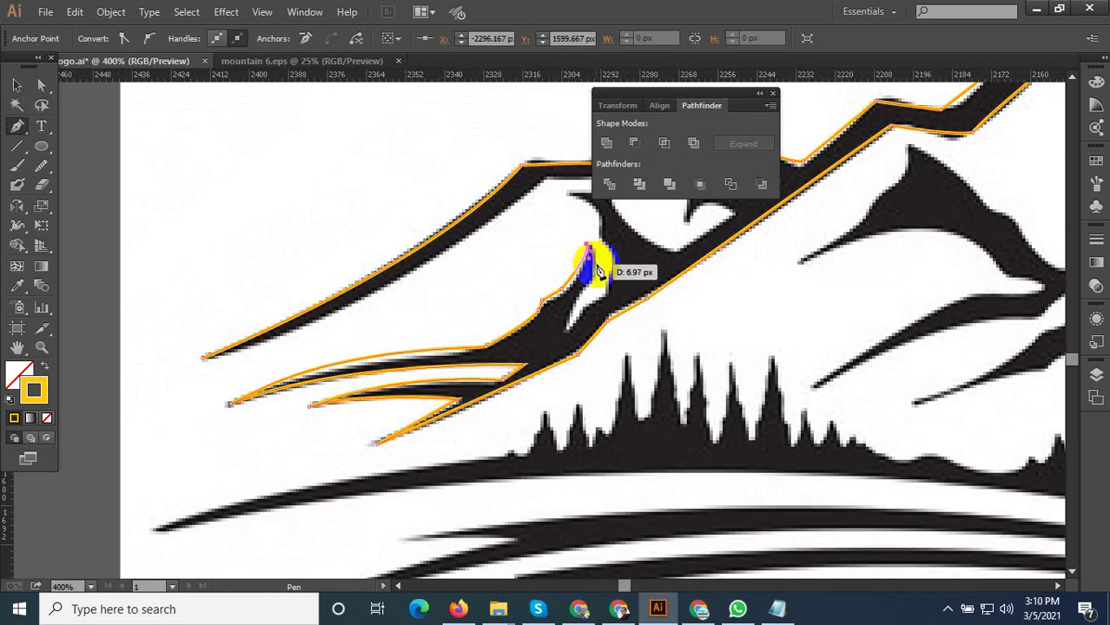
pyautogui.moveTo(598, 272); pyautogui.dragTo(587, 304)
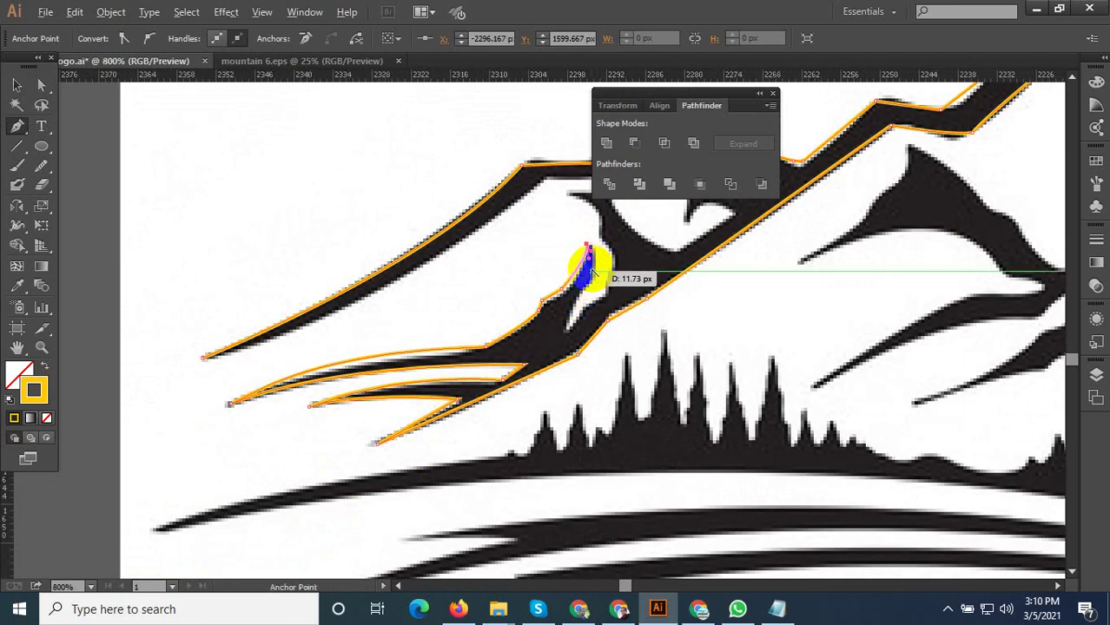
pyautogui.scroll(3, 586, 291)
pyautogui.moveTo(579, 289); pyautogui.dragTo(524, 449)
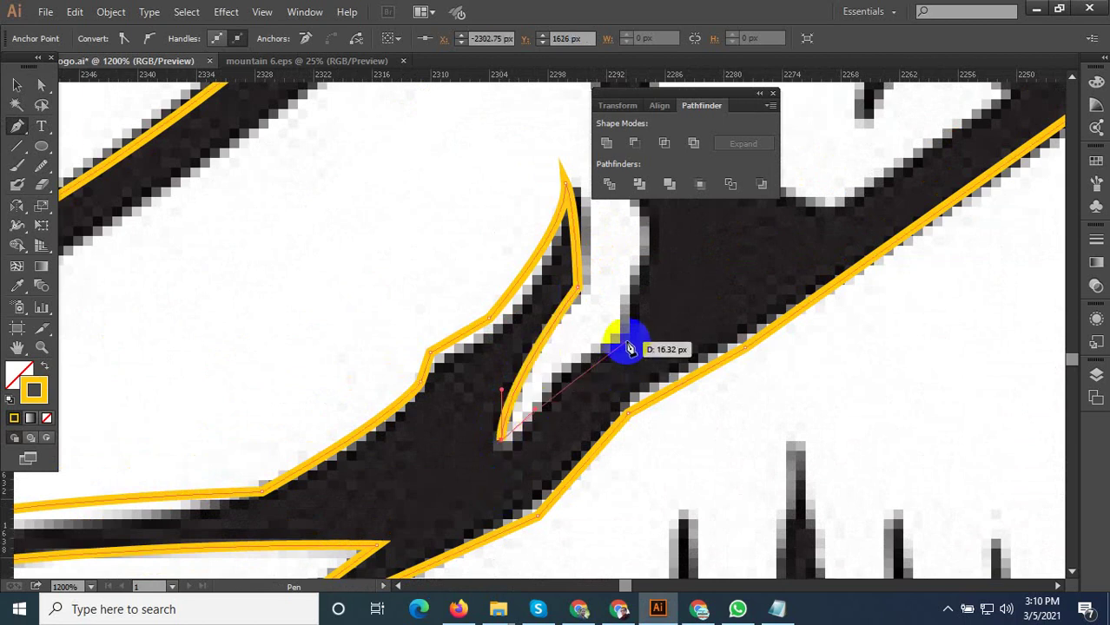
pyautogui.moveTo(625, 343); pyautogui.dragTo(651, 343)
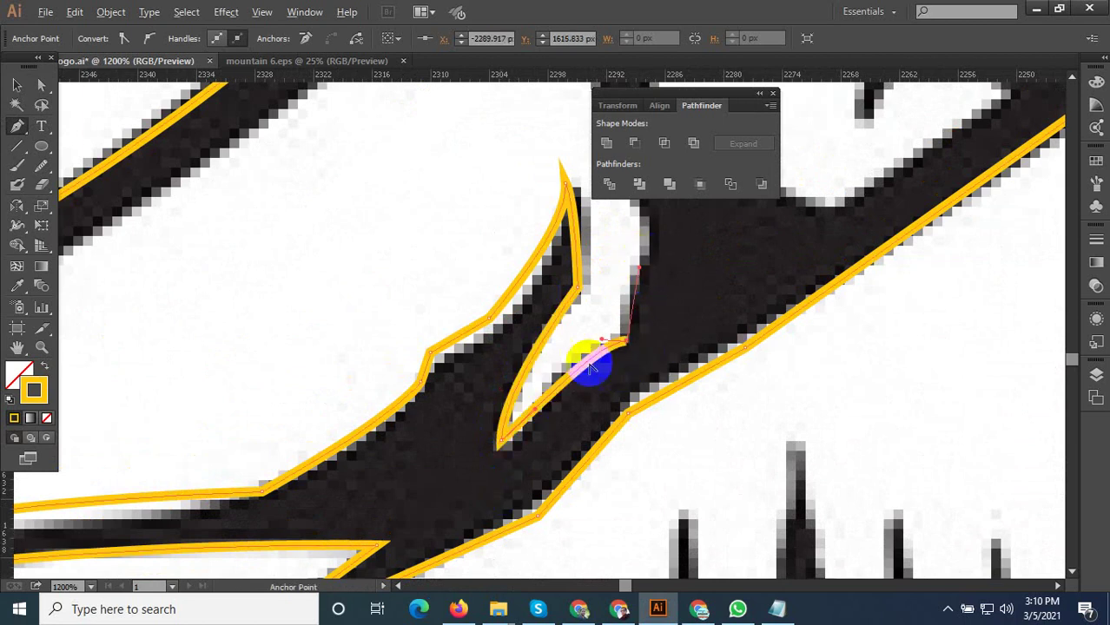
pyautogui.scroll(-4, 594, 366)
pyautogui.scroll(3, 571, 438)
# Trace up the dark wedge and around the hooked spur's top, right point and lower edge
pyautogui.moveTo(580, 347); pyautogui.dragTo(574, 309)
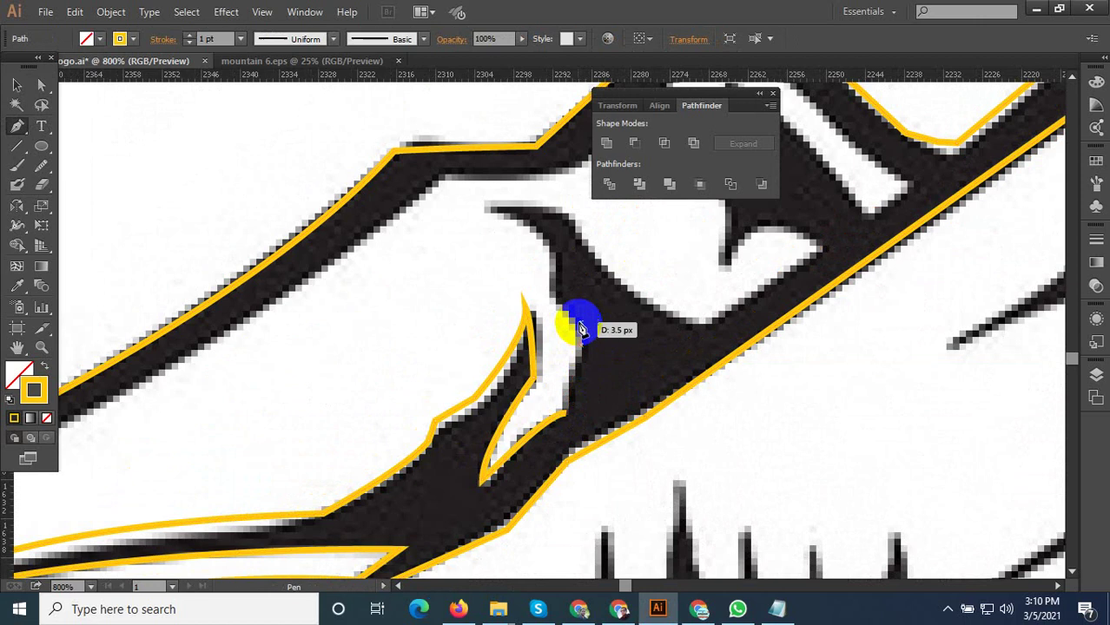
pyautogui.moveTo(577, 408)
pyautogui.mouseDown()
pyautogui.moveTo(570, 423)
pyautogui.moveTo(581, 415)
pyautogui.mouseUp()
pyautogui.moveTo(574, 341); pyautogui.dragTo(543, 287)
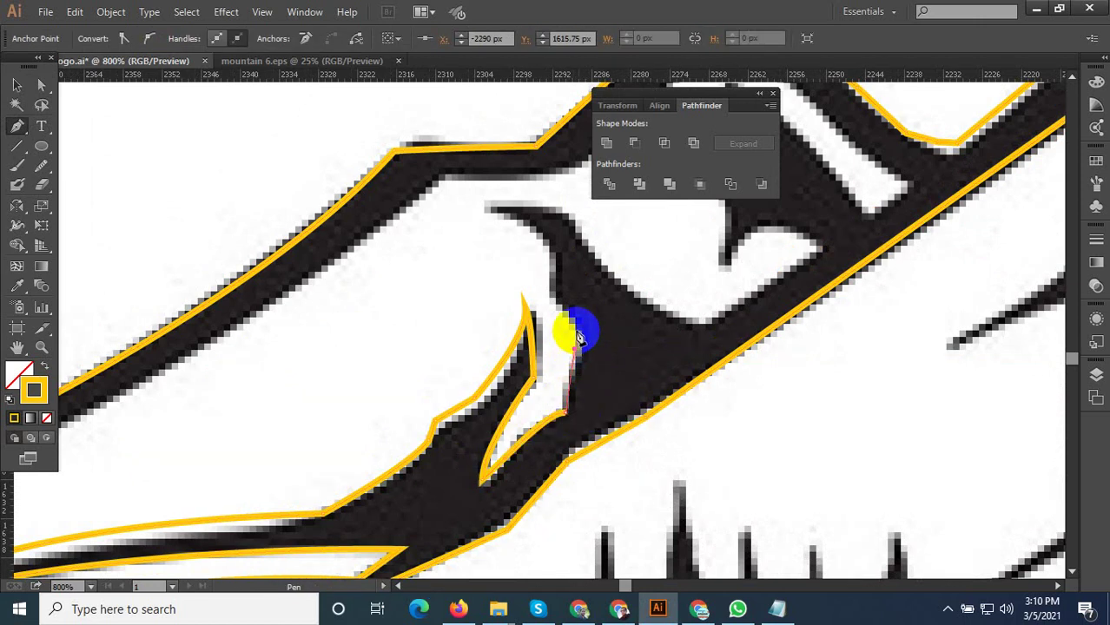
pyautogui.moveTo(546, 243)
pyautogui.mouseDown()
pyautogui.moveTo(493, 214)
pyautogui.moveTo(564, 210)
pyautogui.mouseUp()
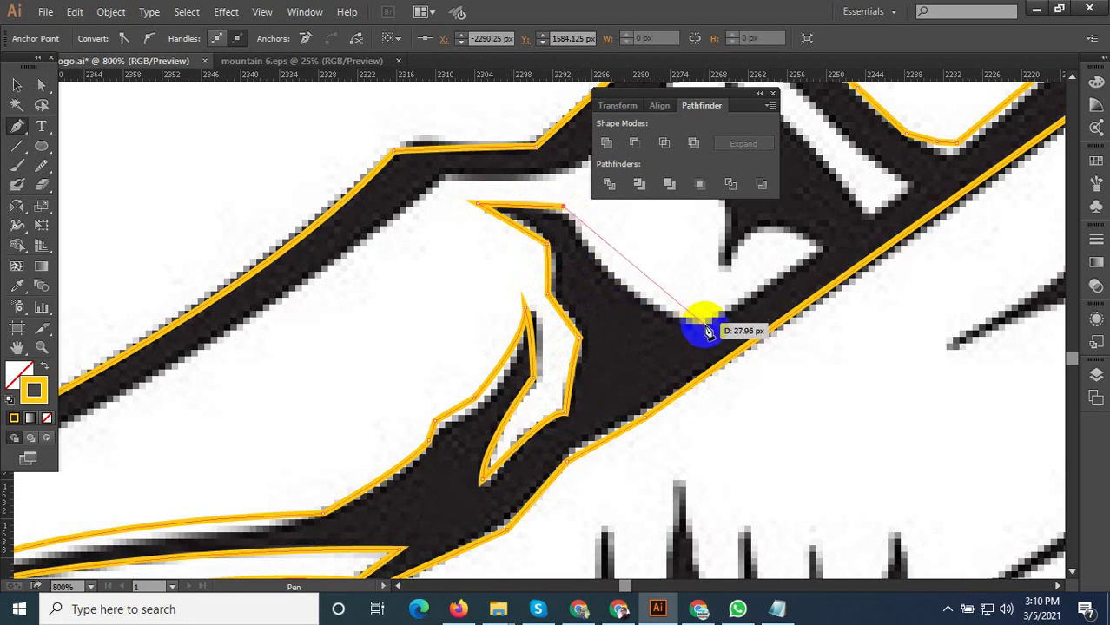
pyautogui.moveTo(706, 326); pyautogui.dragTo(796, 341)
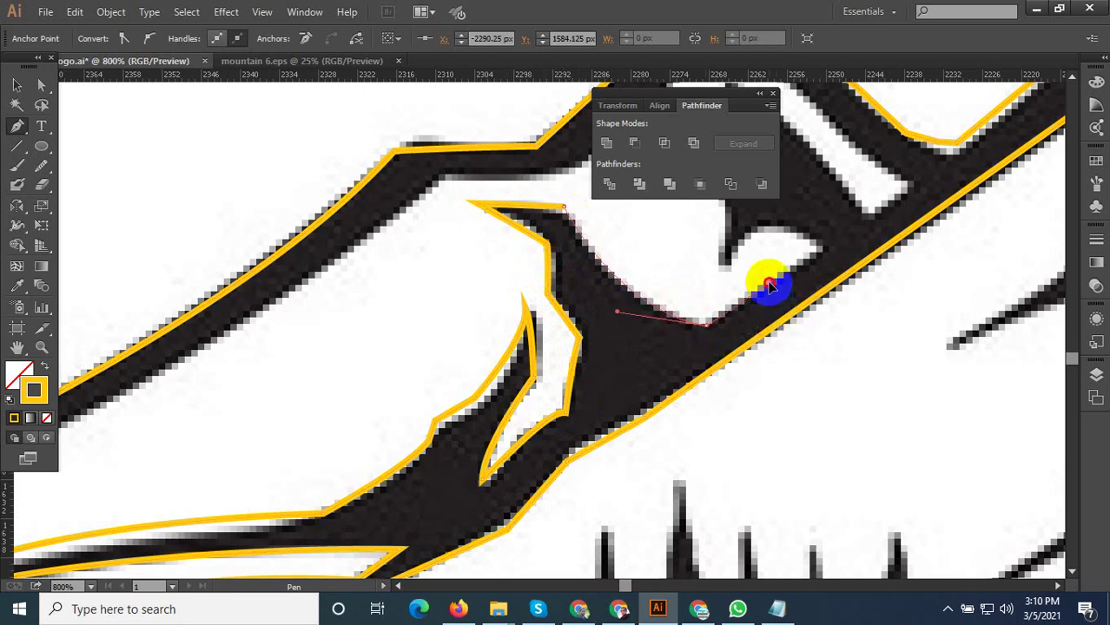
pyautogui.moveTo(816, 248); pyautogui.dragTo(721, 265)
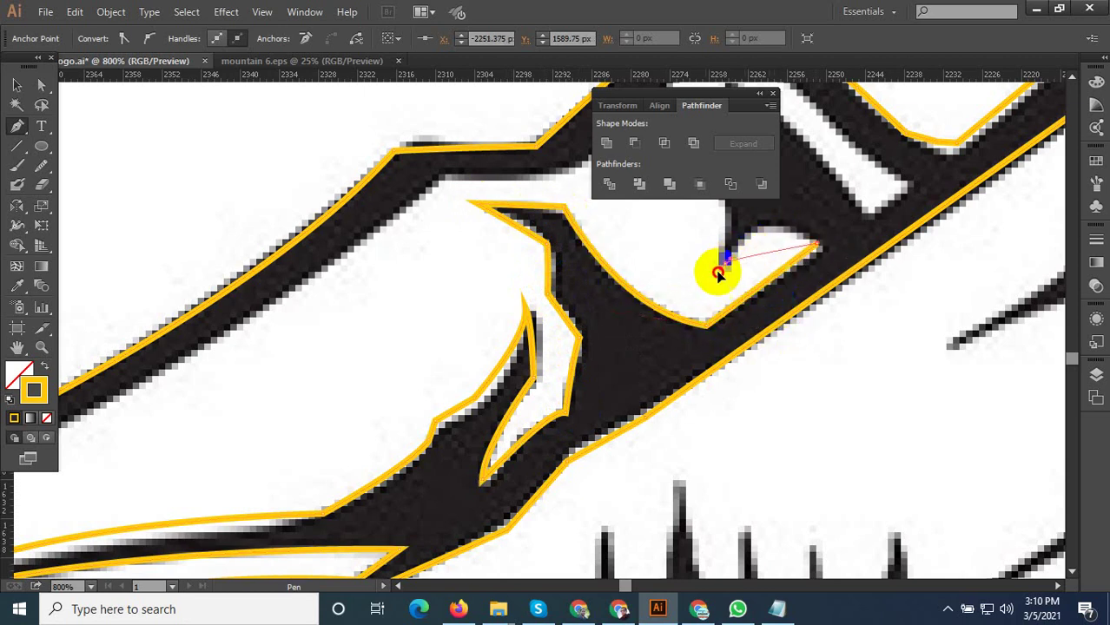
pyautogui.moveTo(731, 233); pyautogui.dragTo(584, 402)
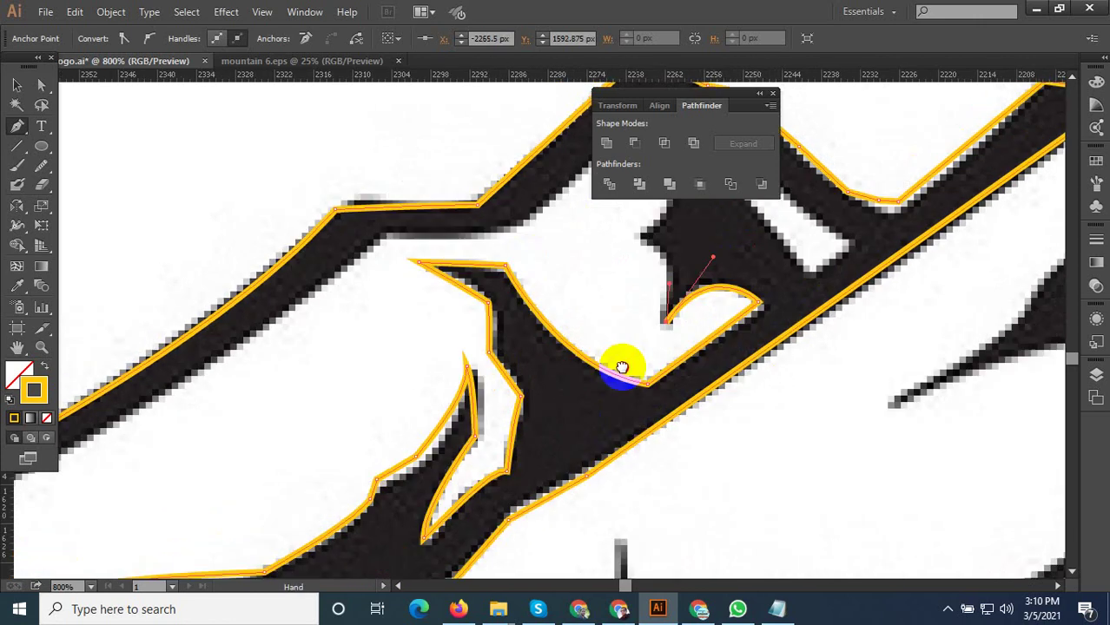
pyautogui.moveTo(557, 347); pyautogui.dragTo(521, 348)
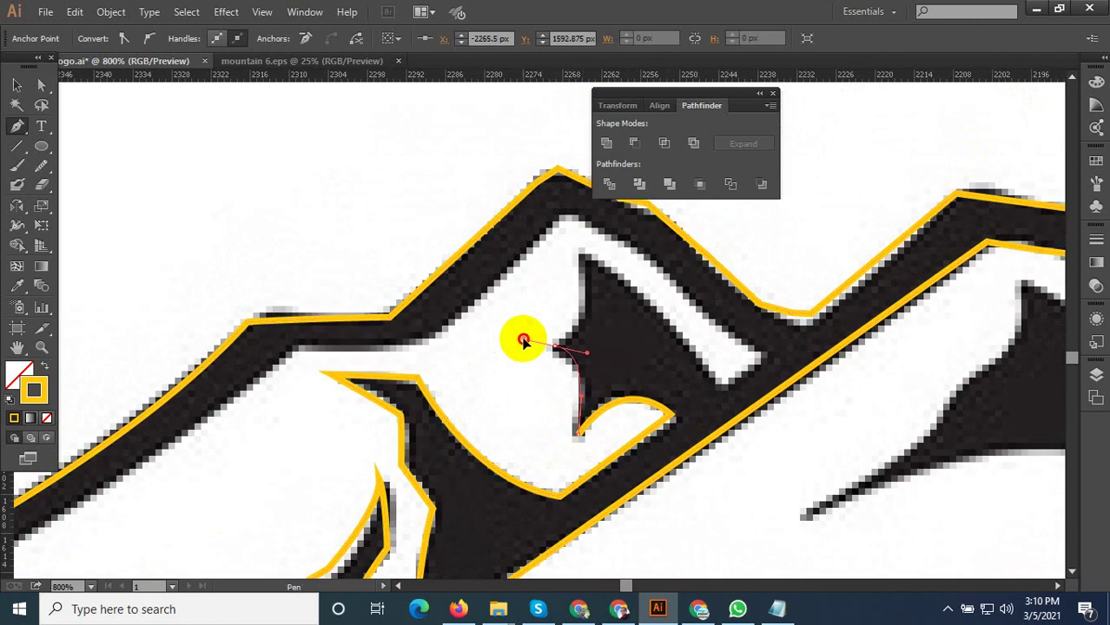
# Outline the small triangular peak with sharp corners, then follow the ridge to its left tip
pyautogui.click(586, 254)
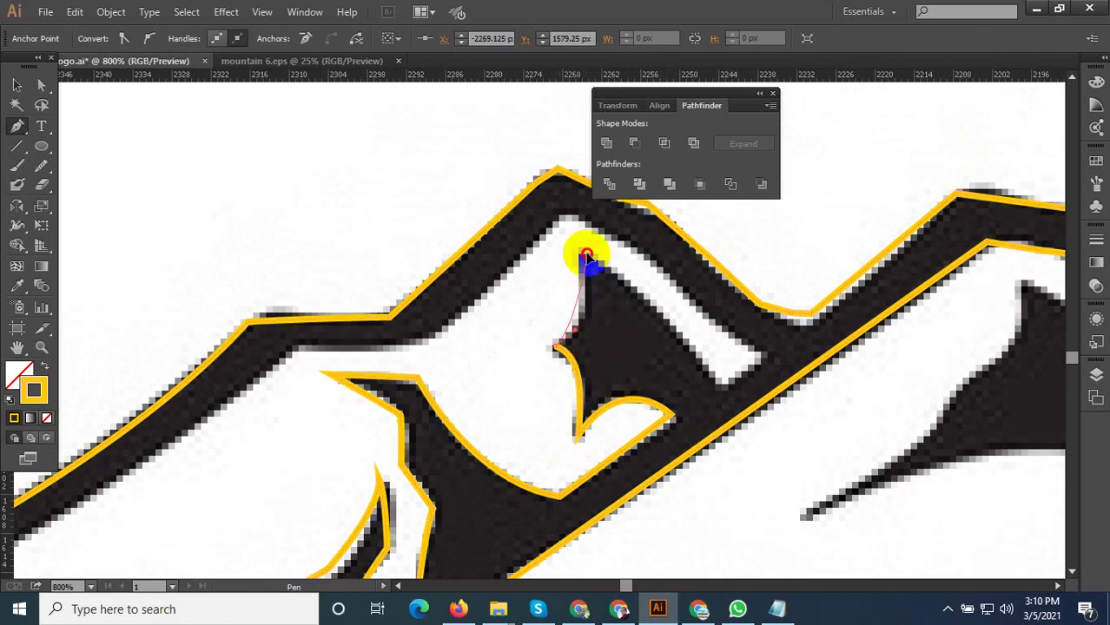
pyautogui.click(629, 289)
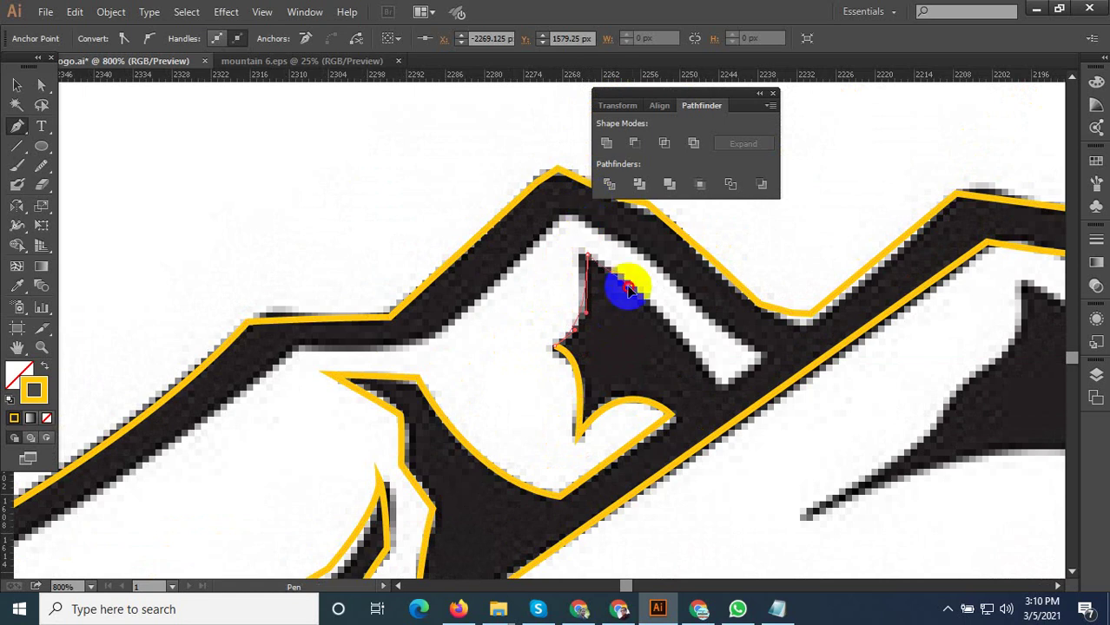
pyautogui.moveTo(721, 382); pyautogui.dragTo(740, 428)
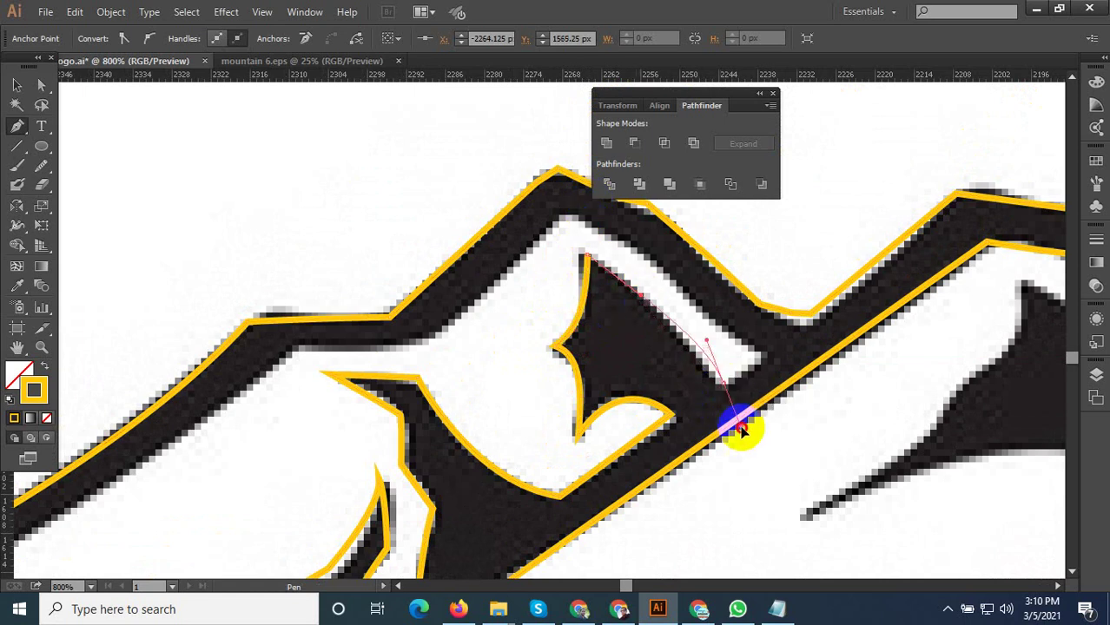
pyautogui.click(721, 382)
pyautogui.click(766, 352)
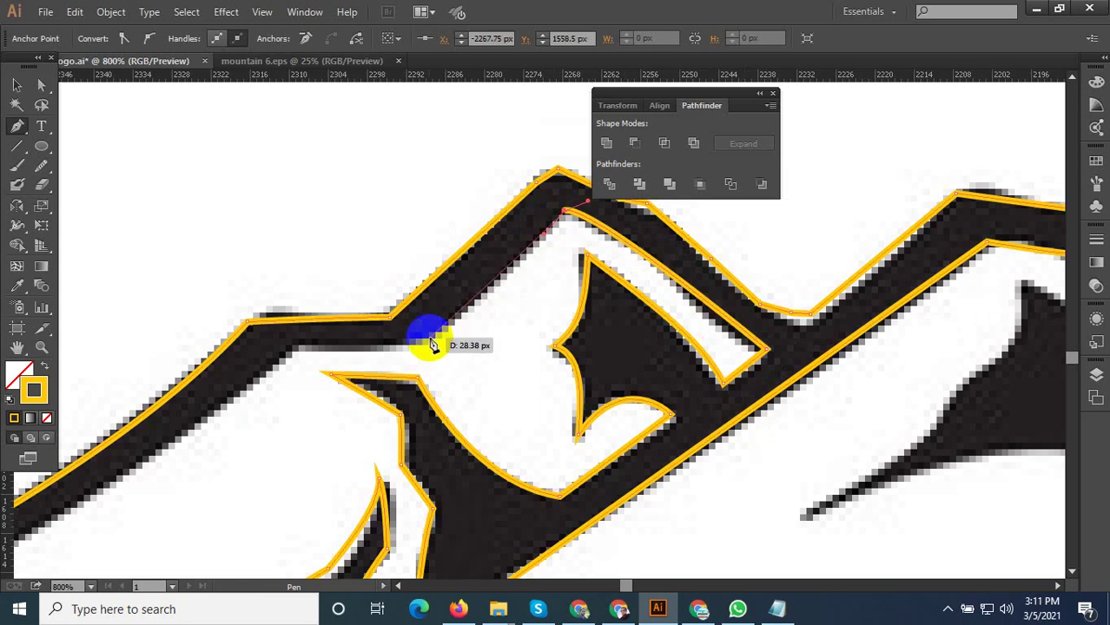
pyautogui.moveTo(542, 234); pyautogui.dragTo(441, 362)
pyautogui.click(583, 330)
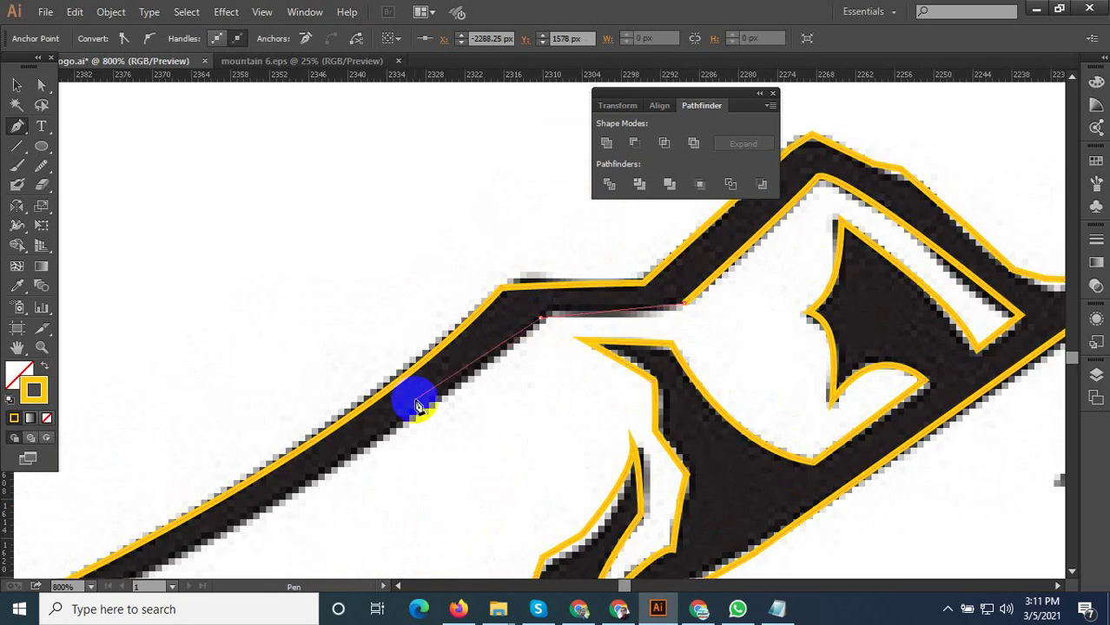
pyautogui.hotkey('ctrl', '-')
pyautogui.hotkey('ctrl', '-')
pyautogui.hotkey('ctrl', '-')
pyautogui.moveTo(584, 329); pyautogui.dragTo(680, 371)
pyautogui.moveTo(464, 450); pyautogui.dragTo(354, 458)
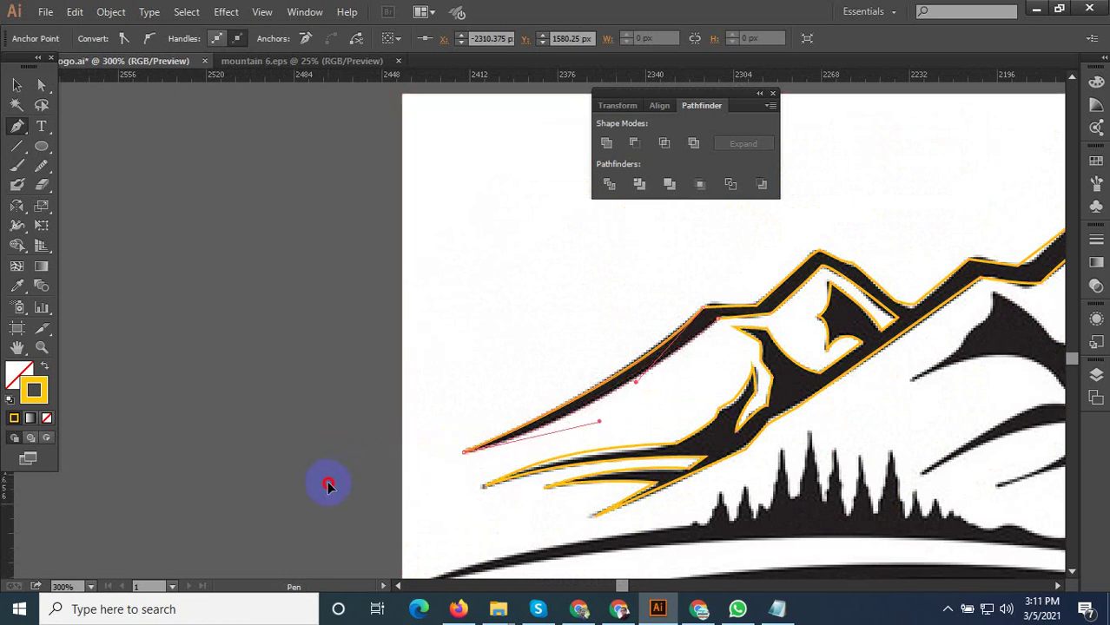
# Eyedropper-sample grey from the pasteboard into the mountain outline's fill, then deselect it
pyautogui.scroll(-5, 408, 457)
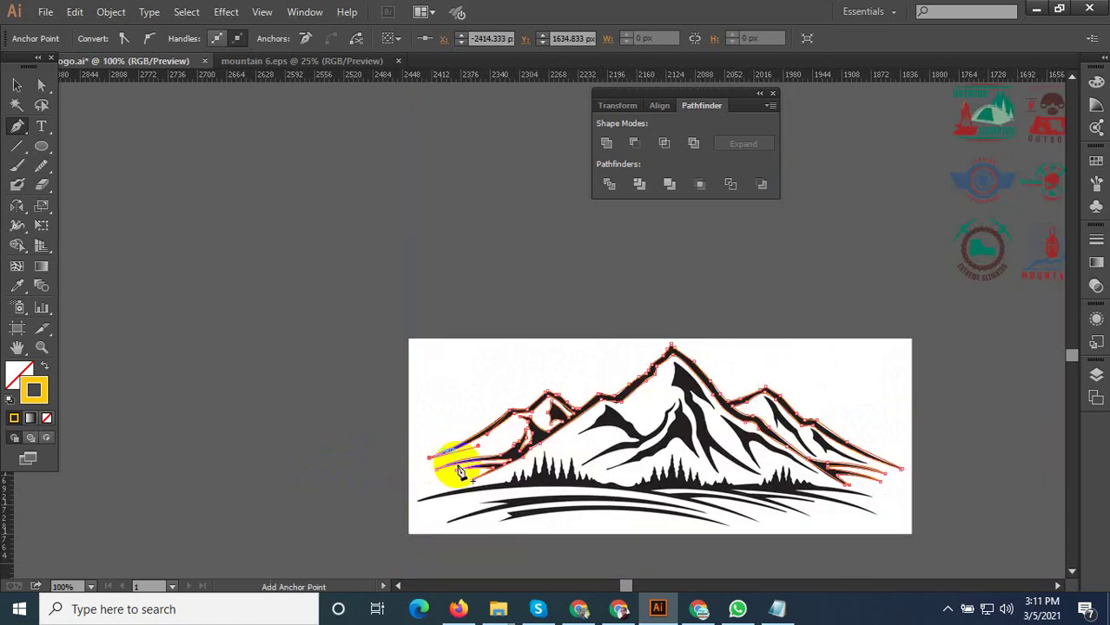
pyautogui.scroll(4, 458, 458)
pyautogui.click(16, 286)
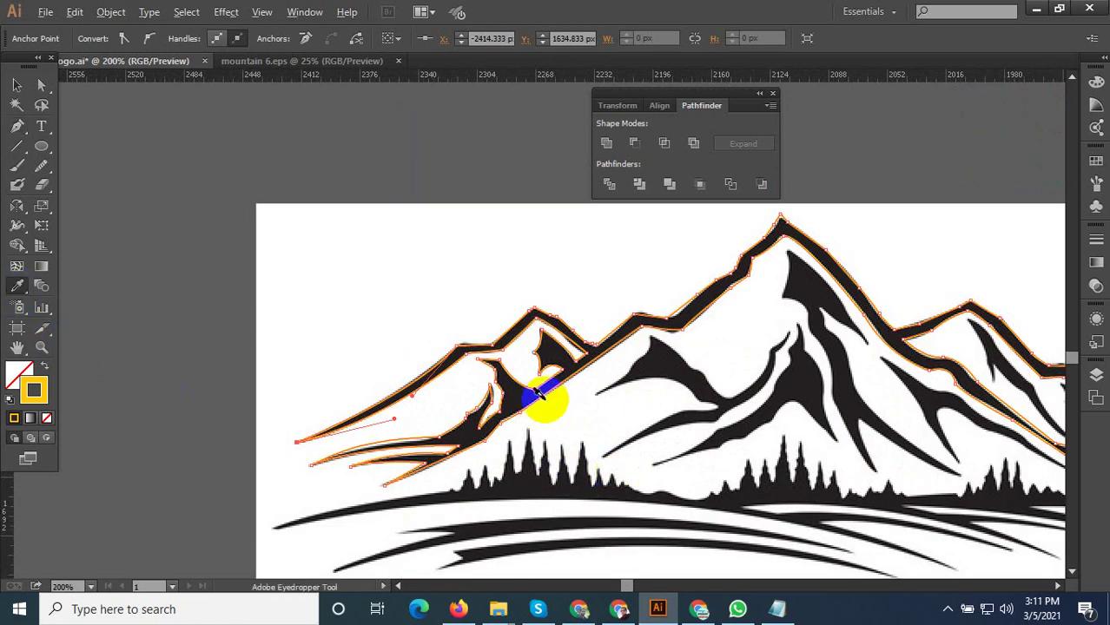
pyautogui.scroll(2, 530, 382)
pyautogui.click(508, 402)
pyautogui.scroll(-1, 508, 402)
pyautogui.scroll(-1, 570, 453)
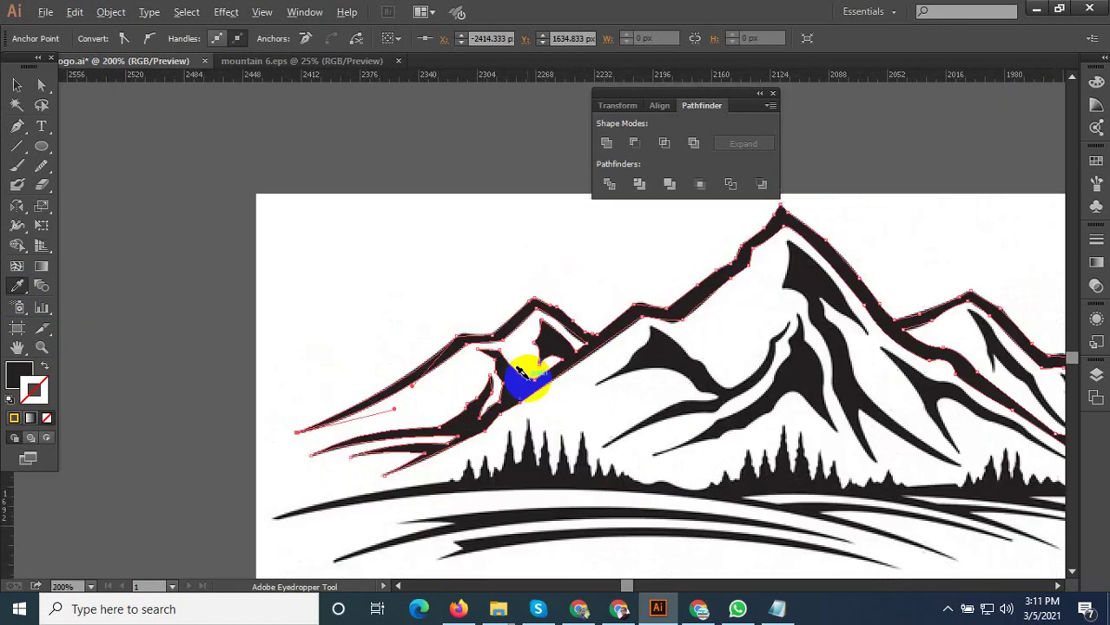
pyautogui.click(311, 239)
pyautogui.click(198, 213)
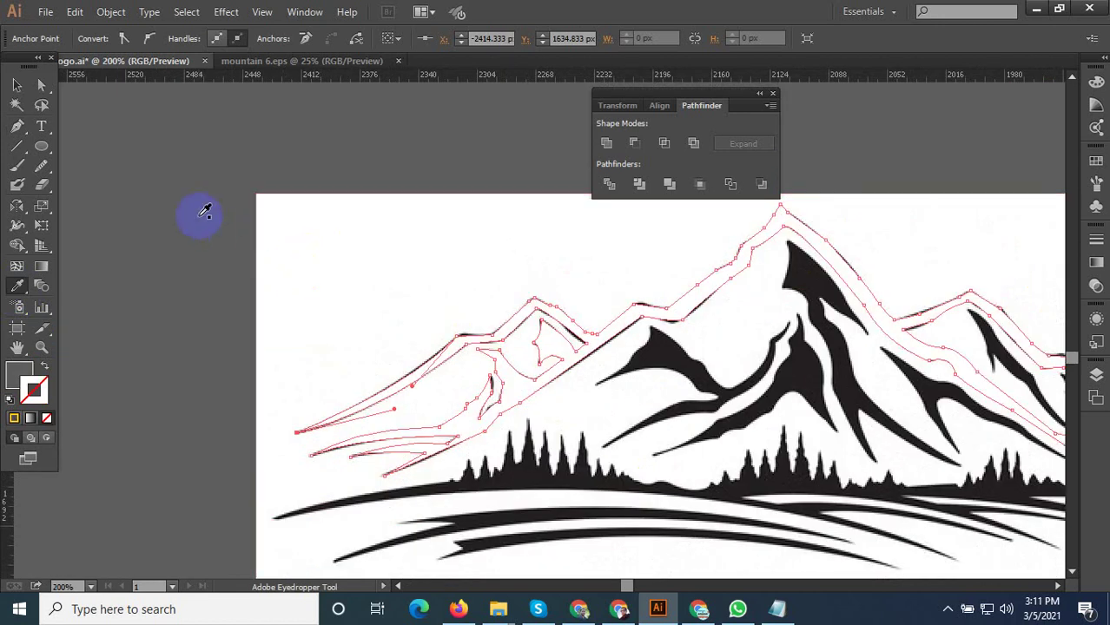
pyautogui.click(21, 90)
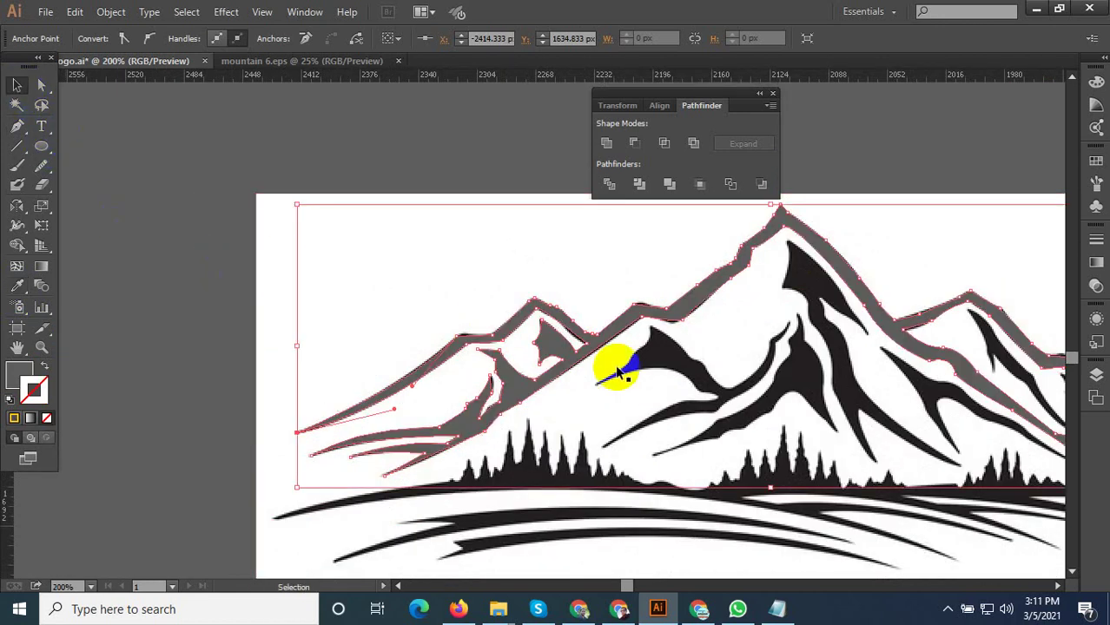
pyautogui.click(614, 366)
pyautogui.scroll(1, 620, 374)
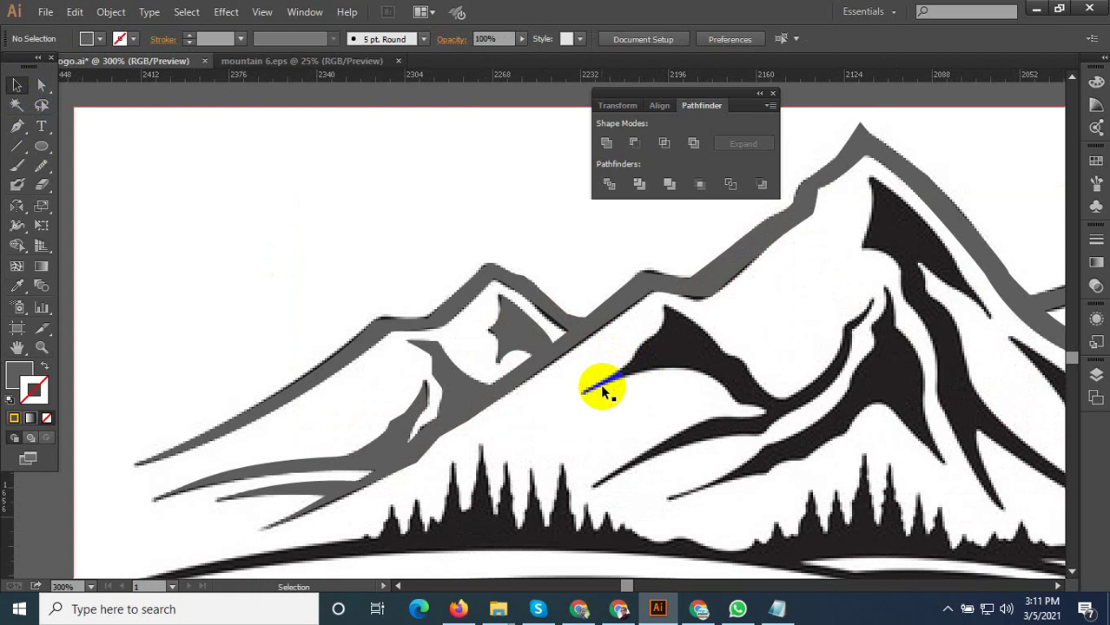
pyautogui.click(25, 226)
# Start a new Pen path at the ridge streak's tip and curve it to the streak's lower tip
pyautogui.click(17, 126)
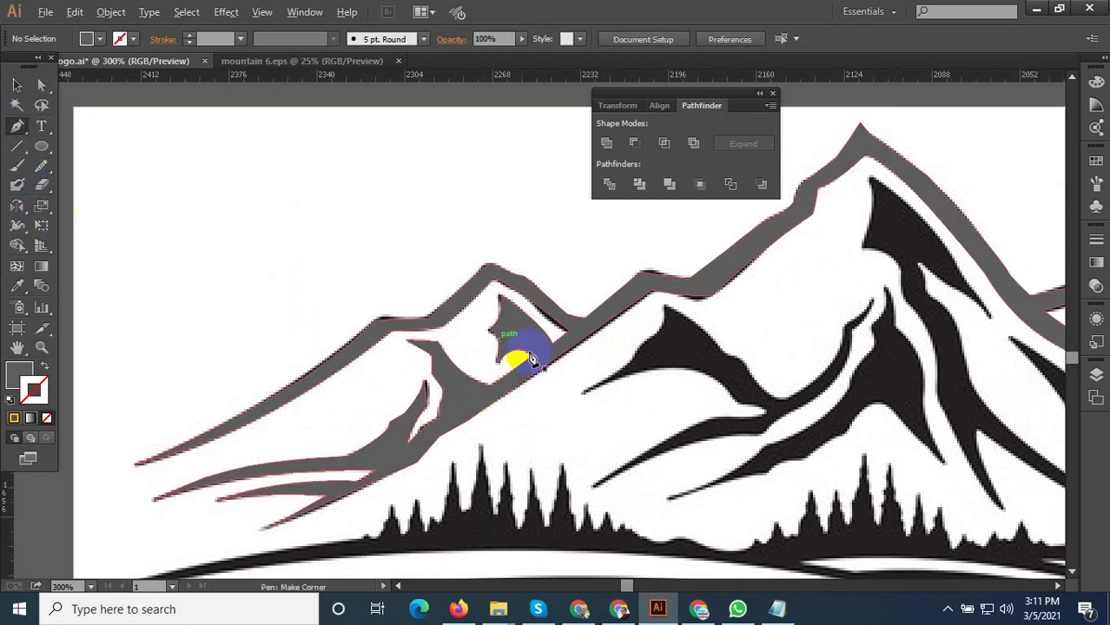
pyautogui.scroll(2, 590, 382)
pyautogui.click(564, 412)
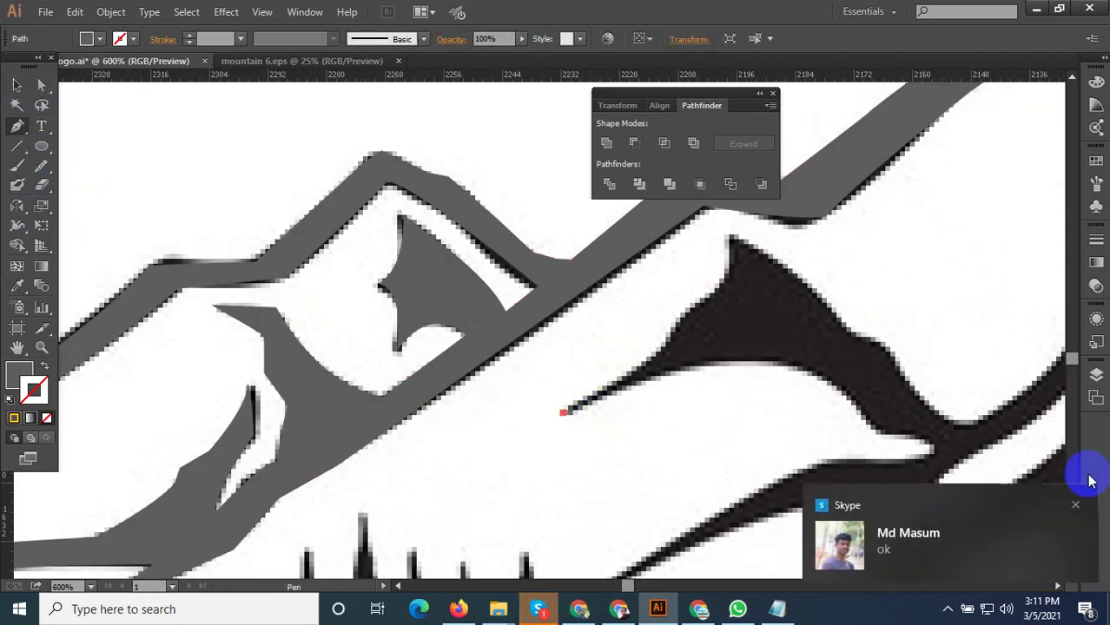
pyautogui.click(1076, 506)
pyautogui.scroll(-3, 426, 343)
pyautogui.scroll(2, 547, 365)
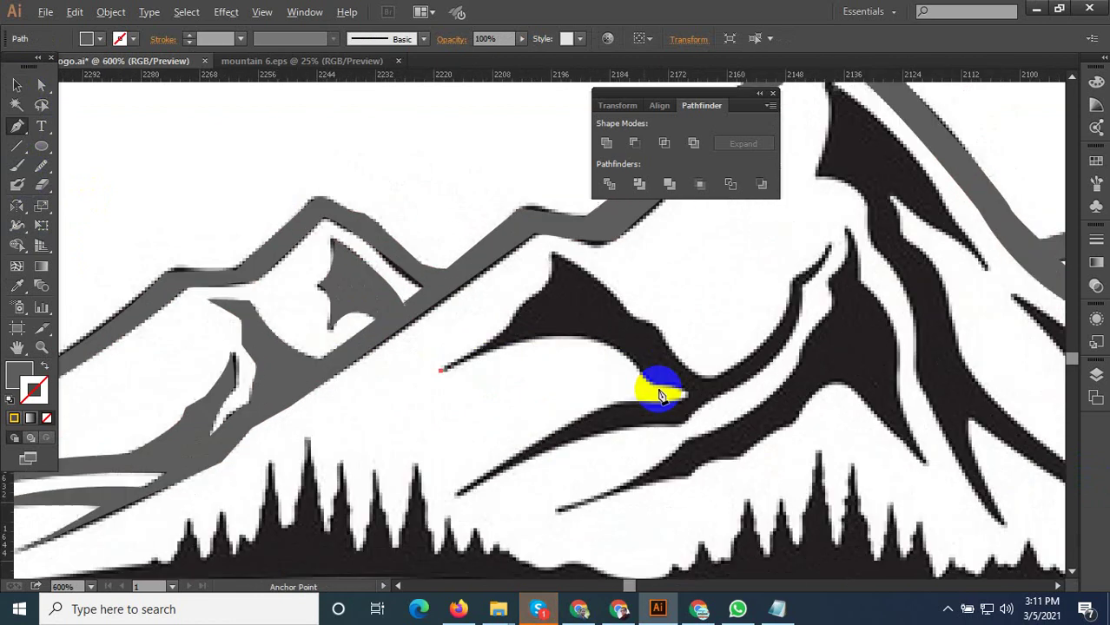
pyautogui.scroll(2, 677, 395)
pyautogui.moveTo(693, 393)
pyautogui.mouseDown()
pyautogui.moveTo(754, 486)
pyautogui.moveTo(719, 404)
pyautogui.moveTo(654, 464)
pyautogui.moveTo(540, 427)
pyautogui.mouseUp()
pyautogui.scroll(2, 718, 417)
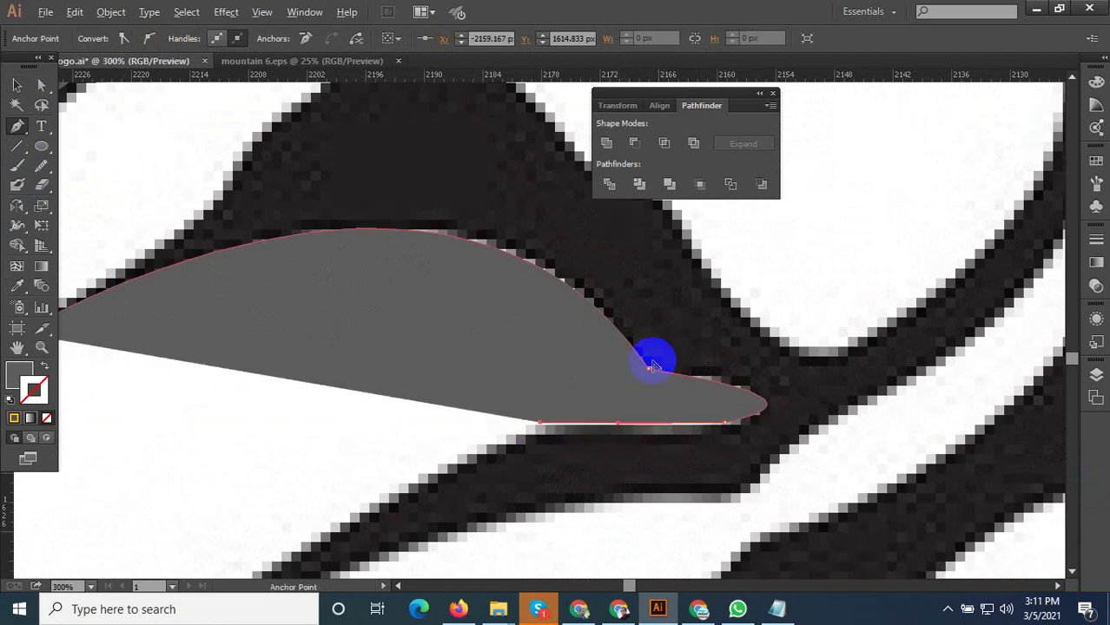
pyautogui.scroll(-2, 651, 358)
pyautogui.moveTo(473, 462); pyautogui.dragTo(464, 496)
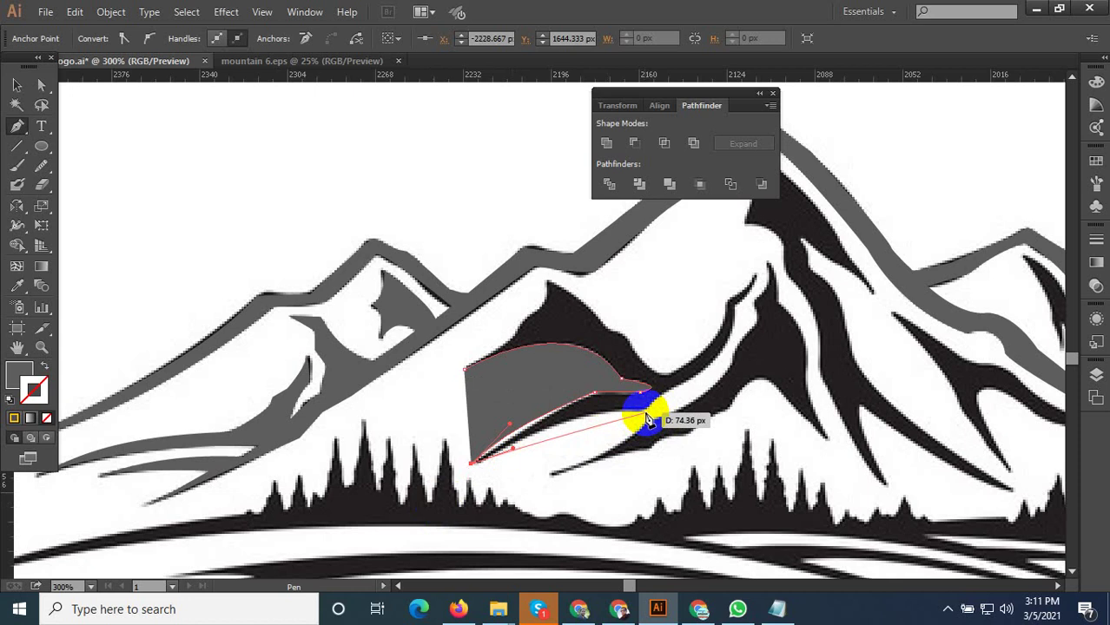
pyautogui.moveTo(451, 493)
pyautogui.mouseDown()
pyautogui.moveTo(692, 434)
pyautogui.moveTo(697, 393)
pyautogui.mouseUp()
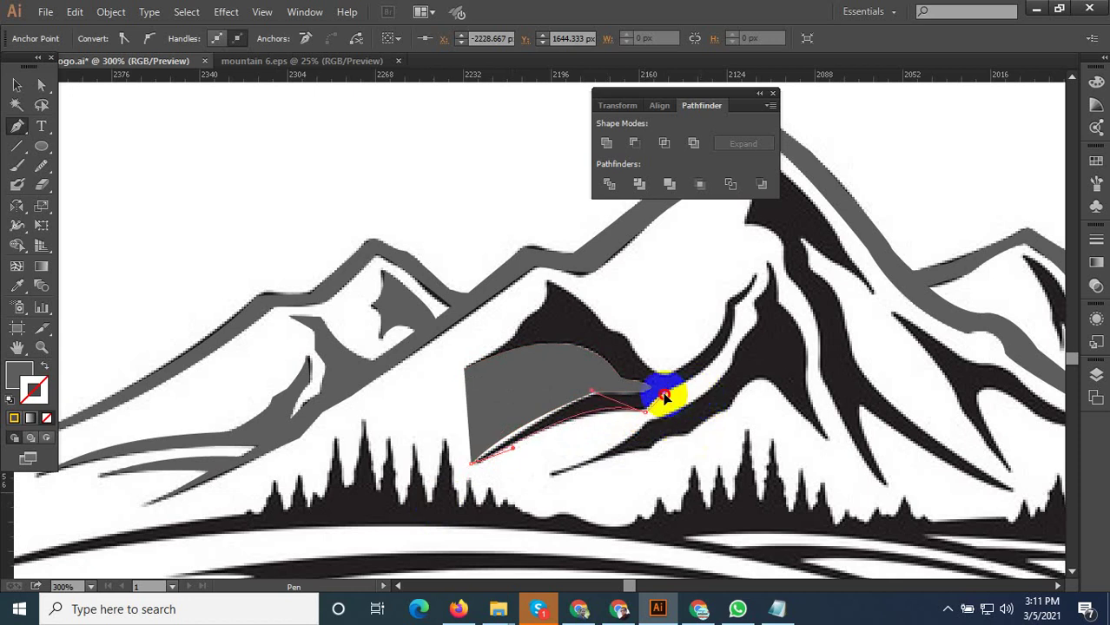
# Shape the path along the ridge's underside and up around the thin branch's tip
pyautogui.scroll(2, 688, 382)
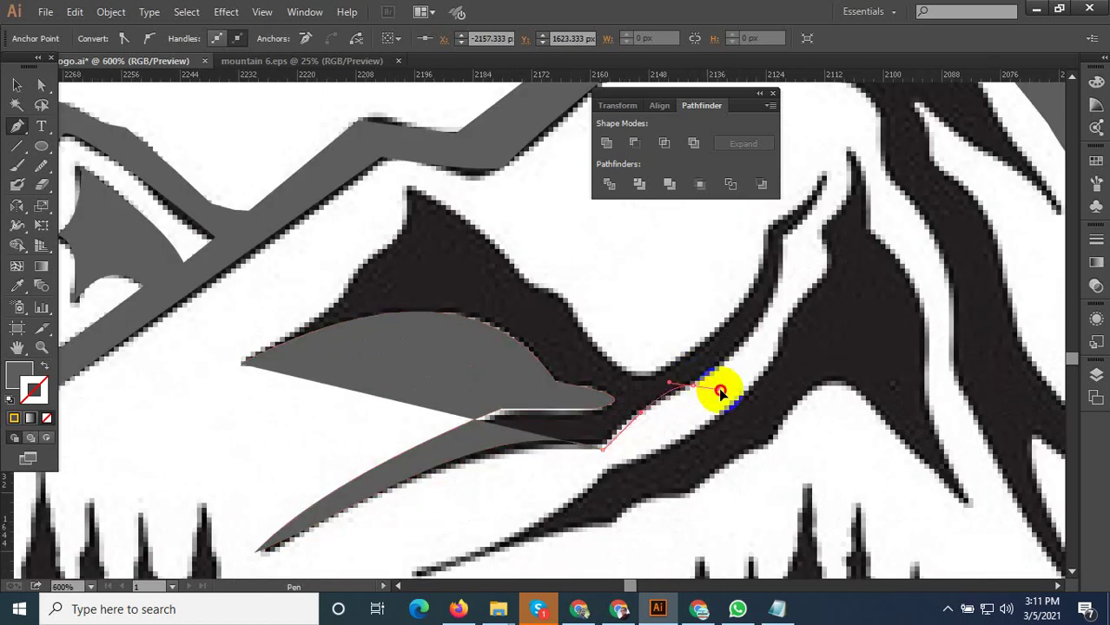
pyautogui.moveTo(736, 380)
pyautogui.mouseDown()
pyautogui.moveTo(762, 366)
pyautogui.moveTo(728, 351)
pyautogui.mouseUp()
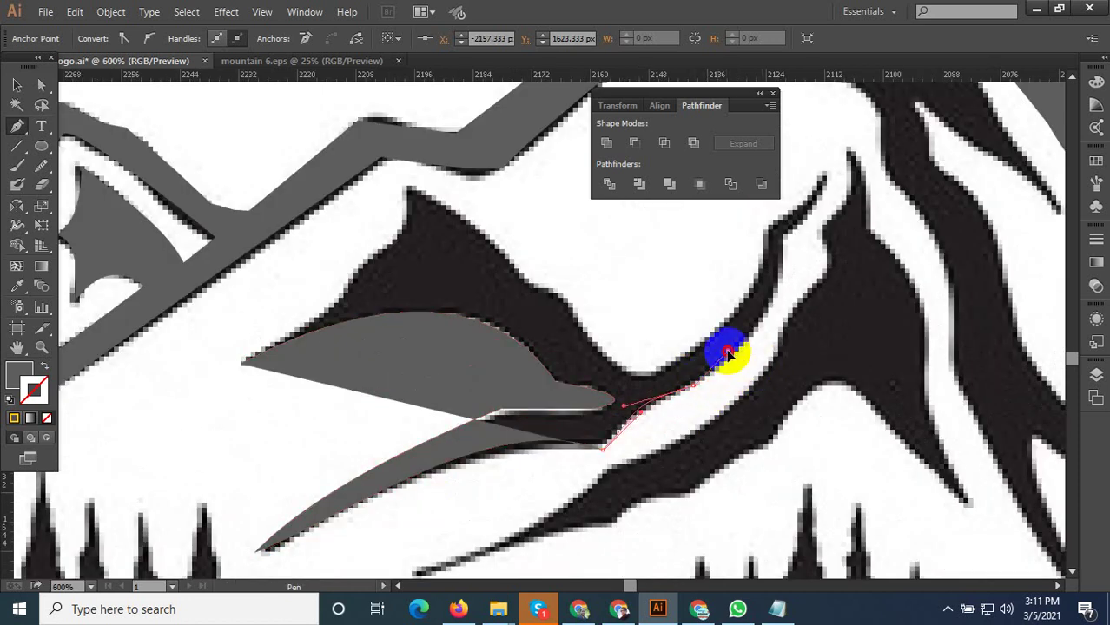
pyautogui.scroll(-2, 738, 417)
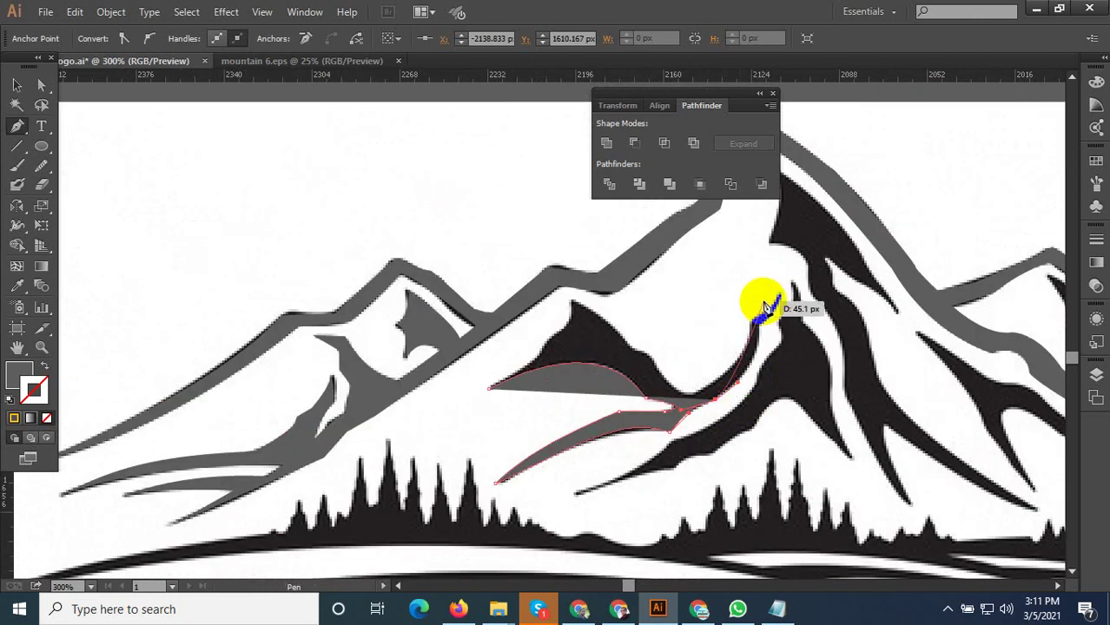
pyautogui.scroll(2, 760, 304)
pyautogui.moveTo(757, 351); pyautogui.dragTo(757, 270)
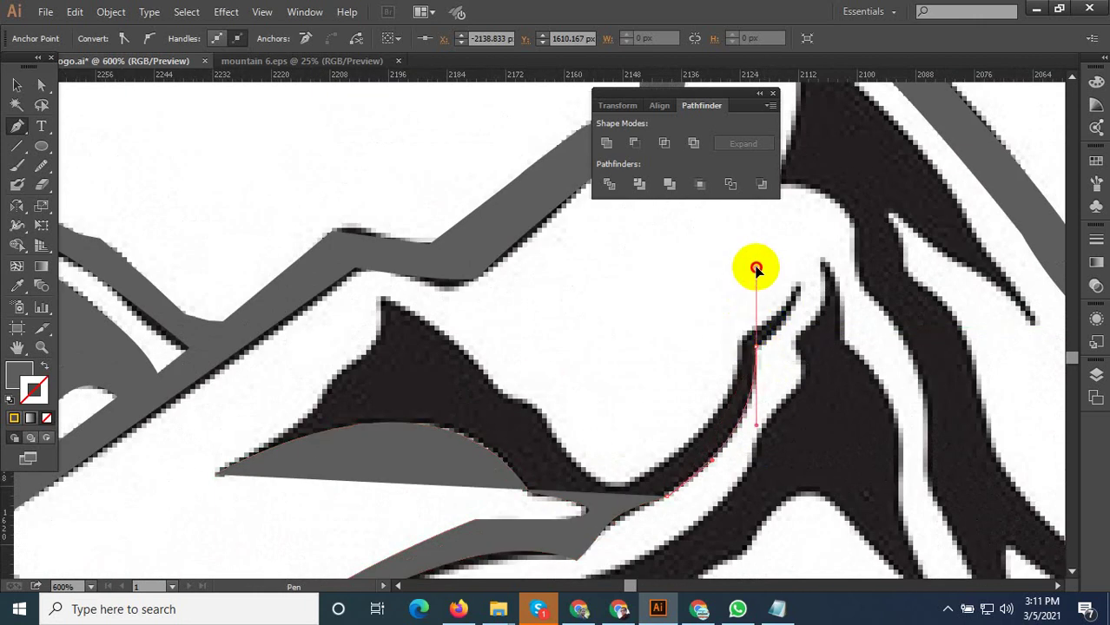
pyautogui.click(757, 348)
pyautogui.click(800, 283)
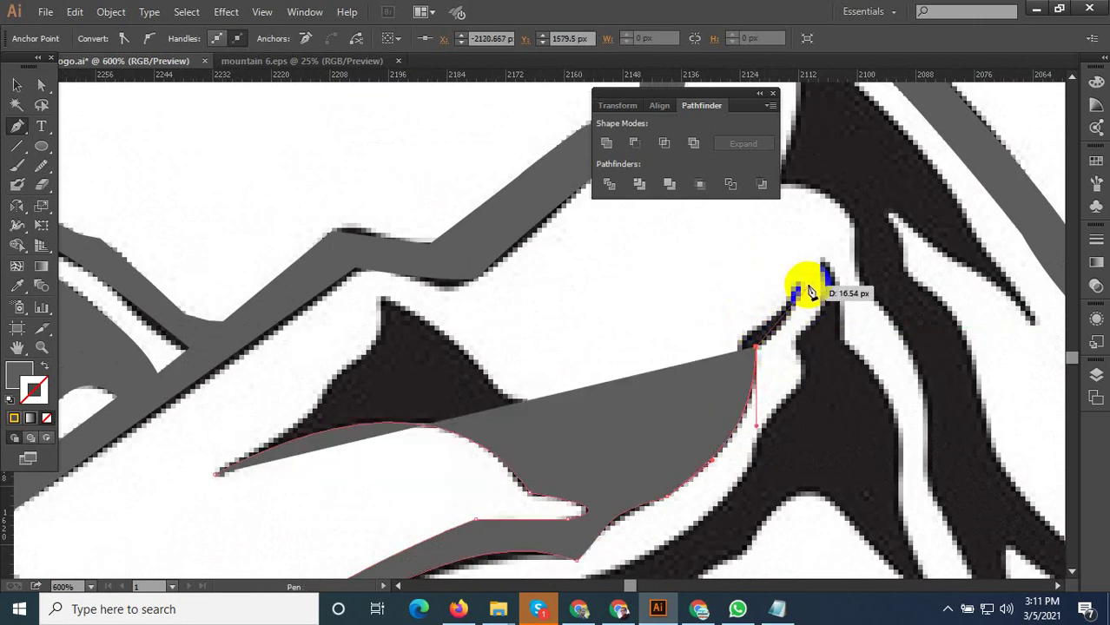
pyautogui.moveTo(790, 261); pyautogui.dragTo(788, 293)
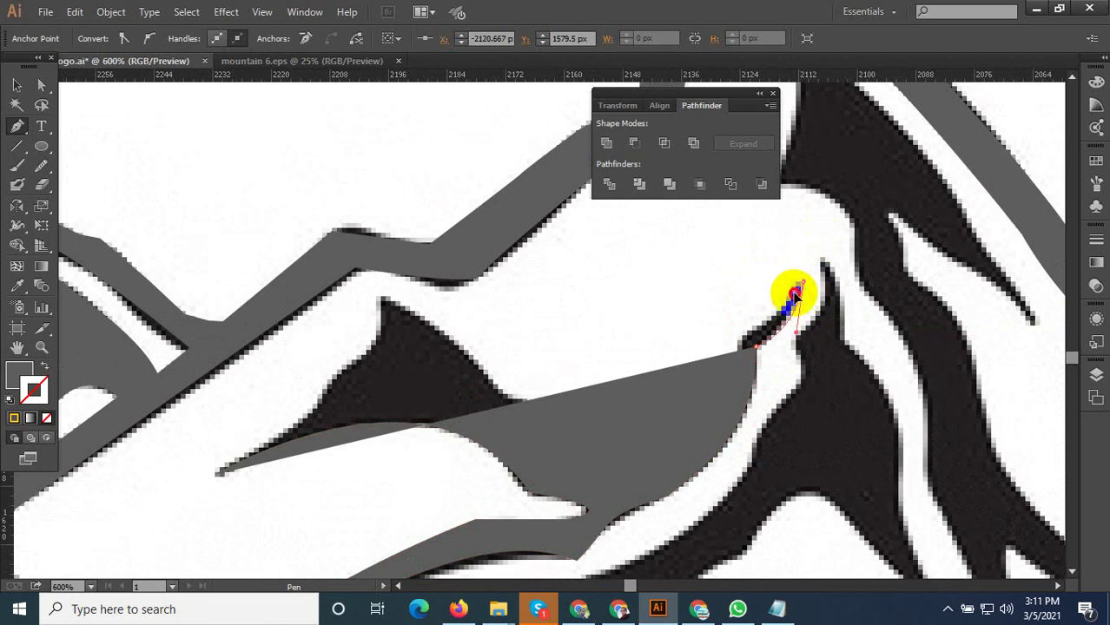
# Set Fill to None and continue the ridge trace down from the branch tip with curved anchors
pyautogui.click(42, 369)
pyautogui.moveTo(738, 404)
pyautogui.mouseDown()
pyautogui.moveTo(742, 343)
pyautogui.moveTo(709, 337)
pyautogui.moveTo(622, 486)
pyautogui.moveTo(540, 467)
pyautogui.moveTo(595, 470)
pyautogui.moveTo(592, 485)
pyautogui.mouseUp()
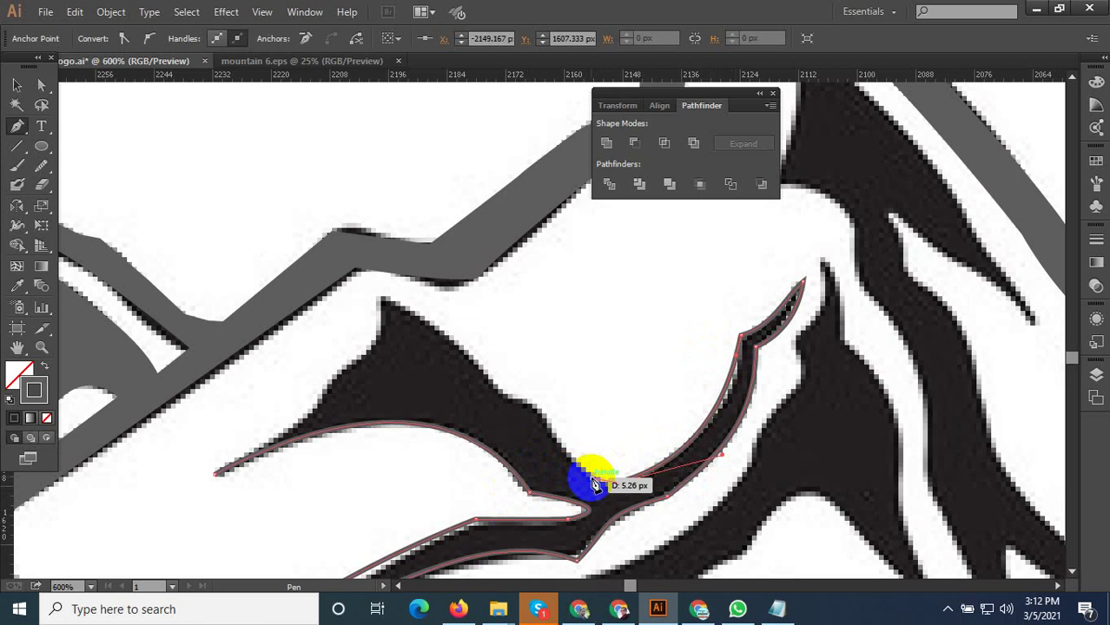
pyautogui.scroll(3, 593, 485)
pyautogui.moveTo(593, 485)
pyautogui.mouseDown()
pyautogui.moveTo(639, 476)
pyautogui.moveTo(517, 388)
pyautogui.moveTo(465, 299)
pyautogui.mouseUp()
pyautogui.scroll(-2, 606, 492)
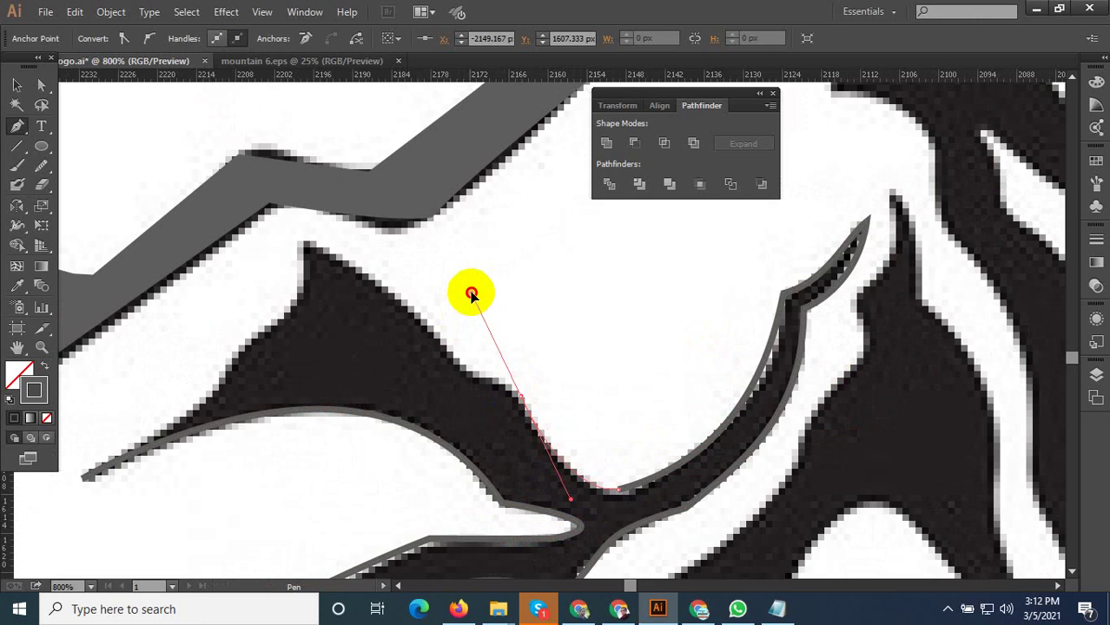
pyautogui.click(524, 404)
pyautogui.moveTo(518, 401); pyautogui.dragTo(466, 380)
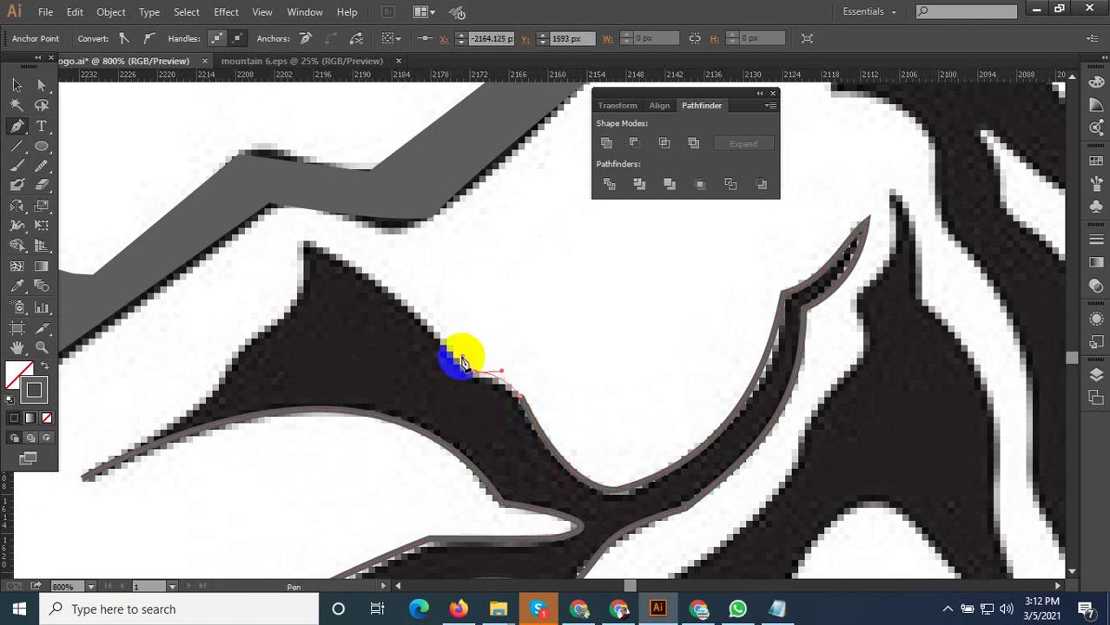
# Add anchors at the ridge's peak and along its left edge, closing the path at its start
pyautogui.keyDown('alt'); pyautogui.scroll(-1, 634, 377); pyautogui.keyUp('alt')
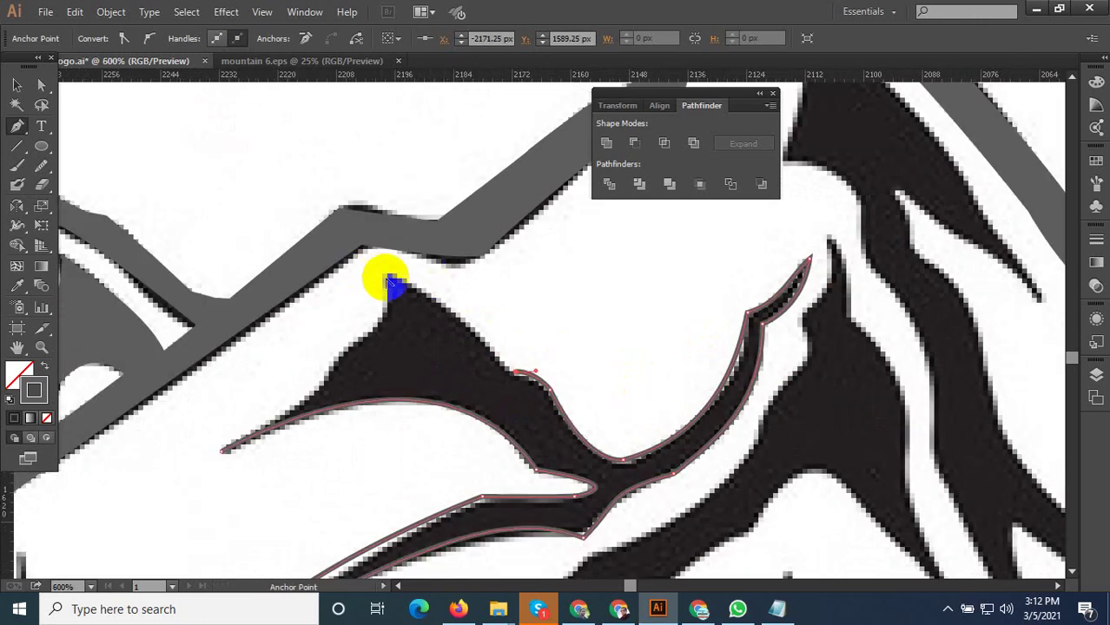
pyautogui.keyDown('alt'); pyautogui.scroll(2, 388, 281); pyautogui.keyUp('alt')
pyautogui.moveTo(379, 275); pyautogui.dragTo(284, 255)
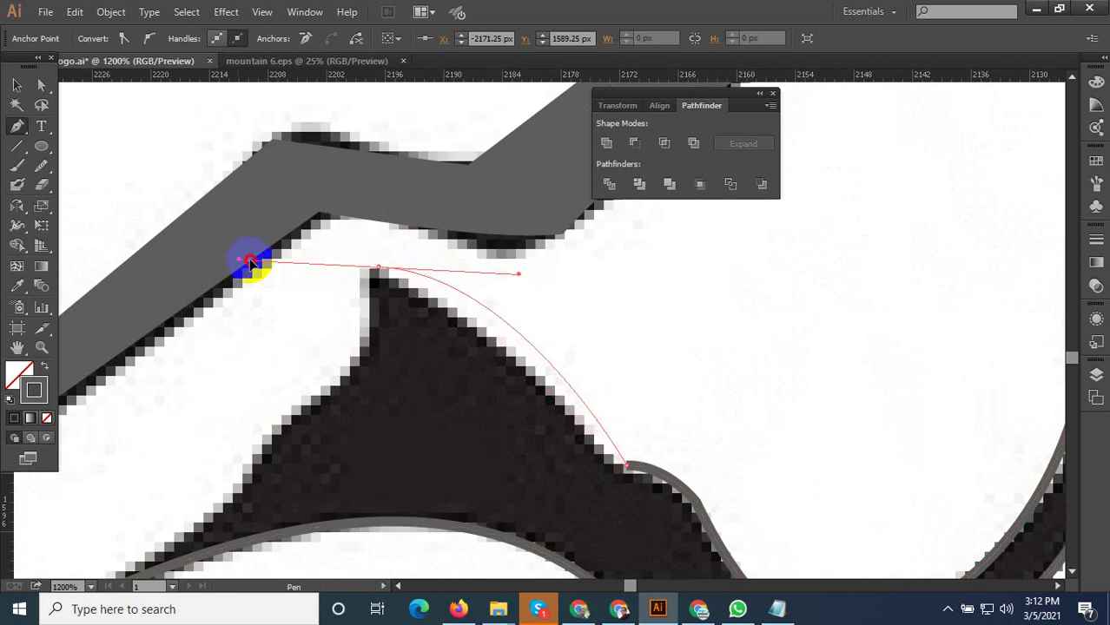
pyautogui.click(360, 360)
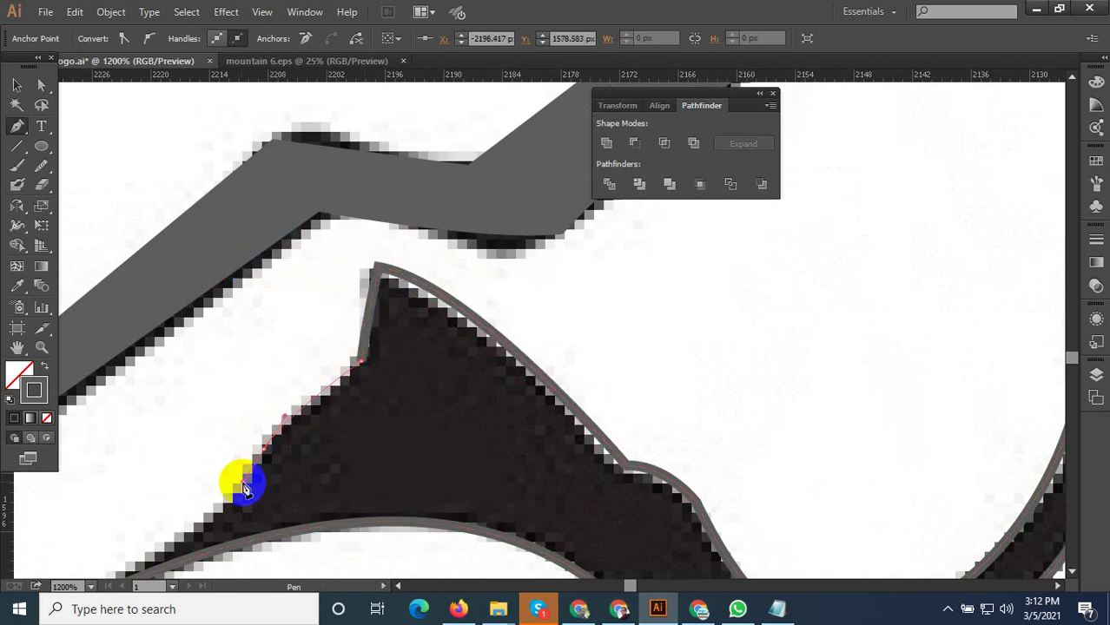
pyautogui.keyDown('alt'); pyautogui.scroll(-2, 639, 349); pyautogui.keyUp('alt')
pyautogui.keyDown('alt'); pyautogui.scroll(2, 500, 412); pyautogui.keyUp('alt')
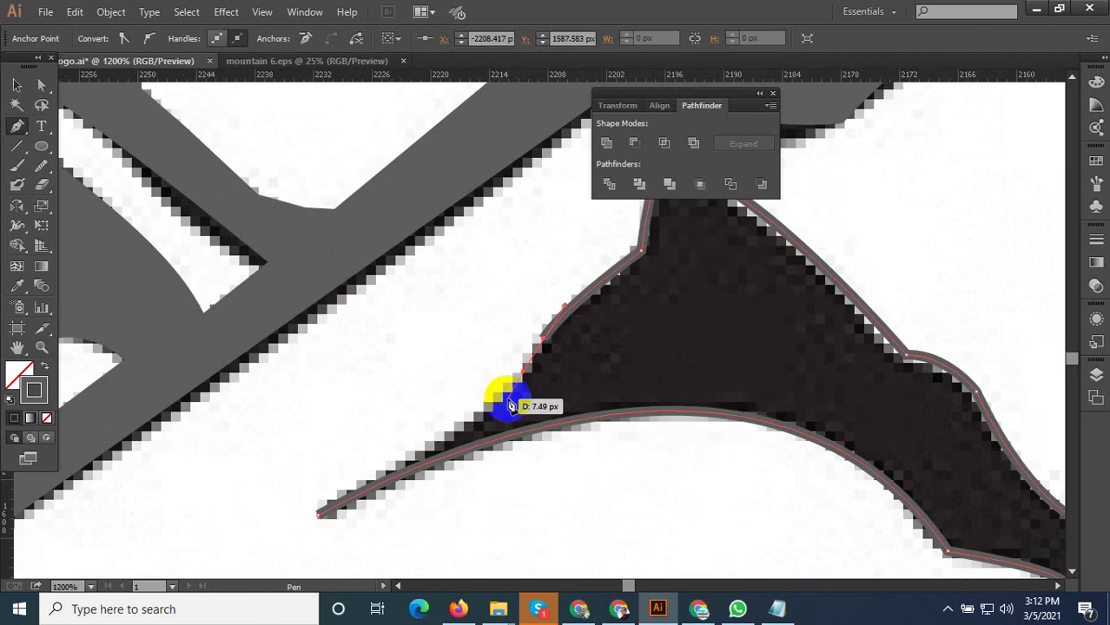
pyautogui.click(496, 395)
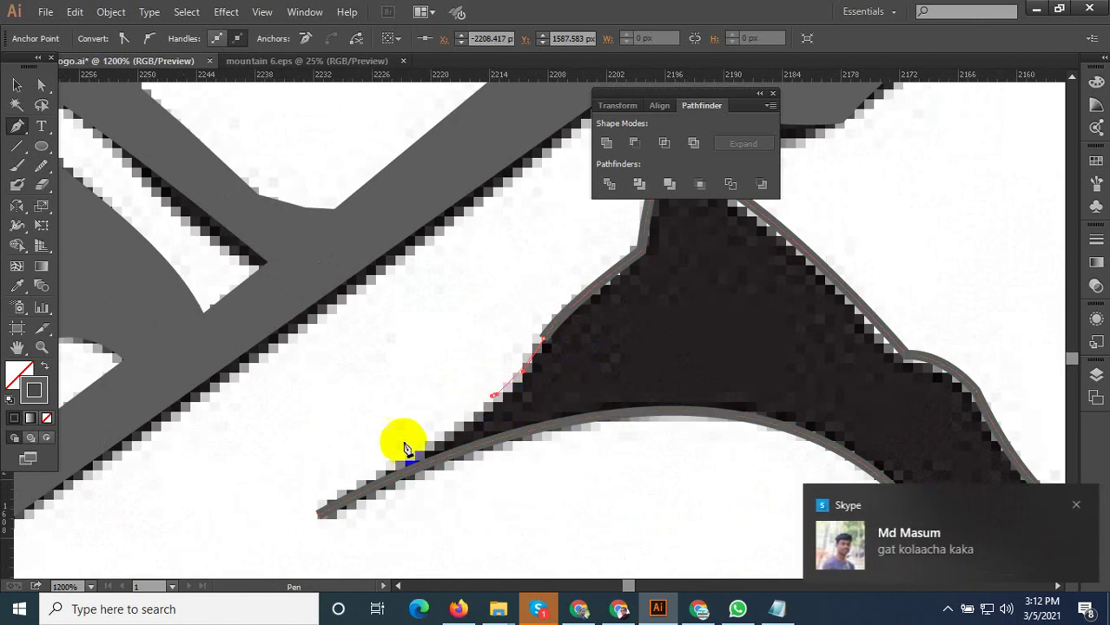
pyautogui.click(323, 519)
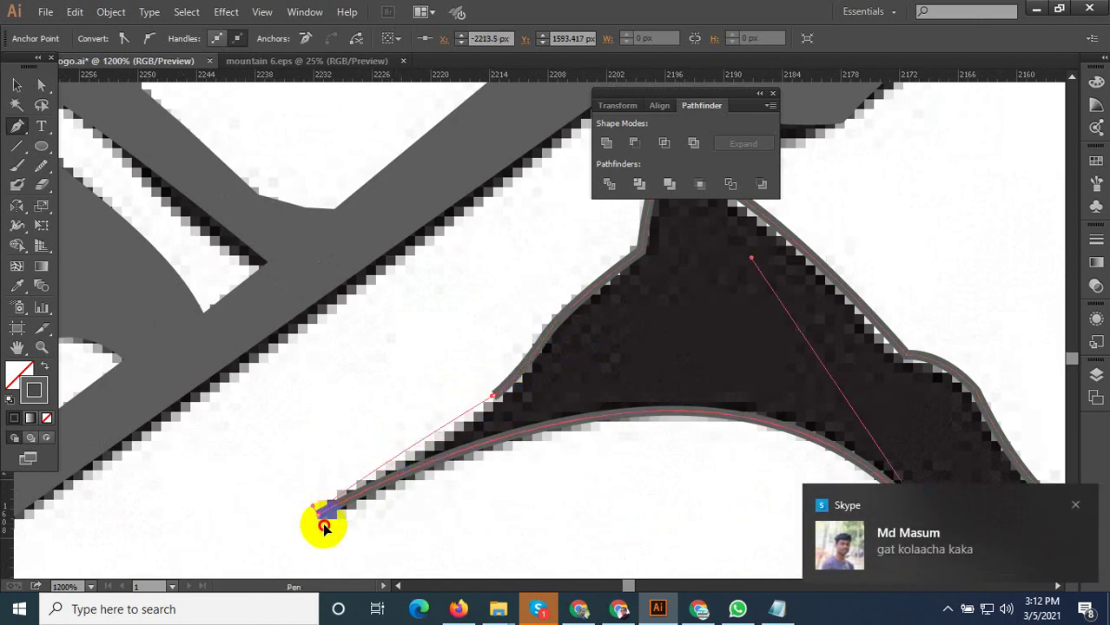
# Dismiss the chat notification, type 'a' in the conversation, and hide the chat window
pyautogui.click(1075, 507)
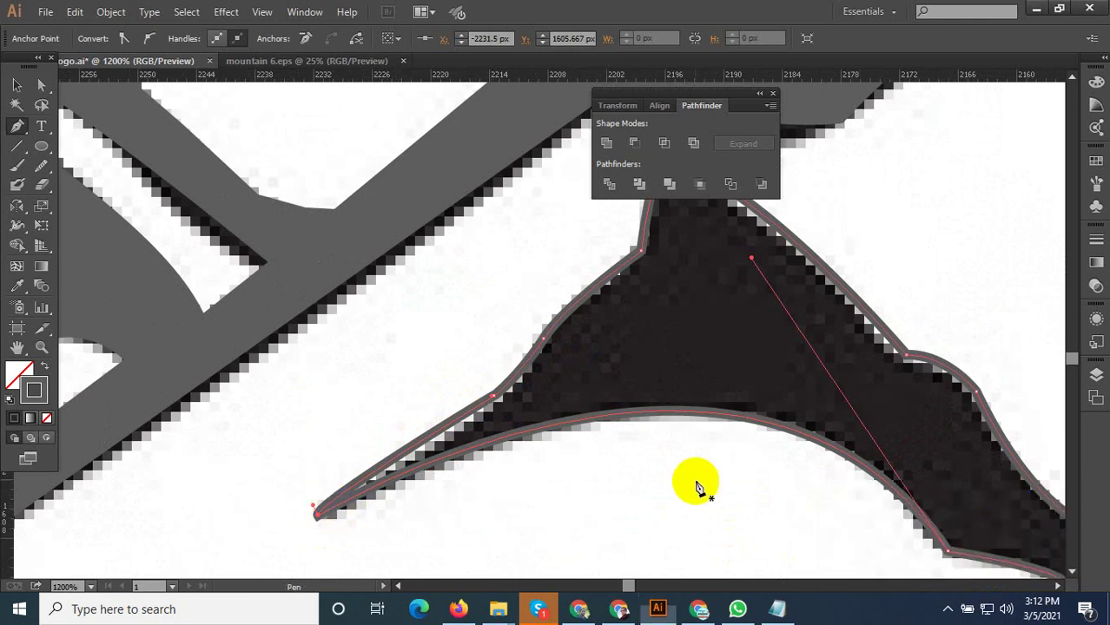
pyautogui.click(538, 608)
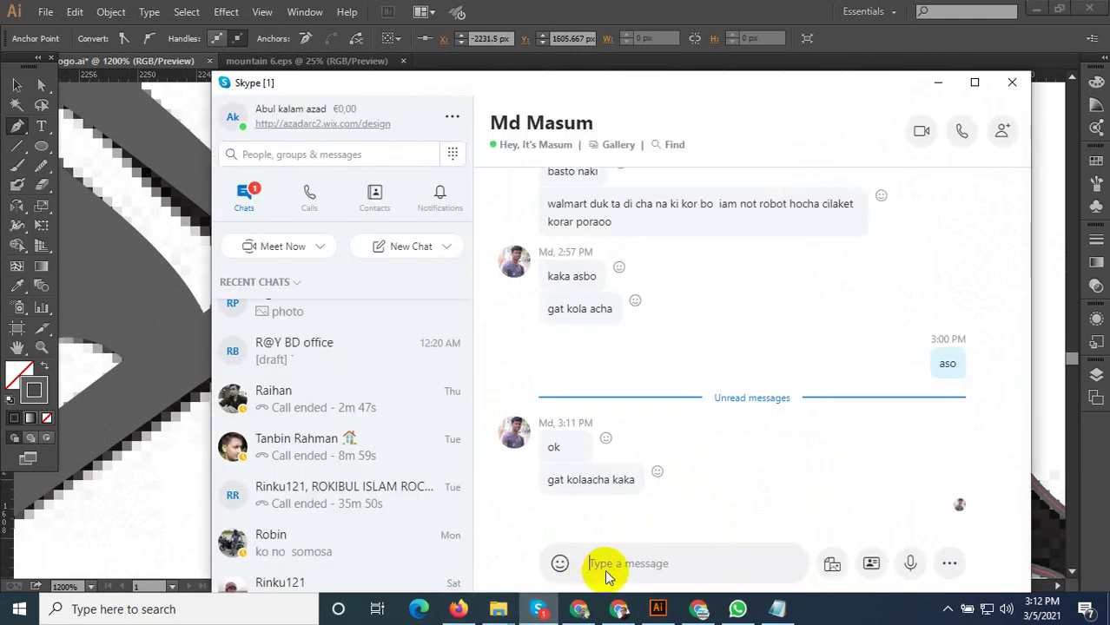
pyautogui.write('ae4')
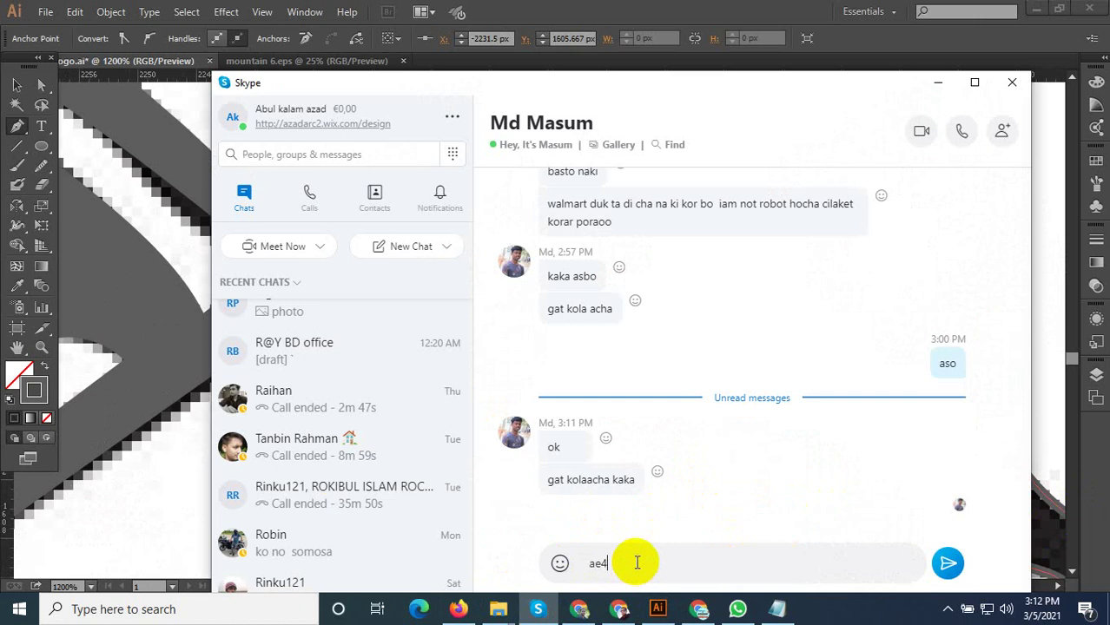
pyautogui.click(937, 83)
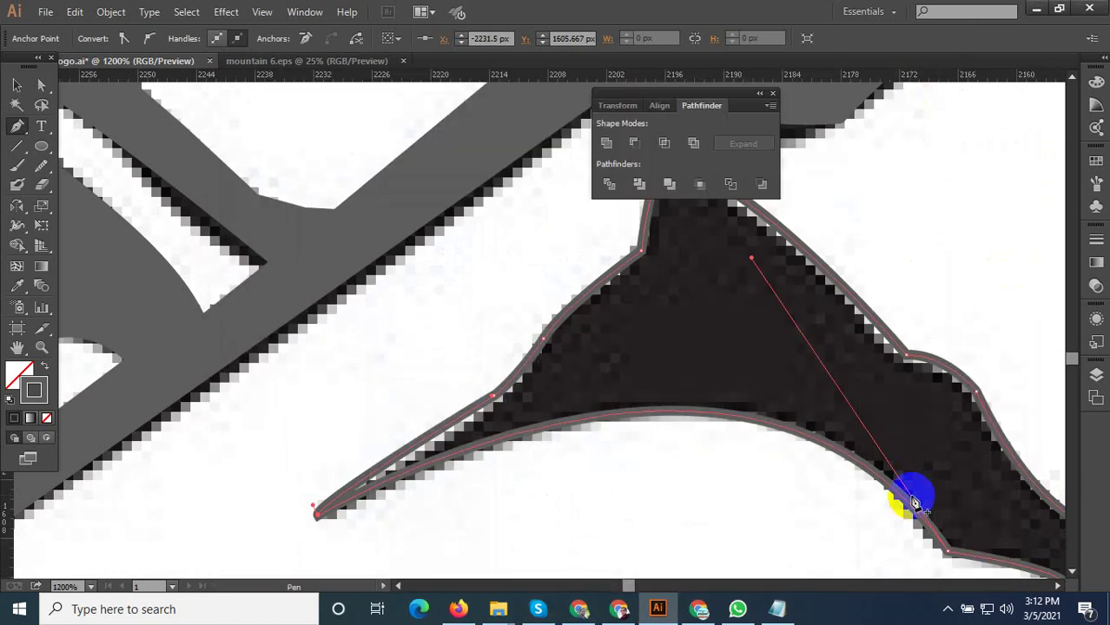
pyautogui.click(948, 608)
# Dismiss the chat notification and Eyedropper the band's grey into the traced left-peak shadow
pyautogui.click(981, 516)
pyautogui.scroll(-4, 478, 385)
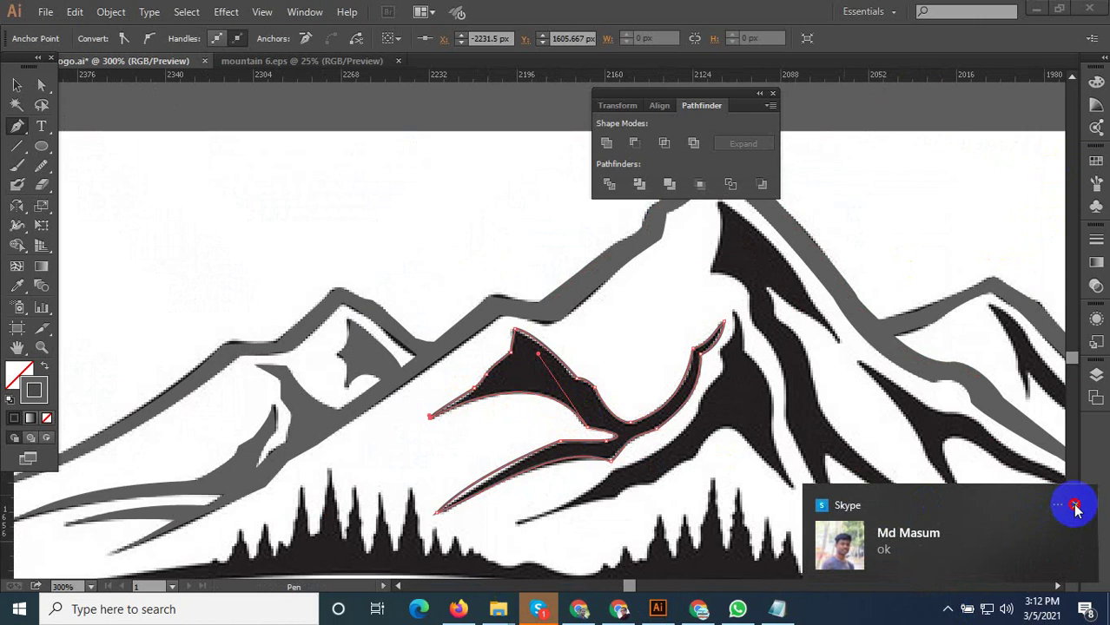
pyautogui.click(1075, 505)
pyautogui.click(16, 287)
pyautogui.click(433, 347)
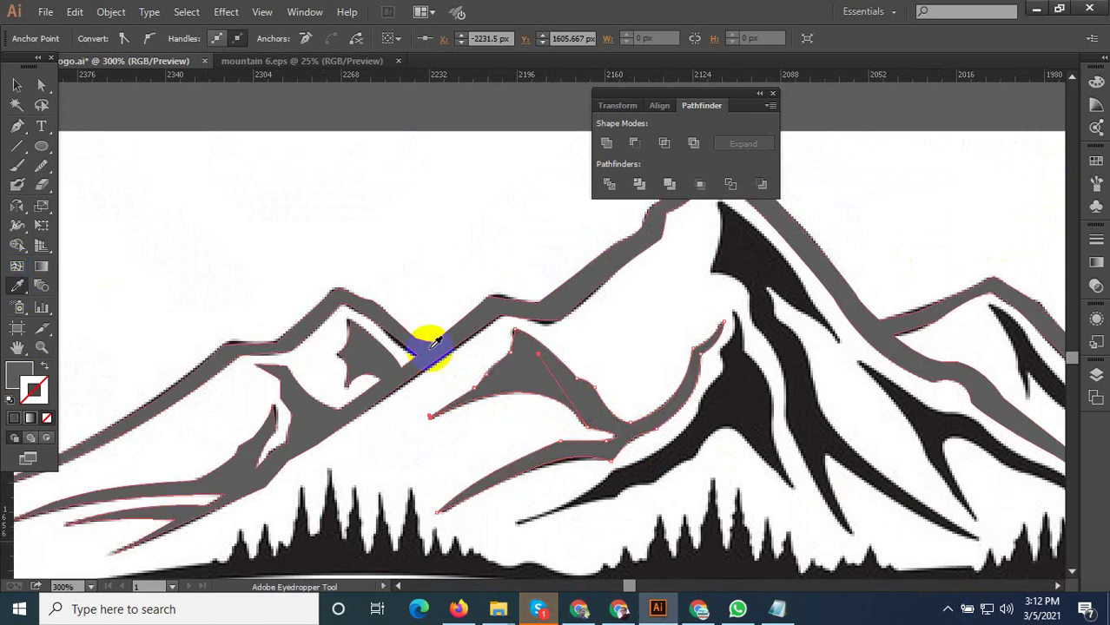
pyautogui.scroll(2, 433, 347)
pyautogui.scroll(-4, 305, 243)
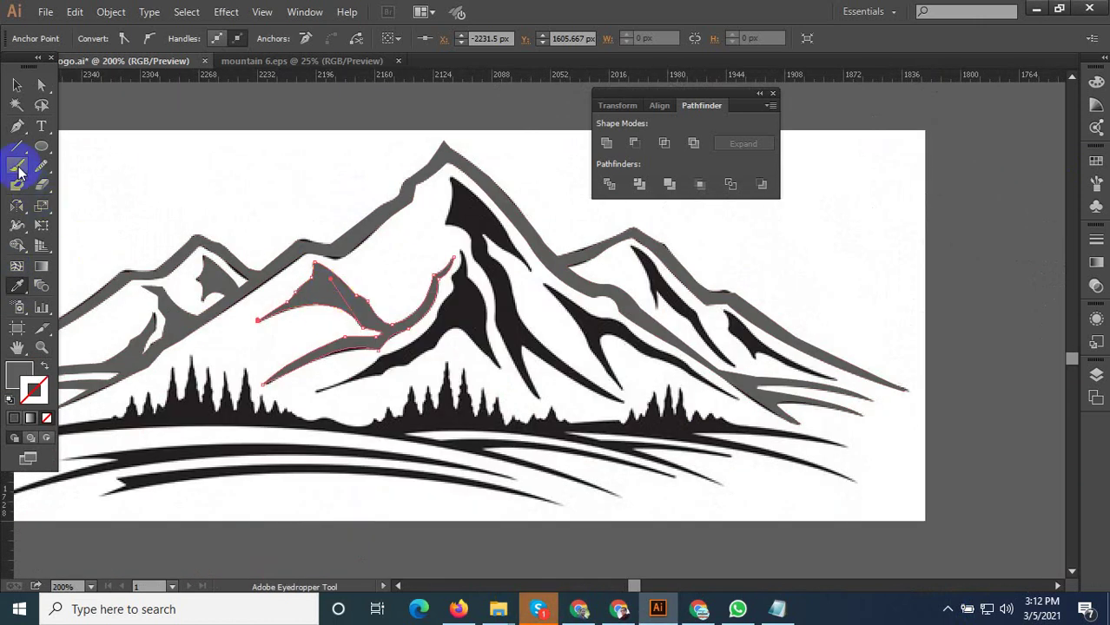
# Start a new Pen path along the dark shape below the central peak, with Fill set to None
pyautogui.click(16, 126)
pyautogui.scroll(5, 384, 357)
pyautogui.click(244, 427)
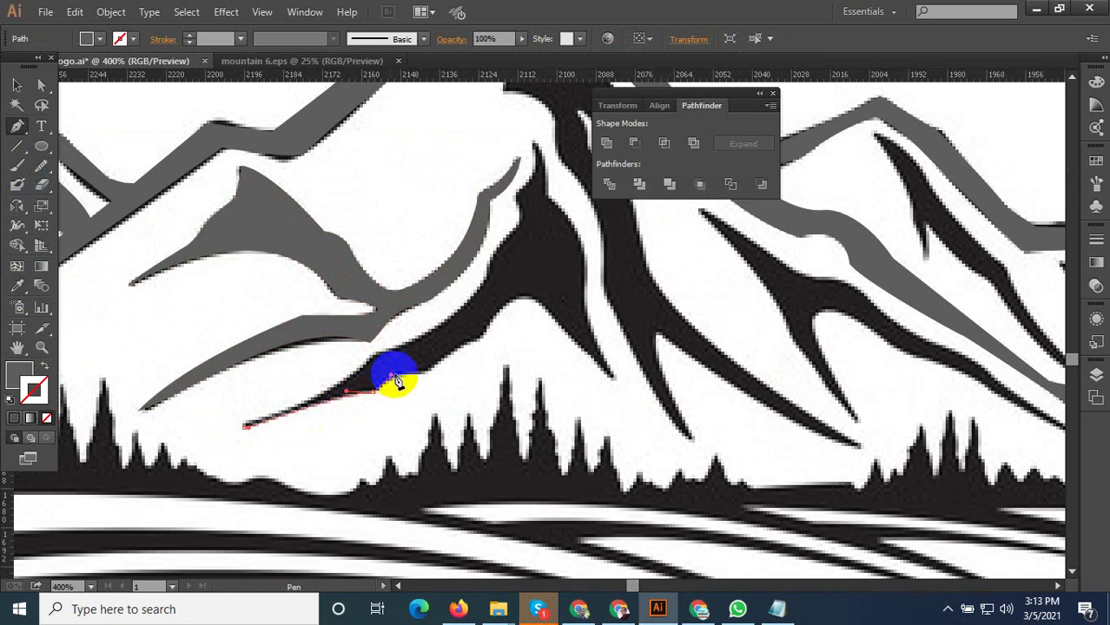
pyautogui.moveTo(422, 371)
pyautogui.mouseDown()
pyautogui.moveTo(491, 339)
pyautogui.moveTo(540, 293)
pyautogui.mouseUp()
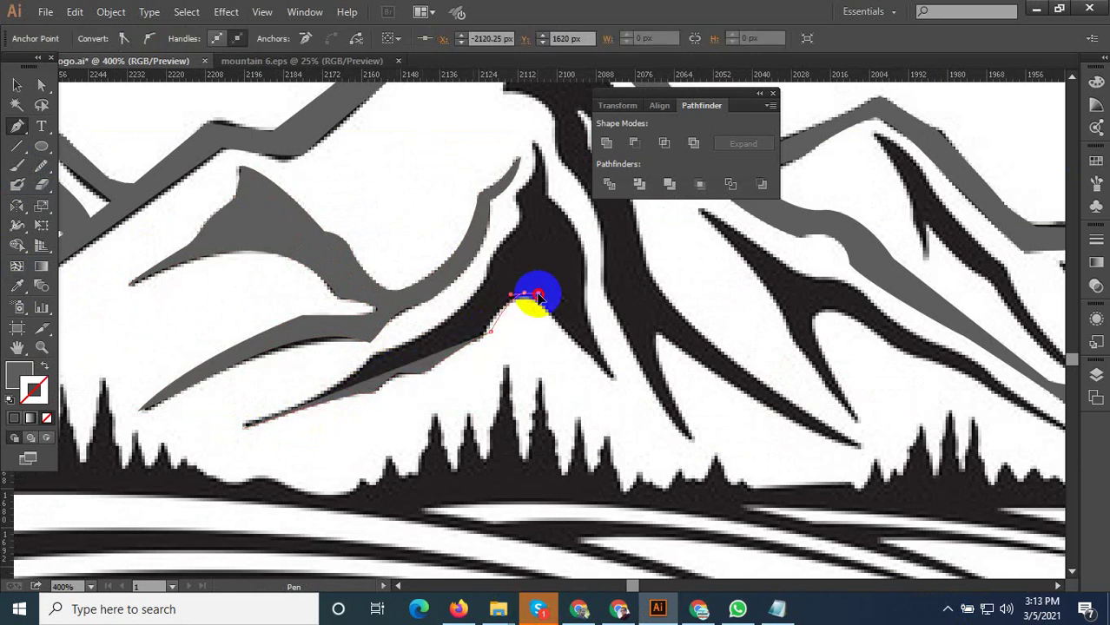
pyautogui.moveTo(570, 340)
pyautogui.mouseDown()
pyautogui.moveTo(606, 365)
pyautogui.moveTo(529, 363)
pyautogui.mouseUp()
pyautogui.scroll(-5, 539, 366)
pyautogui.scroll(4, 550, 342)
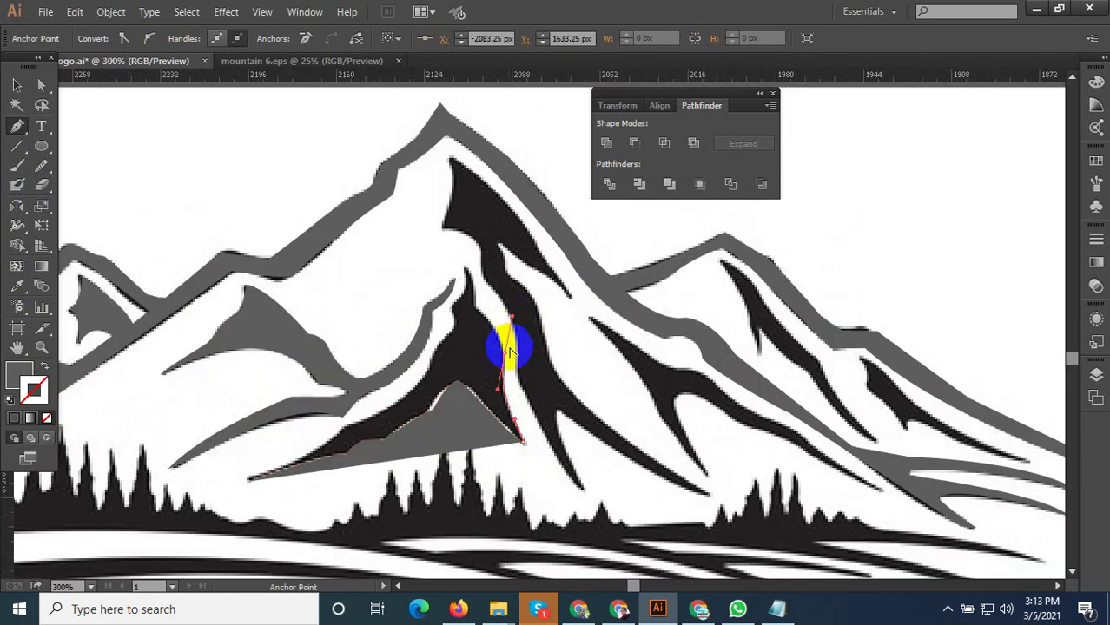
pyautogui.moveTo(506, 352)
pyautogui.mouseDown()
pyautogui.moveTo(479, 314)
pyautogui.moveTo(451, 323)
pyautogui.moveTo(464, 254)
pyautogui.moveTo(469, 278)
pyautogui.mouseUp()
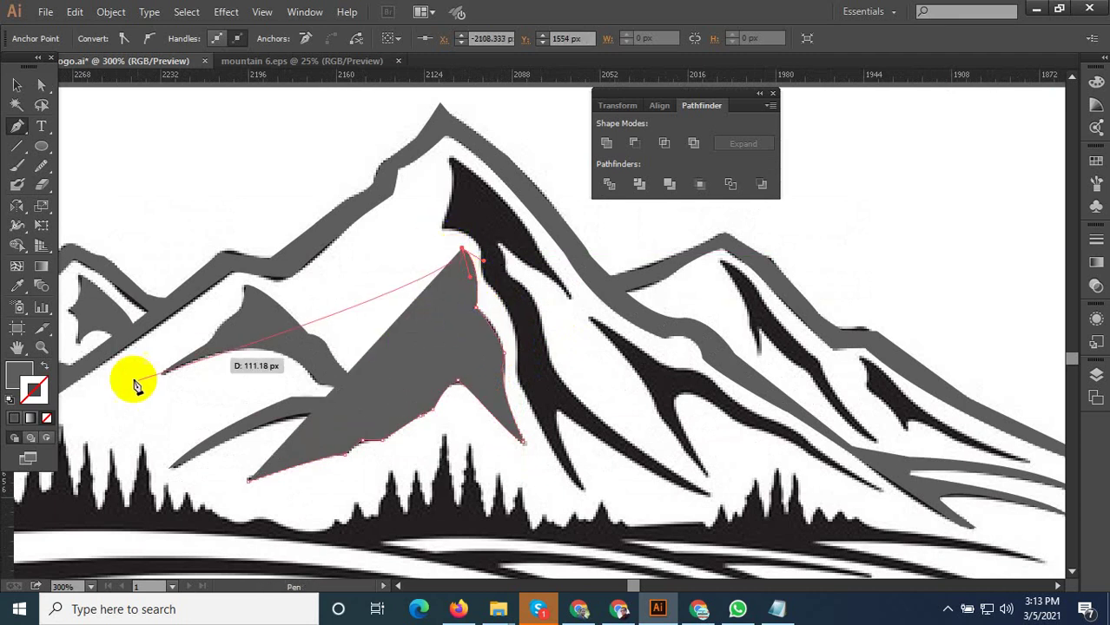
pyautogui.click(46, 368)
# Add curved anchors at the shape's upper notch, down its left edge and along its lower edge
pyautogui.scroll(2, 457, 309)
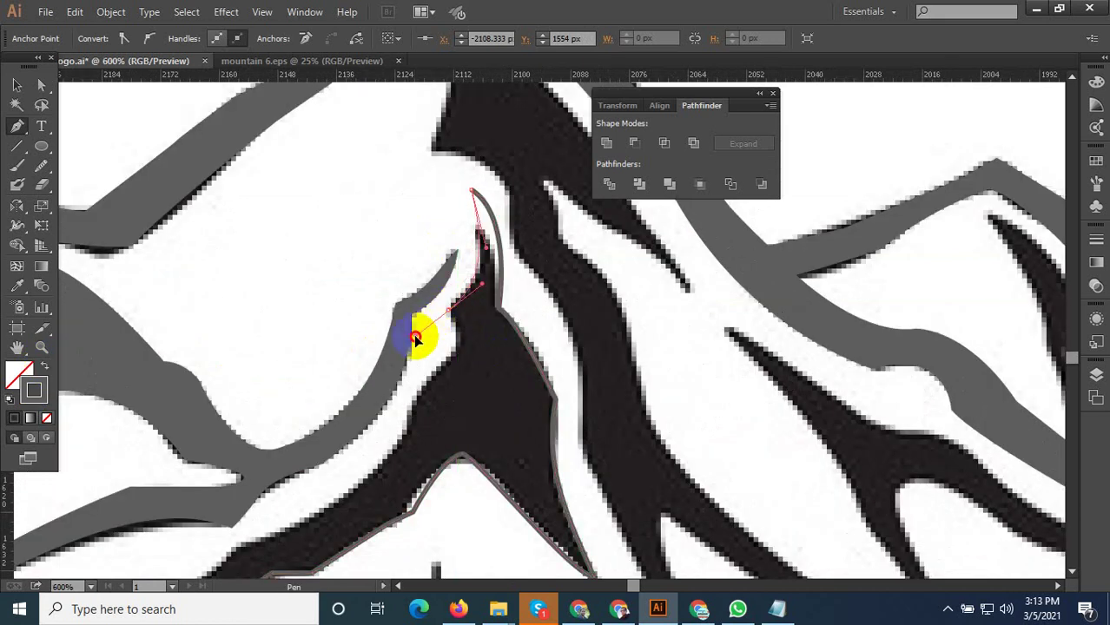
pyautogui.moveTo(459, 338)
pyautogui.mouseDown()
pyautogui.moveTo(405, 408)
pyautogui.moveTo(379, 421)
pyautogui.mouseUp()
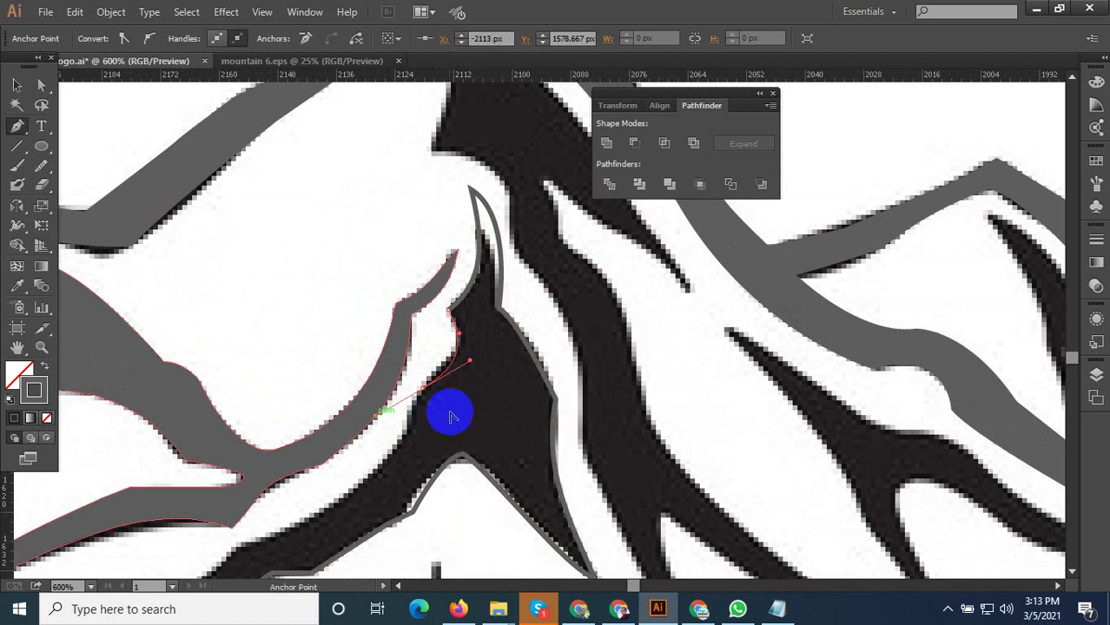
pyautogui.moveTo(421, 389)
pyautogui.mouseDown()
pyautogui.moveTo(363, 493)
pyautogui.moveTo(302, 510)
pyautogui.mouseUp()
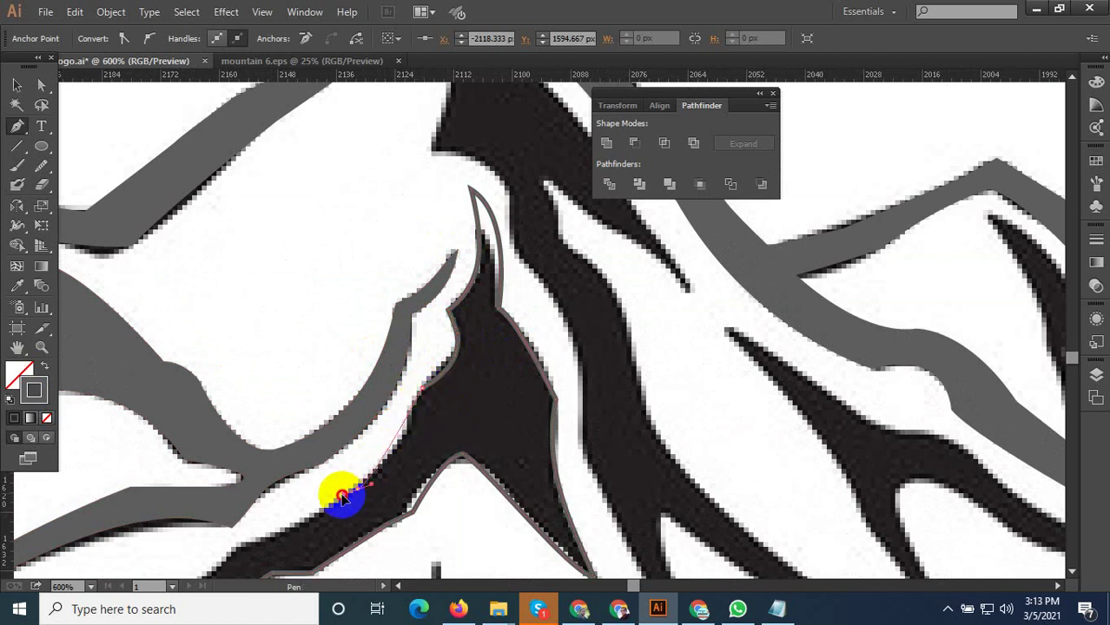
pyautogui.scroll(-5, 301, 512)
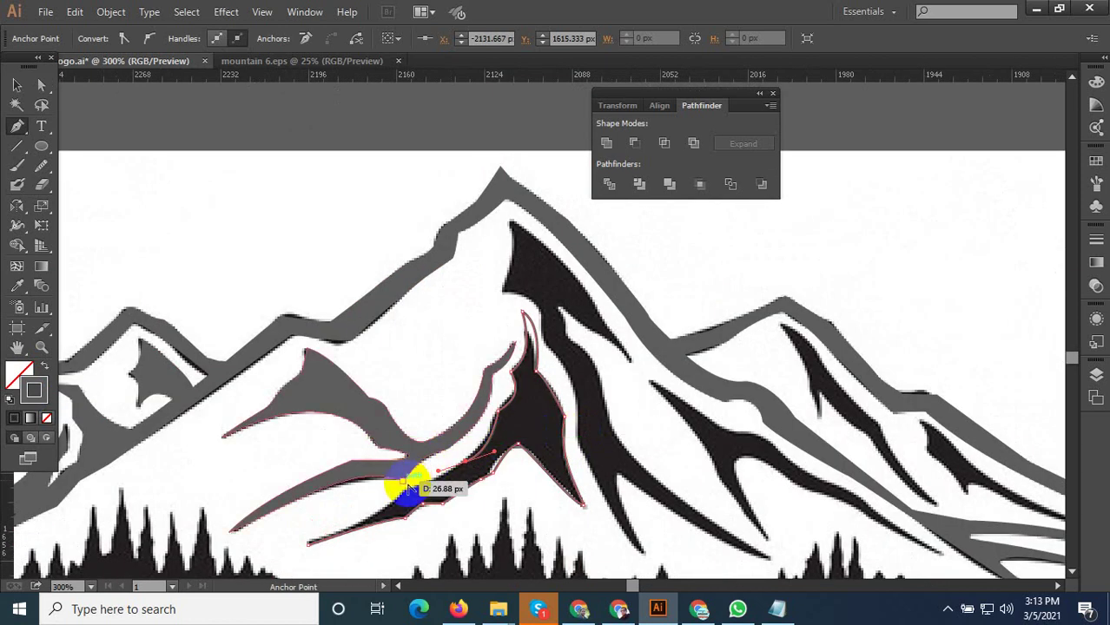
pyautogui.scroll(5, 409, 482)
pyautogui.click(518, 449)
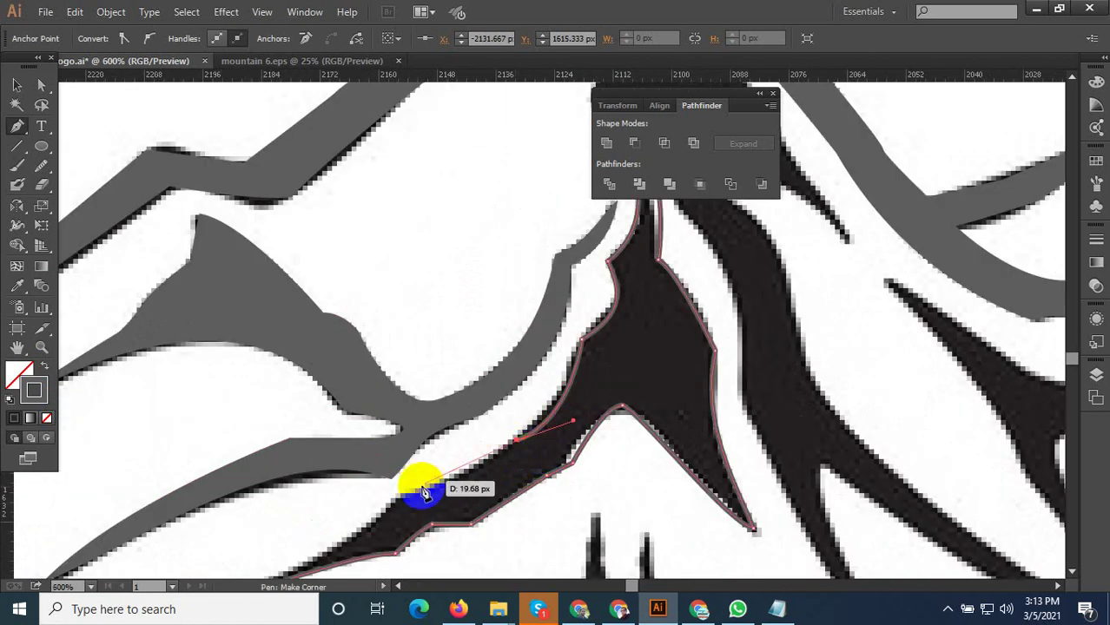
pyautogui.moveTo(402, 495); pyautogui.dragTo(350, 502)
# Make the last anchor a sharp corner and close the path at its starting point
pyautogui.scroll(-5, 352, 506)
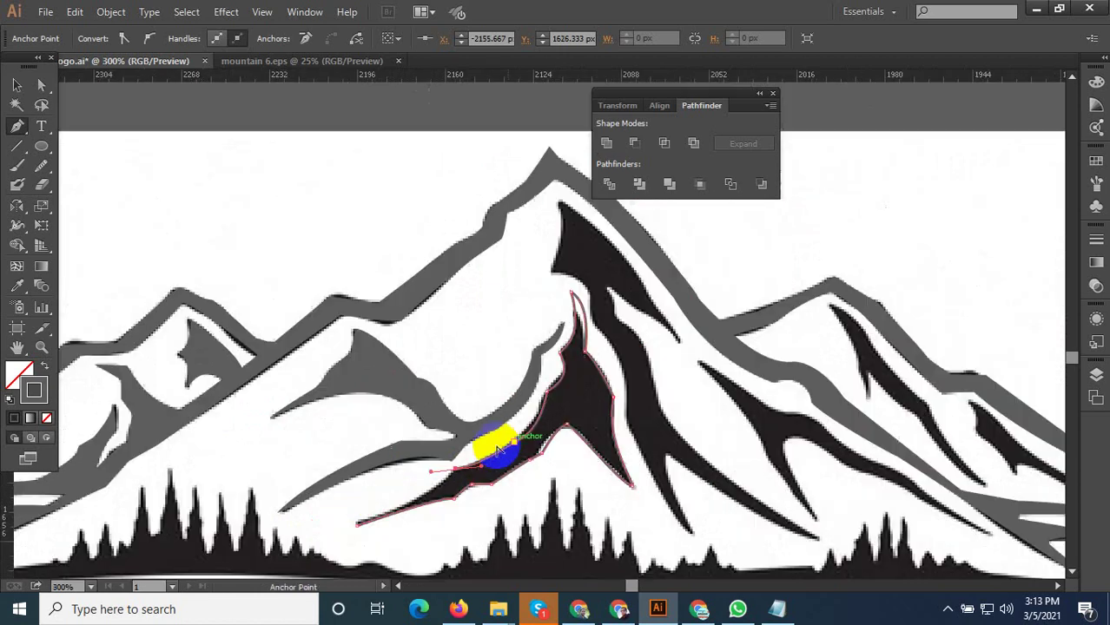
pyautogui.scroll(5, 408, 482)
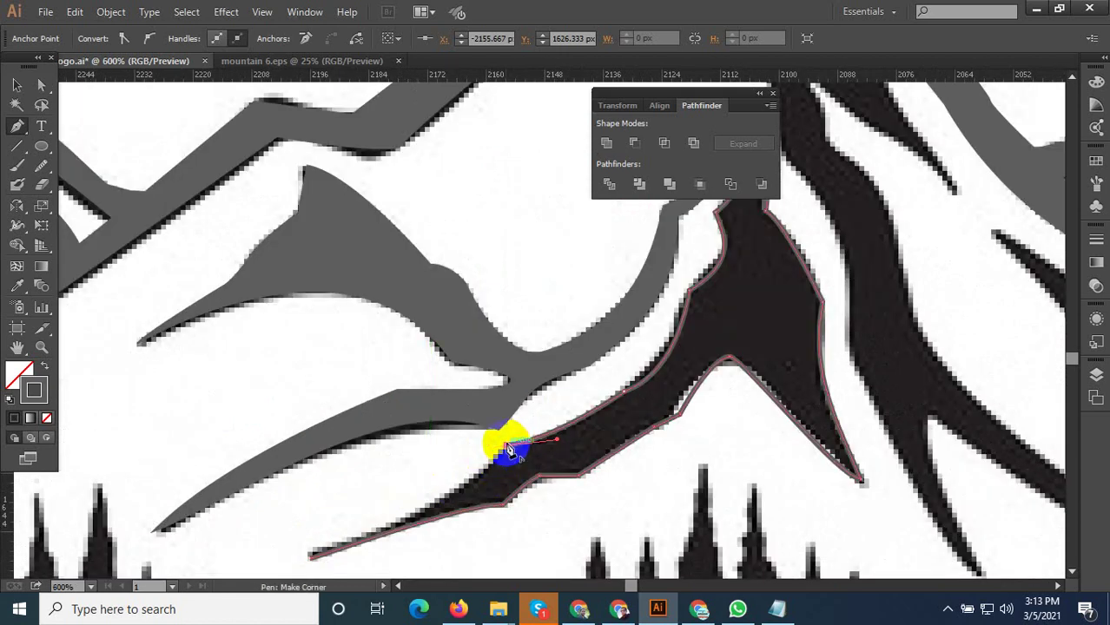
pyautogui.click(509, 448)
pyautogui.scroll(-5, 458, 465)
pyautogui.scroll(6, 409, 495)
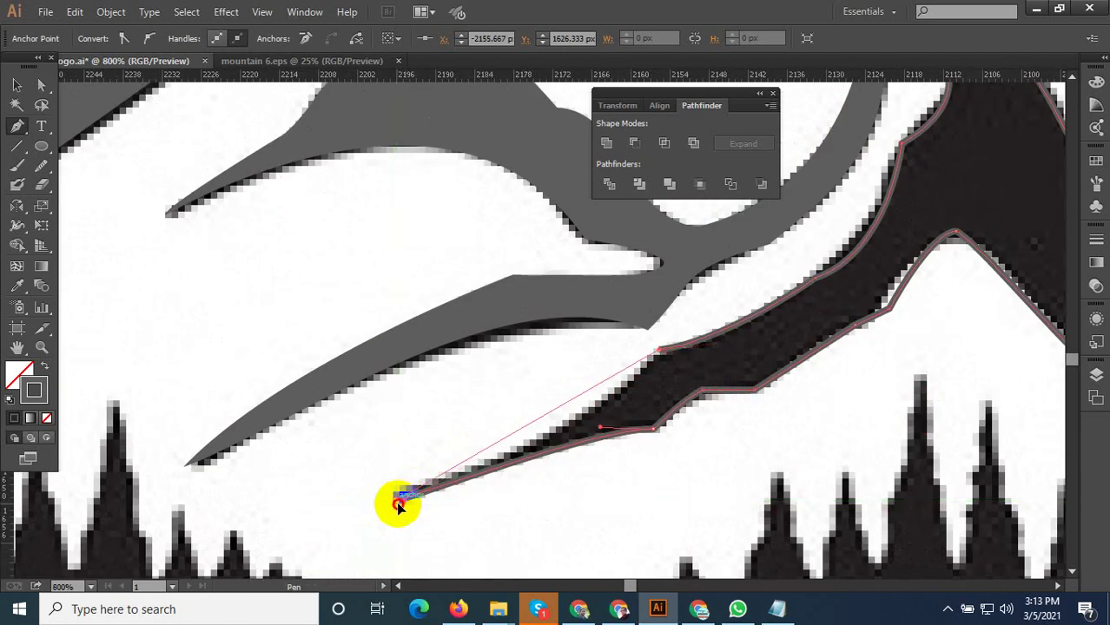
pyautogui.click(397, 505)
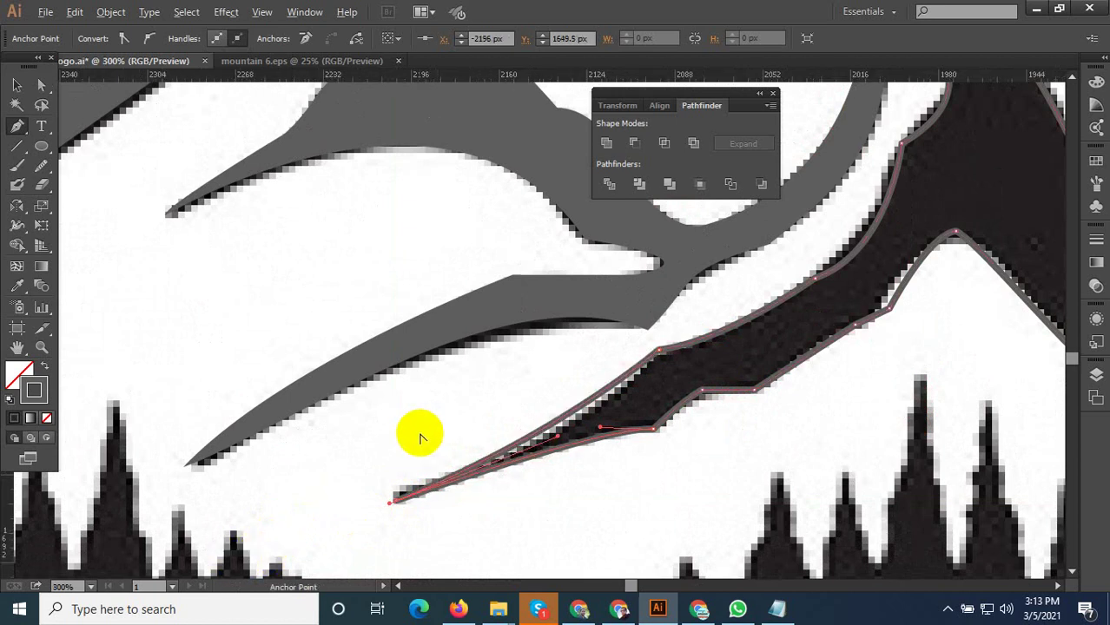
# Fill the closed lower-slope shape with the band's grey
pyautogui.scroll(-4, 451, 434)
pyautogui.scroll(2, 496, 384)
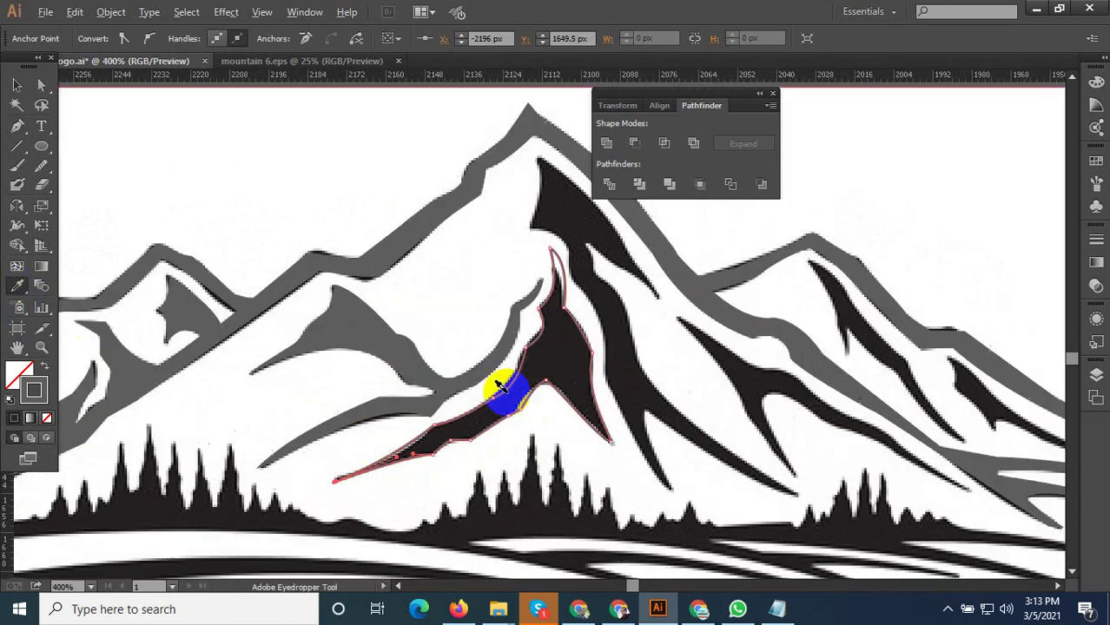
pyautogui.scroll(1, 346, 305)
pyautogui.click(210, 317)
pyautogui.scroll(-3, 329, 360)
pyautogui.scroll(2, 329, 363)
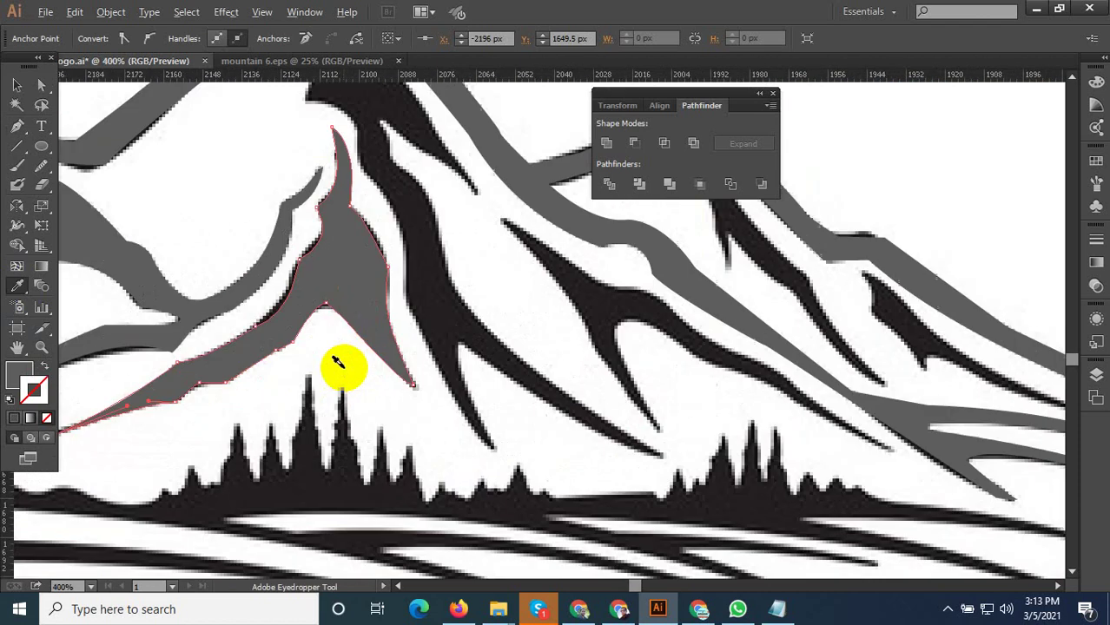
pyautogui.scroll(-1, 389, 384)
pyautogui.scroll(2, 347, 208)
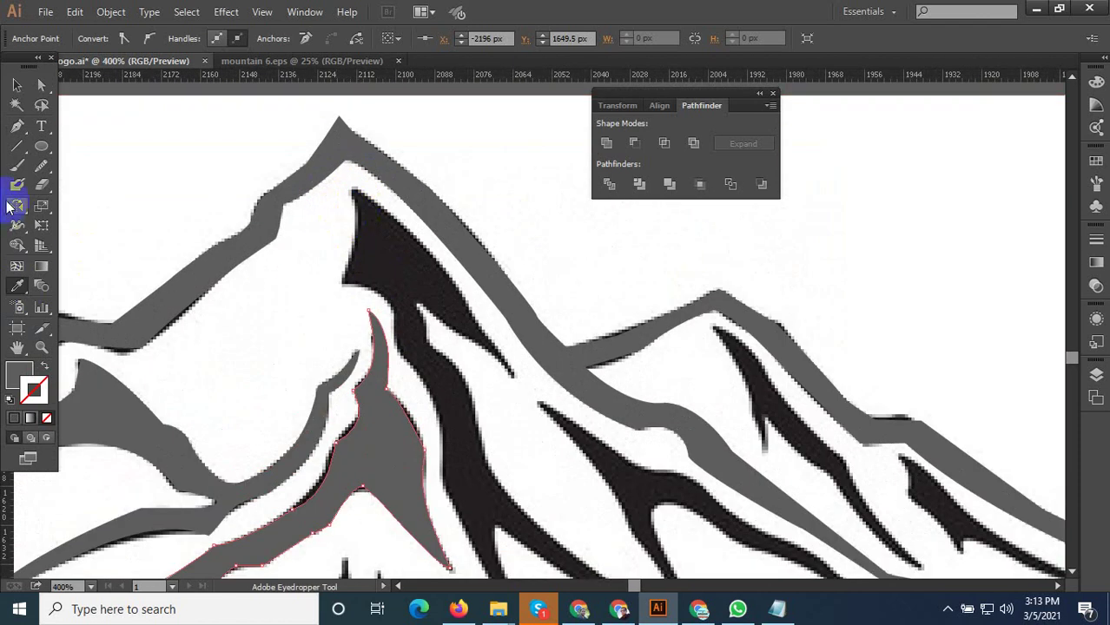
# Start a path at the central peak's tip, placing corner anchors down the dark streak's edge
pyautogui.click(353, 188)
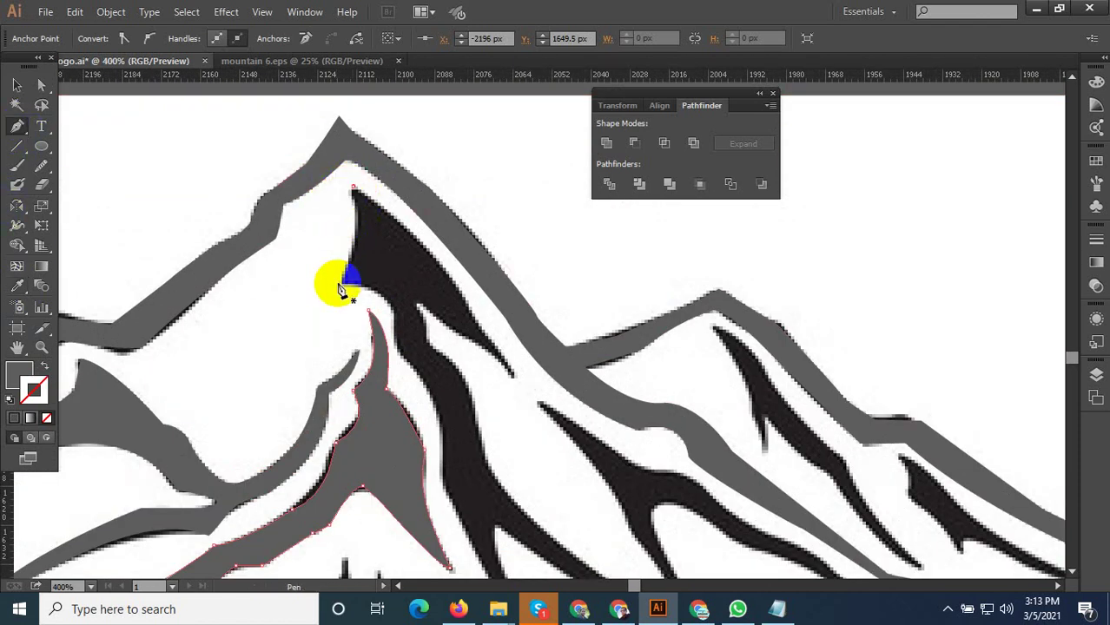
pyautogui.moveTo(341, 279); pyautogui.dragTo(299, 311)
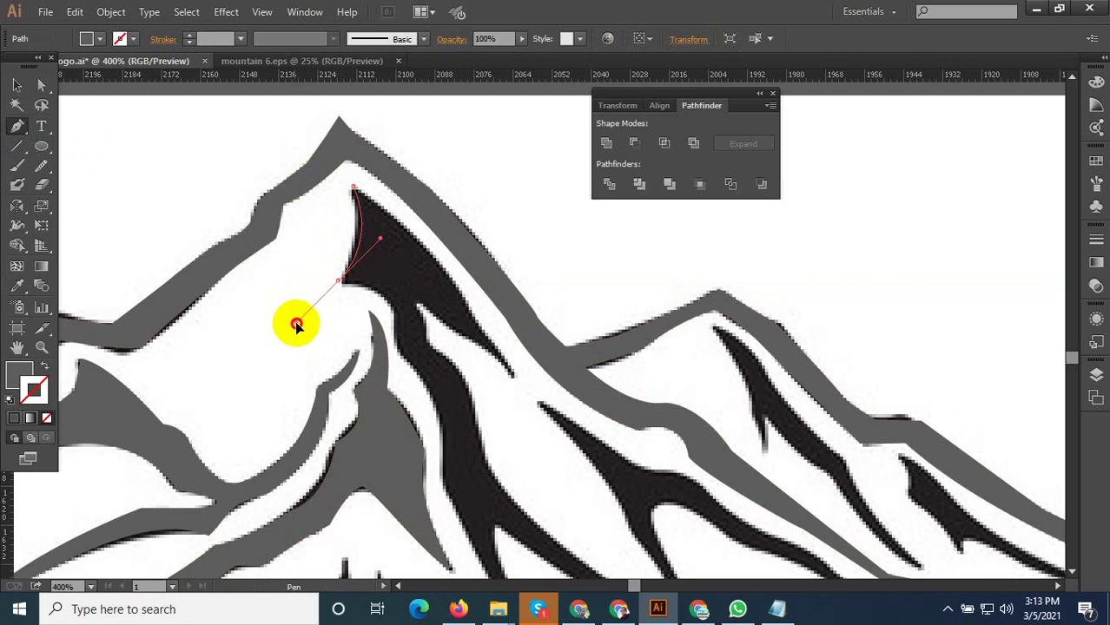
pyautogui.click(341, 280)
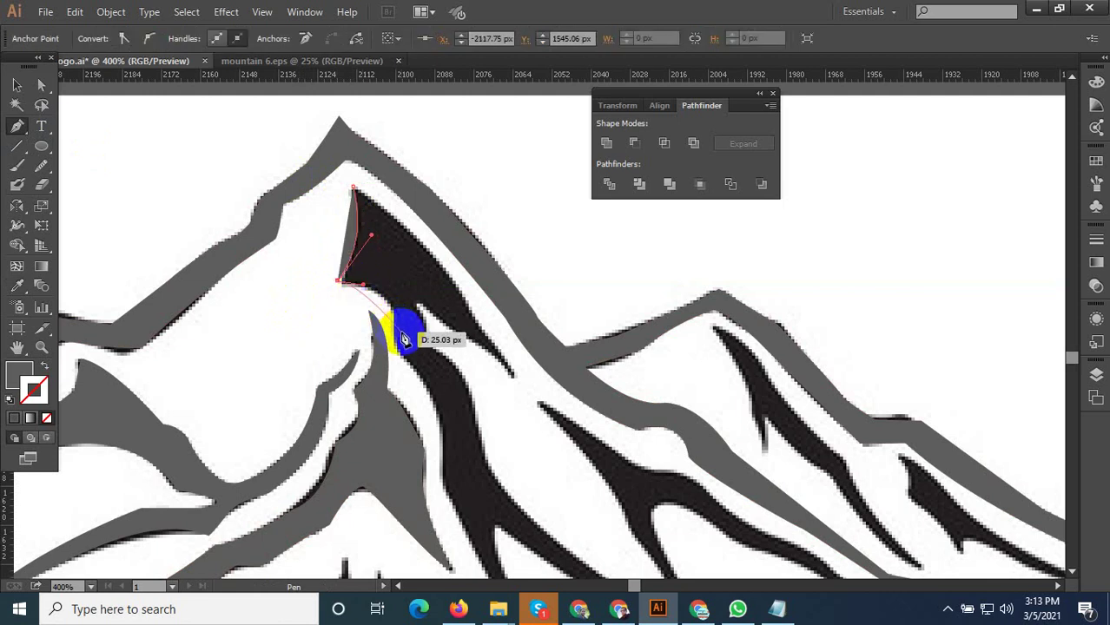
pyautogui.moveTo(402, 333); pyautogui.dragTo(409, 380)
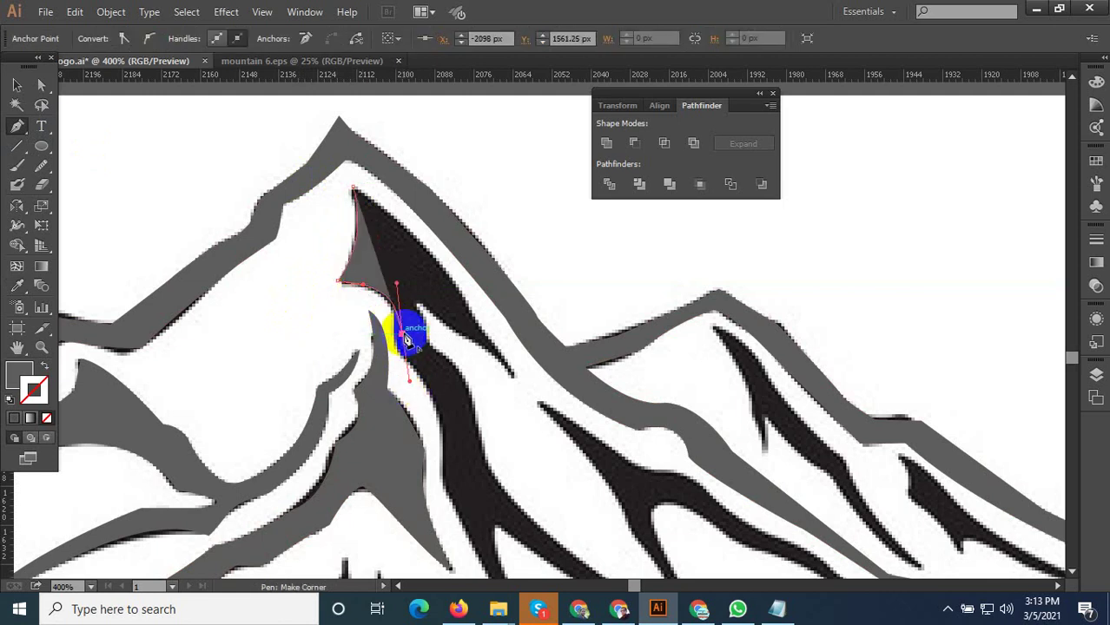
pyautogui.click(404, 338)
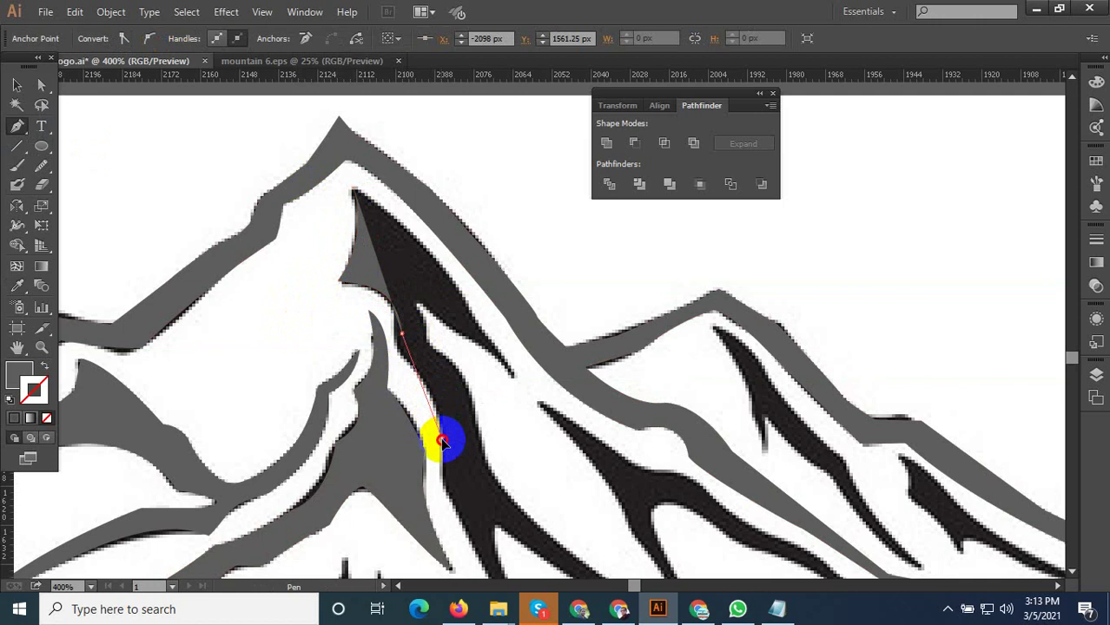
pyautogui.moveTo(442, 440)
pyautogui.mouseDown()
pyautogui.moveTo(427, 511)
pyautogui.moveTo(439, 444)
pyautogui.mouseUp()
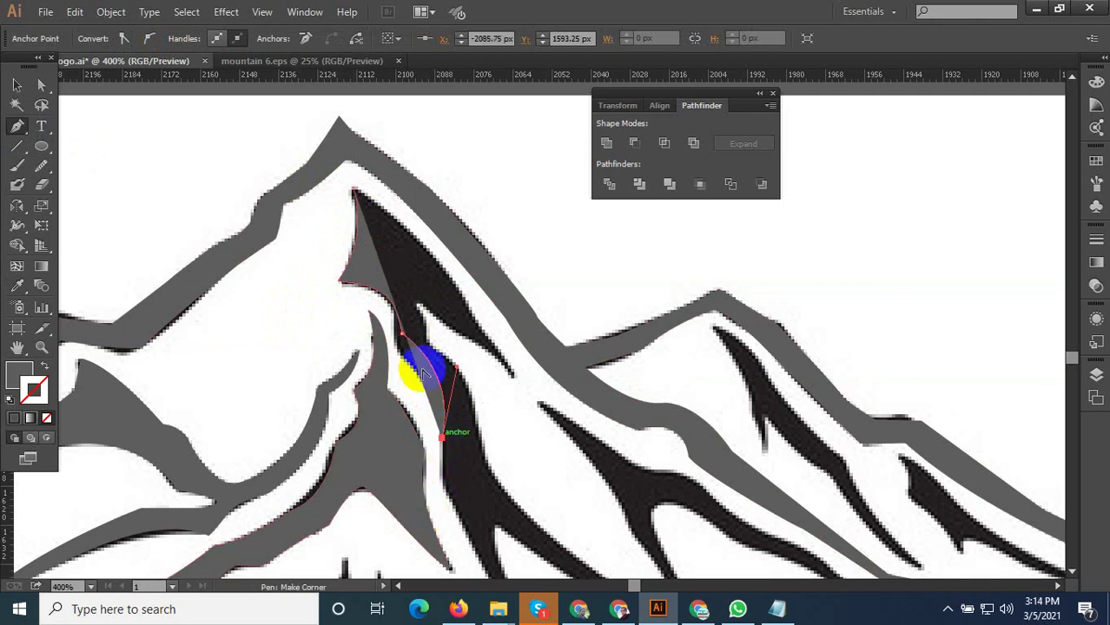
# Extend the outline to the streak's lower tip as a sharp corner, with Fill set to None
pyautogui.scroll(-3, 433, 364)
pyautogui.scroll(3, 439, 445)
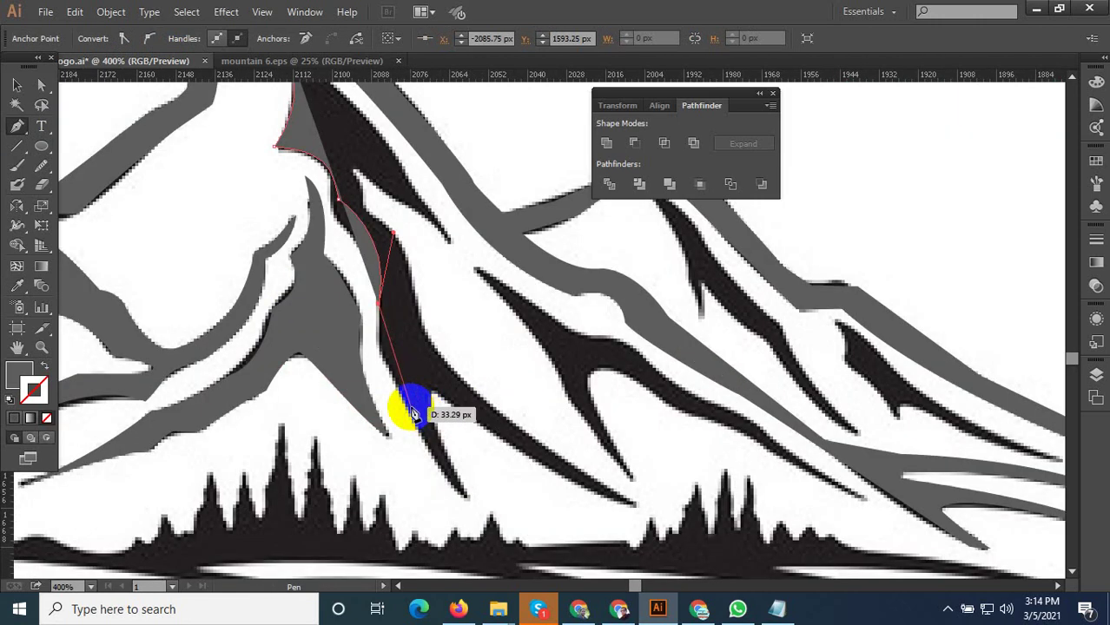
pyautogui.moveTo(438, 444); pyautogui.dragTo(439, 444)
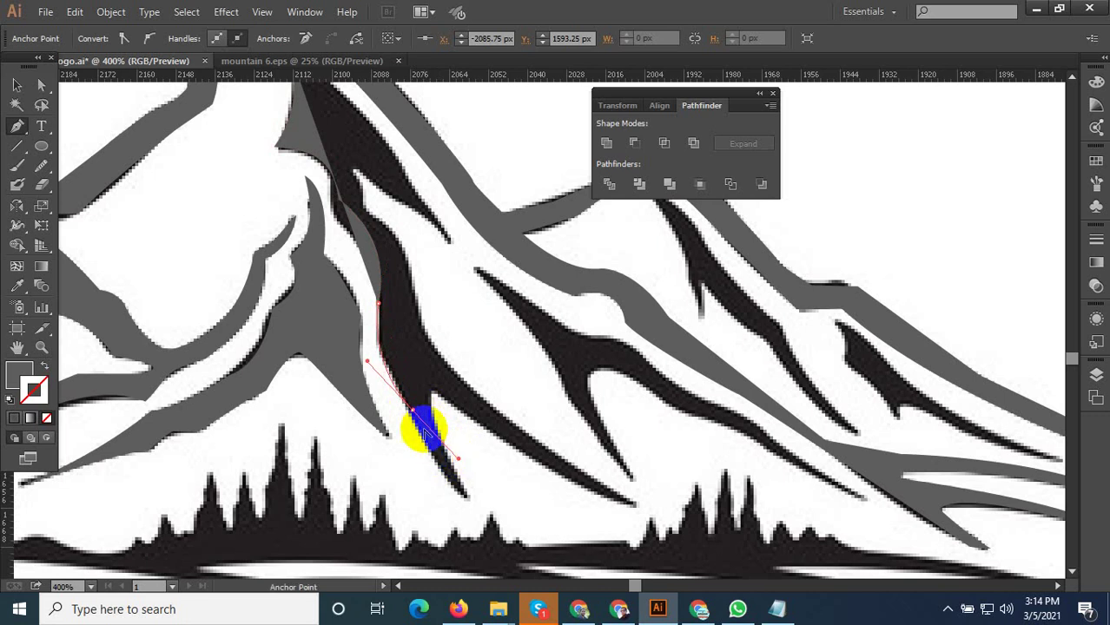
pyautogui.click(413, 418)
pyautogui.moveTo(443, 472)
pyautogui.mouseDown()
pyautogui.moveTo(510, 504)
pyautogui.moveTo(499, 495)
pyautogui.mouseUp()
pyautogui.click(473, 486)
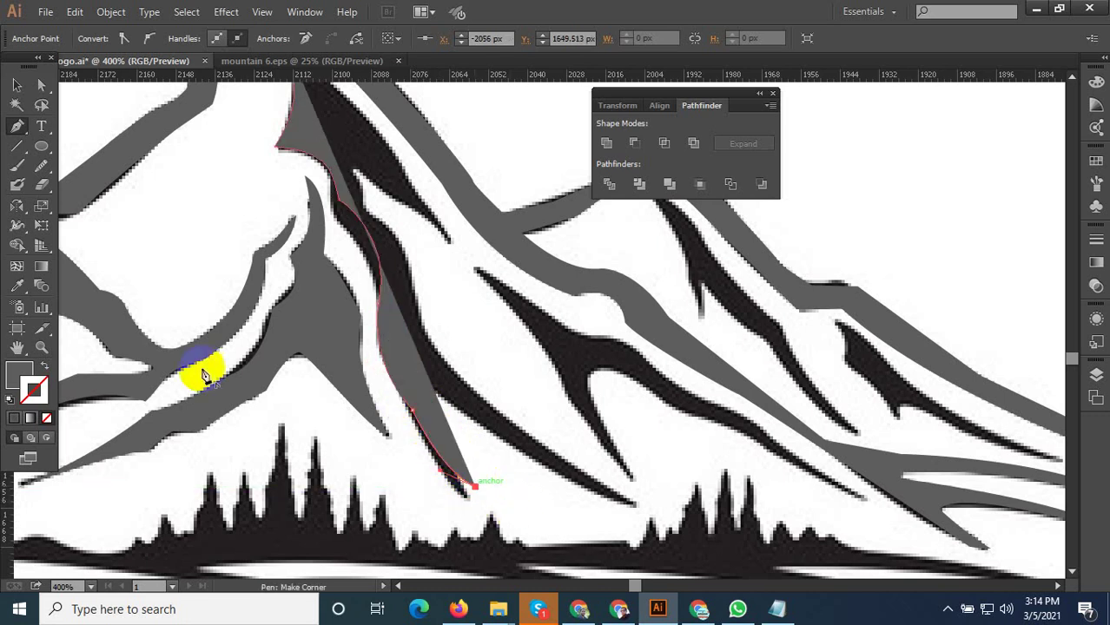
pyautogui.click(47, 371)
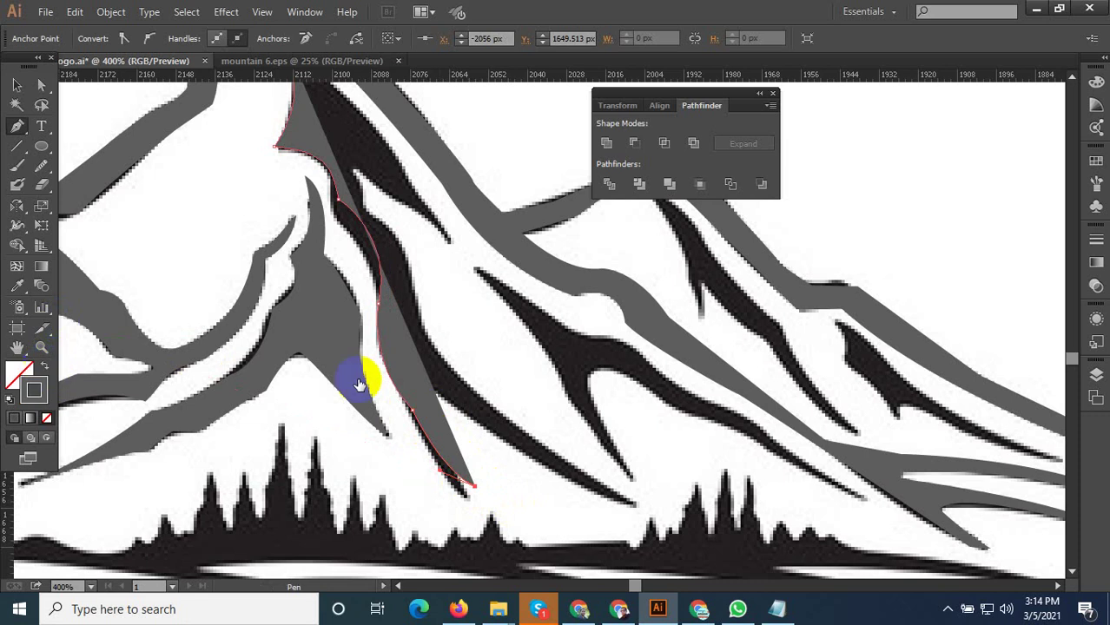
# Trace the streak's other edge down to the tree line and back up toward the peak
pyautogui.moveTo(429, 391)
pyautogui.mouseDown()
pyautogui.moveTo(413, 336)
pyautogui.moveTo(427, 327)
pyautogui.mouseUp()
pyautogui.click(429, 389)
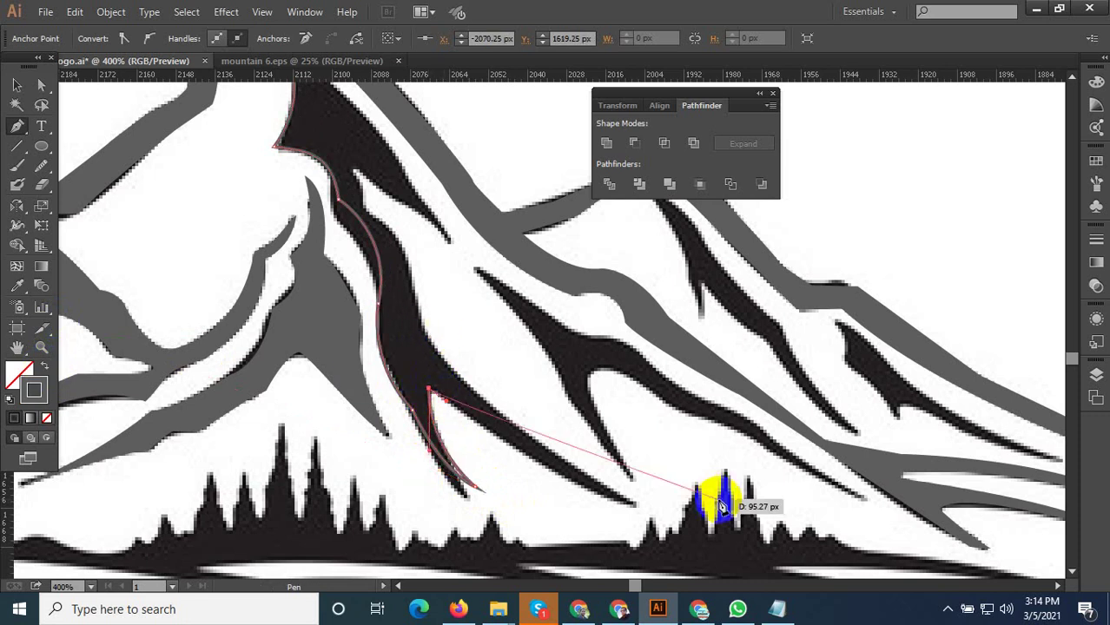
pyautogui.moveTo(634, 504); pyautogui.dragTo(695, 497)
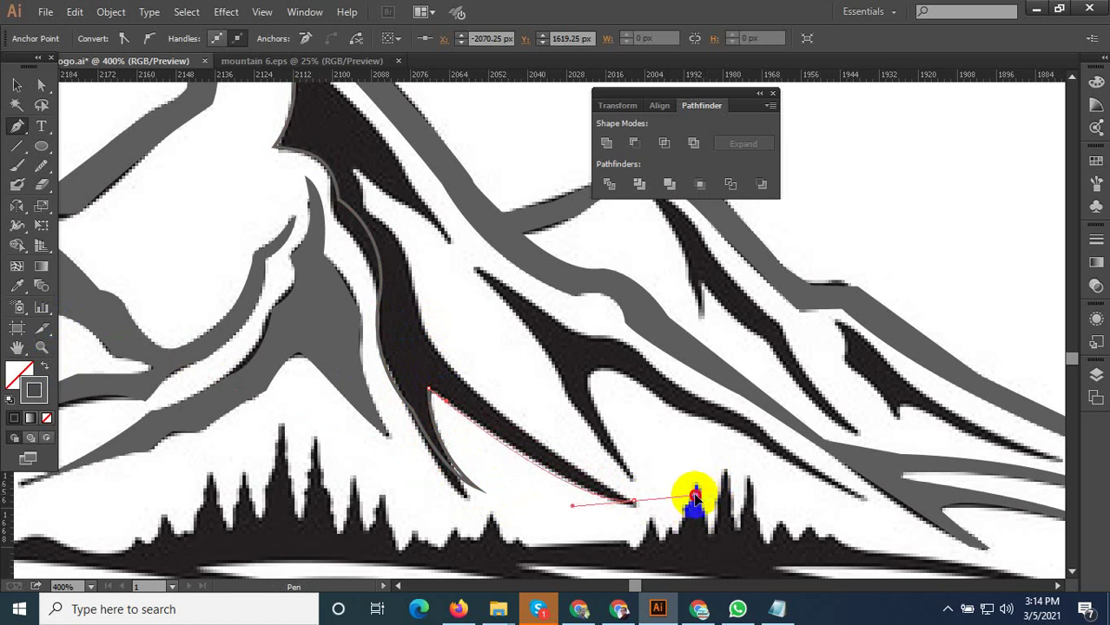
pyautogui.click(634, 502)
pyautogui.moveTo(423, 370)
pyautogui.mouseDown()
pyautogui.moveTo(420, 280)
pyautogui.moveTo(364, 255)
pyautogui.moveTo(375, 239)
pyautogui.mouseUp()
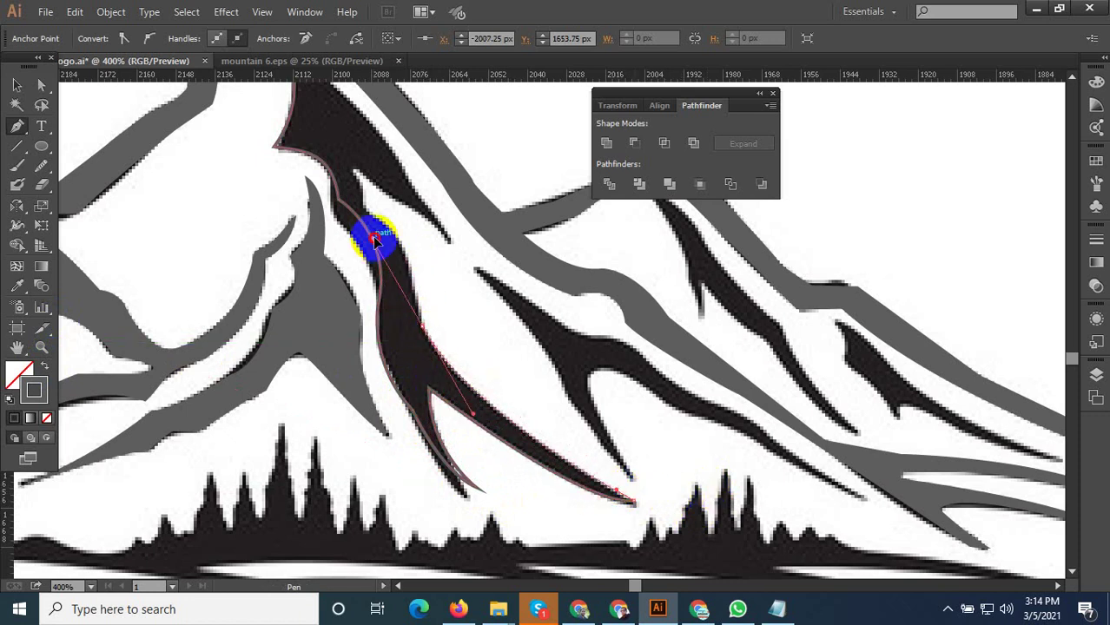
pyautogui.scroll(-1, 473, 382)
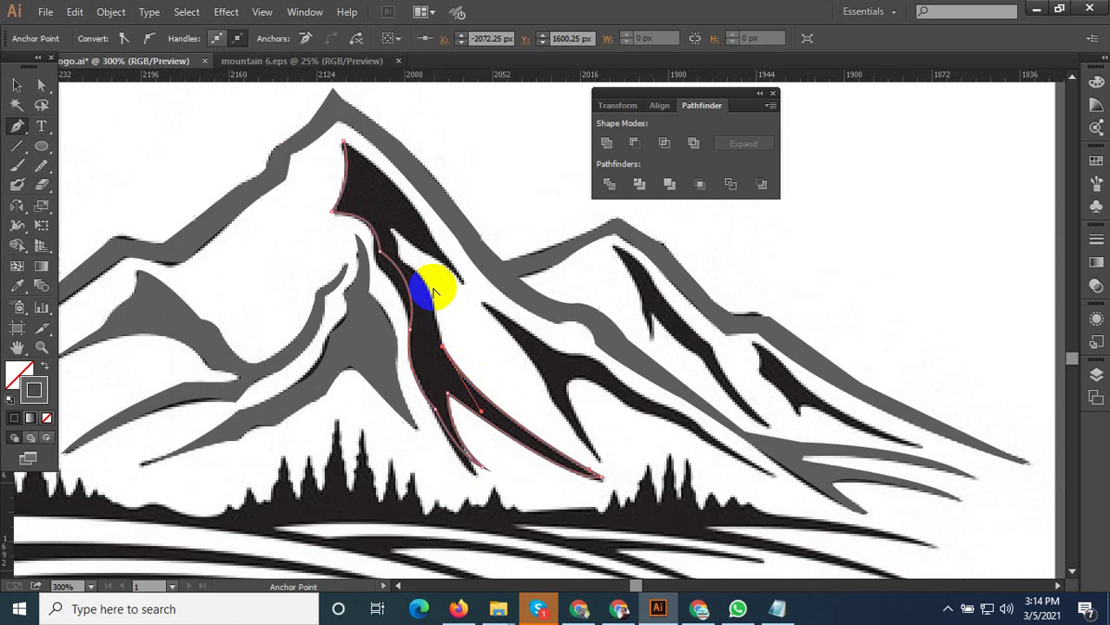
pyautogui.scroll(3, 415, 251)
pyautogui.moveTo(382, 239)
pyautogui.mouseDown()
pyautogui.moveTo(282, 193)
pyautogui.moveTo(267, 165)
pyautogui.mouseUp()
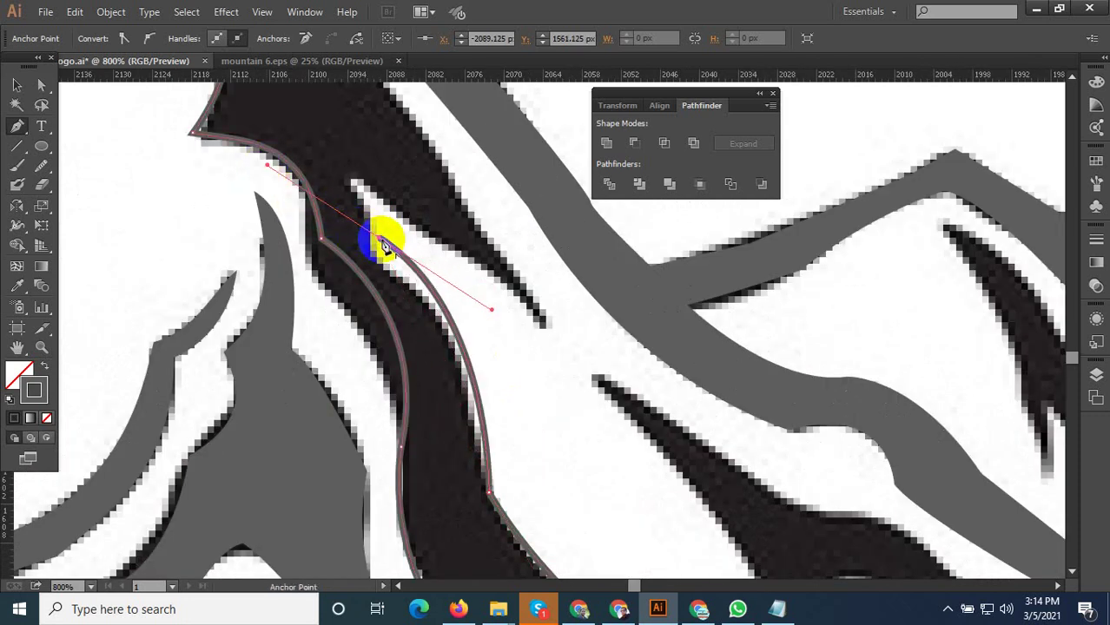
# Trace the stripe's inner and right edges to the peak, then fill it with the ridge's grey
pyautogui.moveTo(378, 239); pyautogui.dragTo(367, 161)
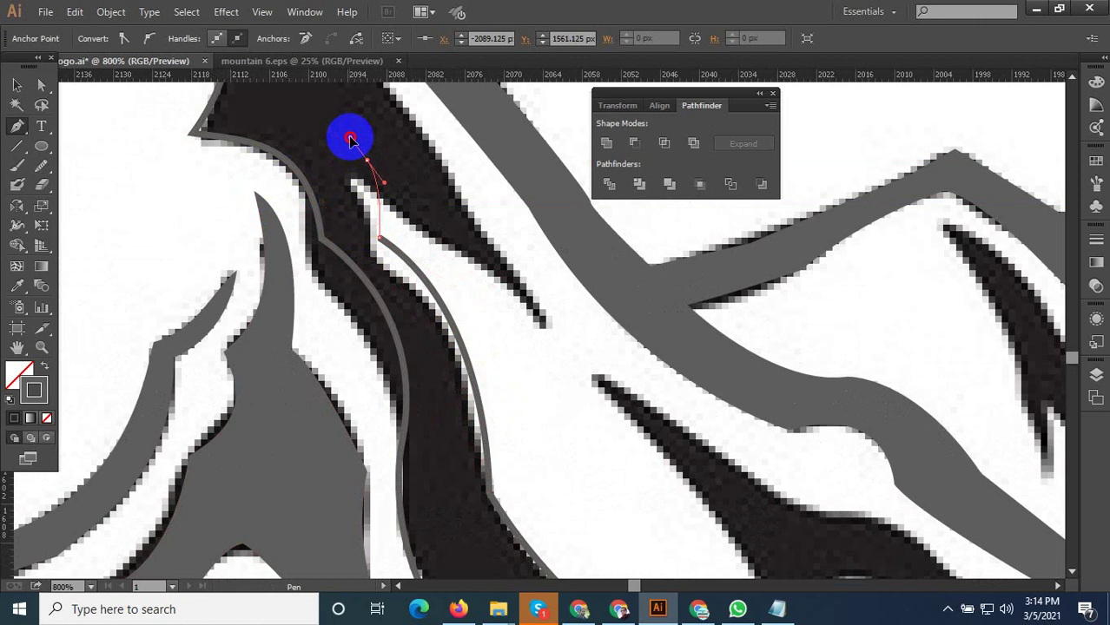
pyautogui.moveTo(416, 219)
pyautogui.mouseDown()
pyautogui.moveTo(473, 271)
pyautogui.moveTo(473, 248)
pyautogui.moveTo(371, 161)
pyautogui.moveTo(439, 229)
pyautogui.mouseUp()
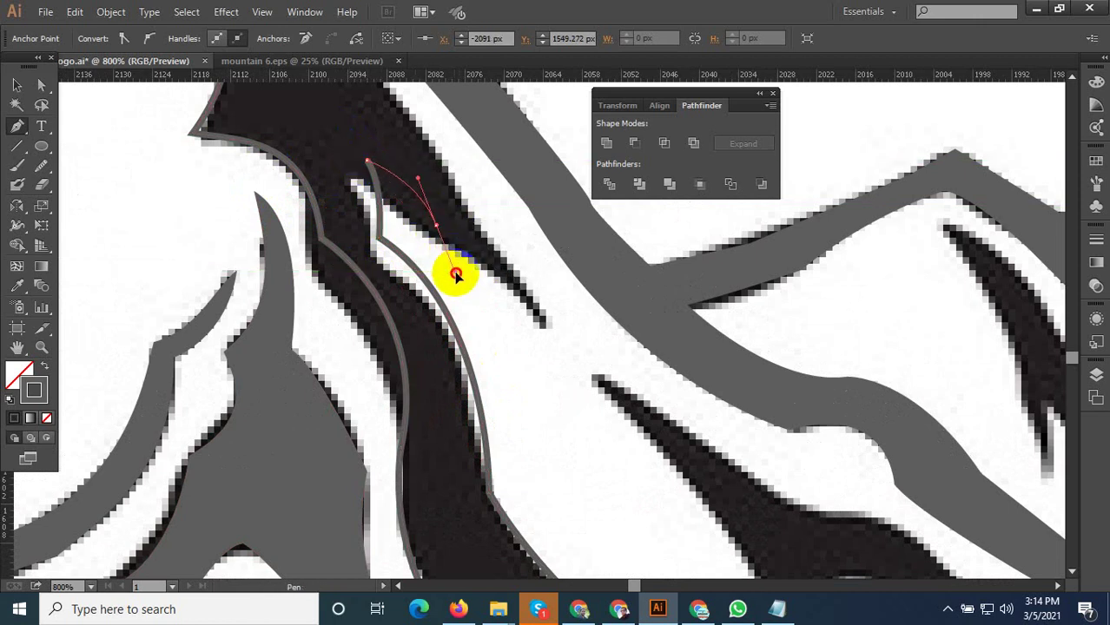
pyautogui.moveTo(437, 227); pyautogui.dragTo(538, 321)
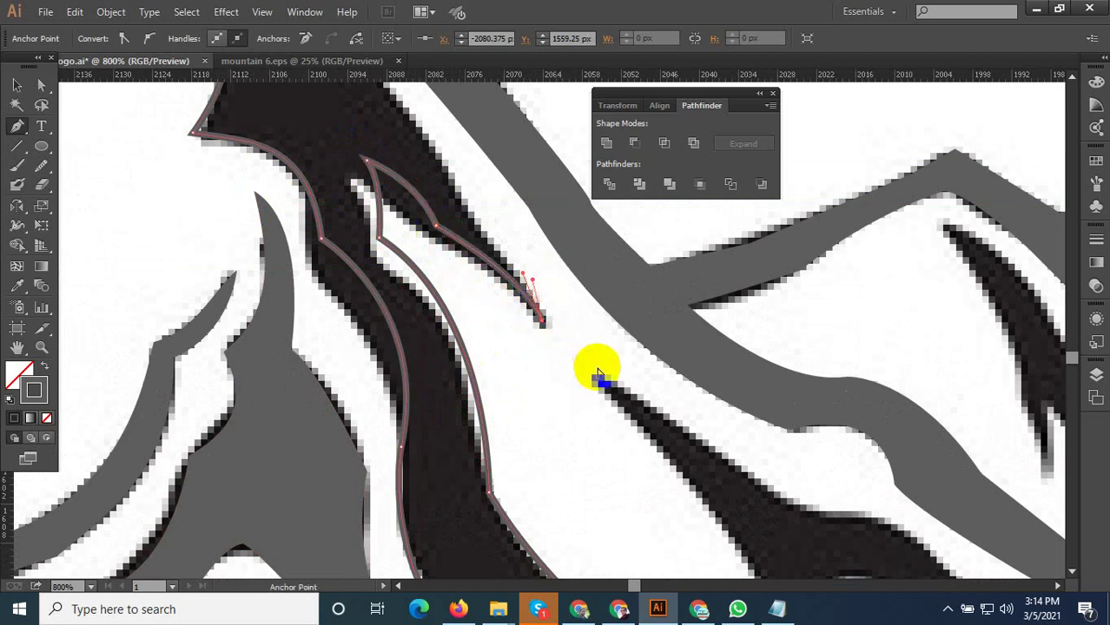
pyautogui.hotkey('ctrl', '-')
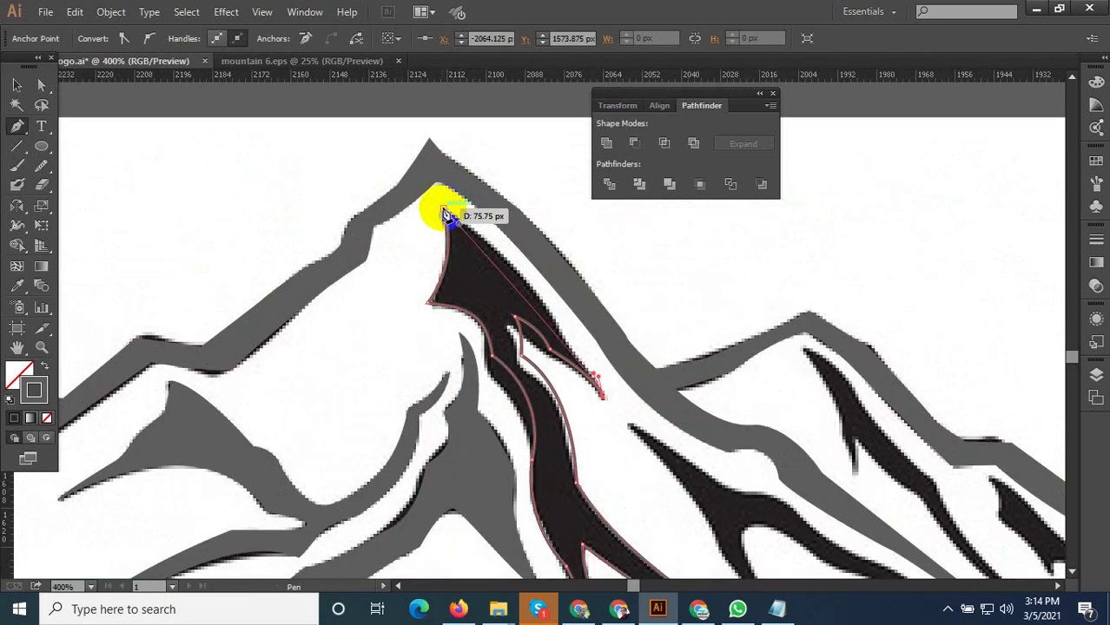
pyautogui.moveTo(447, 219); pyautogui.dragTo(400, 216)
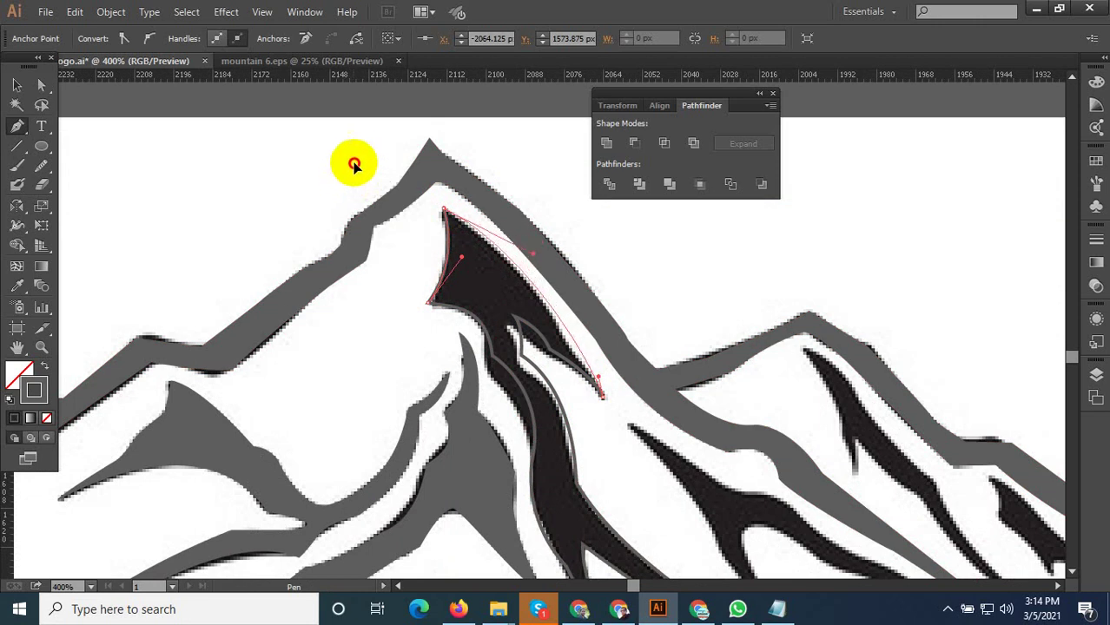
pyautogui.click(19, 291)
pyautogui.click(260, 310)
pyautogui.scroll(-6, 261, 295)
pyautogui.scroll(6, 377, 371)
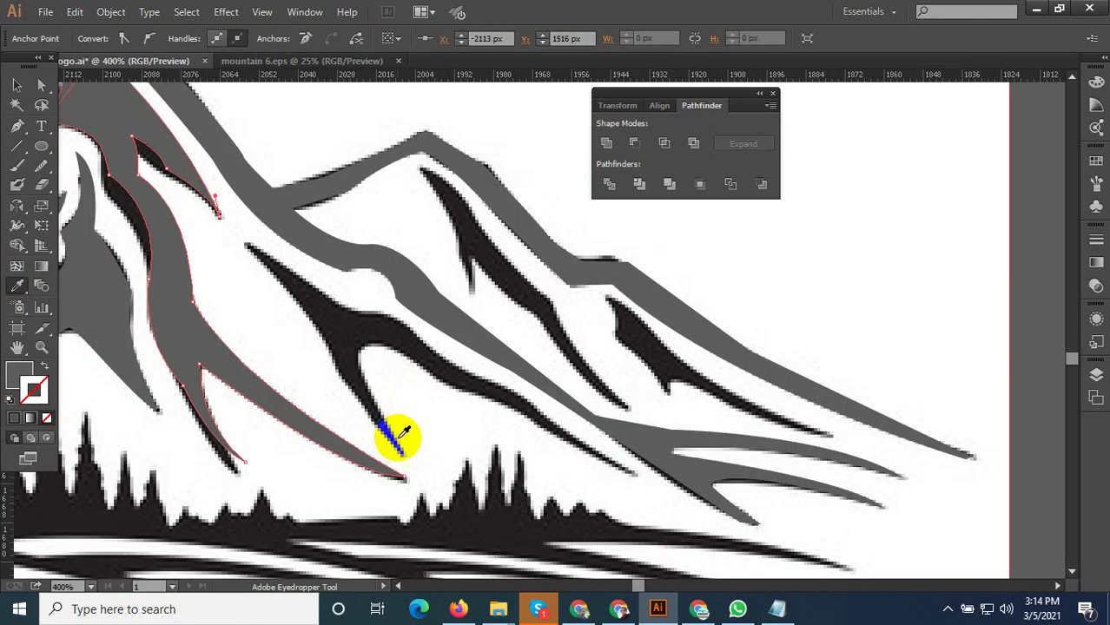
# Start a Pen path at the forked stripe's tip, curving along its edge to the lower tip
pyautogui.click(16, 126)
pyautogui.scroll(1, 261, 330)
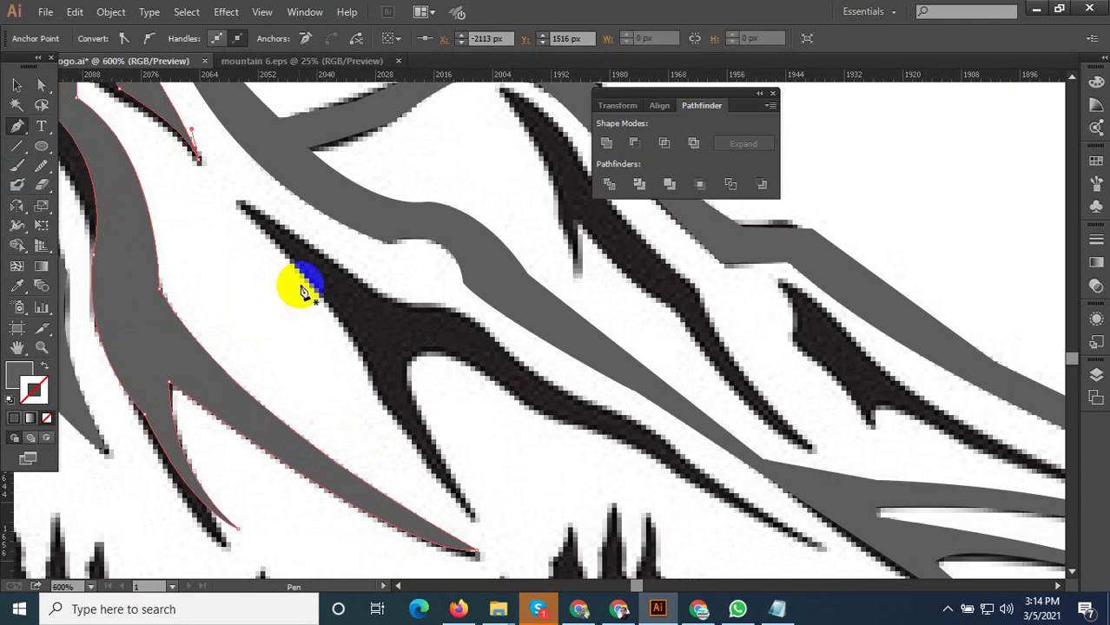
pyautogui.click(240, 206)
pyautogui.moveTo(370, 382)
pyautogui.mouseDown()
pyautogui.moveTo(387, 453)
pyautogui.moveTo(401, 446)
pyautogui.mouseUp()
pyautogui.click(372, 382)
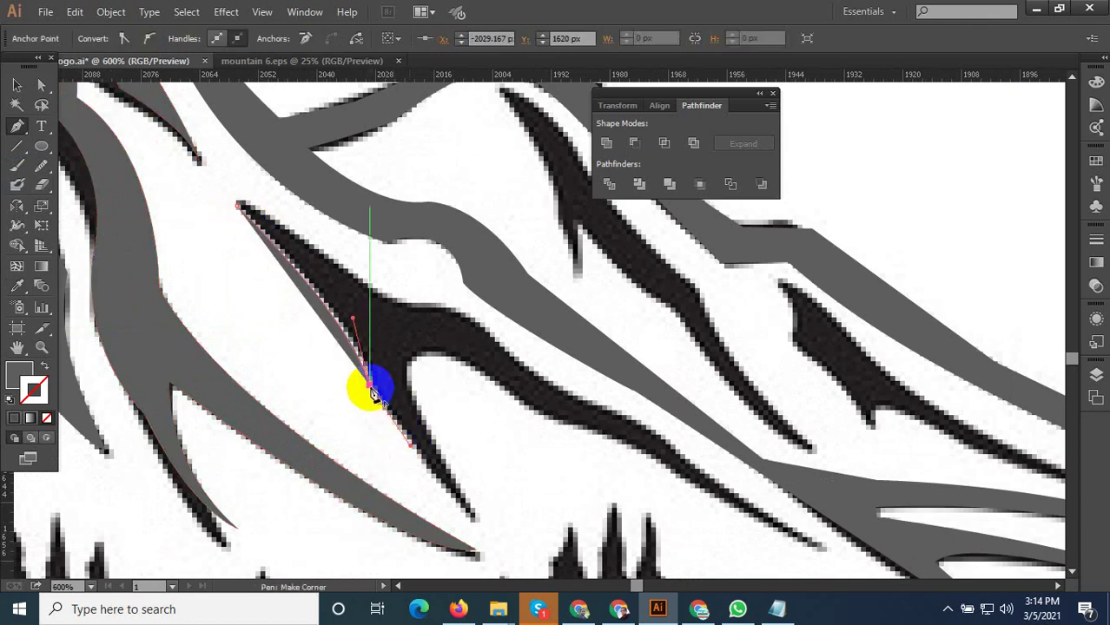
pyautogui.click(474, 520)
pyautogui.moveTo(409, 382)
pyautogui.mouseDown()
pyautogui.moveTo(461, 365)
pyautogui.moveTo(539, 406)
pyautogui.mouseUp()
# Trace the stripe's underside, far tip, upper edge and the fork's inner and left edges
pyautogui.moveTo(470, 368)
pyautogui.mouseDown()
pyautogui.moveTo(527, 421)
pyautogui.moveTo(694, 477)
pyautogui.moveTo(685, 474)
pyautogui.mouseUp()
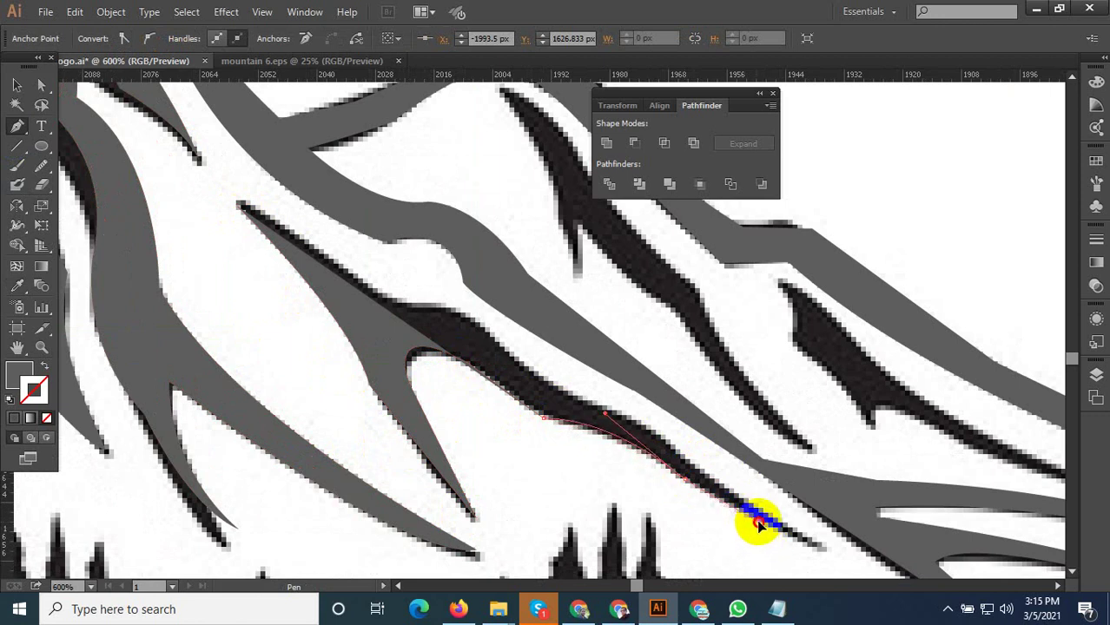
pyautogui.moveTo(823, 548); pyautogui.dragTo(563, 392)
pyautogui.moveTo(563, 393)
pyautogui.mouseDown()
pyautogui.moveTo(481, 387)
pyautogui.moveTo(533, 372)
pyautogui.moveTo(539, 387)
pyautogui.mouseUp()
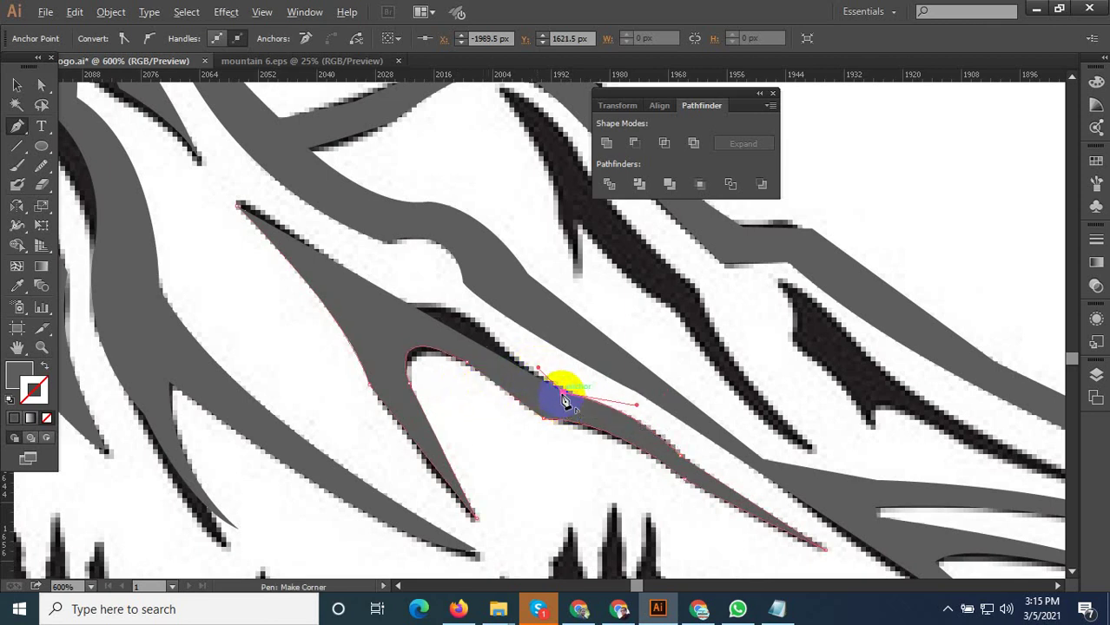
pyautogui.click(58, 389)
pyautogui.click(43, 371)
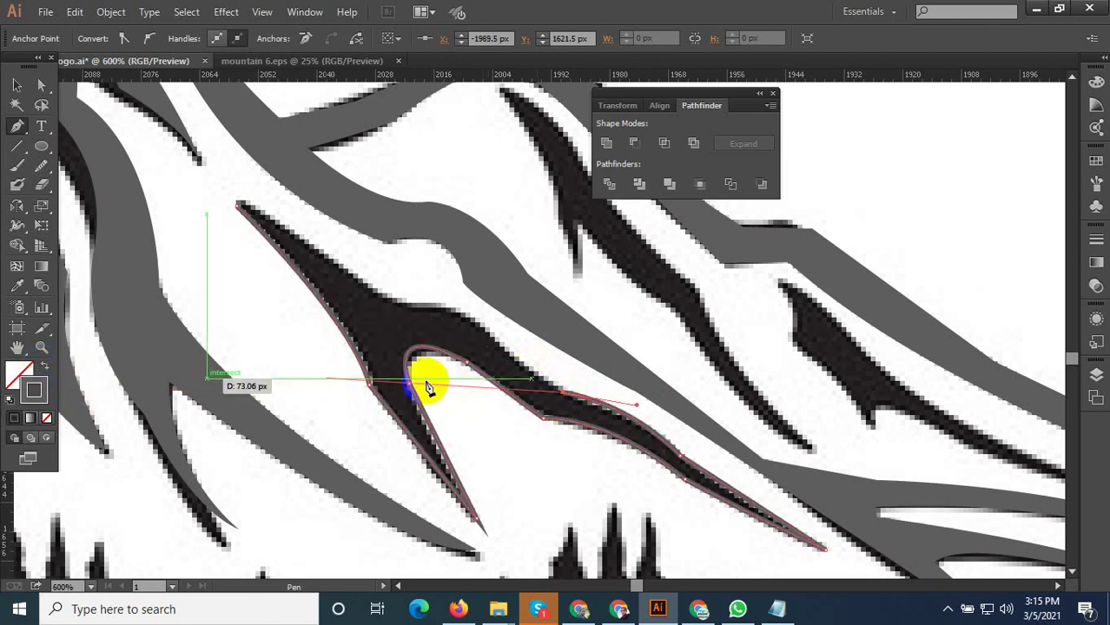
pyautogui.moveTo(486, 337); pyautogui.dragTo(469, 324)
pyautogui.moveTo(396, 300); pyautogui.dragTo(241, 208)
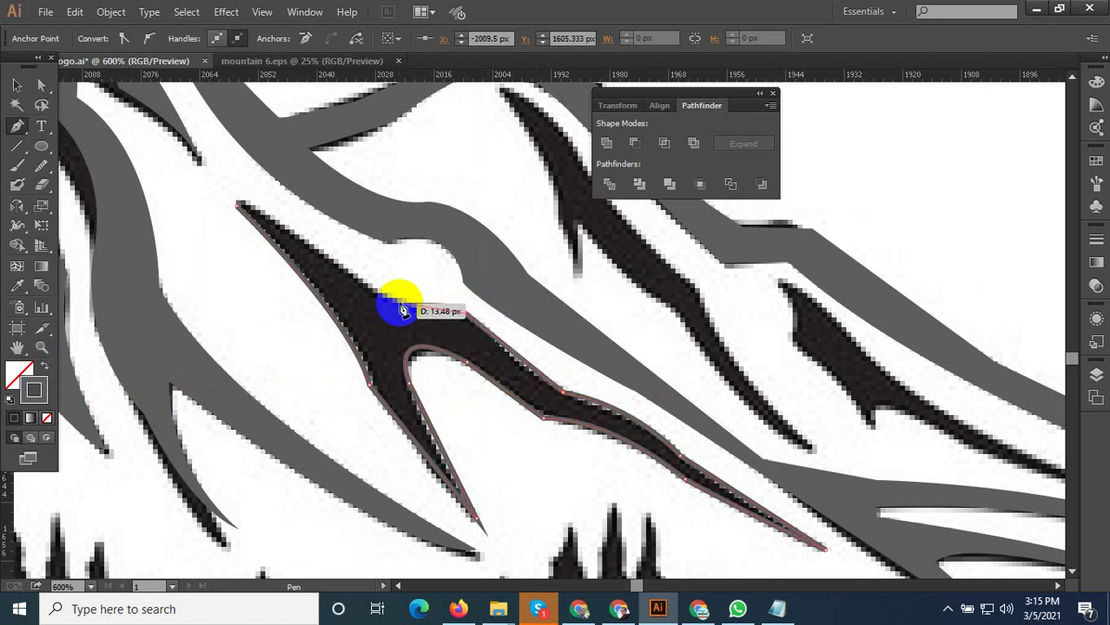
# Close the forked stripe outline and fill it with the ridge grey via Eyedropper
pyautogui.scroll(-2, 532, 391)
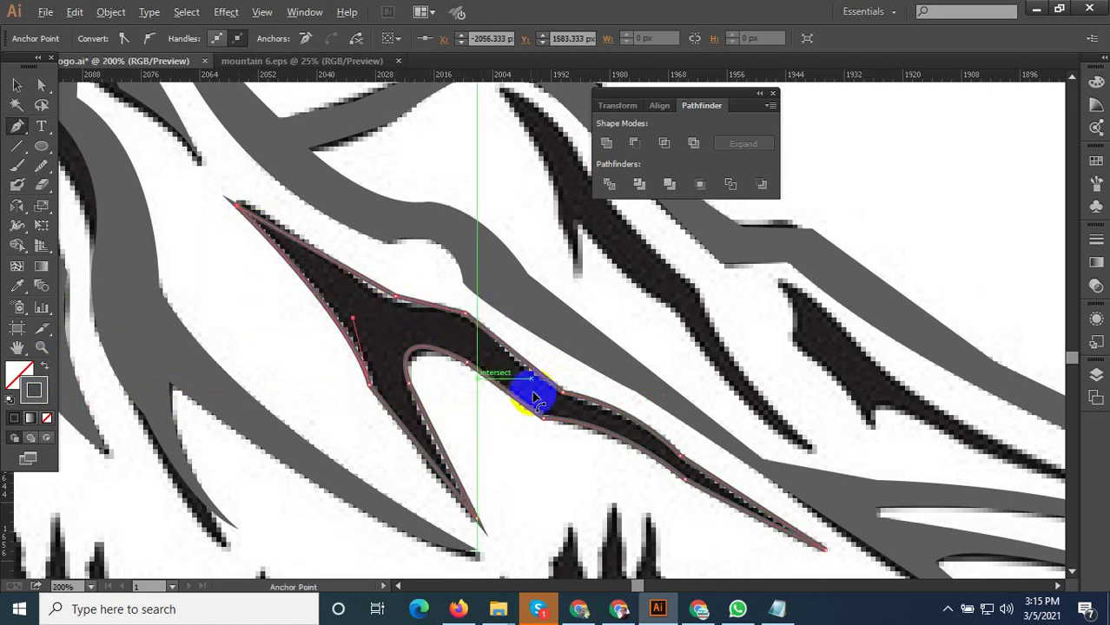
pyautogui.scroll(-2, 408, 383)
pyautogui.click(16, 286)
pyautogui.click(428, 352)
pyautogui.scroll(2, 428, 352)
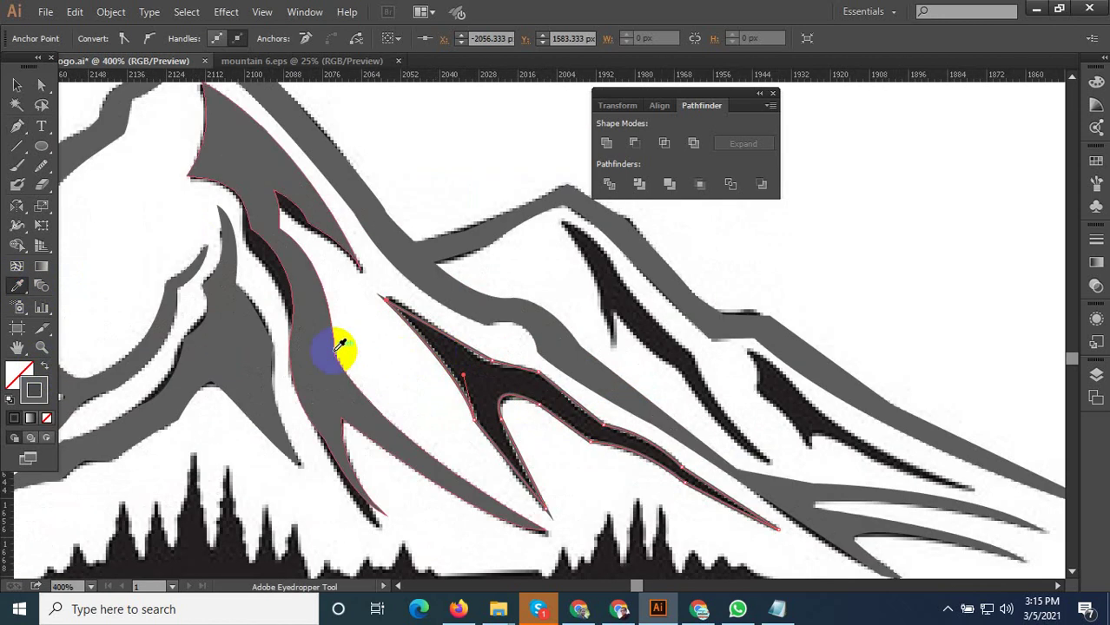
pyautogui.click(619, 329)
# Outline the narrow stripe from its lower point up to its top tip and down the right edge
pyautogui.scroll(3, 681, 298)
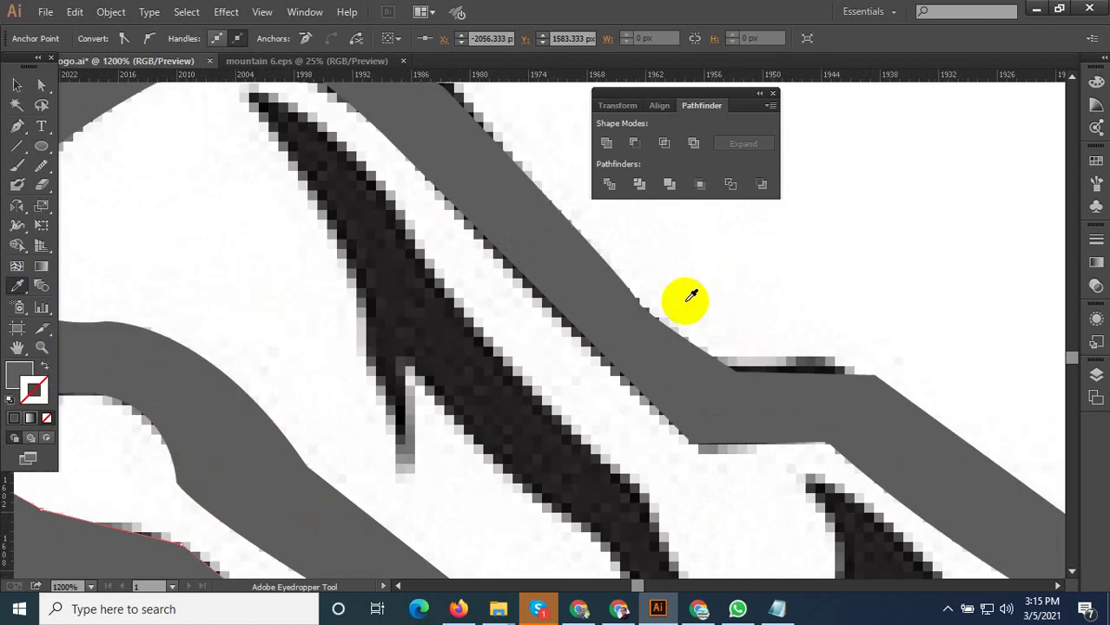
pyautogui.click(16, 128)
pyautogui.scroll(-2, 408, 457)
pyautogui.click(383, 368)
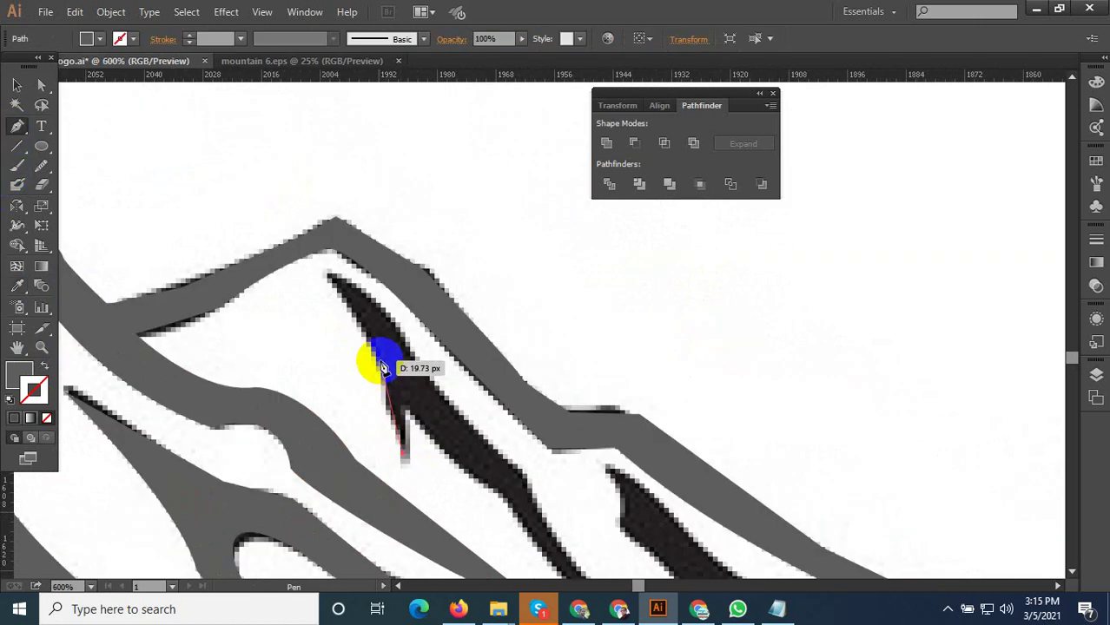
pyautogui.moveTo(382, 371); pyautogui.dragTo(392, 325)
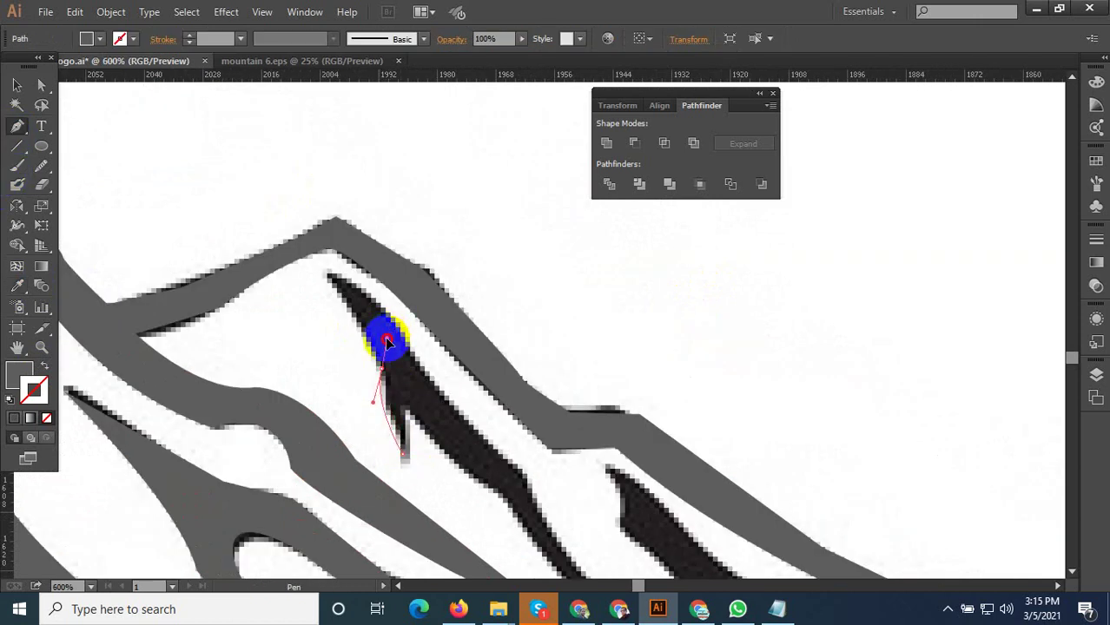
pyautogui.click(338, 282)
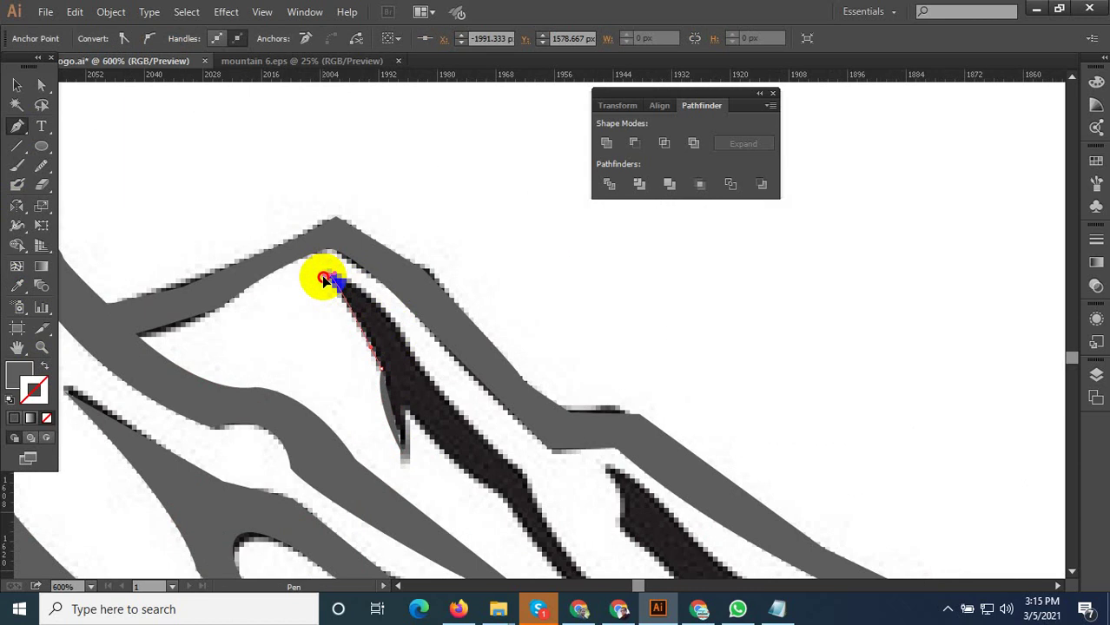
pyautogui.moveTo(336, 272); pyautogui.dragTo(438, 392)
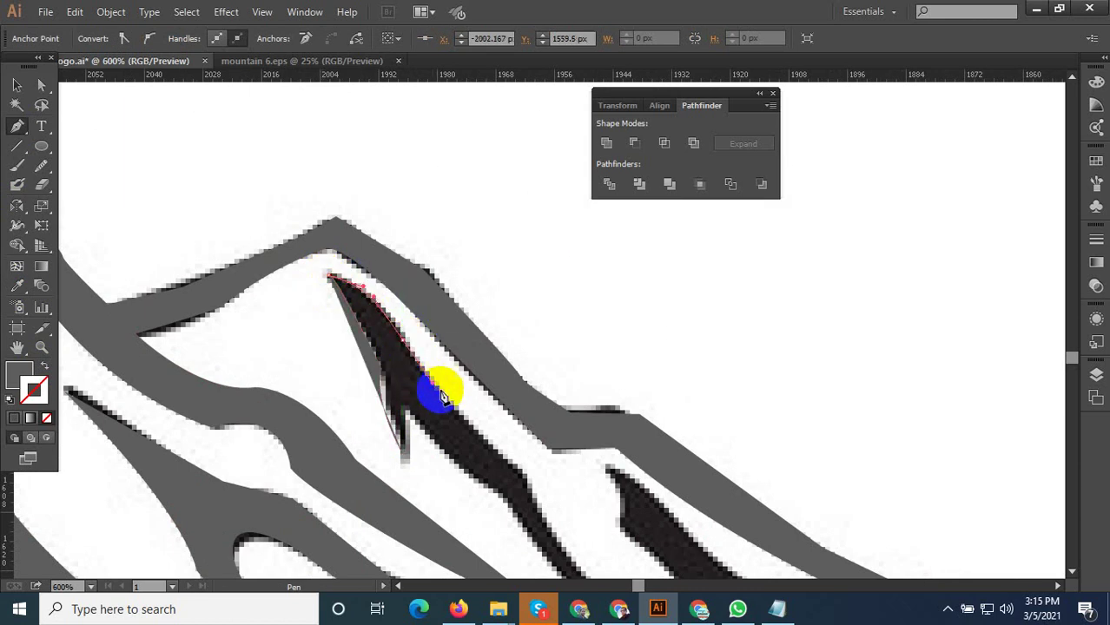
pyautogui.click(520, 467)
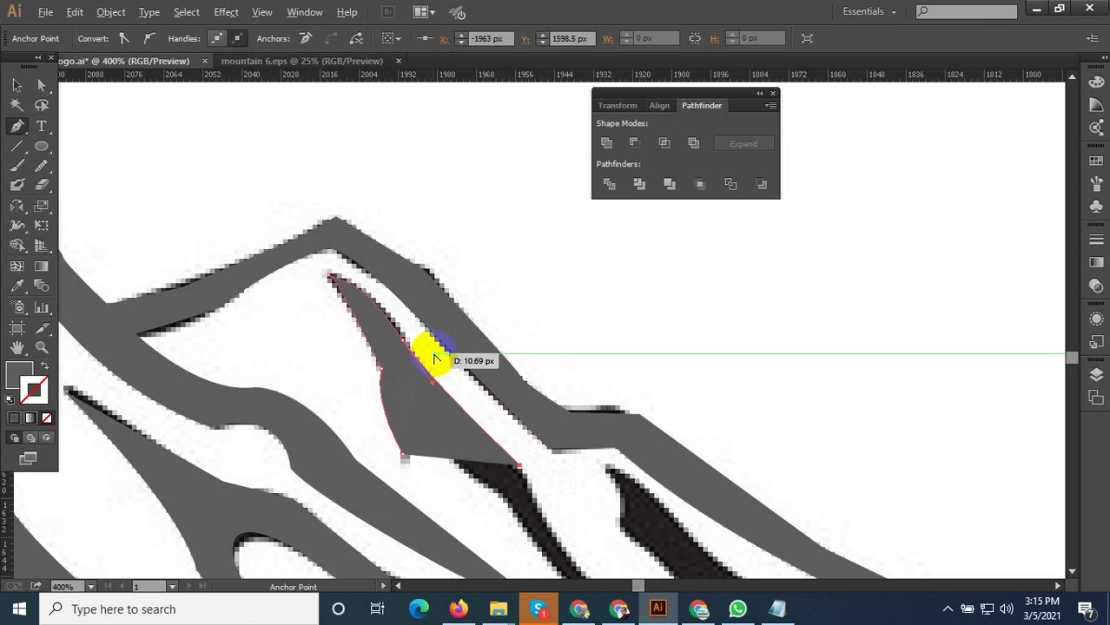
# Curve the return edge back to the stripe's top and Eyedropper the ridge's grey into it
pyautogui.scroll(-4, 434, 358)
pyautogui.scroll(6, 495, 482)
pyautogui.moveTo(573, 483)
pyautogui.mouseDown()
pyautogui.moveTo(599, 506)
pyautogui.moveTo(660, 524)
pyautogui.moveTo(573, 483)
pyautogui.mouseUp()
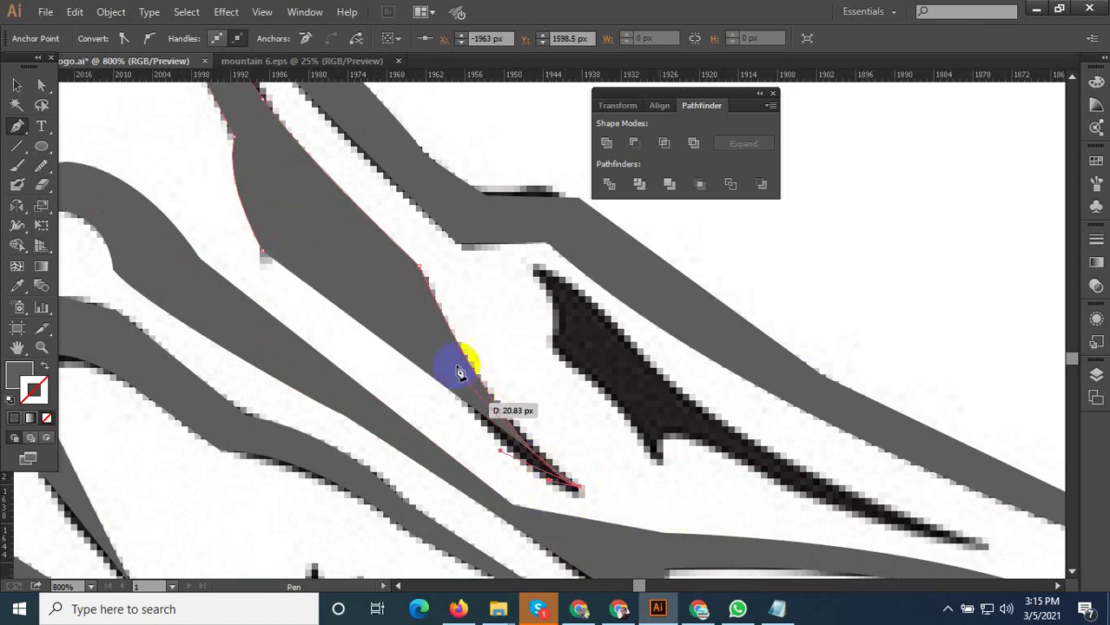
pyautogui.click(45, 368)
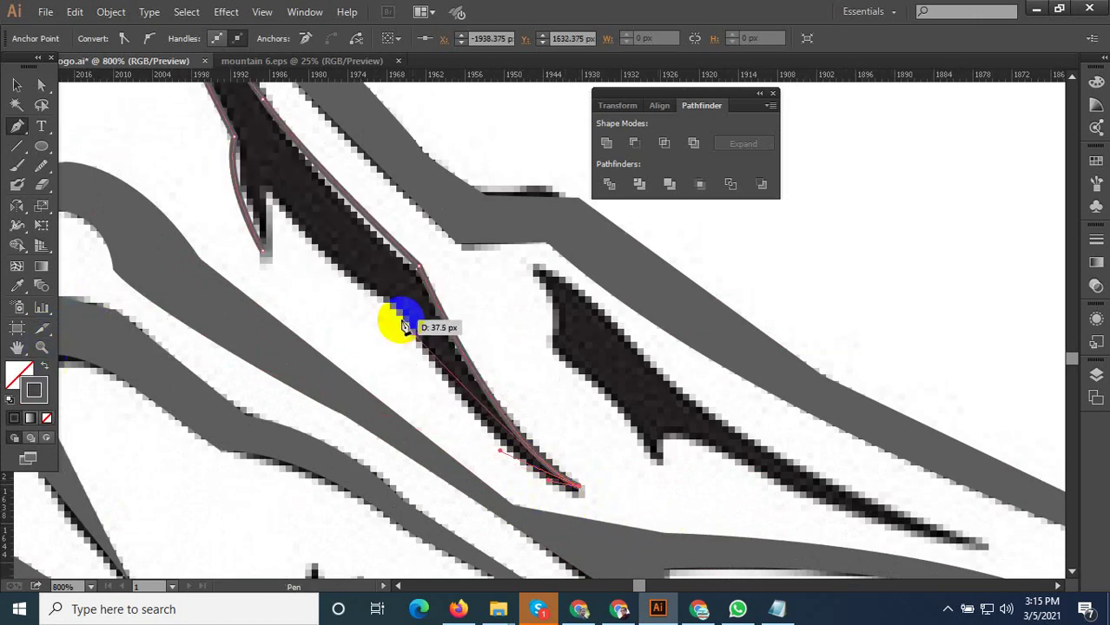
pyautogui.moveTo(397, 308); pyautogui.dragTo(311, 160)
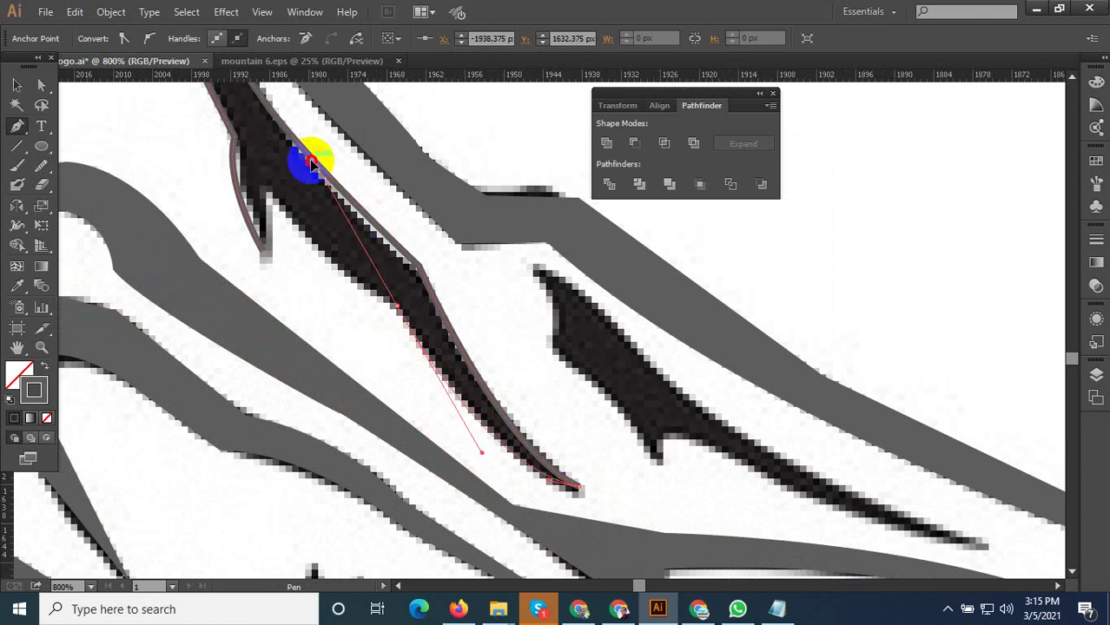
pyautogui.moveTo(397, 312)
pyautogui.mouseDown()
pyautogui.moveTo(267, 193)
pyautogui.moveTo(239, 149)
pyautogui.moveTo(271, 251)
pyautogui.mouseUp()
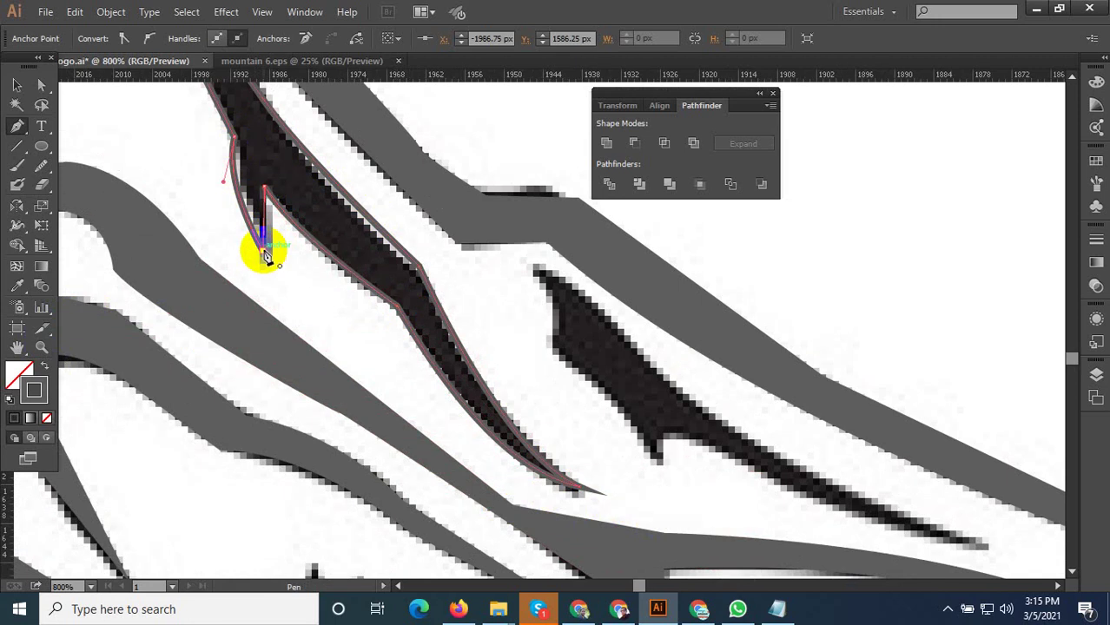
pyautogui.scroll(-2, 292, 315)
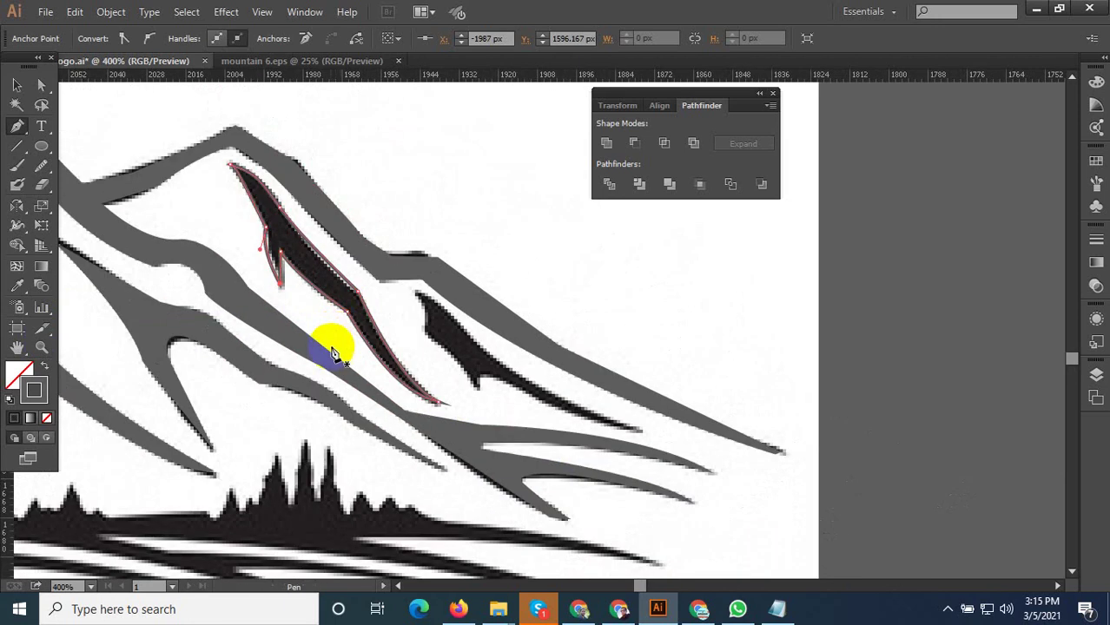
pyautogui.click(16, 285)
pyautogui.click(335, 207)
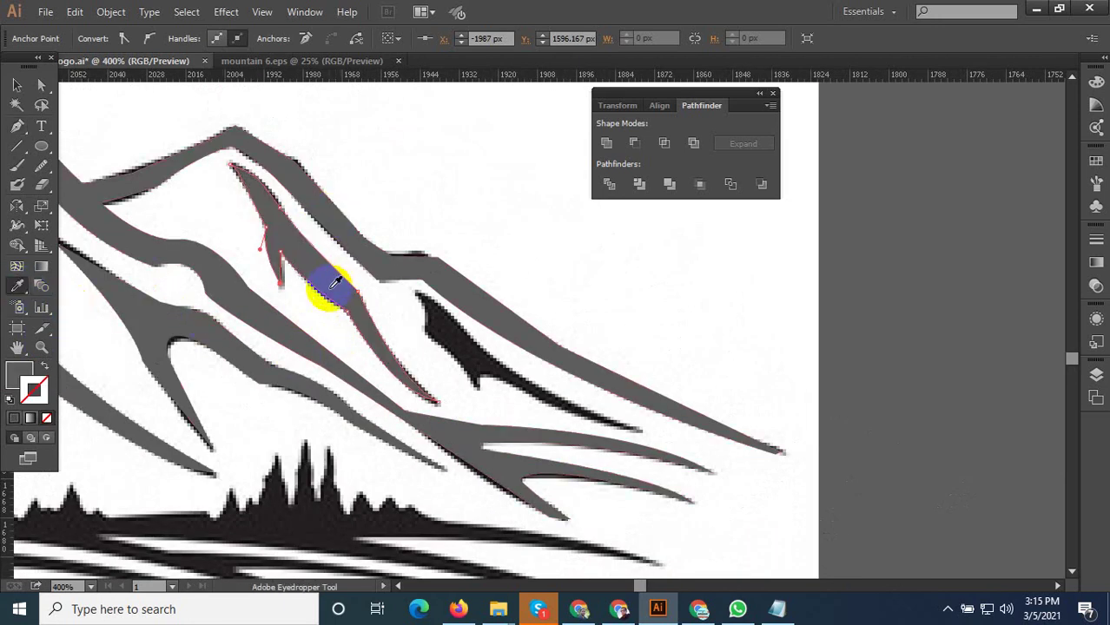
# Trace the lower right slope's dark streak edges with curved Pen anchors
pyautogui.click(16, 126)
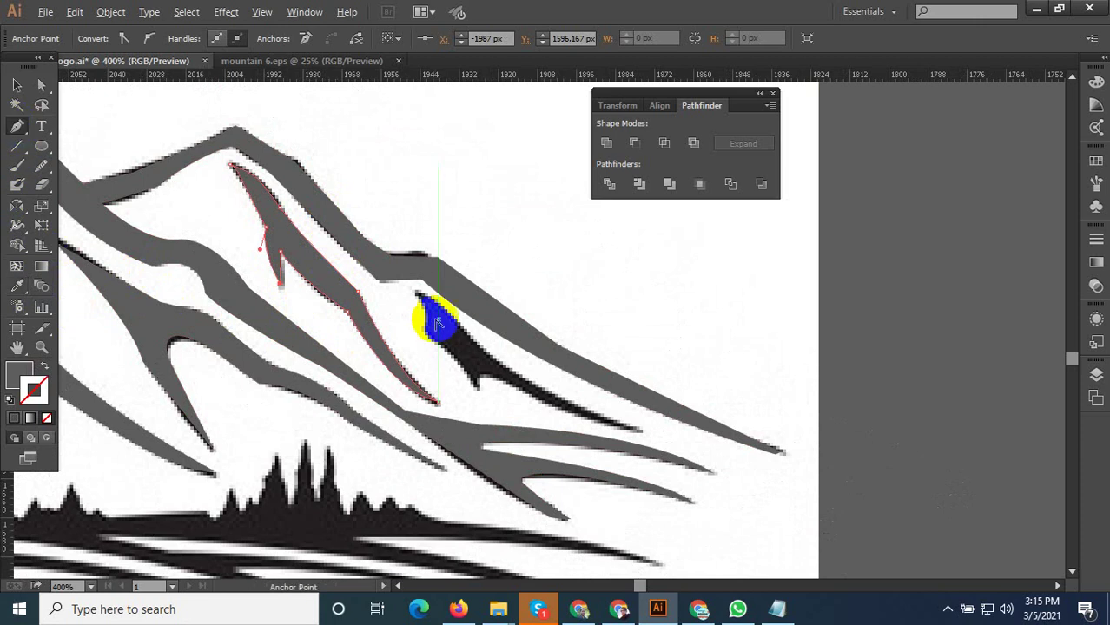
pyautogui.scroll(2, 437, 323)
pyautogui.click(396, 266)
pyautogui.click(415, 342)
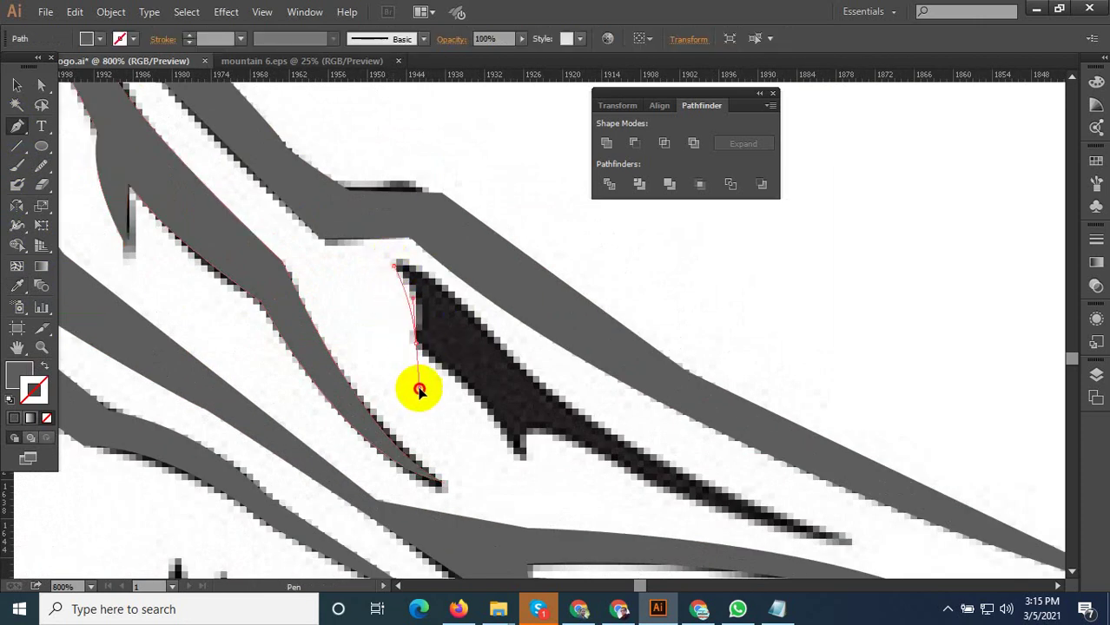
pyautogui.click(478, 392)
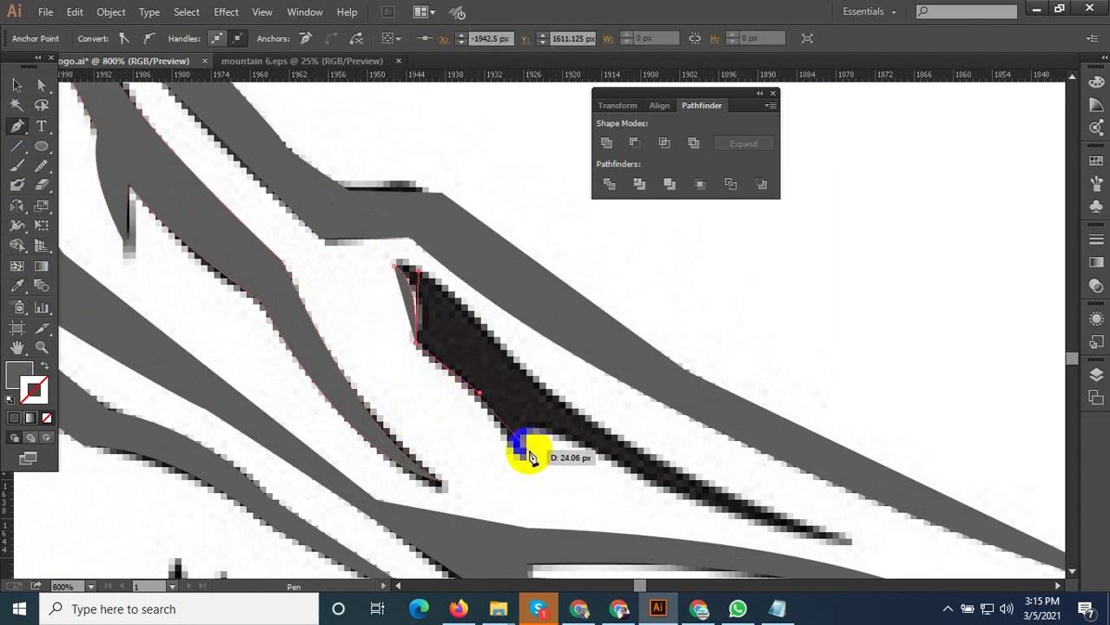
pyautogui.moveTo(519, 456); pyautogui.dragTo(538, 512)
pyautogui.click(543, 431)
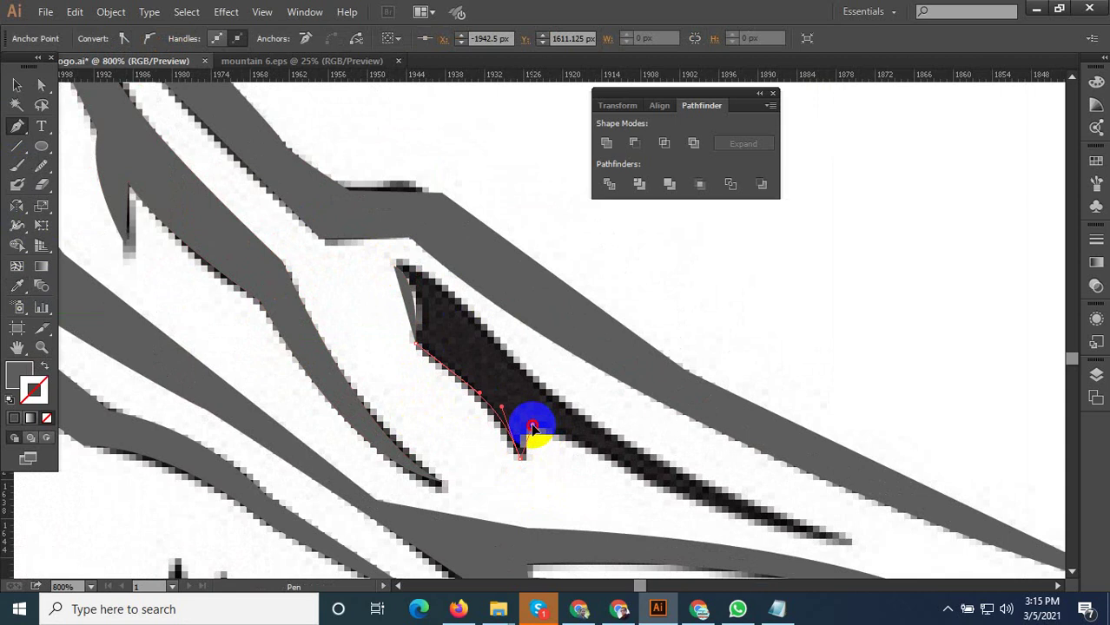
pyautogui.moveTo(532, 427); pyautogui.dragTo(854, 551)
# Curve the path along the streak's upper edge and close it at the top-left tip
pyautogui.hotkey('ctrl', '-')
pyautogui.moveTo(557, 354)
pyautogui.mouseDown()
pyautogui.moveTo(662, 415)
pyautogui.moveTo(719, 349)
pyautogui.moveTo(576, 363)
pyautogui.mouseUp()
pyautogui.hotkey('ctrl', '+')
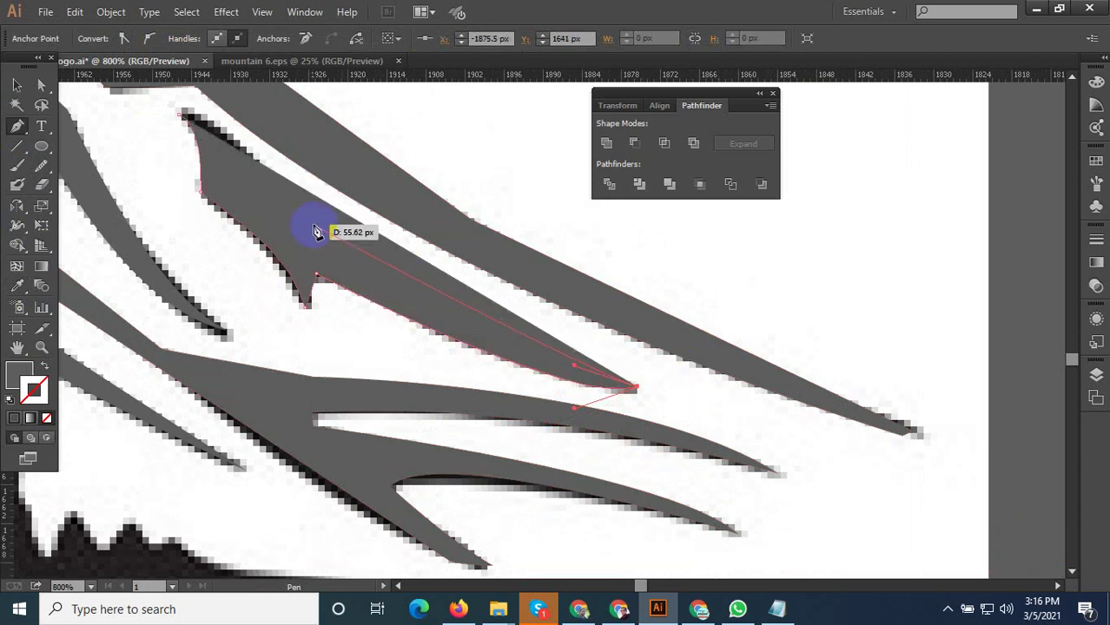
pyautogui.moveTo(264, 161); pyautogui.dragTo(202, 138)
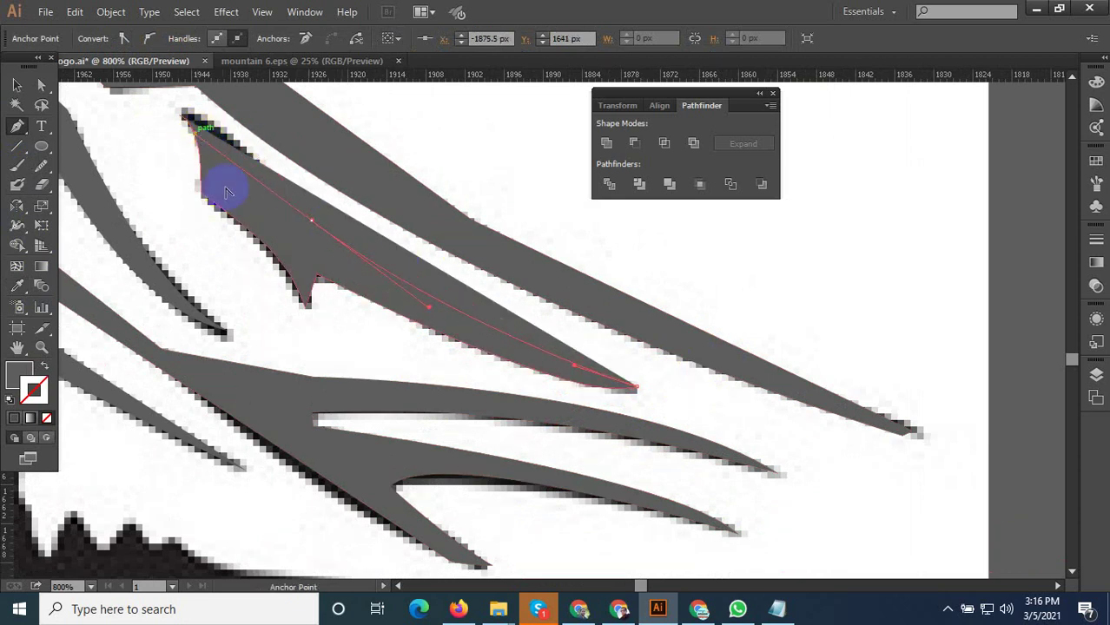
pyautogui.moveTo(225, 192); pyautogui.dragTo(313, 230)
pyautogui.click(185, 119)
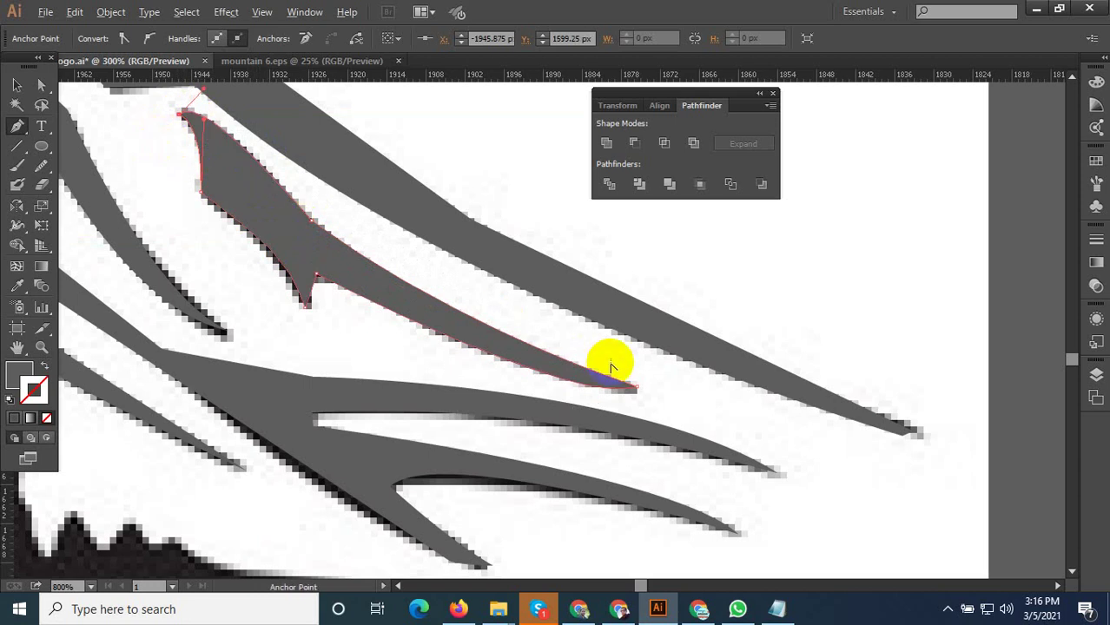
# Deselect the finished grey streak shape with the Selection tool
pyautogui.scroll(-3, 607, 363)
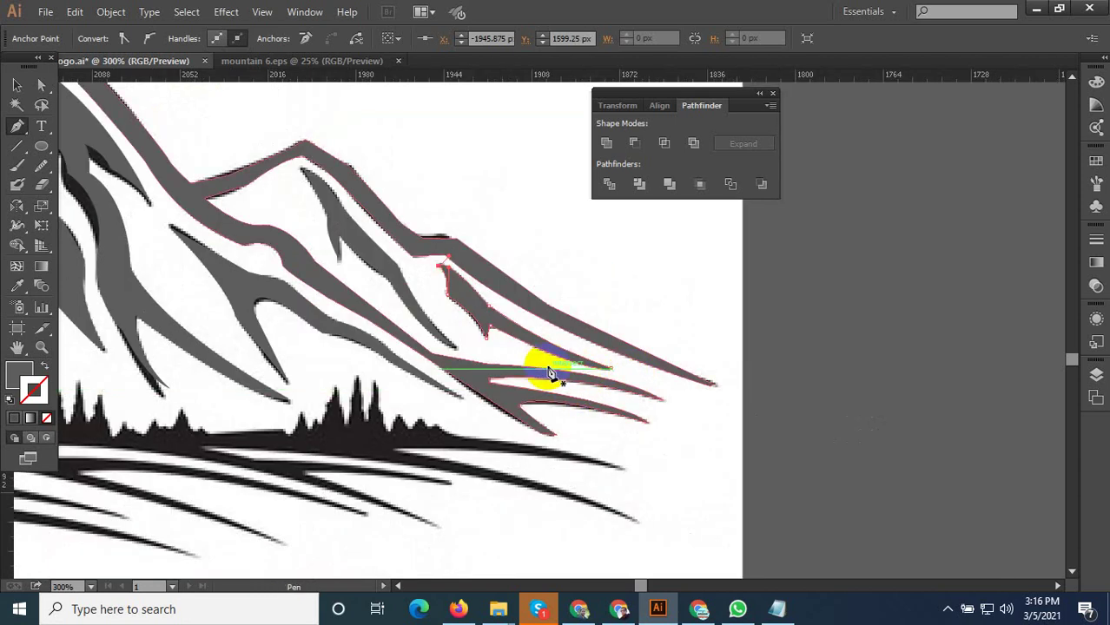
pyautogui.click(17, 84)
pyautogui.scroll(-3, 653, 375)
pyautogui.click(734, 369)
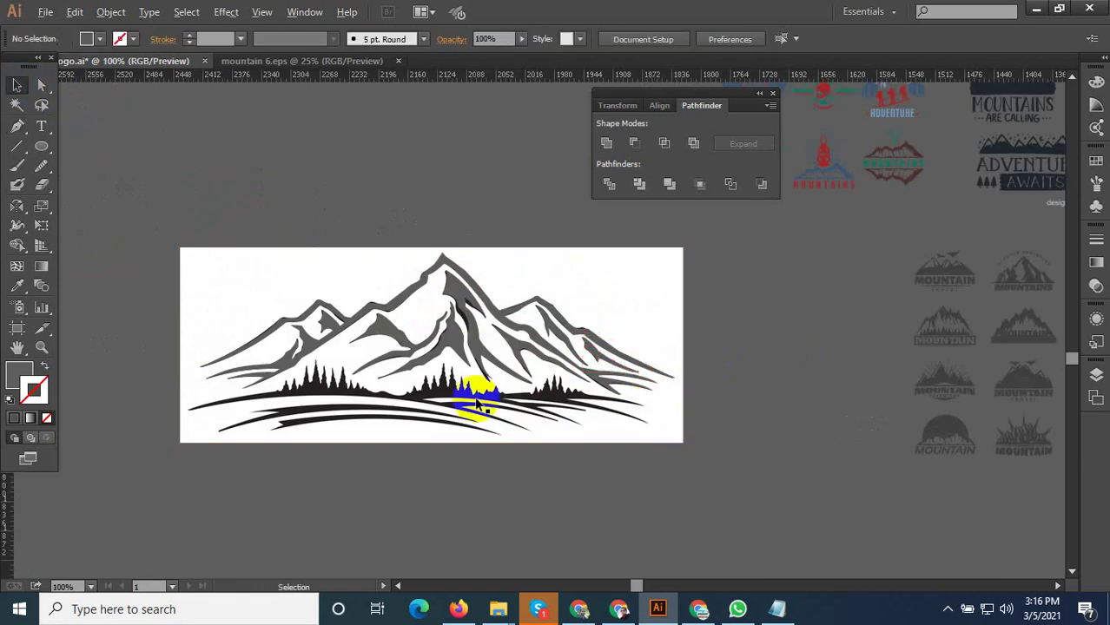
pyautogui.scroll(2, 348, 417)
pyautogui.scroll(-1, 398, 434)
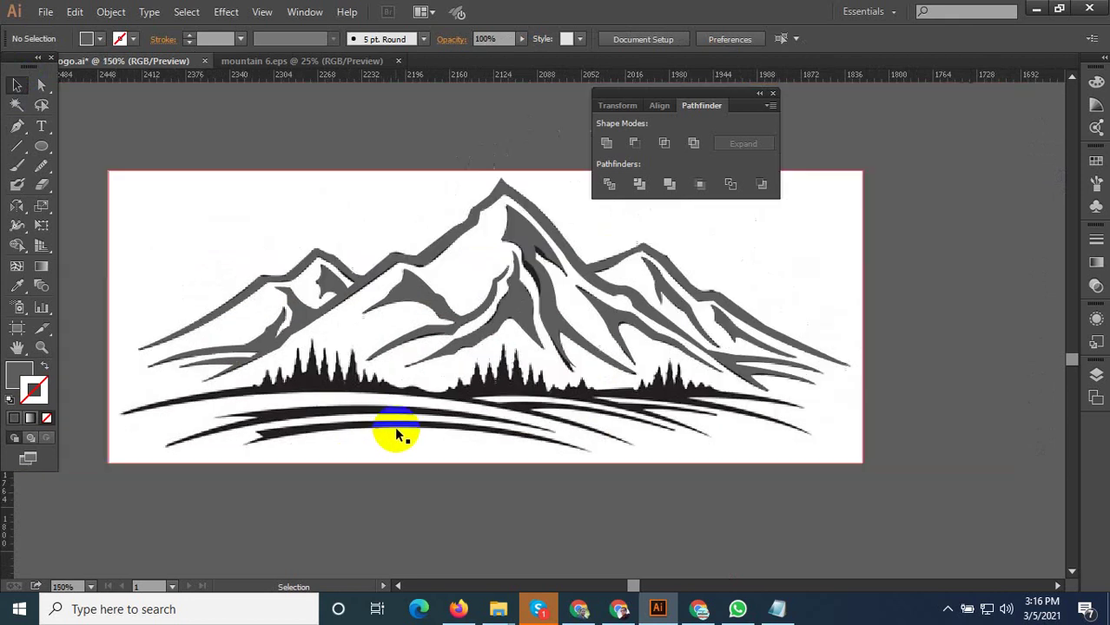
pyautogui.scroll(2, 154, 423)
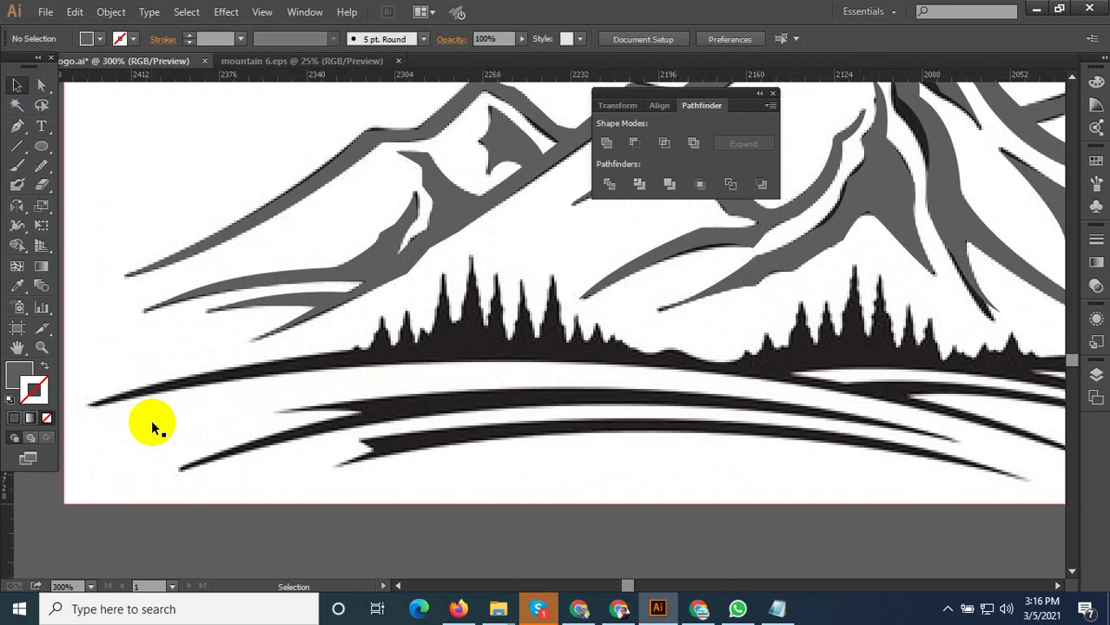
pyautogui.click(19, 169)
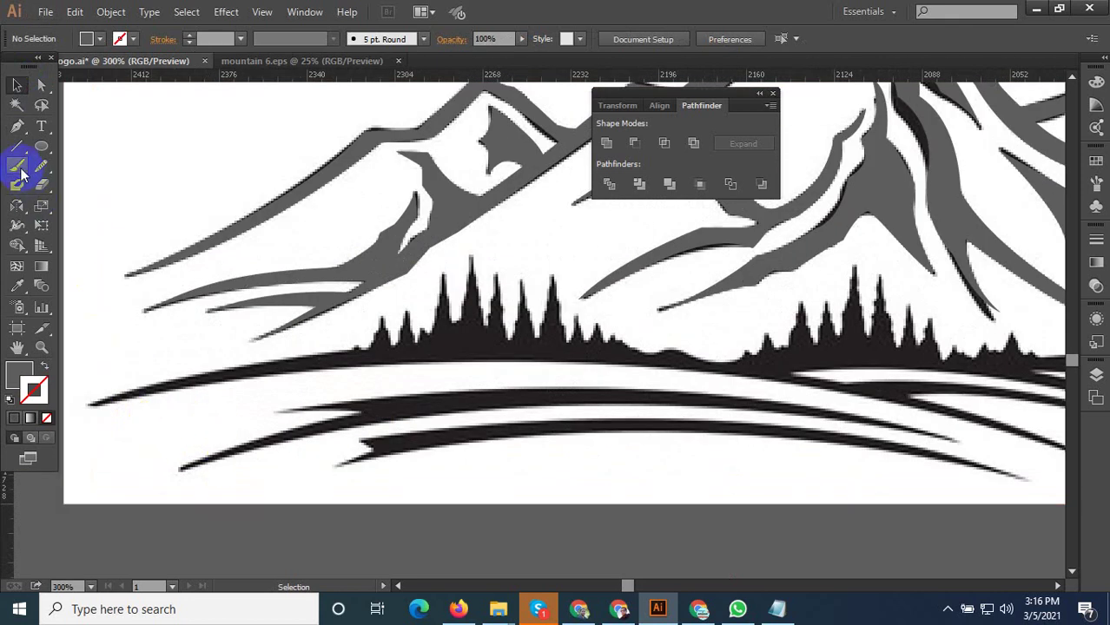
# Trace the top ground stripe from its left tip to the right end and back, closing it
pyautogui.click(99, 406)
pyautogui.scroll(-1, 694, 383)
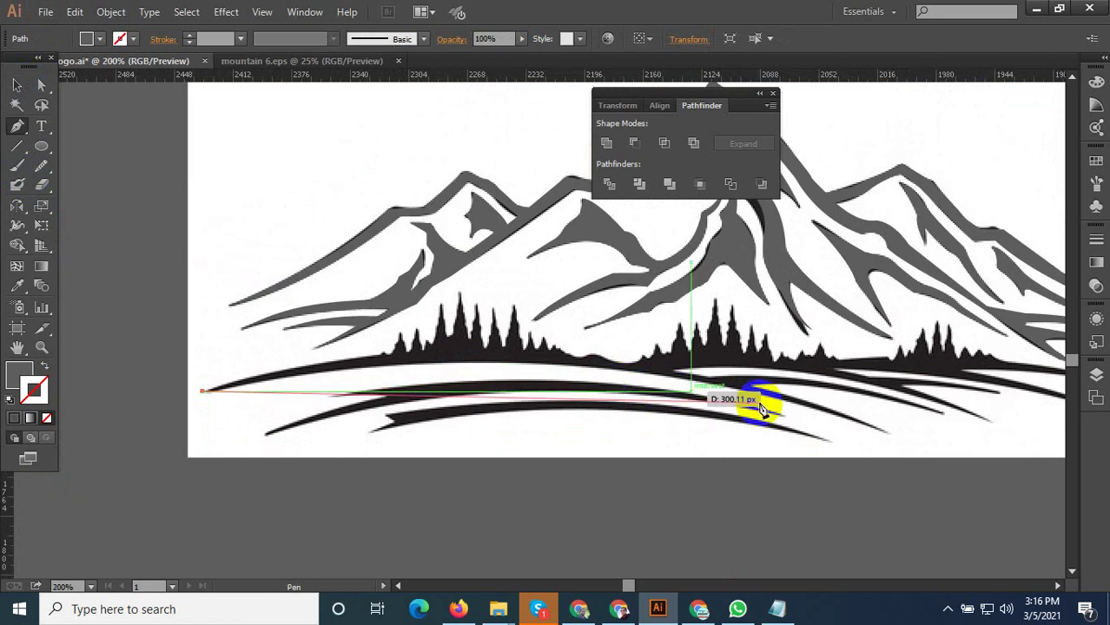
pyautogui.scroll(-2, 421, 292)
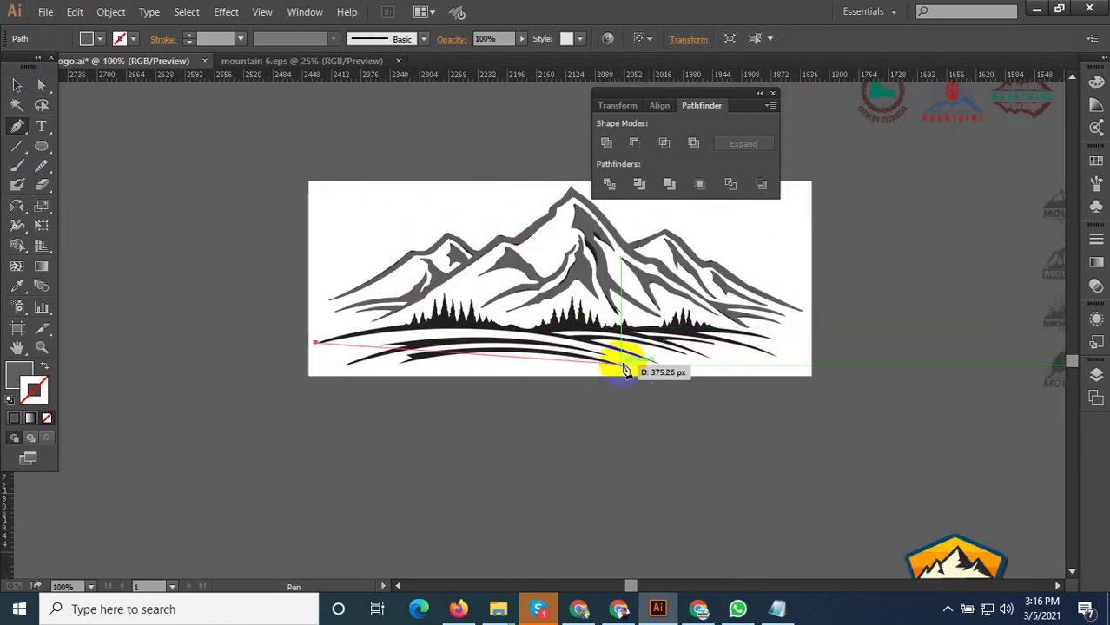
pyautogui.moveTo(656, 367); pyautogui.dragTo(792, 424)
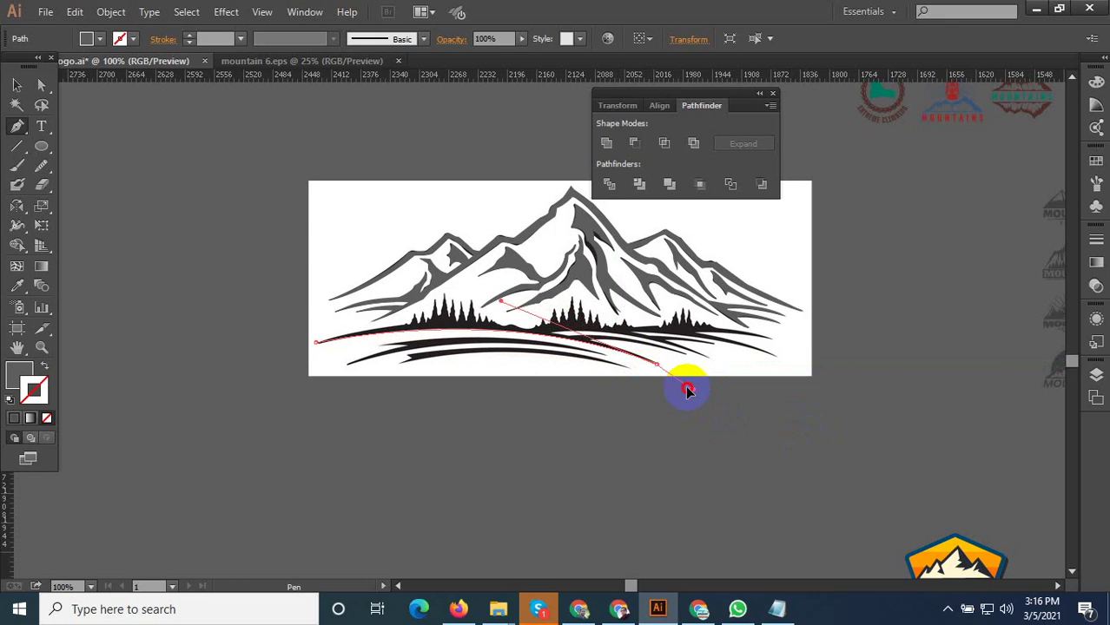
pyautogui.click(590, 340)
pyautogui.scroll(3, 780, 379)
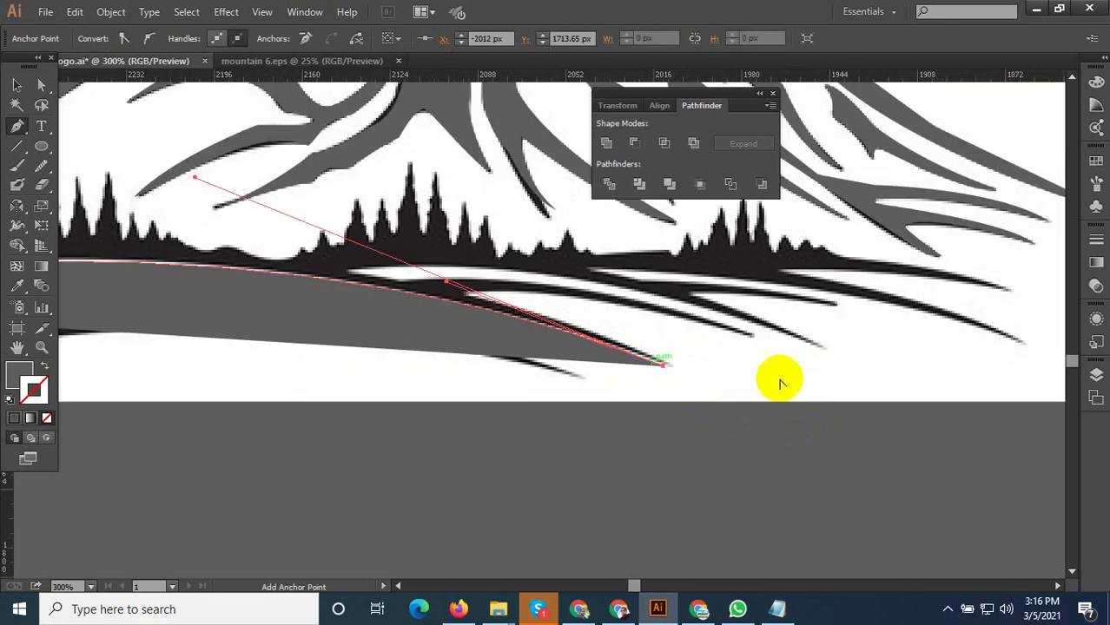
pyautogui.scroll(-1, 961, 366)
pyautogui.click(369, 369)
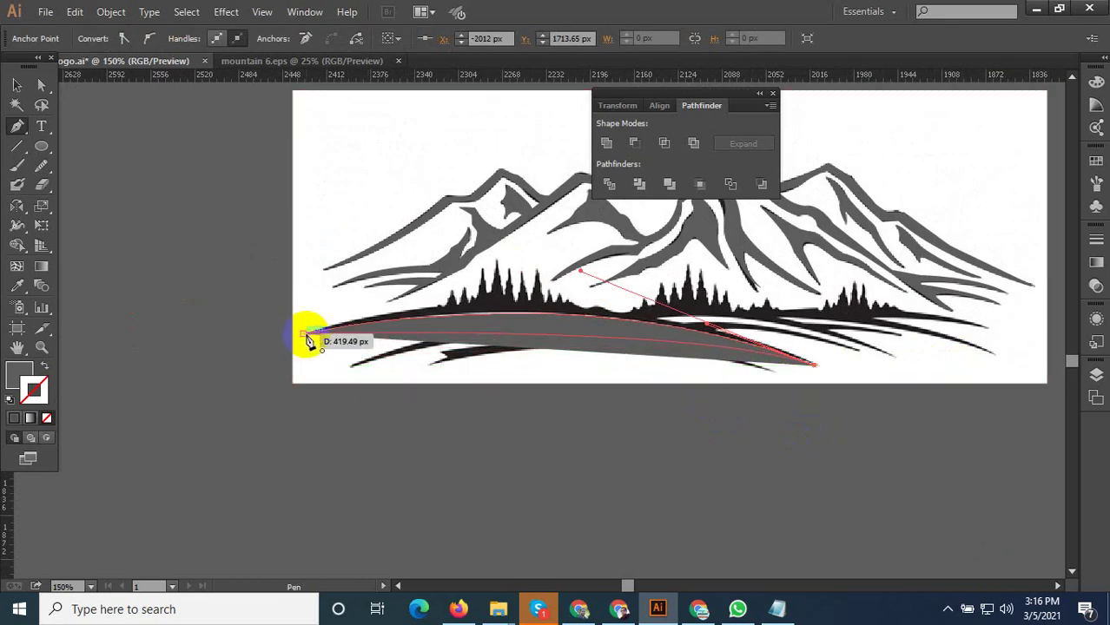
pyautogui.moveTo(369, 373); pyautogui.dragTo(306, 343)
pyautogui.moveTo(124, 410); pyautogui.dragTo(88, 401)
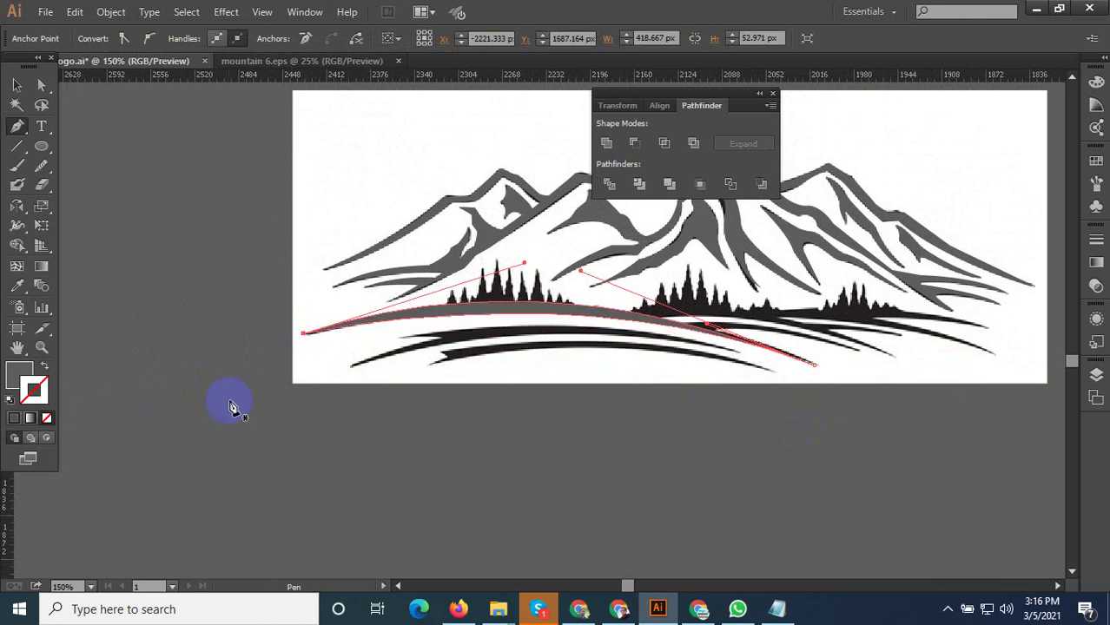
# Add an extra anchor point on the top stripe's upper curve
pyautogui.scroll(2, 504, 306)
pyautogui.click(18, 104)
pyautogui.click(17, 126)
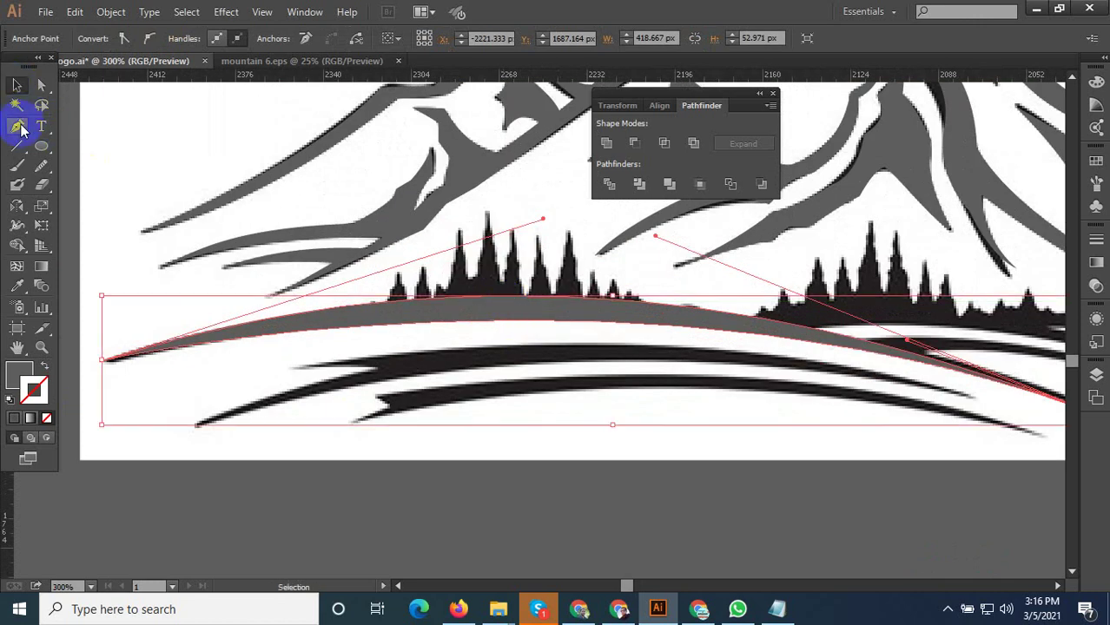
pyautogui.click(390, 304)
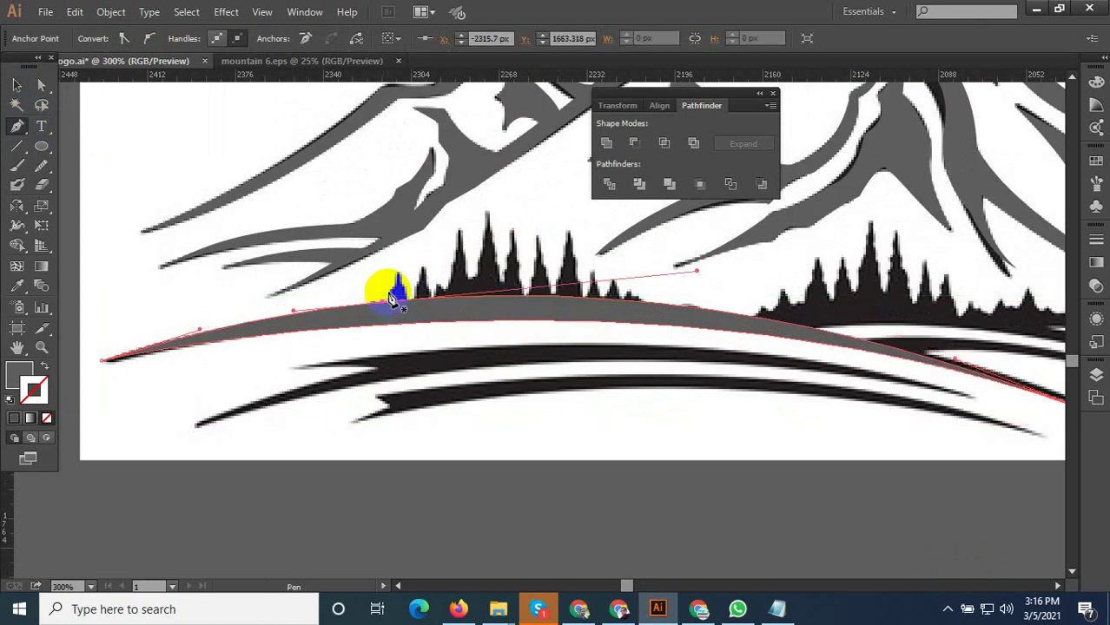
pyautogui.click(17, 84)
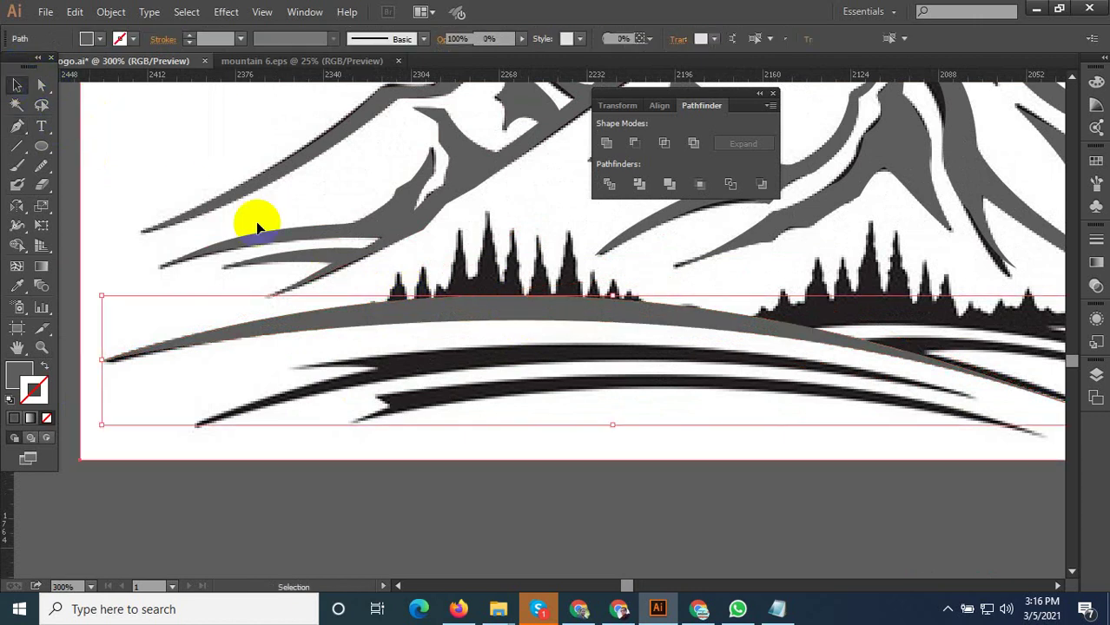
pyautogui.click(408, 287)
# Outline the first small tree at the treeline's left end with Pen anchors
pyautogui.scroll(2, 408, 286)
pyautogui.click(17, 126)
pyautogui.click(312, 332)
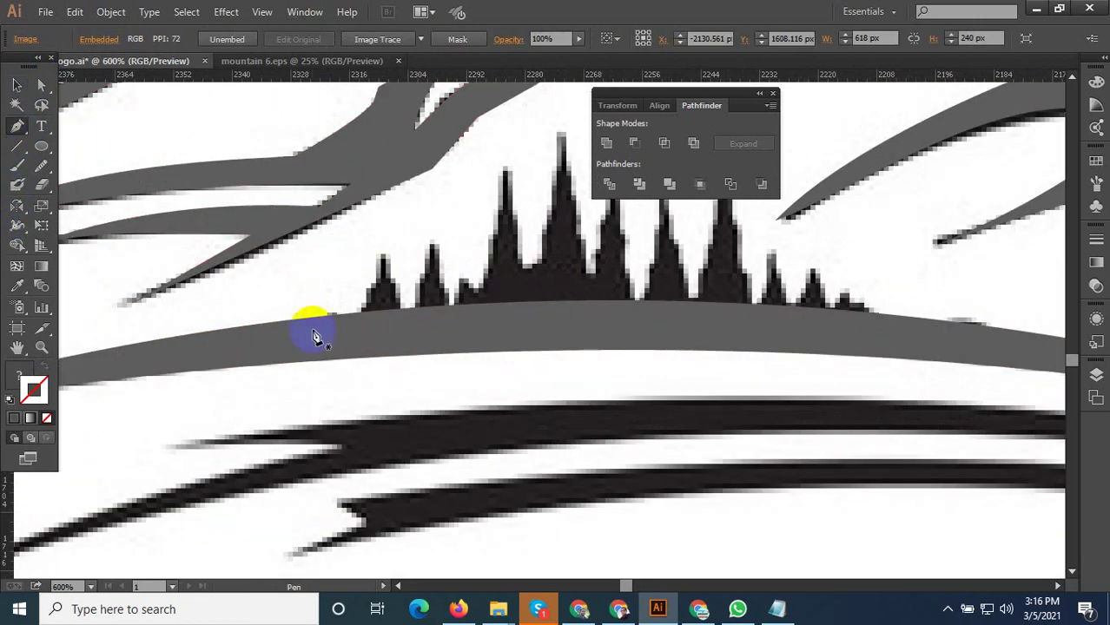
pyautogui.moveTo(347, 308); pyautogui.dragTo(373, 312)
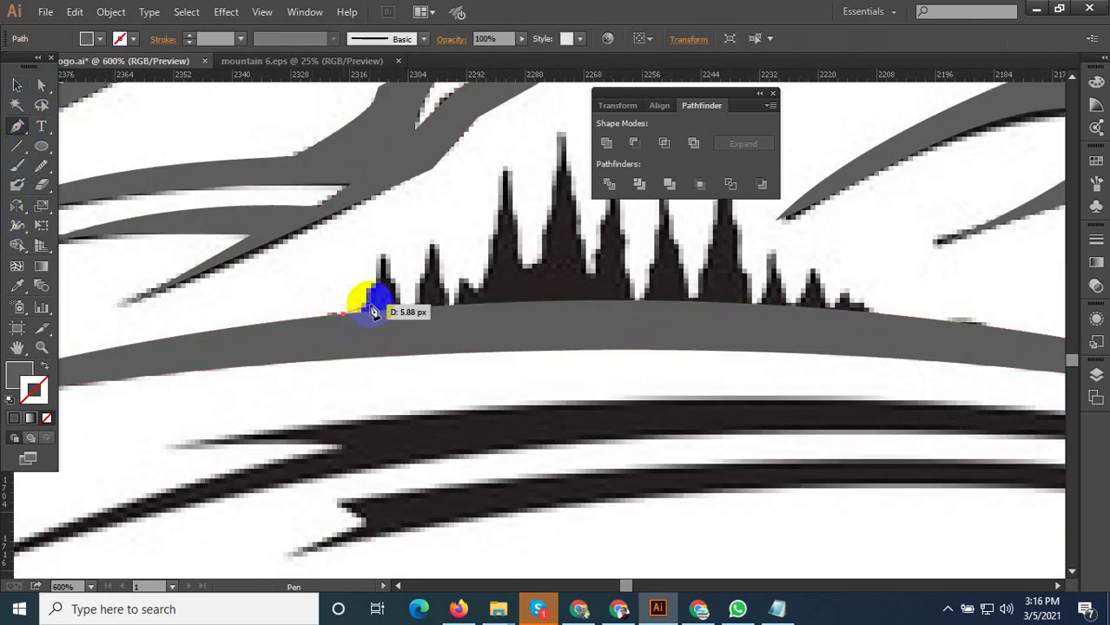
pyautogui.moveTo(379, 249)
pyautogui.mouseDown()
pyautogui.moveTo(414, 317)
pyautogui.moveTo(405, 336)
pyautogui.moveTo(257, 242)
pyautogui.mouseUp()
pyautogui.click(17, 126)
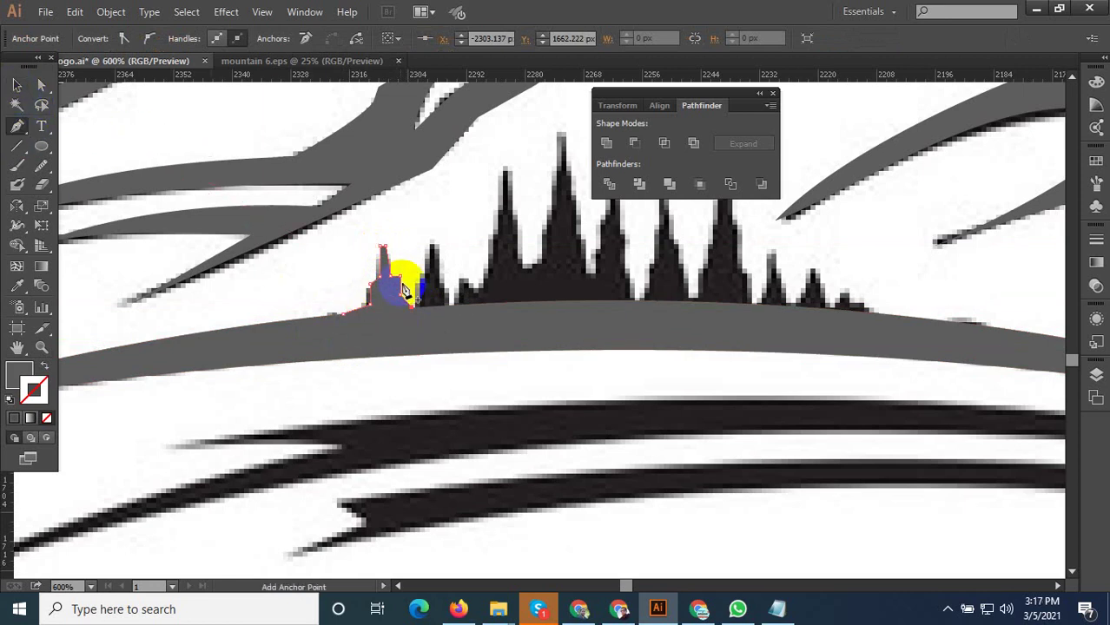
# Trace the next small tree and close the tall spire tree's outline
pyautogui.moveTo(425, 308)
pyautogui.mouseDown()
pyautogui.moveTo(446, 231)
pyautogui.moveTo(480, 312)
pyautogui.moveTo(497, 276)
pyautogui.mouseUp()
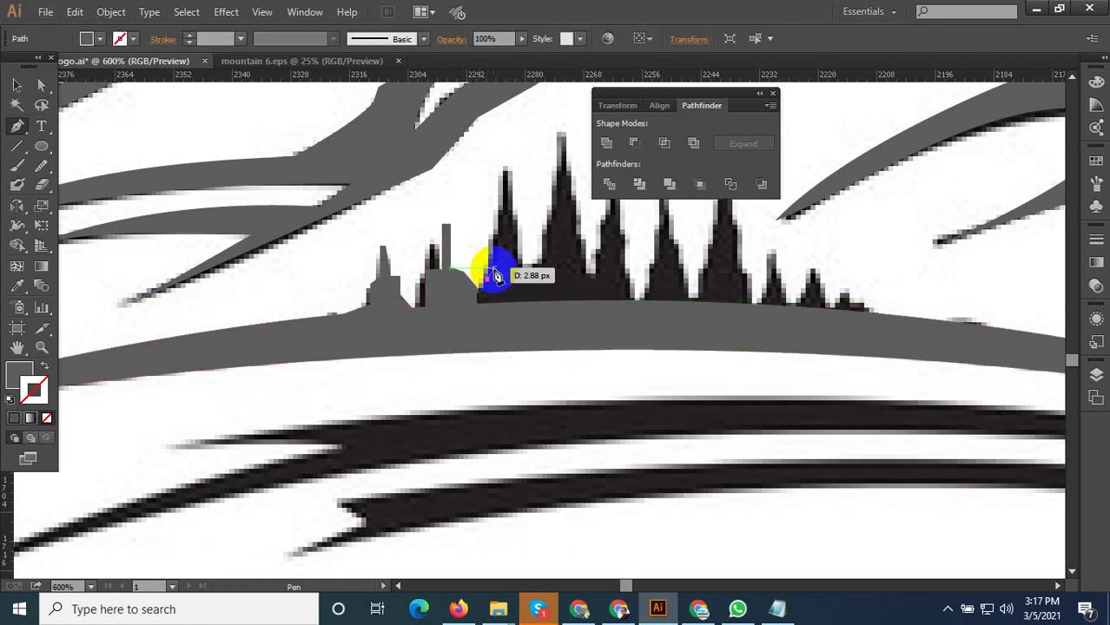
pyautogui.click(497, 267)
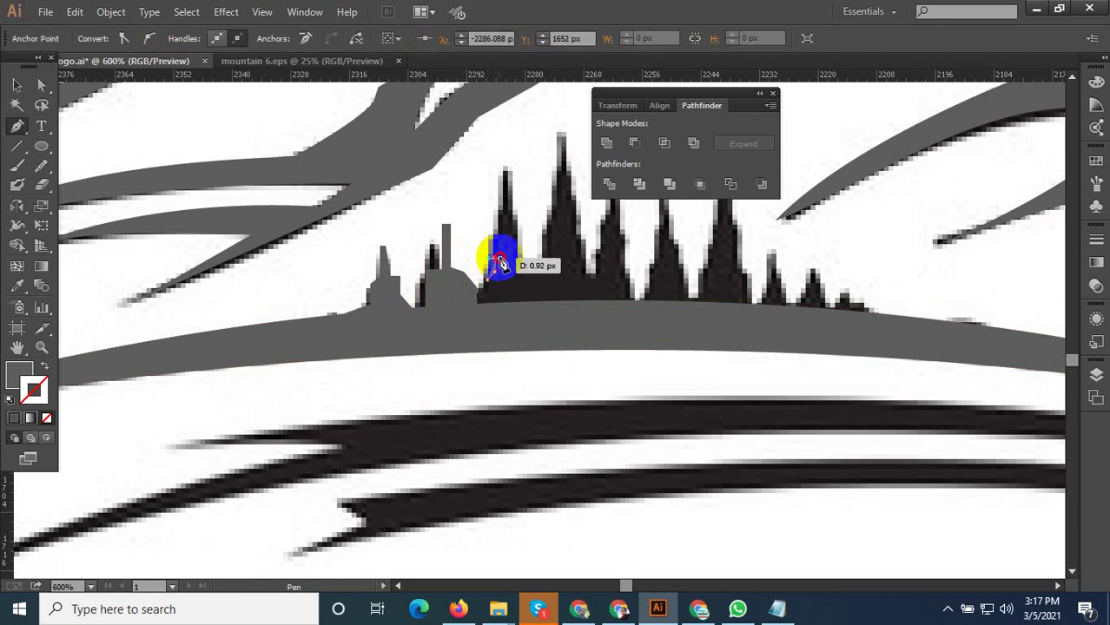
pyautogui.moveTo(508, 247)
pyautogui.mouseDown()
pyautogui.moveTo(511, 180)
pyautogui.moveTo(532, 216)
pyautogui.moveTo(529, 272)
pyautogui.moveTo(531, 253)
pyautogui.mouseUp()
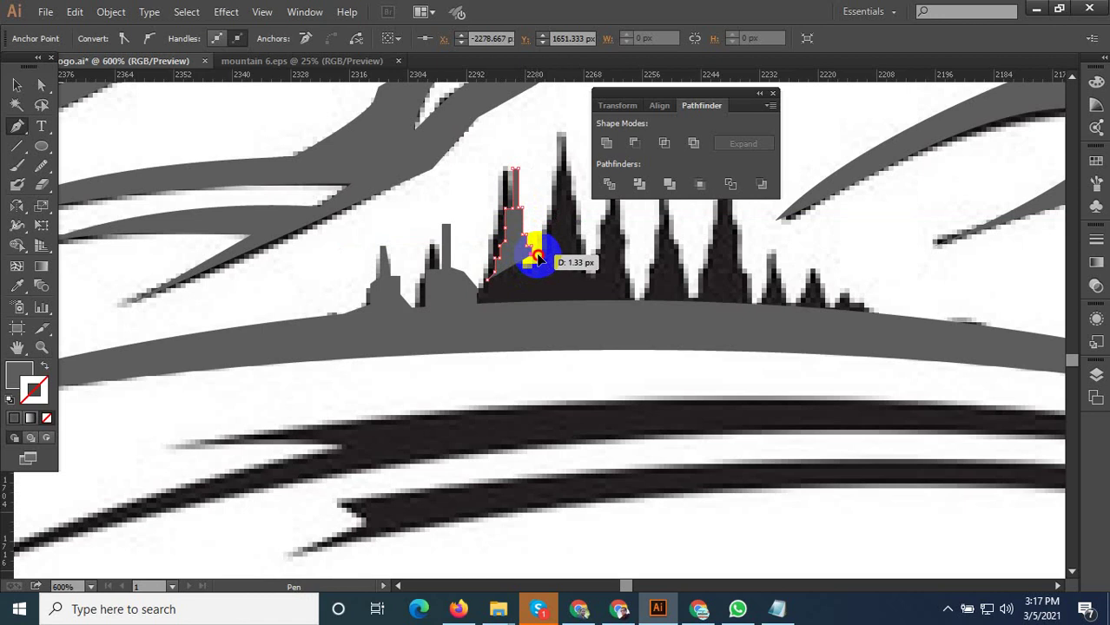
pyautogui.moveTo(537, 268)
pyautogui.mouseDown()
pyautogui.moveTo(537, 307)
pyautogui.moveTo(492, 294)
pyautogui.moveTo(485, 310)
pyautogui.moveTo(496, 290)
pyautogui.mouseUp()
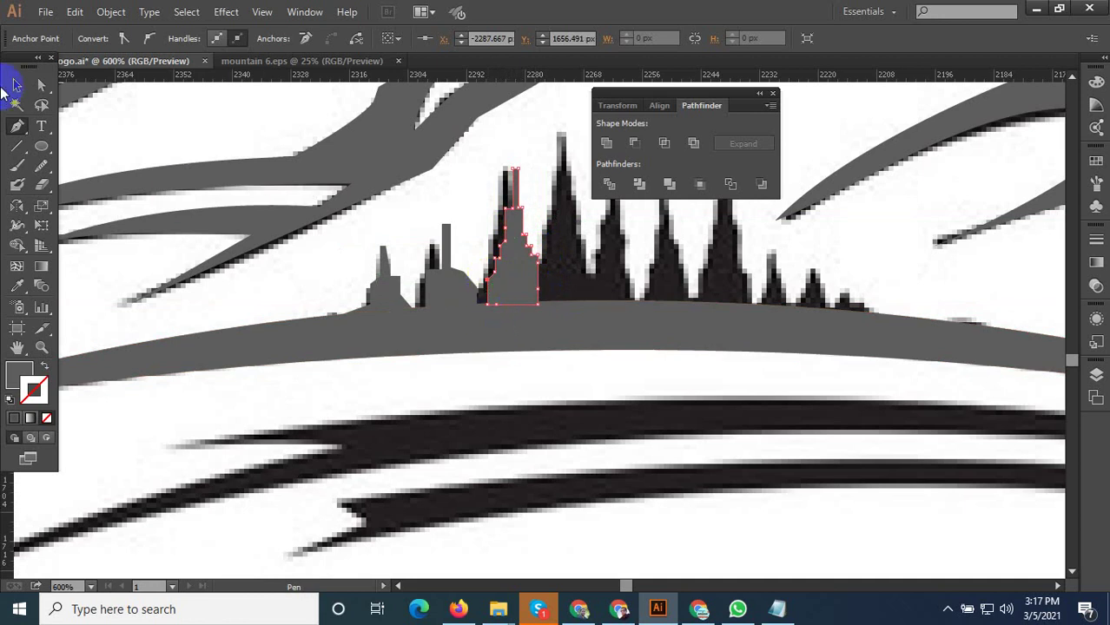
# Select the traced spire tree and Alt-drag copies of it to the right
pyautogui.click(13, 87)
pyautogui.click(445, 347)
pyautogui.click(495, 276)
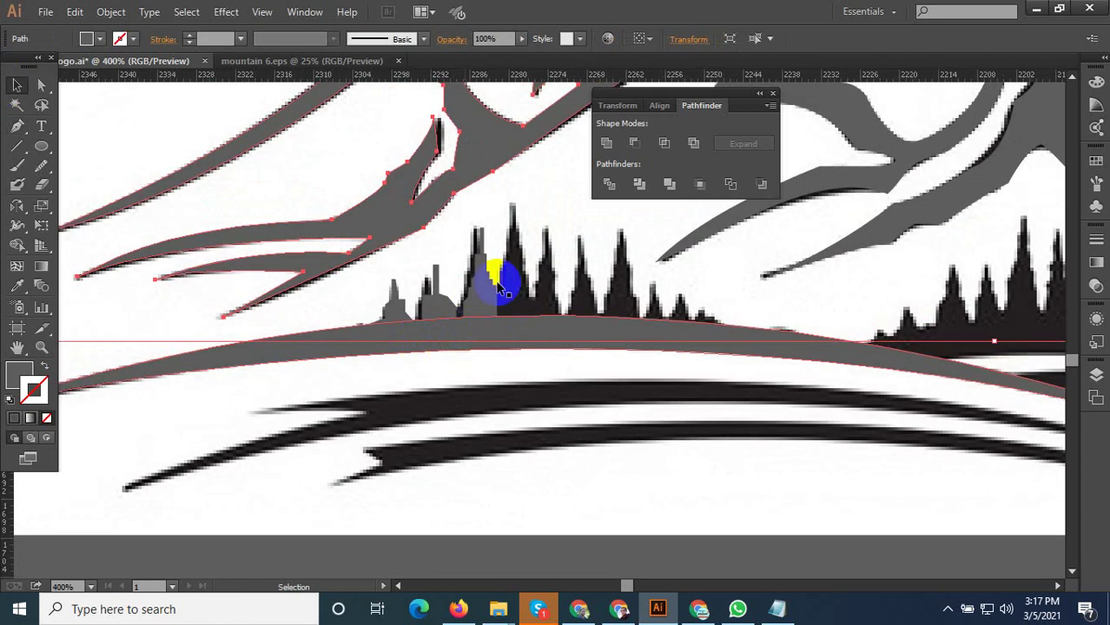
pyautogui.moveTo(487, 290); pyautogui.dragTo(553, 280)
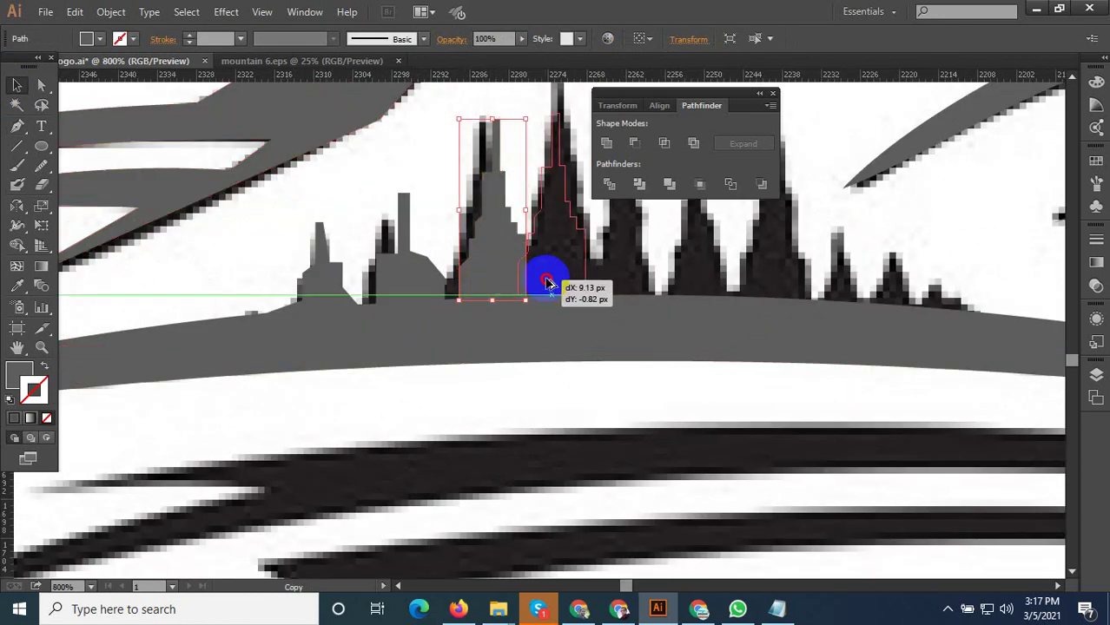
pyautogui.scroll(-2, 358, 298)
pyautogui.scroll(-2, 367, 310)
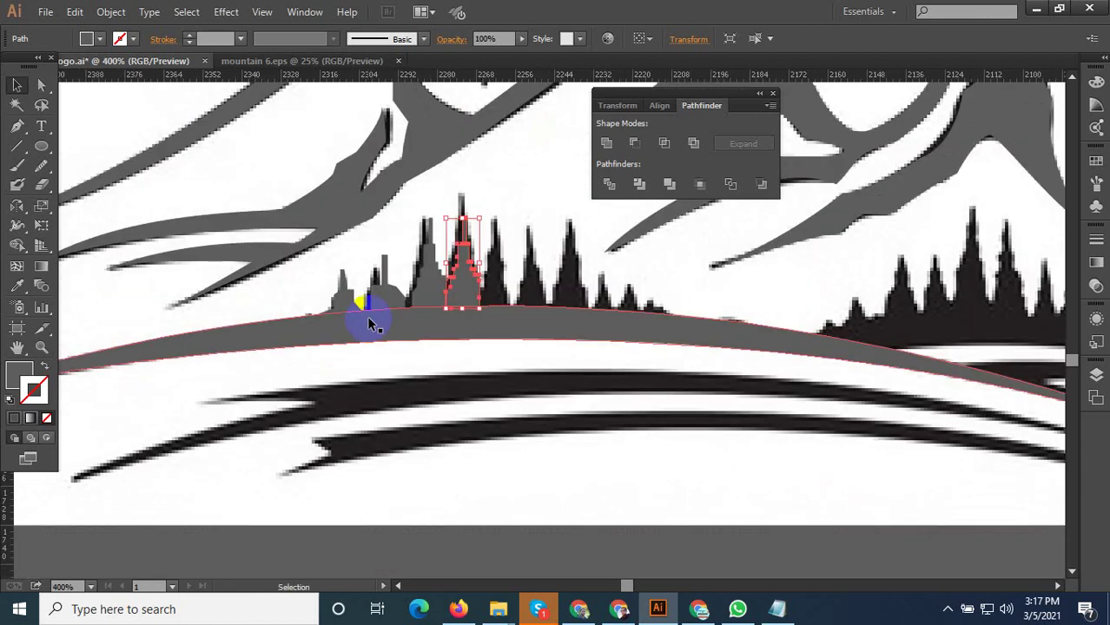
pyautogui.scroll(4, 520, 285)
pyautogui.moveTo(402, 299); pyautogui.dragTo(505, 299)
# Mirror the tree copy and shift it slightly left into place
pyautogui.click(17, 205)
pyautogui.keyDown('alt'); pyautogui.click(247, 267); pyautogui.keyUp('alt')
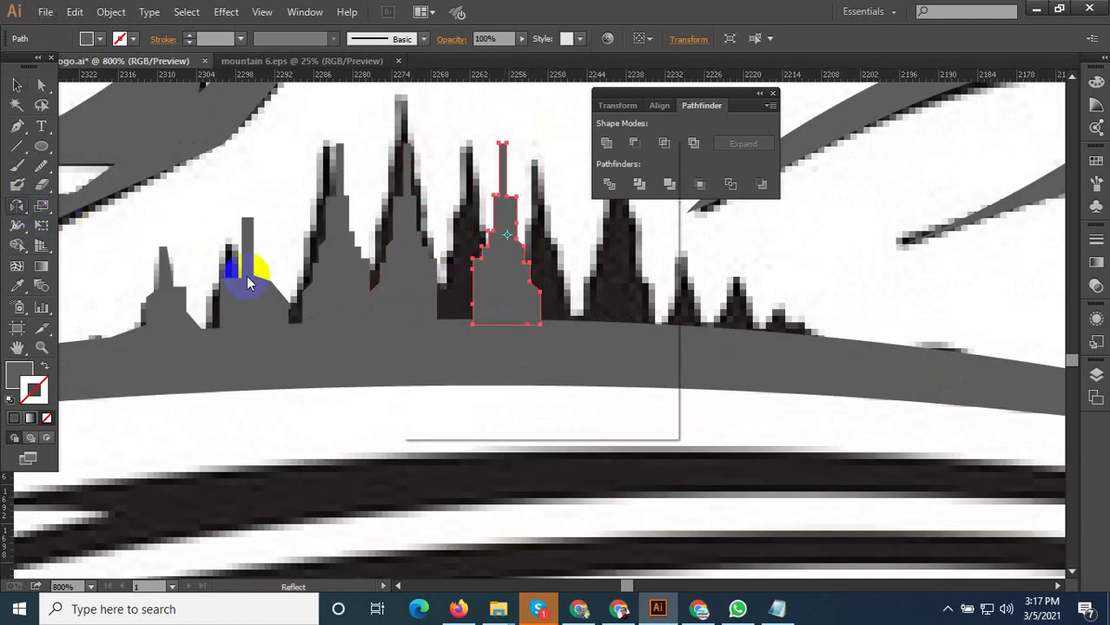
pyautogui.click(551, 398)
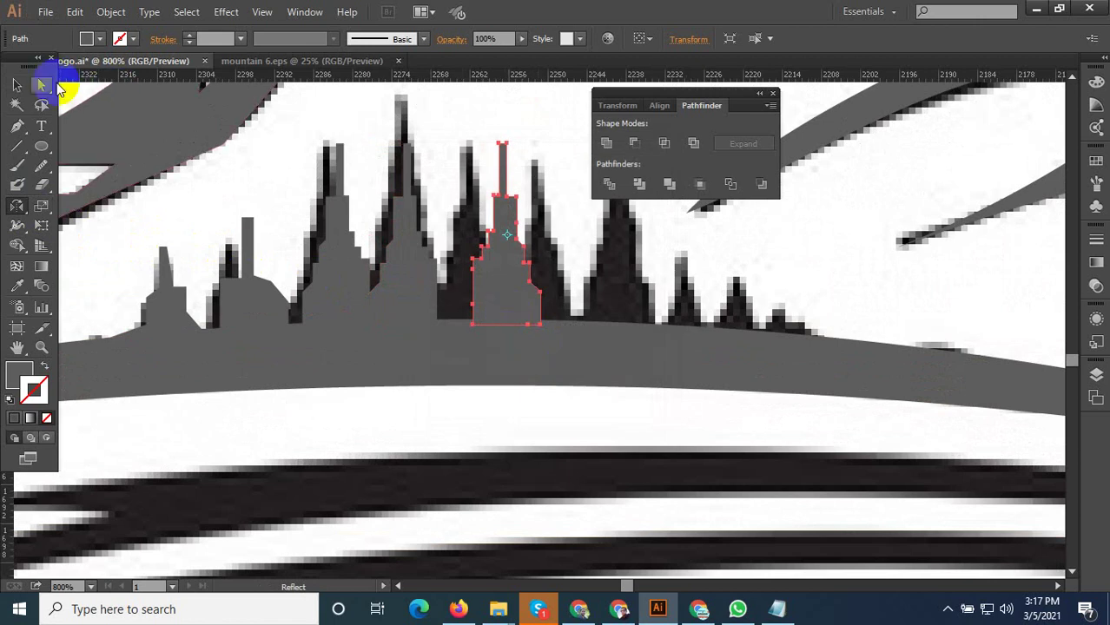
pyautogui.click(16, 84)
pyautogui.moveTo(485, 299); pyautogui.dragTo(447, 299)
pyautogui.moveTo(445, 300); pyautogui.dragTo(450, 301)
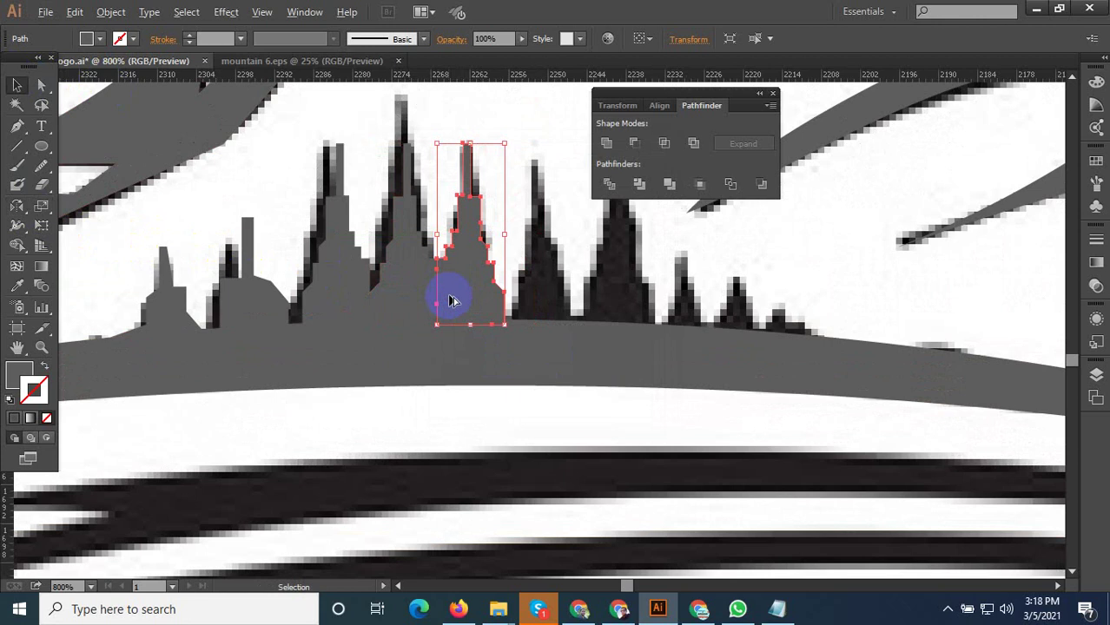
# Copy both peaks to the right, then shrink the copy and nudge it down
pyautogui.keyDown('shift'); pyautogui.click(387, 277); pyautogui.keyUp('shift')
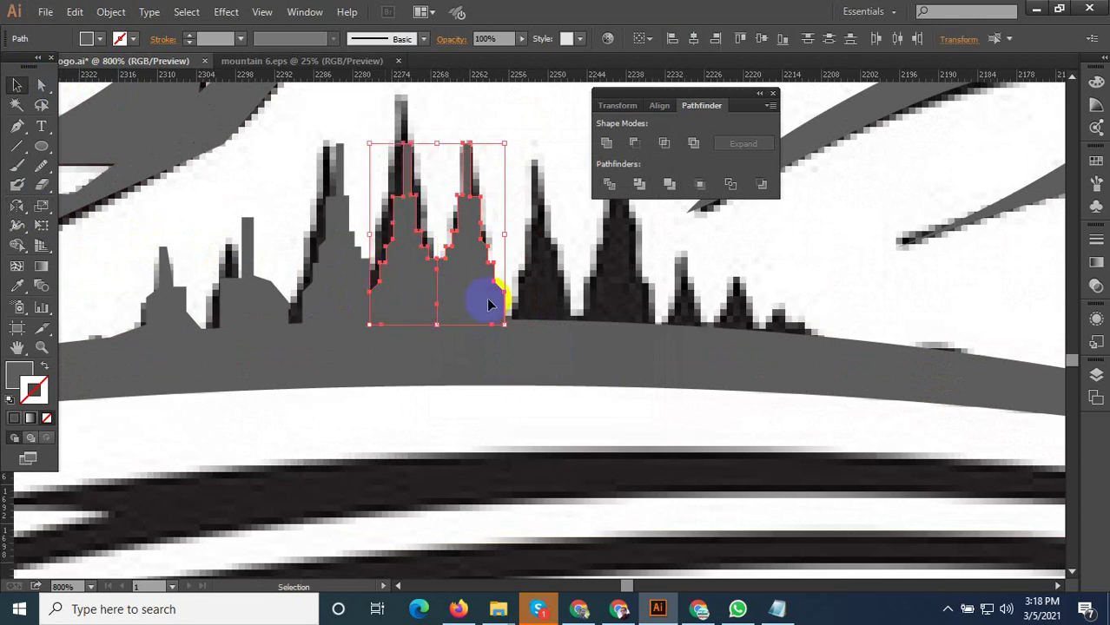
pyautogui.moveTo(488, 300); pyautogui.dragTo(812, 316)
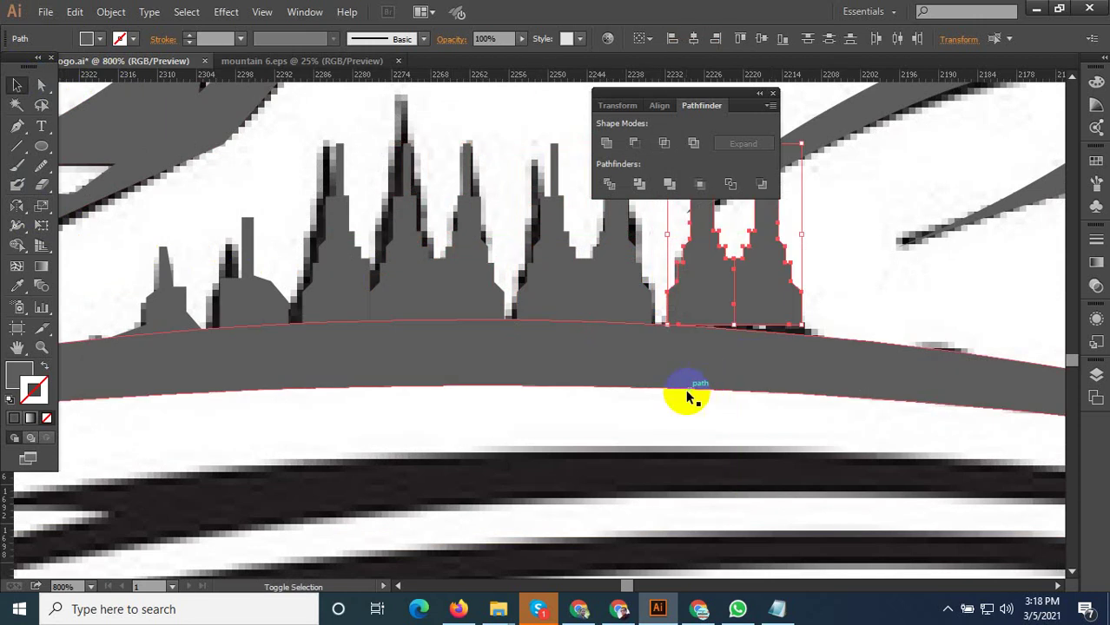
pyautogui.scroll(-2, 681, 390)
pyautogui.scroll(2, 759, 333)
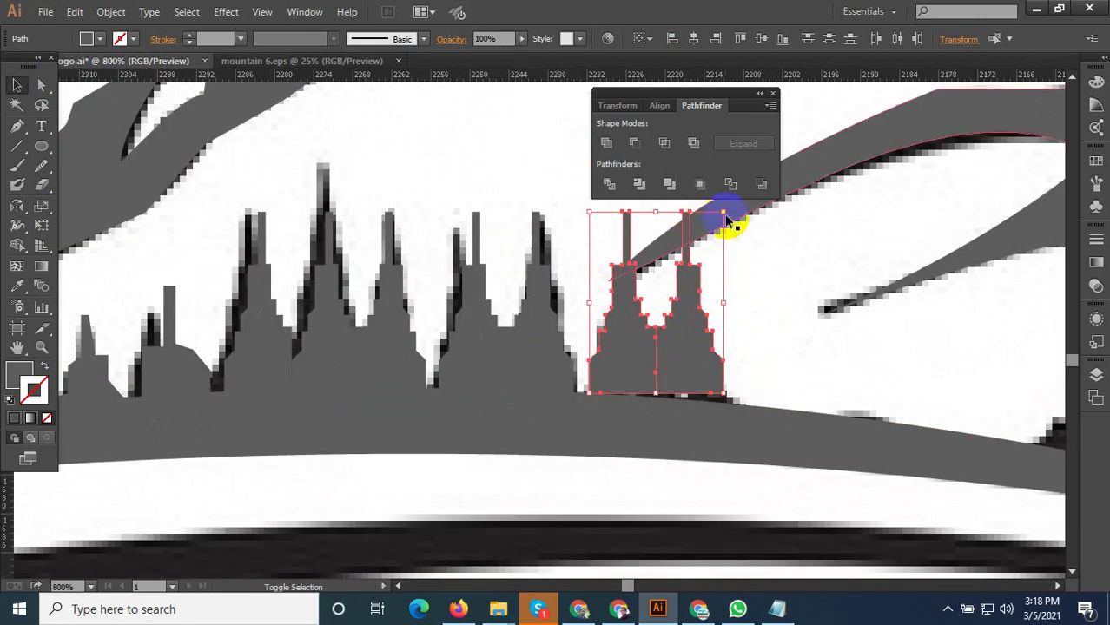
pyautogui.moveTo(724, 214); pyautogui.dragTo(664, 294)
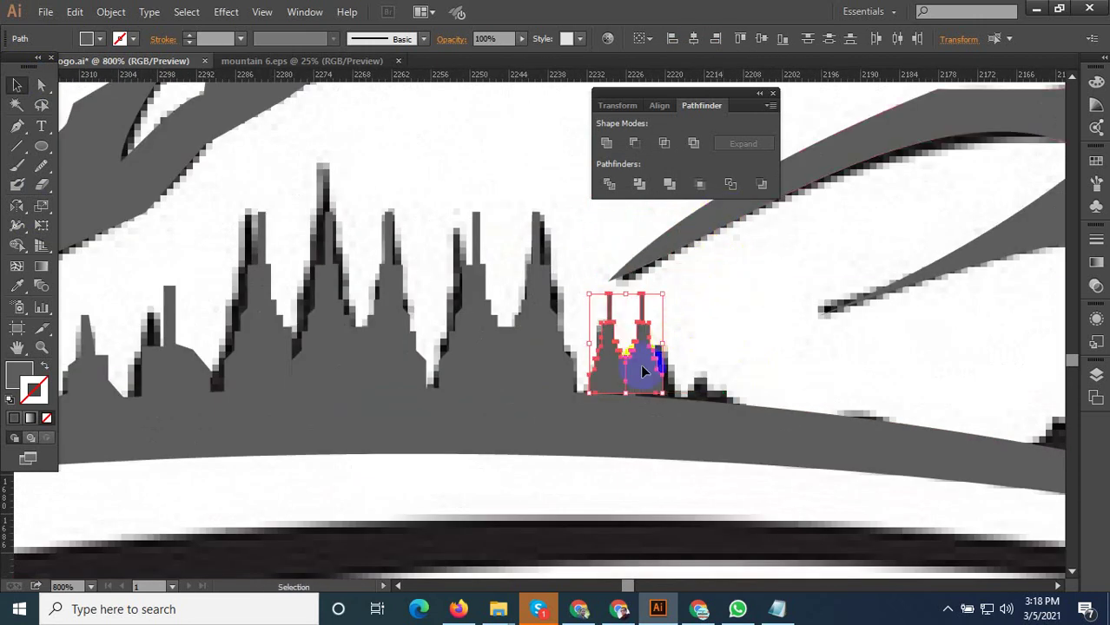
pyautogui.moveTo(645, 375); pyautogui.dragTo(671, 392)
# Scale the larger two-peak shape down, nudge it right, and zoom out
pyautogui.click(479, 334)
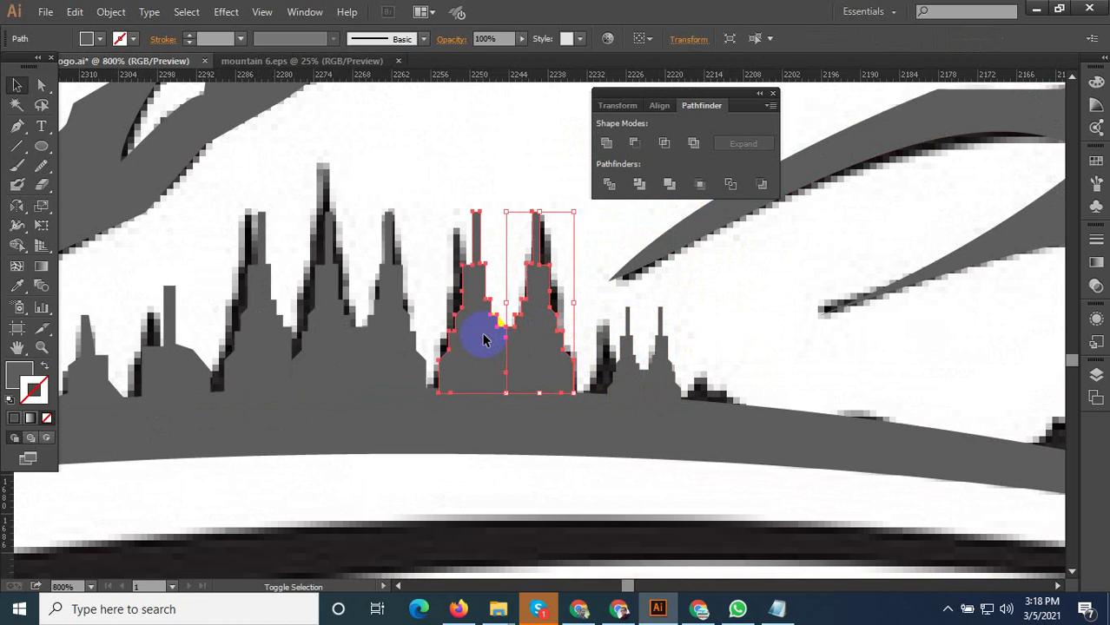
pyautogui.moveTo(574, 211); pyautogui.dragTo(566, 245)
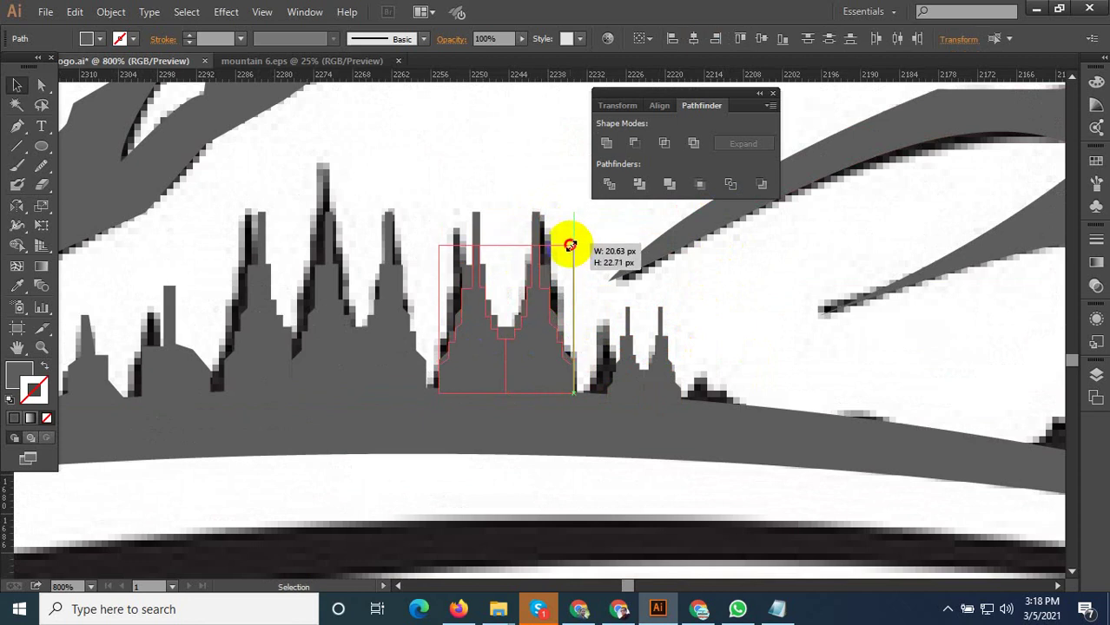
pyautogui.moveTo(552, 369); pyautogui.dragTo(552, 373)
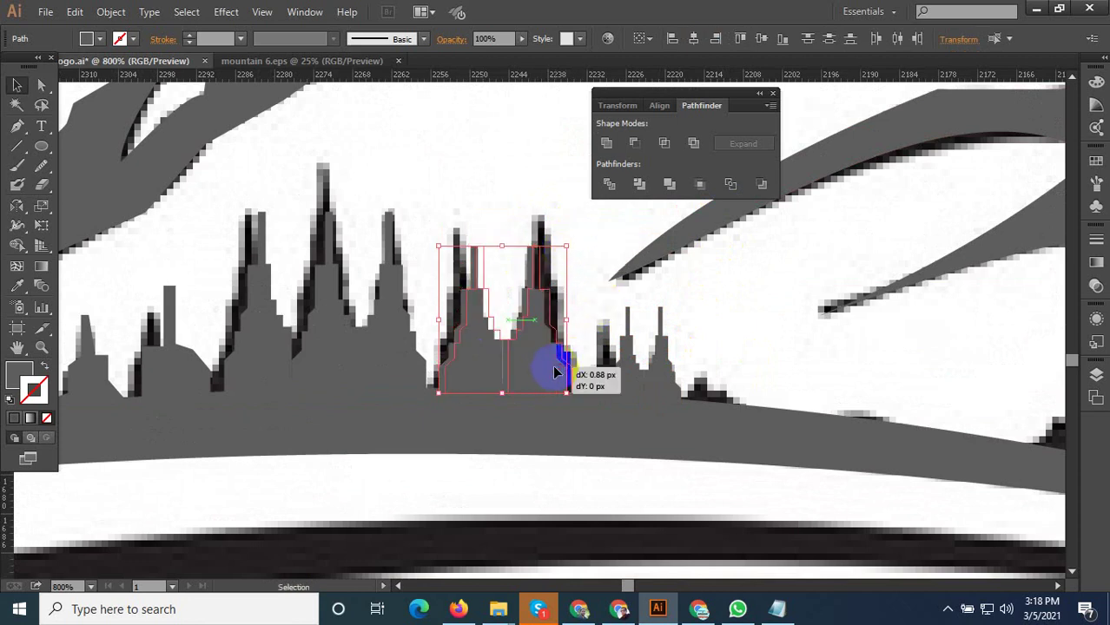
pyautogui.keyDown('alt'); pyautogui.scroll(-2, 436, 374); pyautogui.keyUp('alt')
pyautogui.keyDown('alt'); pyautogui.scroll(-1, 636, 389); pyautogui.keyUp('alt')
pyautogui.keyDown('alt'); pyautogui.scroll(-1, 538, 378); pyautogui.keyUp('alt')
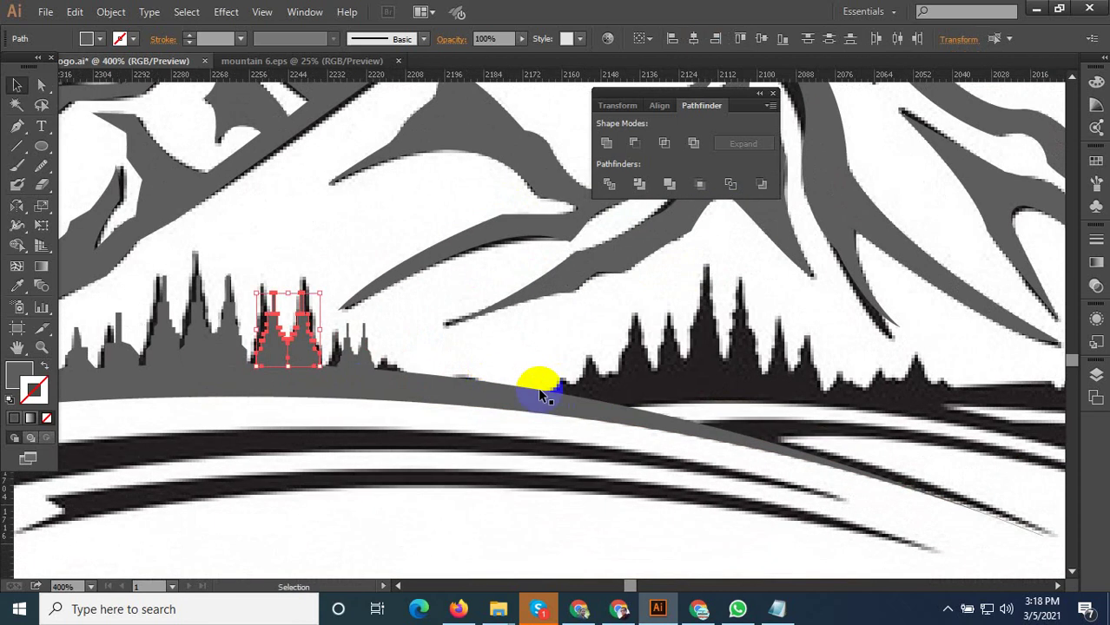
pyautogui.keyDown('alt'); pyautogui.scroll(-1, 555, 387); pyautogui.keyUp('alt')
pyautogui.keyDown('alt'); pyautogui.scroll(1, 373, 396); pyautogui.keyUp('alt')
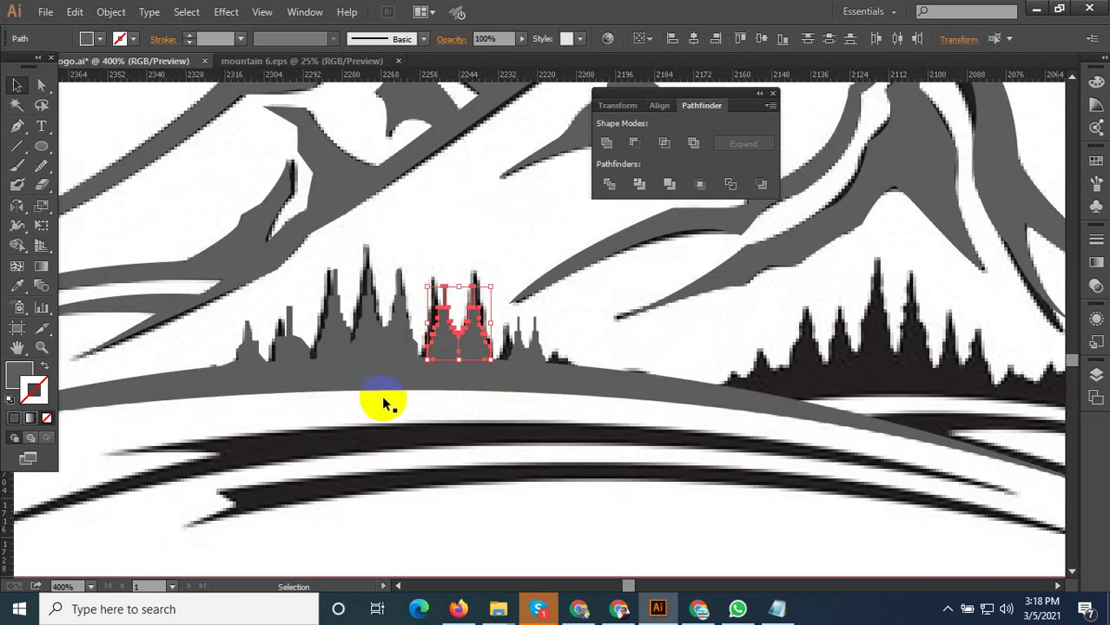
pyautogui.keyDown('alt'); pyautogui.scroll(-1, 382, 401); pyautogui.keyUp('alt')
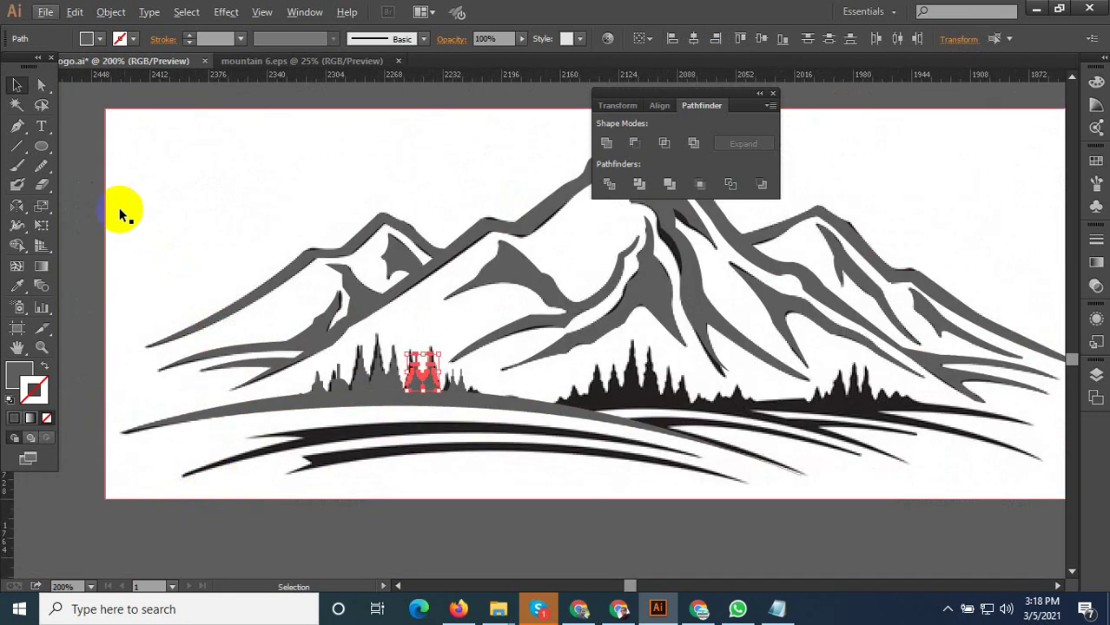
# Trace the curved stripe below the hill with curved anchors and close the path
pyautogui.click(17, 126)
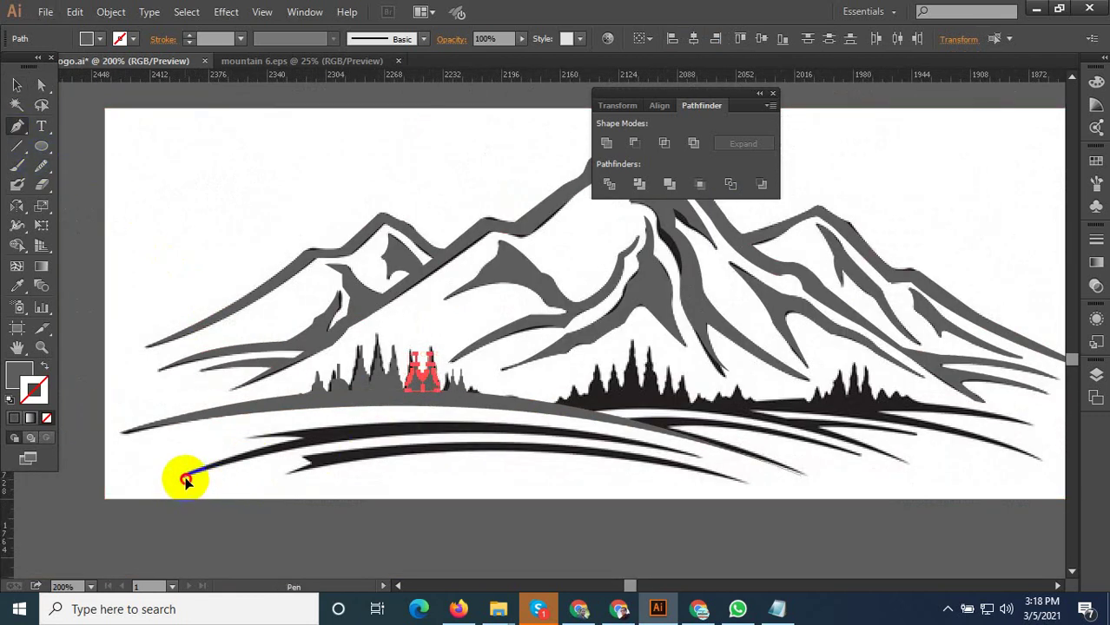
pyautogui.moveTo(705, 457); pyautogui.dragTo(968, 524)
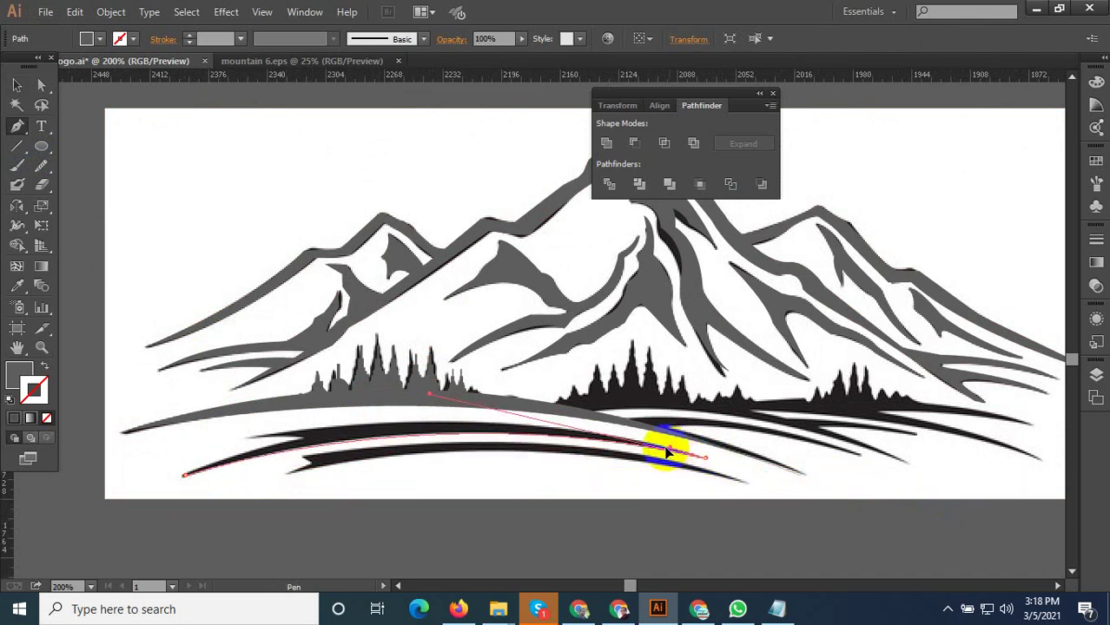
pyautogui.moveTo(252, 433)
pyautogui.mouseDown()
pyautogui.moveTo(202, 454)
pyautogui.moveTo(298, 474)
pyautogui.mouseUp()
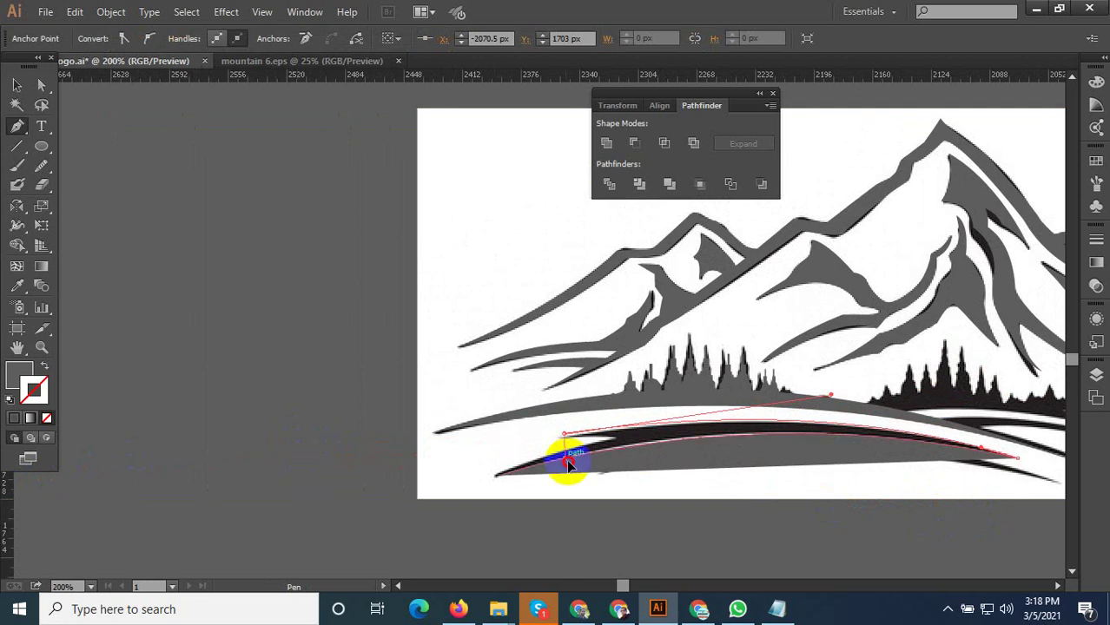
pyautogui.scroll(1, 619, 441)
pyautogui.scroll(2, 619, 442)
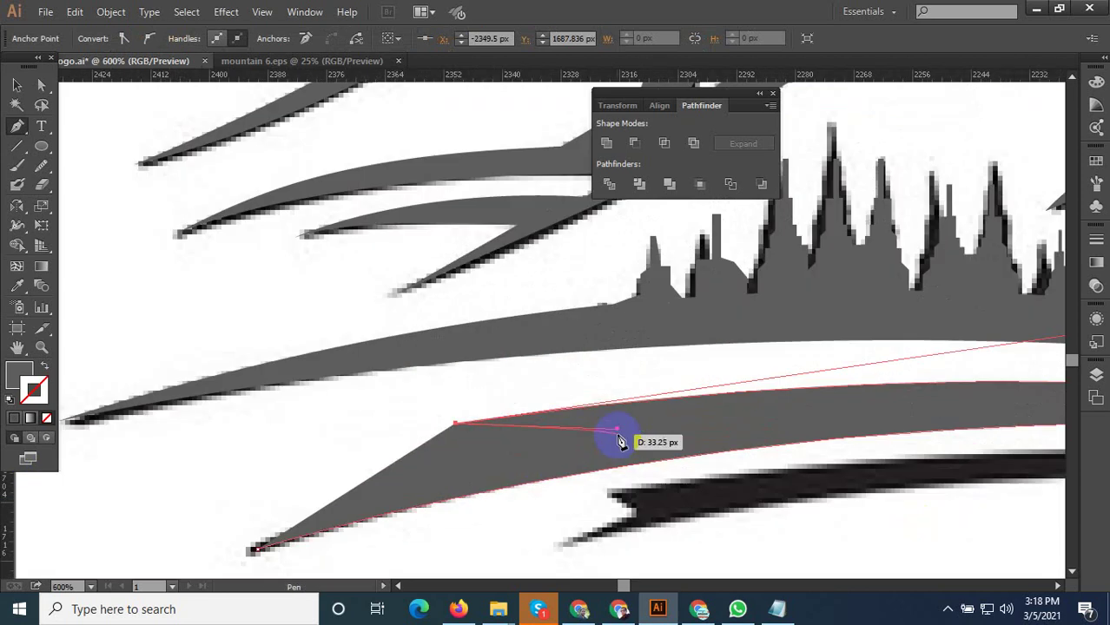
pyautogui.moveTo(625, 439); pyautogui.dragTo(599, 447)
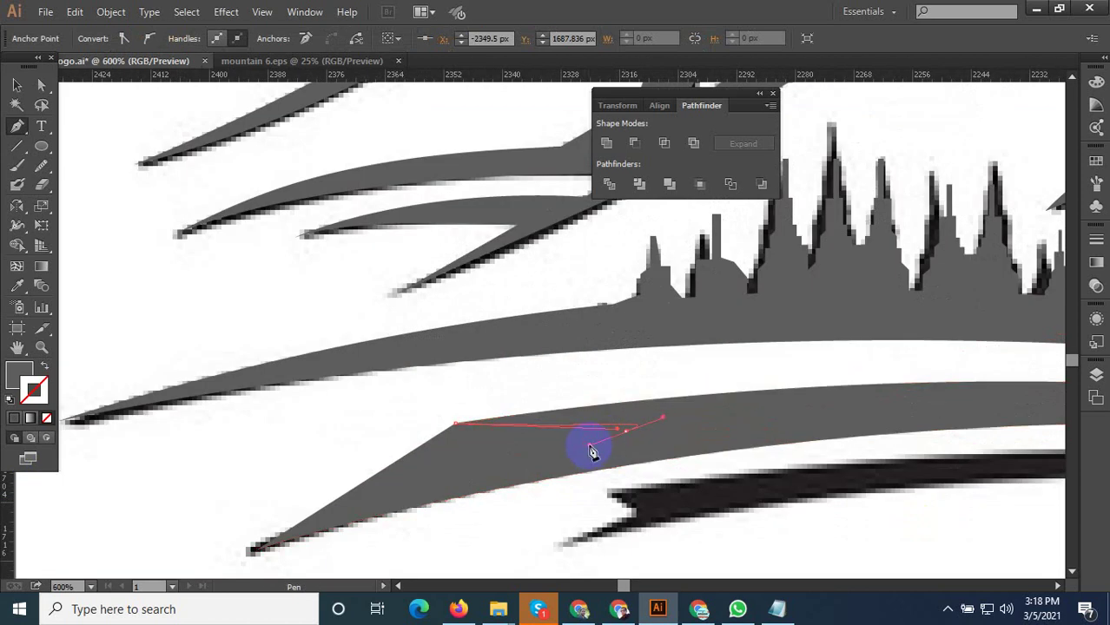
pyautogui.click(276, 369)
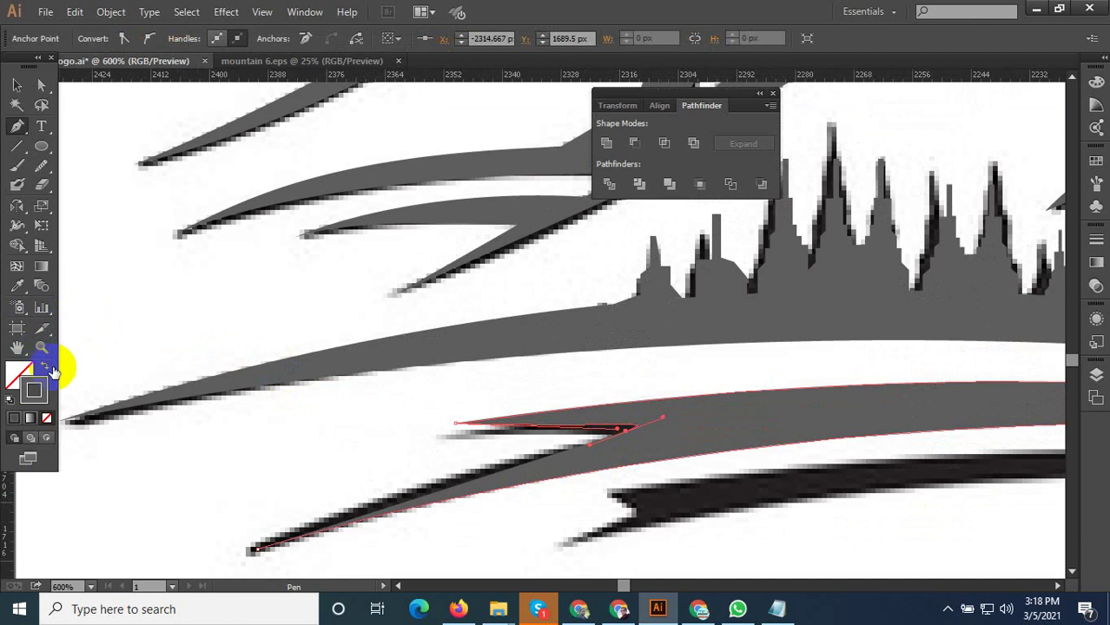
pyautogui.scroll(-3, 594, 342)
pyautogui.scroll(3, 397, 437)
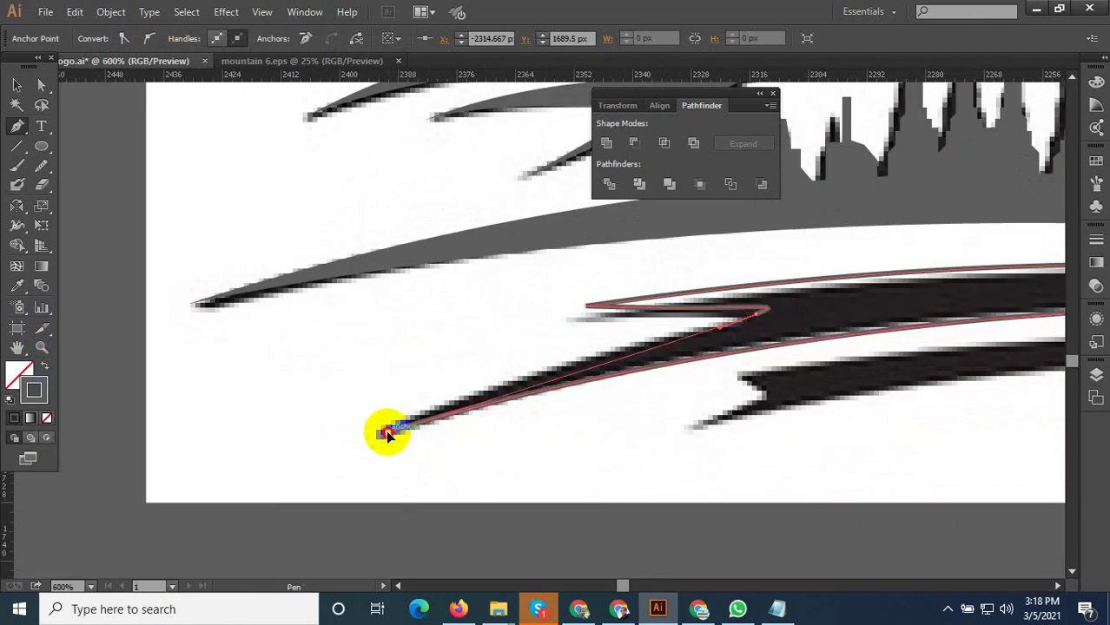
pyautogui.moveTo(385, 430); pyautogui.dragTo(366, 476)
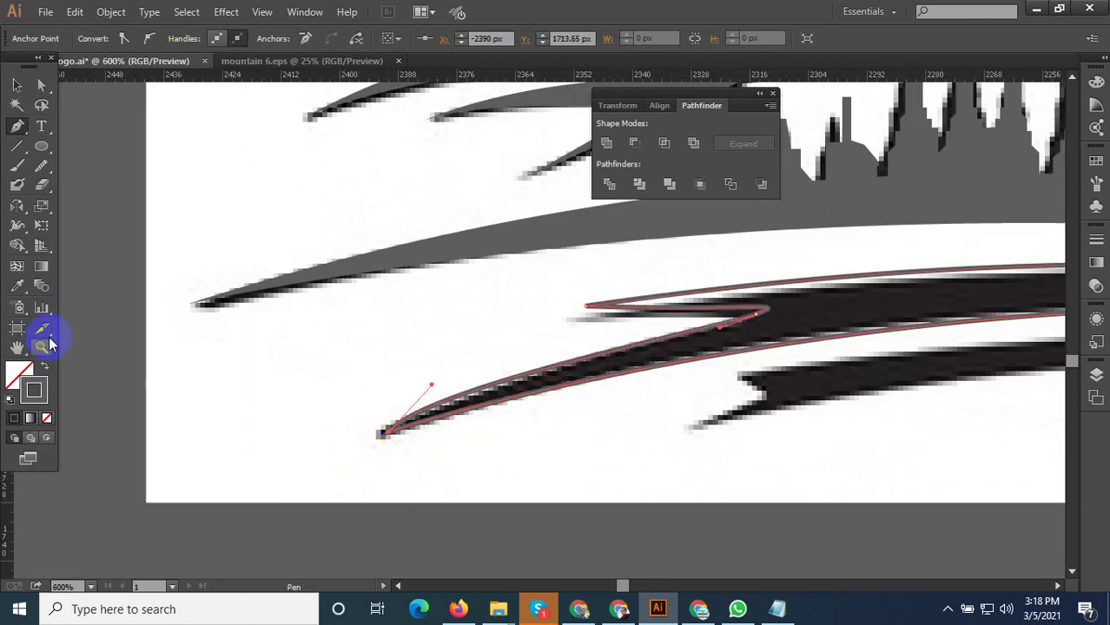
# Fill the new stripe with the gray sampled by the Eyedropper, then deselect it
pyautogui.click(812, 314)
pyautogui.scroll(-3, 384, 378)
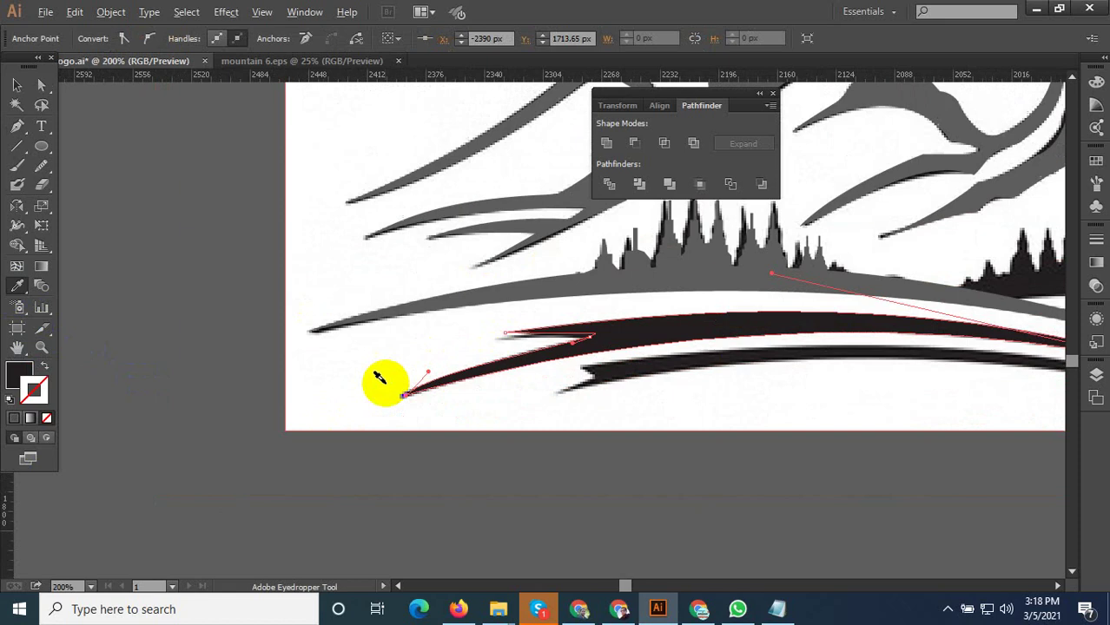
pyautogui.click(614, 306)
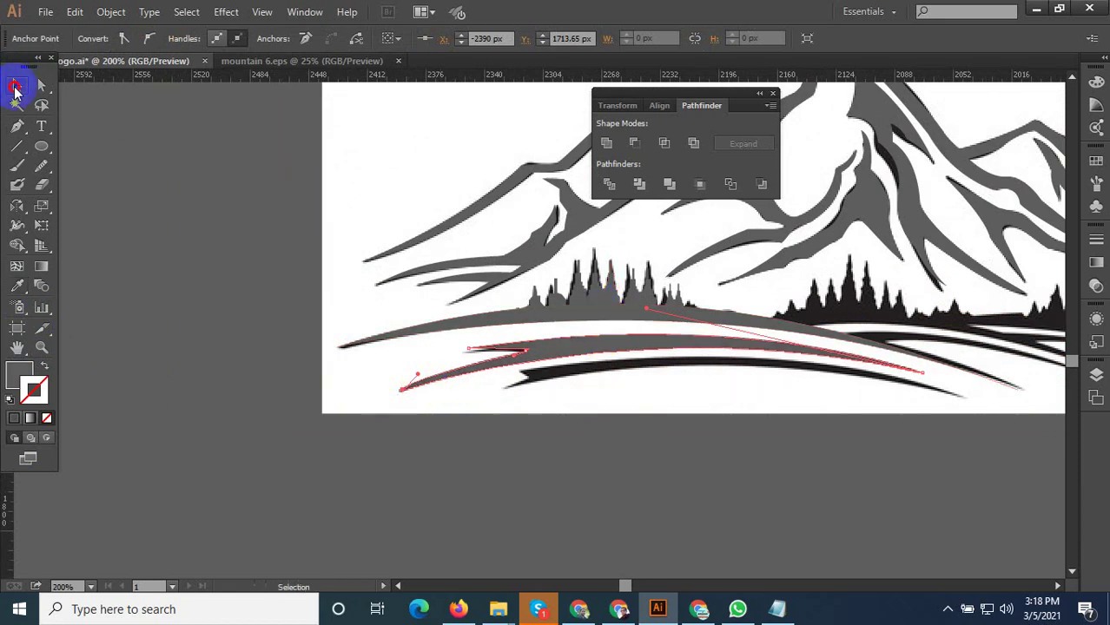
pyautogui.click(14, 87)
pyautogui.click(749, 378)
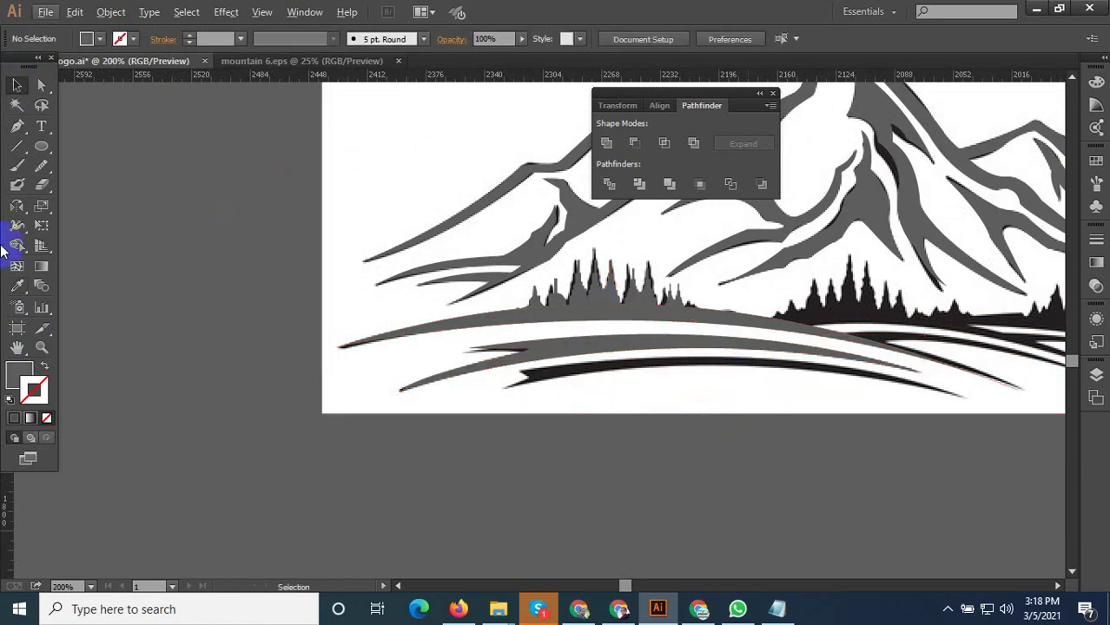
pyautogui.click(16, 126)
# Trace the lowest ground stripe with curved anchors, including the notch at its left end
pyautogui.click(502, 384)
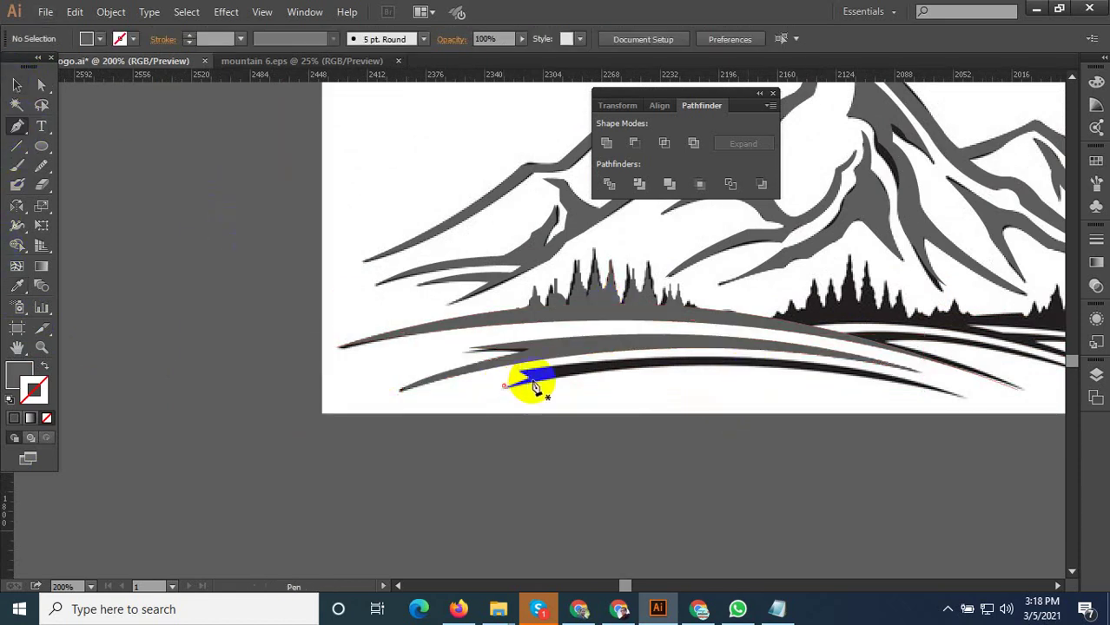
pyautogui.scroll(-3, 341, 303)
pyautogui.scroll(3, 638, 342)
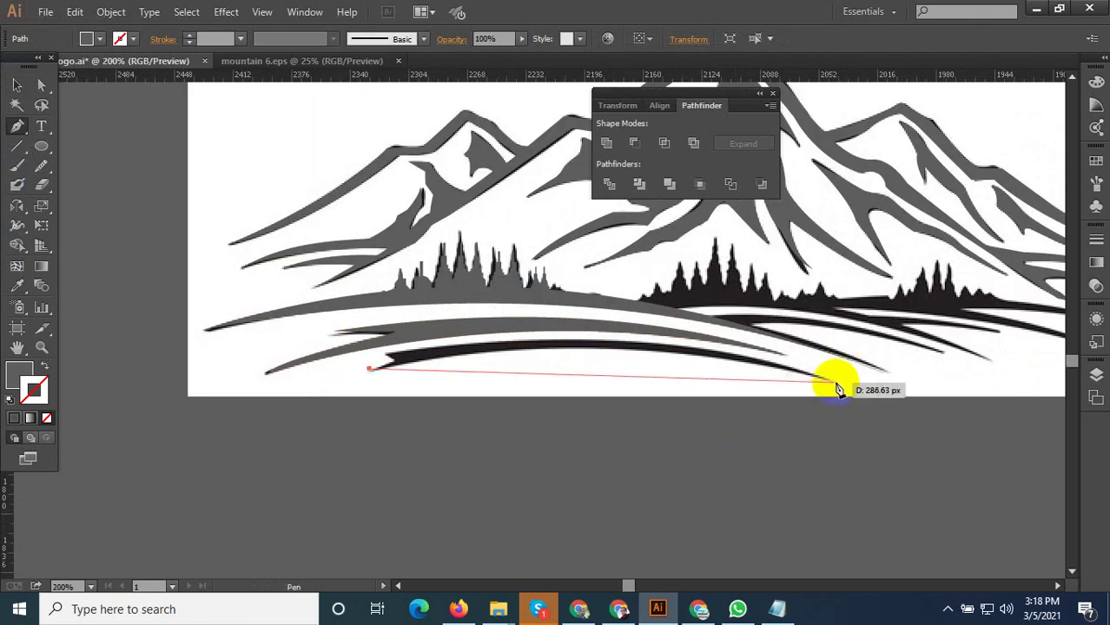
pyautogui.moveTo(829, 381)
pyautogui.mouseDown()
pyautogui.moveTo(1031, 456)
pyautogui.moveTo(766, 363)
pyautogui.moveTo(380, 357)
pyautogui.moveTo(143, 395)
pyautogui.mouseUp()
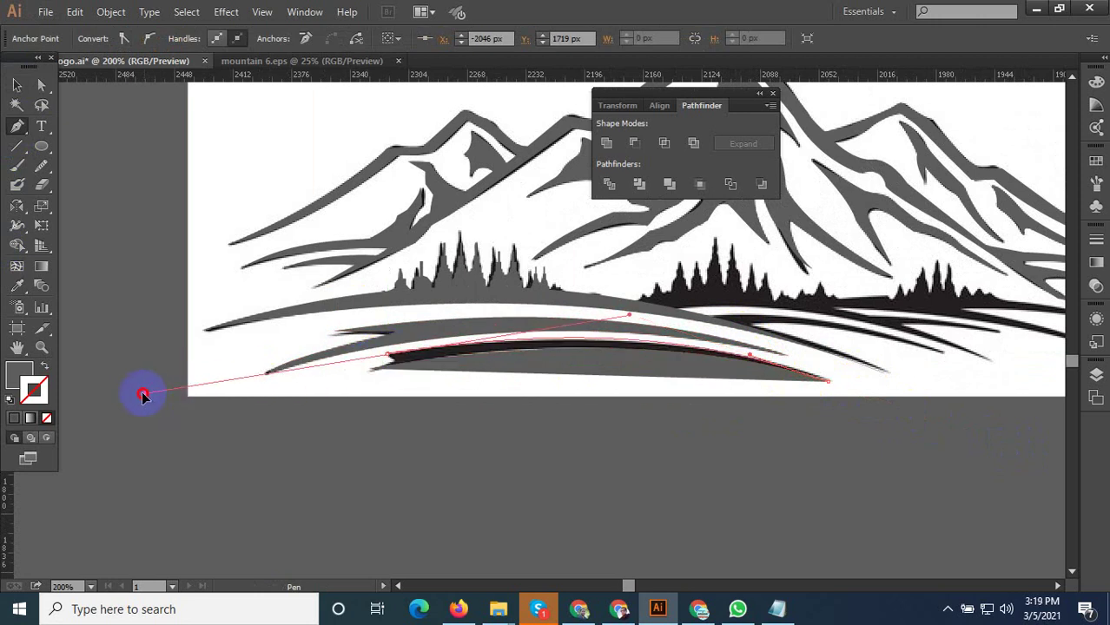
pyautogui.moveTo(282, 383)
pyautogui.mouseDown()
pyautogui.moveTo(429, 354)
pyautogui.moveTo(93, 305)
pyautogui.mouseUp()
pyautogui.scroll(3, 378, 371)
pyautogui.click(46, 365)
pyautogui.moveTo(424, 356); pyautogui.dragTo(350, 378)
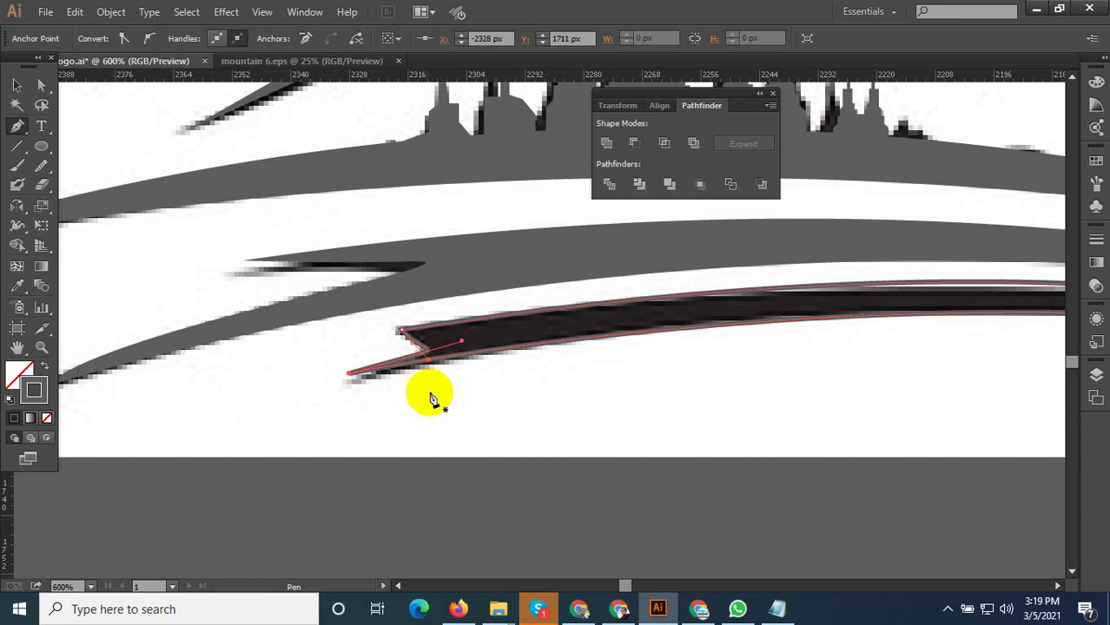
pyautogui.scroll(2, 431, 370)
pyautogui.moveTo(414, 346)
pyautogui.mouseDown()
pyautogui.moveTo(431, 320)
pyautogui.moveTo(421, 365)
pyautogui.mouseUp()
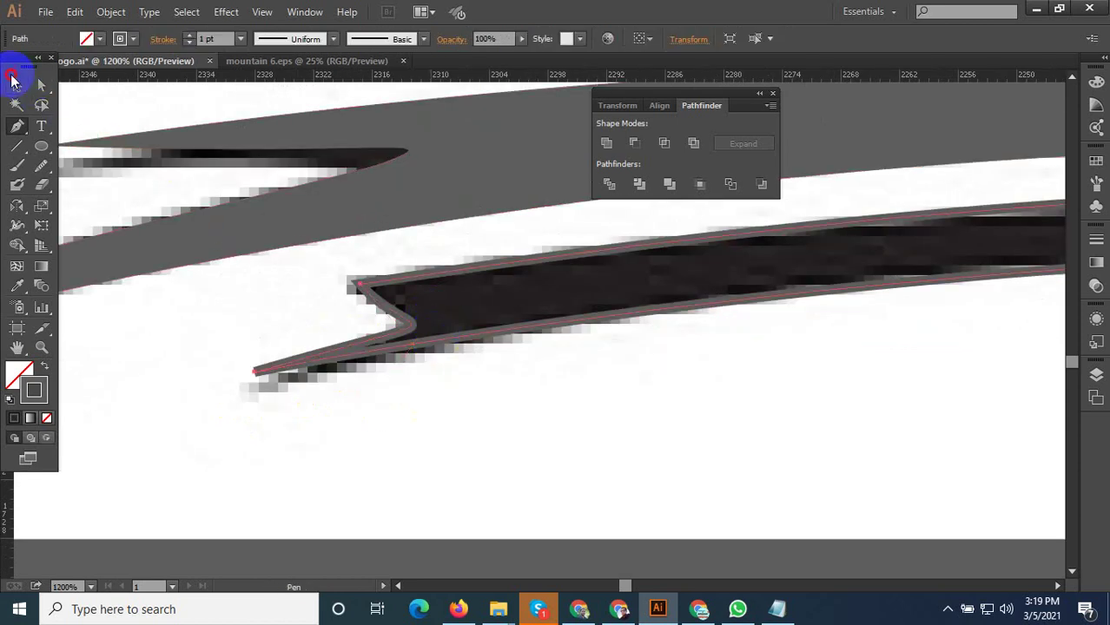
pyautogui.click(947, 609)
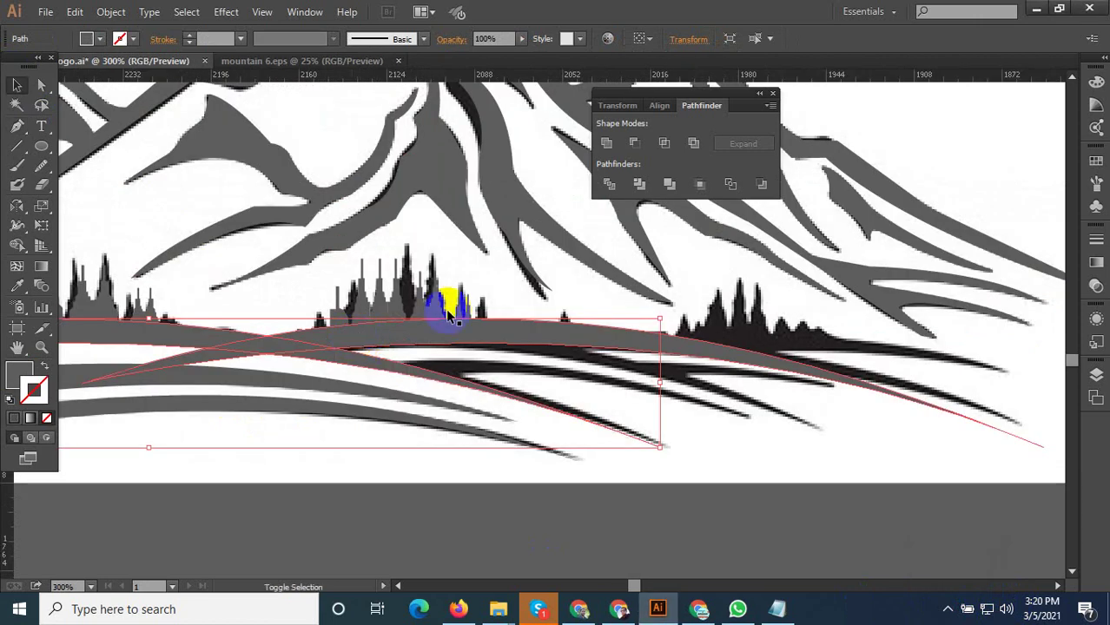
# Divide the overlapping ground stripes with Pathfinder and ungroup the pieces
pyautogui.click(612, 186)
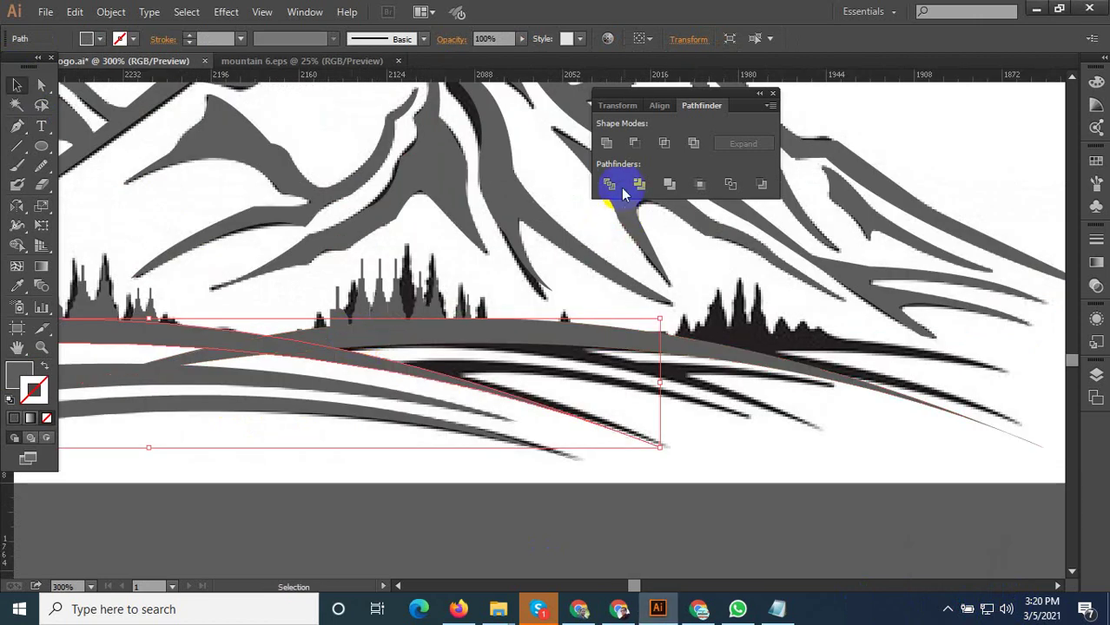
pyautogui.rightClick(293, 349)
pyautogui.click(304, 432)
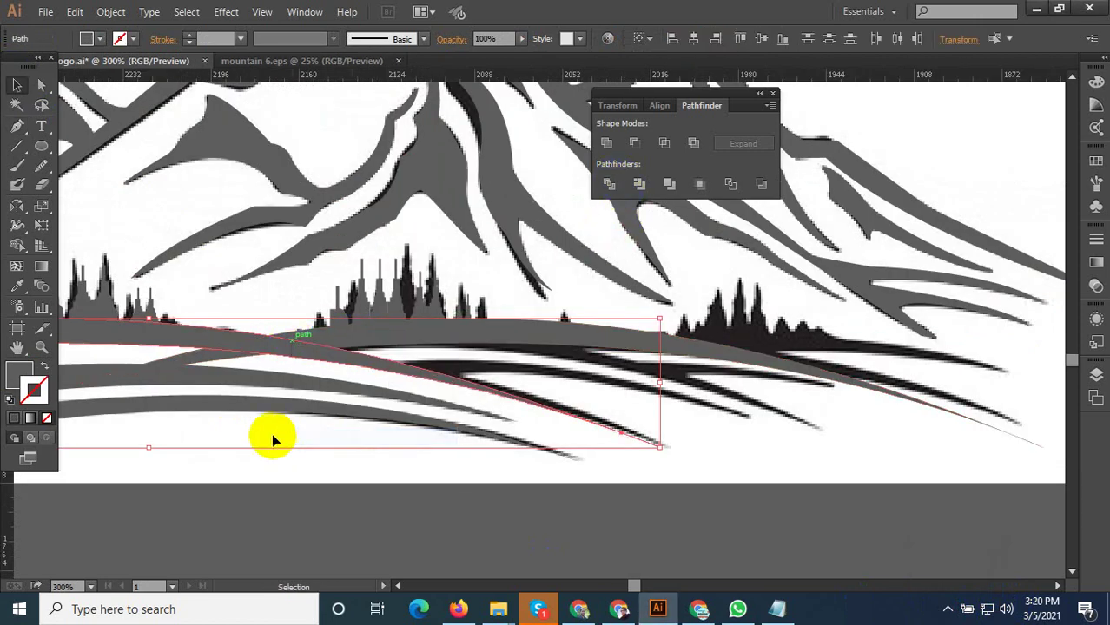
pyautogui.click(224, 371)
pyautogui.click(223, 360)
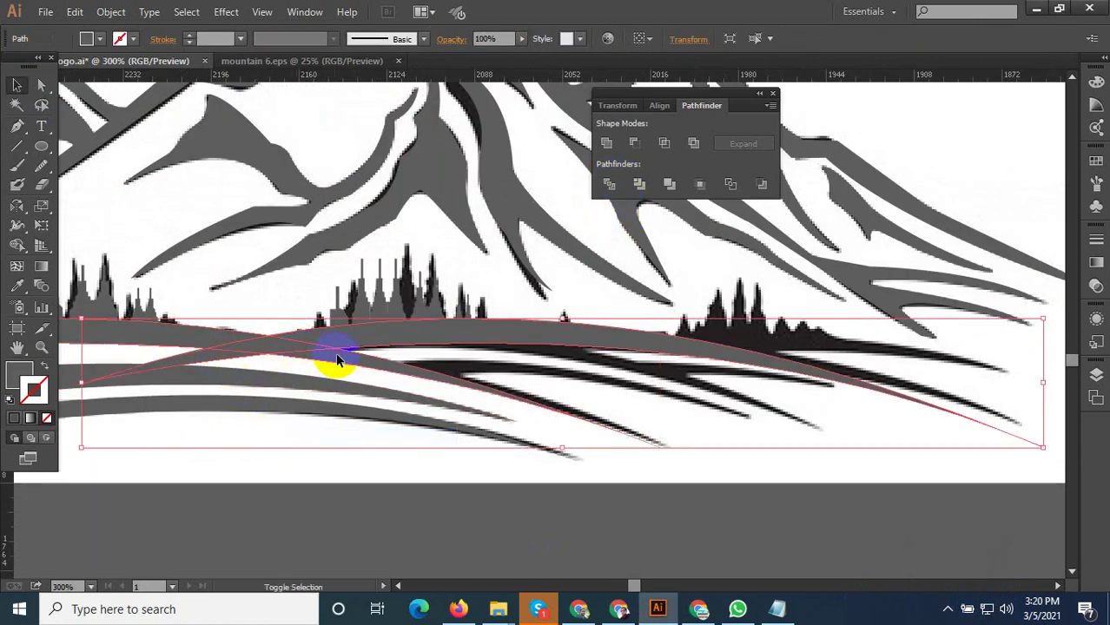
# Divide the stripe paths again, ungroup them, and delete the small left sliver
pyautogui.rightClick(278, 339)
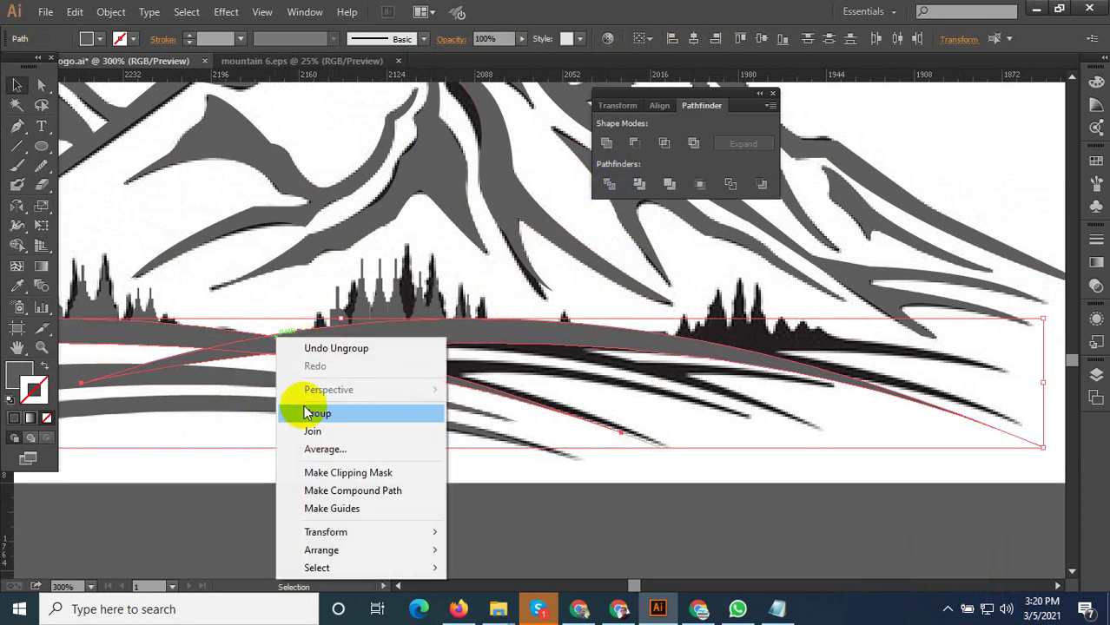
pyautogui.click(641, 201)
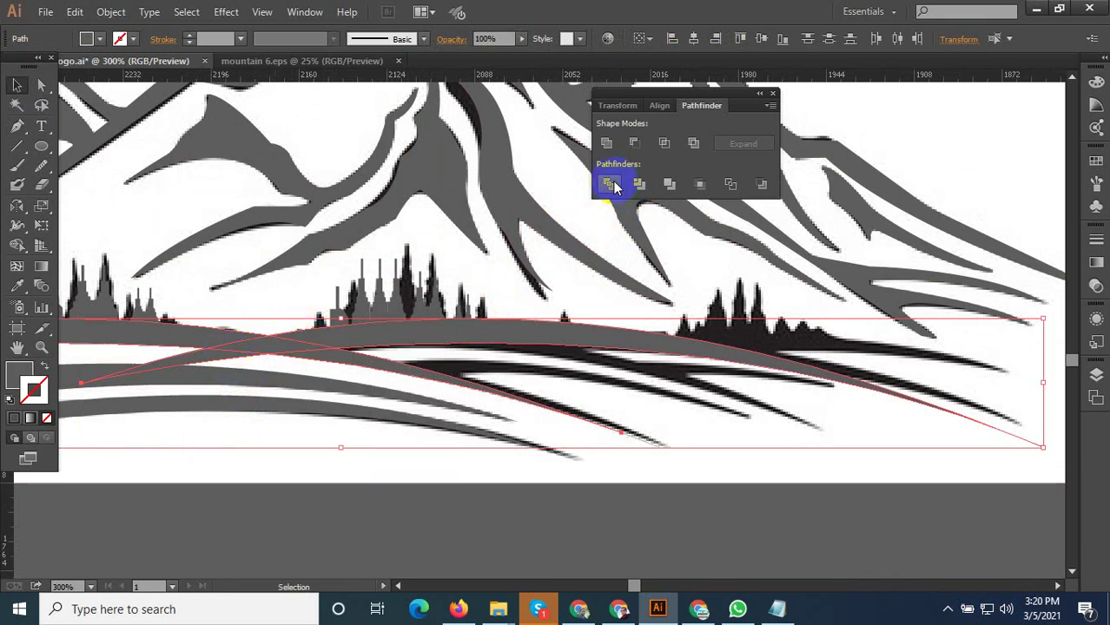
pyautogui.click(608, 184)
pyautogui.rightClick(251, 344)
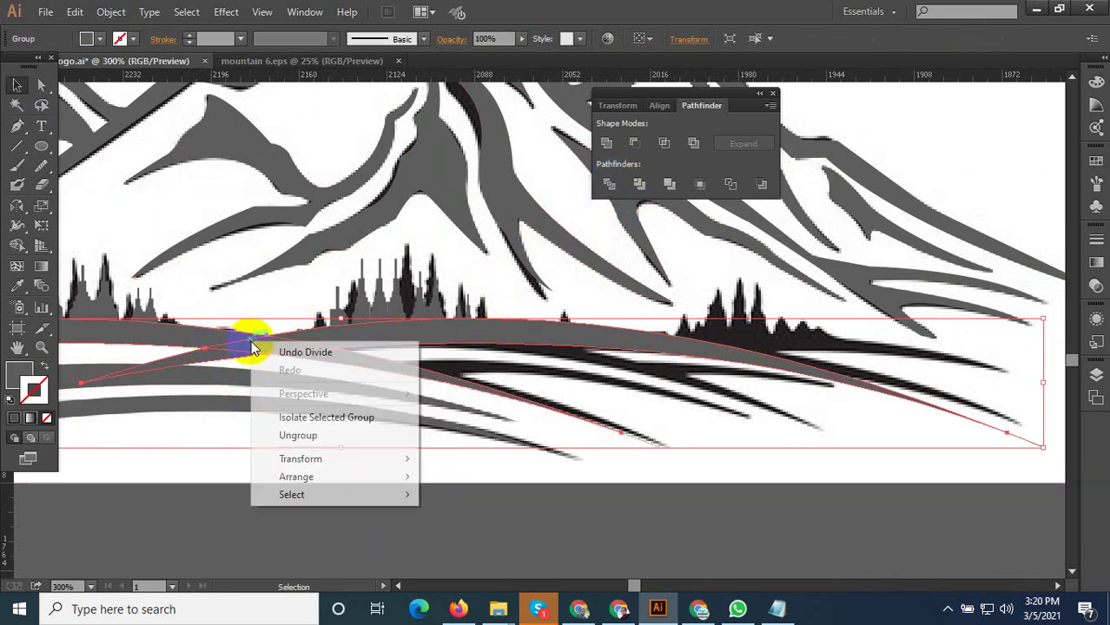
pyautogui.click(300, 437)
pyautogui.click(208, 350)
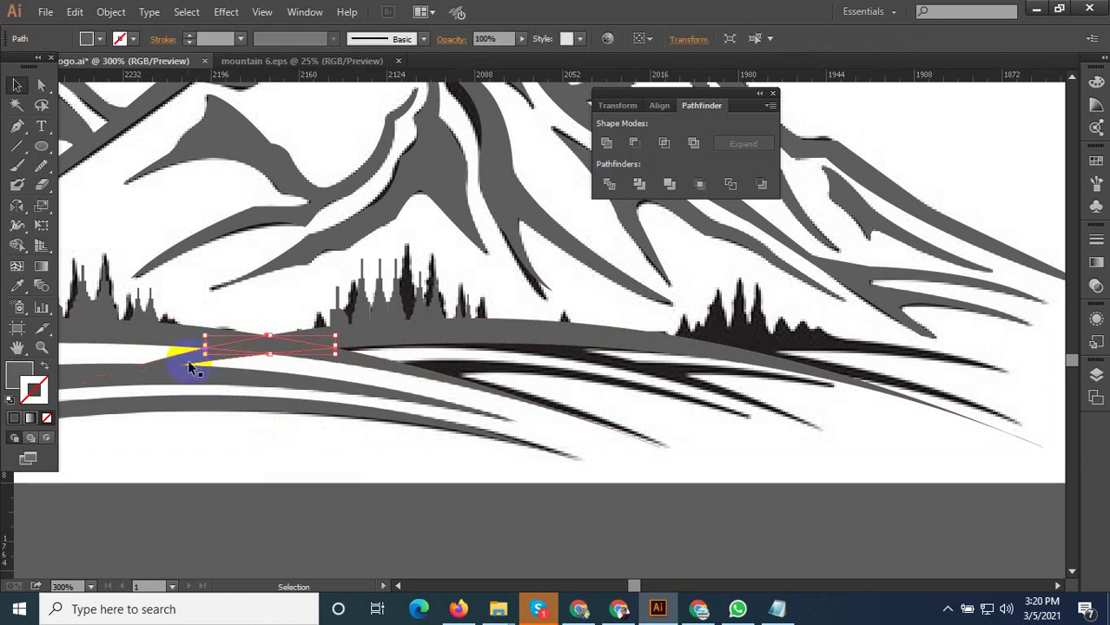
pyautogui.press('Delete')
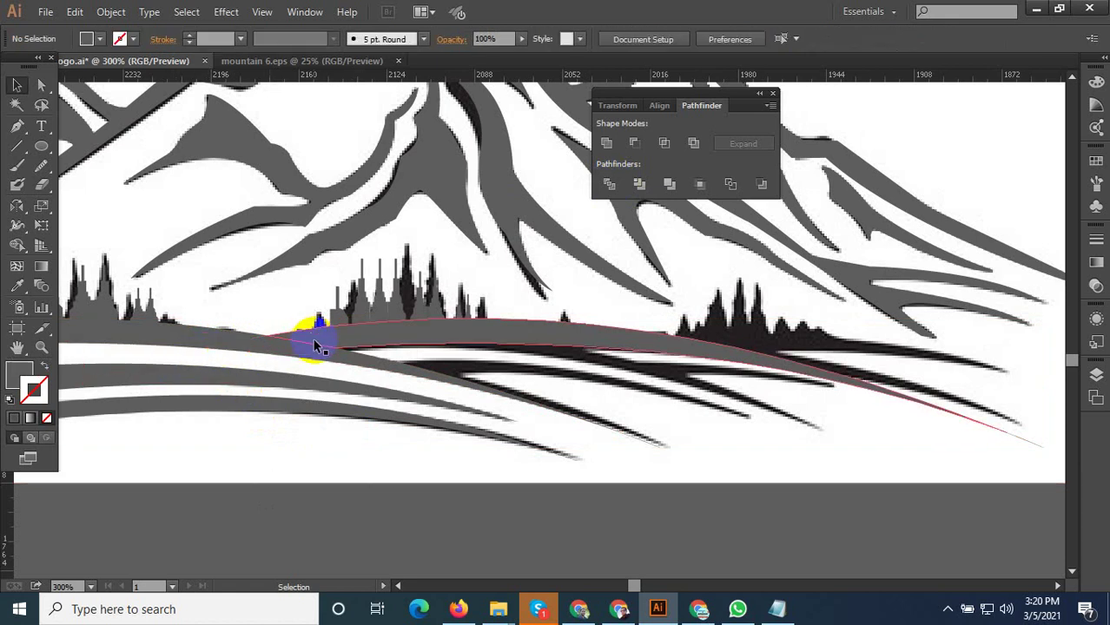
pyautogui.scroll(-1, 317, 345)
pyautogui.scroll(-3, 347, 347)
pyautogui.scroll(4, 426, 356)
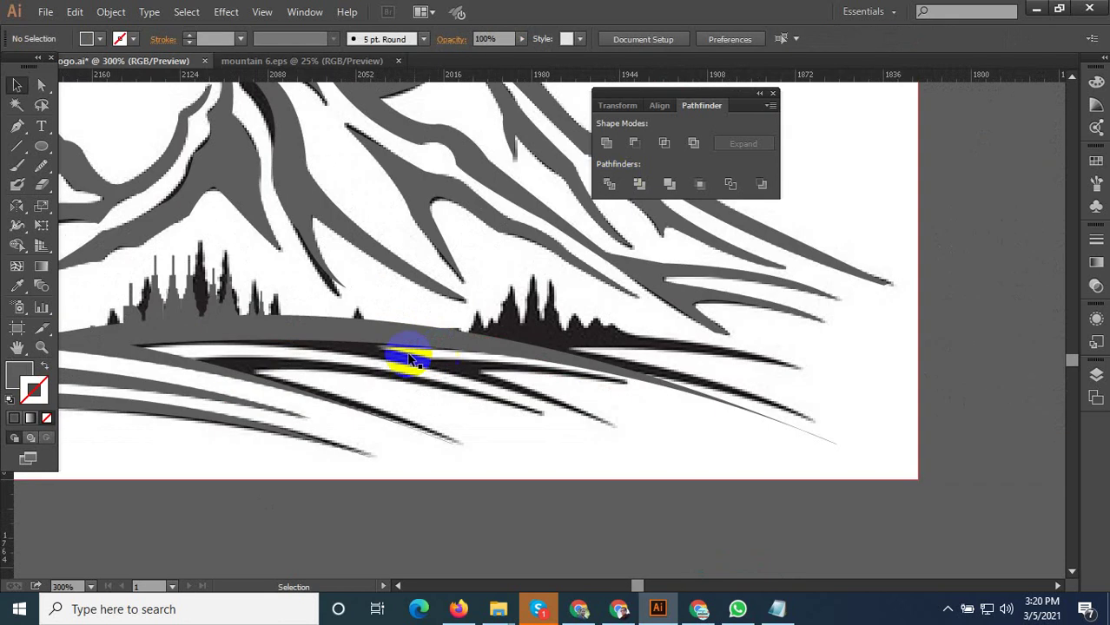
# Select the two small traced trees and group them
pyautogui.click(224, 321)
pyautogui.scroll(-3, 310, 437)
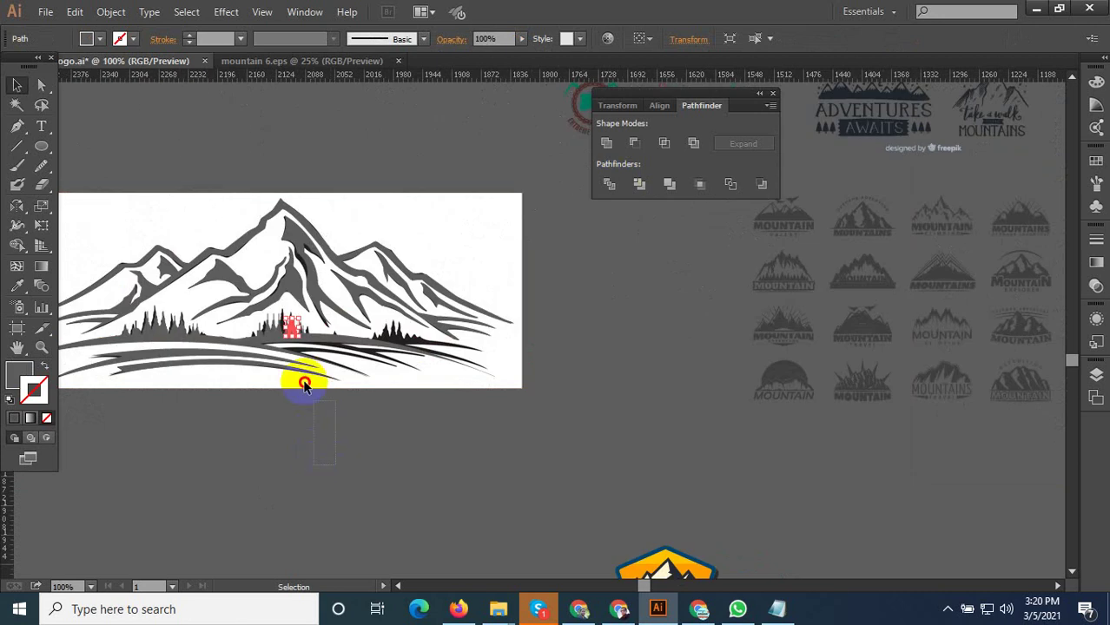
pyautogui.moveTo(253, 303); pyautogui.dragTo(260, 325)
pyautogui.scroll(2, 273, 355)
pyautogui.click(295, 395)
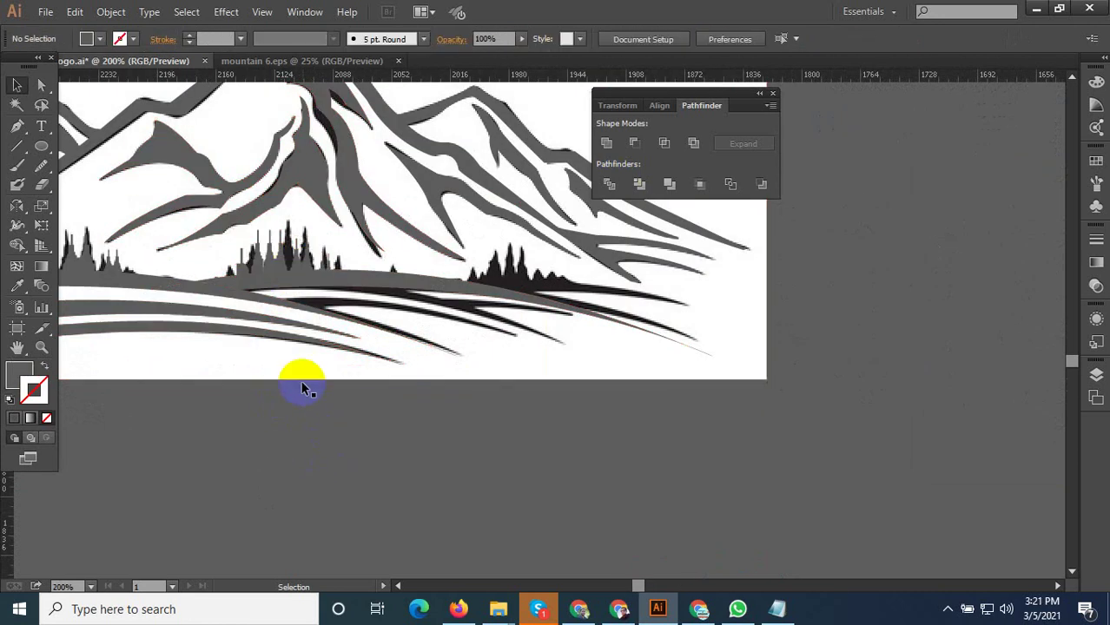
pyautogui.scroll(2, 292, 275)
pyautogui.keyDown('shift'); pyautogui.click(240, 250); pyautogui.keyUp('shift')
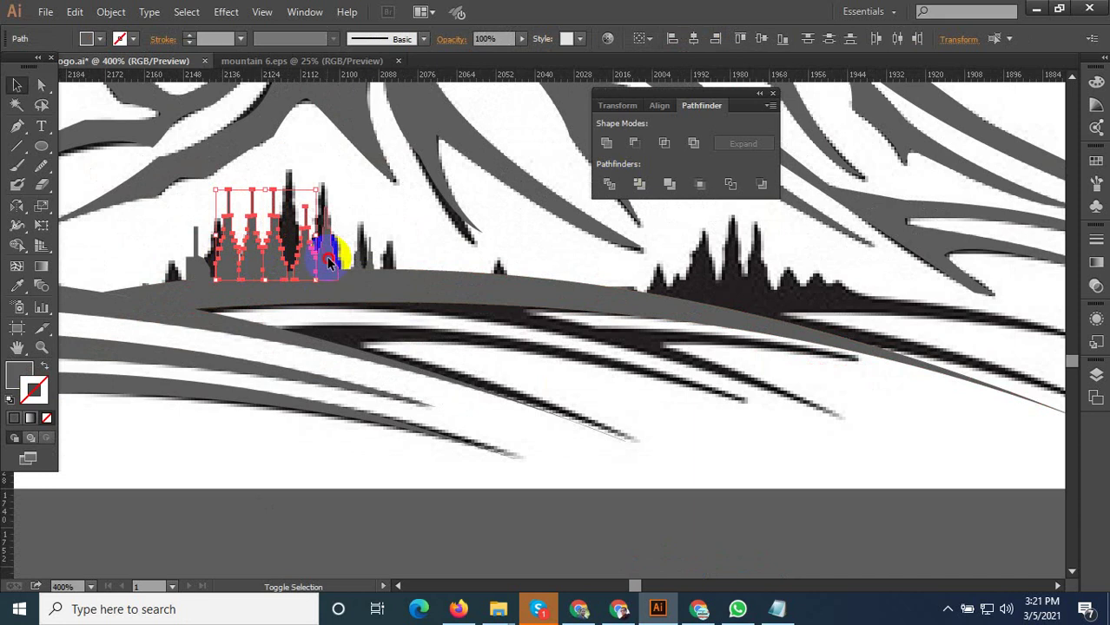
pyautogui.keyDown('shift'); pyautogui.click(353, 263); pyautogui.keyUp('shift')
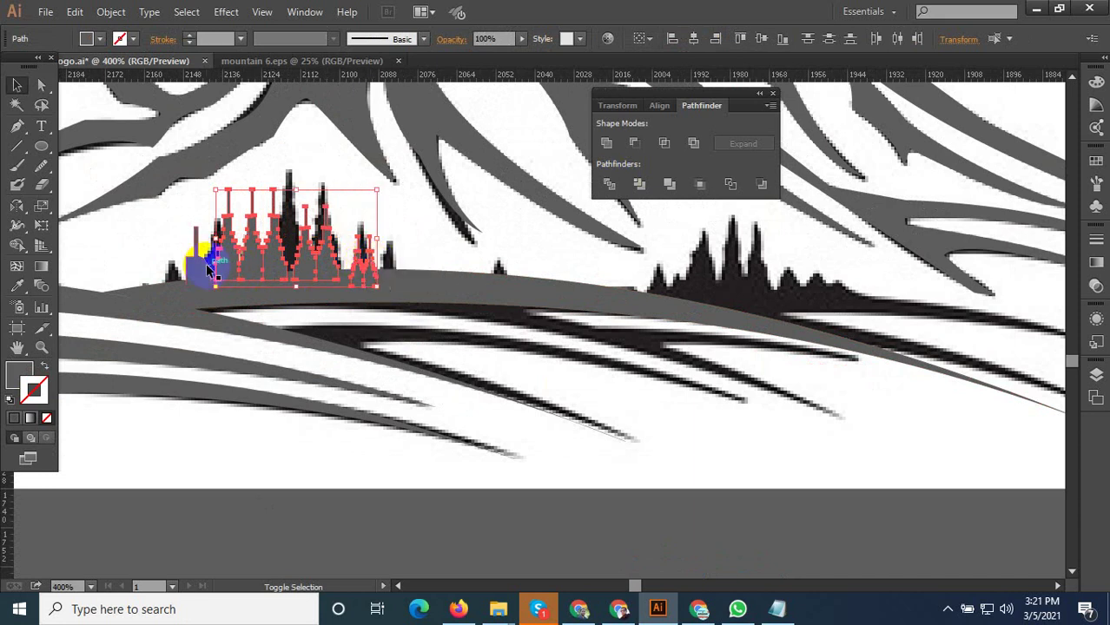
pyautogui.rightClick(247, 268)
pyautogui.click(287, 343)
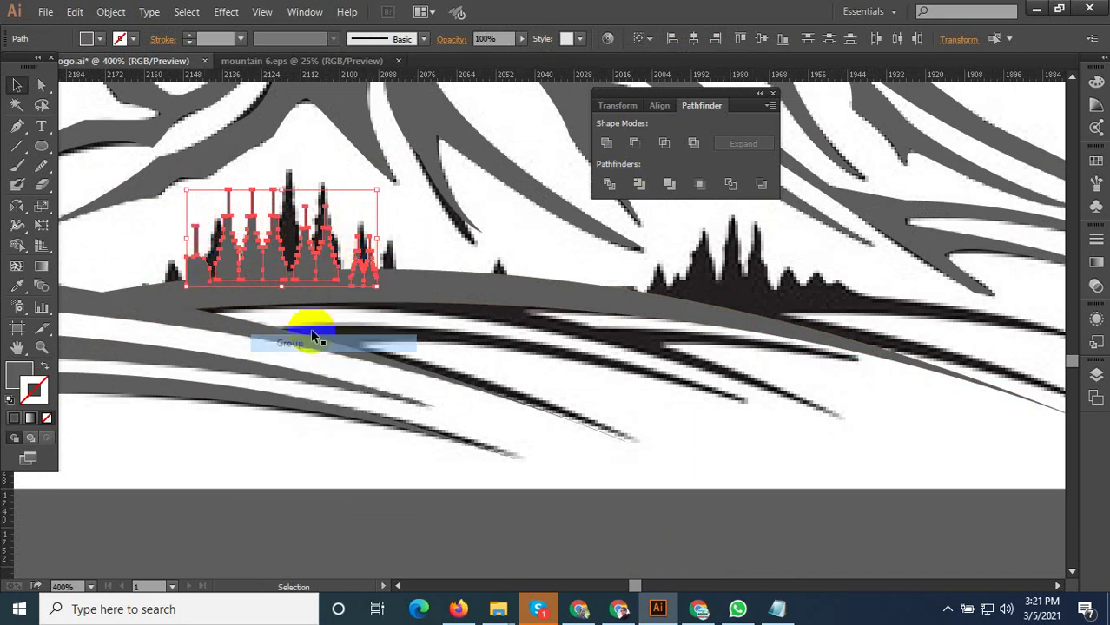
# Alt-drag a copy of the tree group and ground stripe onto the right-hand treeline
pyautogui.scroll(-2, 321, 328)
pyautogui.click(372, 312)
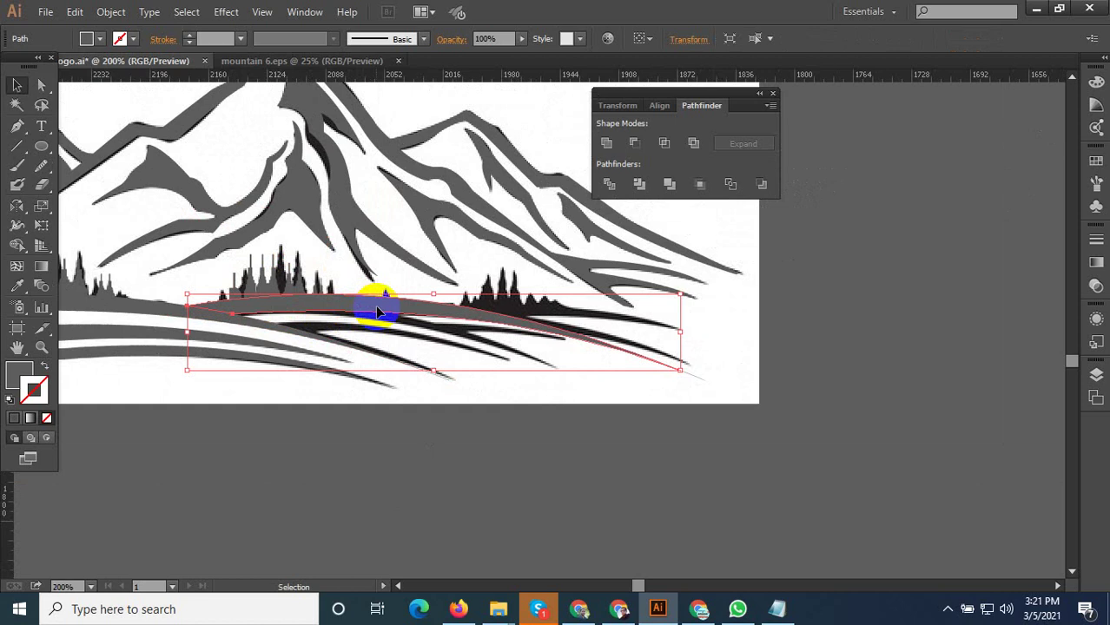
pyautogui.keyDown('shift'); pyautogui.click(292, 288); pyautogui.keyUp('shift')
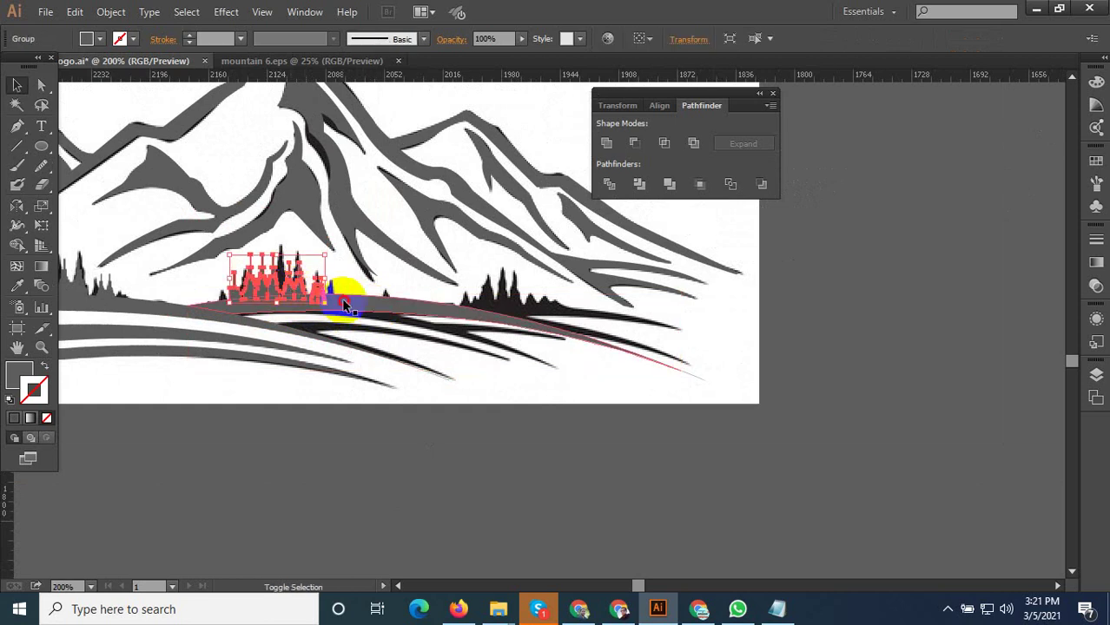
pyautogui.moveTo(345, 300); pyautogui.dragTo(607, 315)
# Narrow the copied ground stripe, tilt it counter-clockwise and move it up under the trees
pyautogui.click(924, 290)
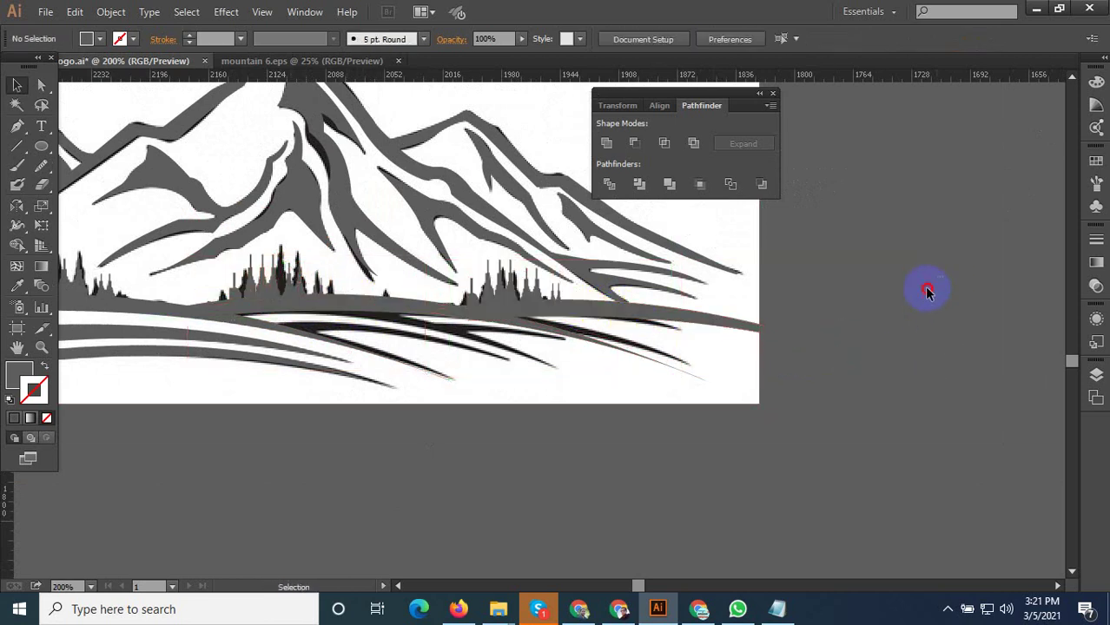
pyautogui.click(887, 364)
pyautogui.moveTo(922, 341); pyautogui.dragTo(710, 338)
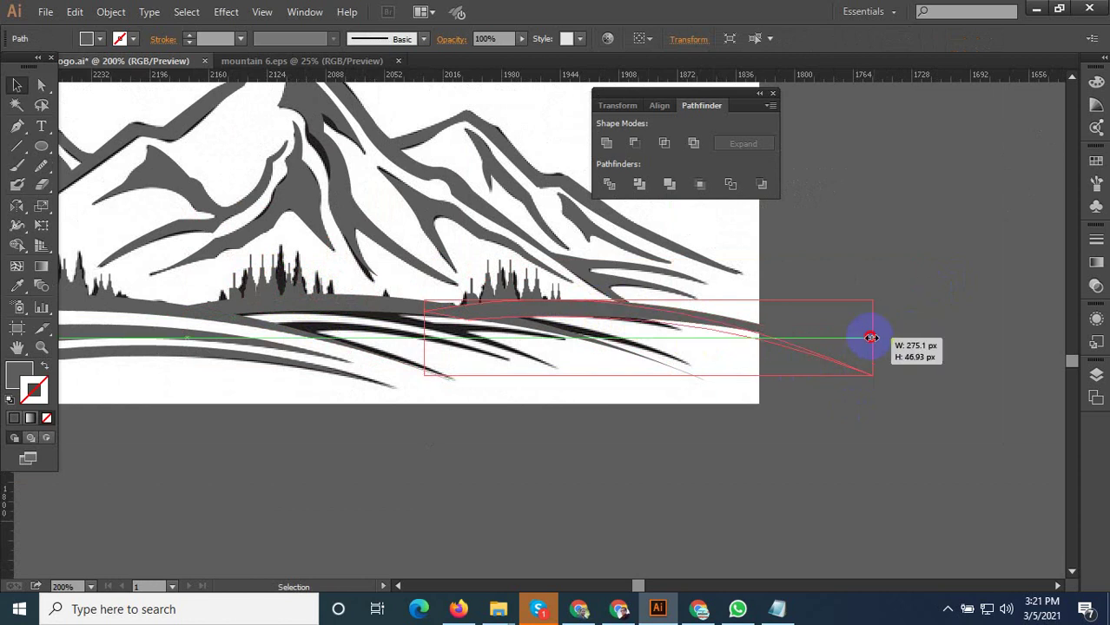
pyautogui.scroll(2, 640, 343)
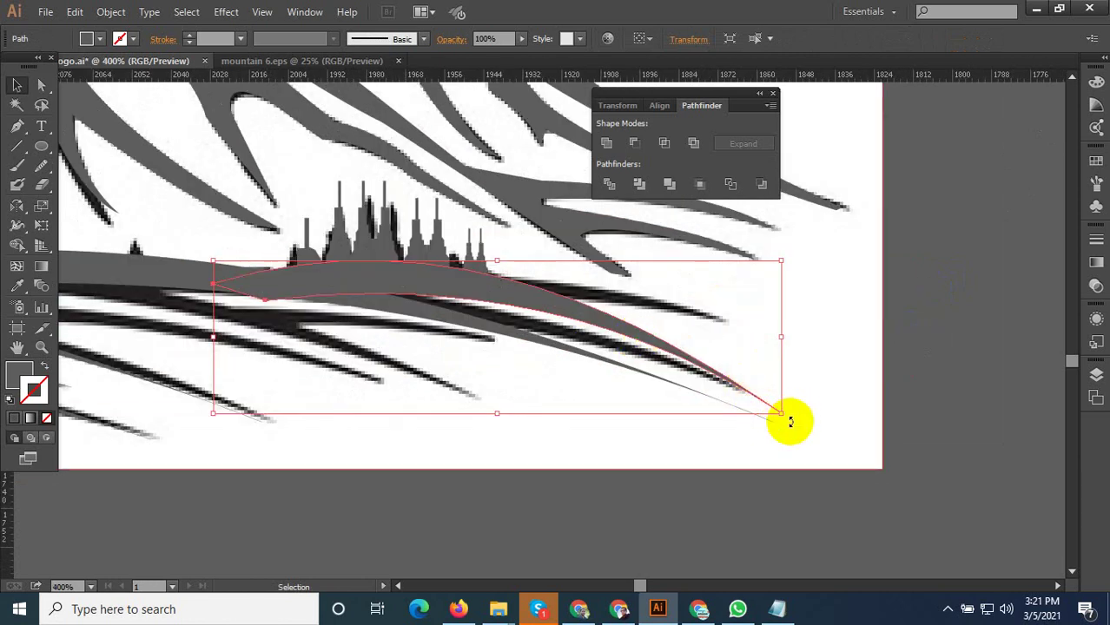
pyautogui.moveTo(790, 422)
pyautogui.mouseDown()
pyautogui.moveTo(786, 357)
pyautogui.moveTo(735, 354)
pyautogui.mouseUp()
pyautogui.scroll(1, 312, 324)
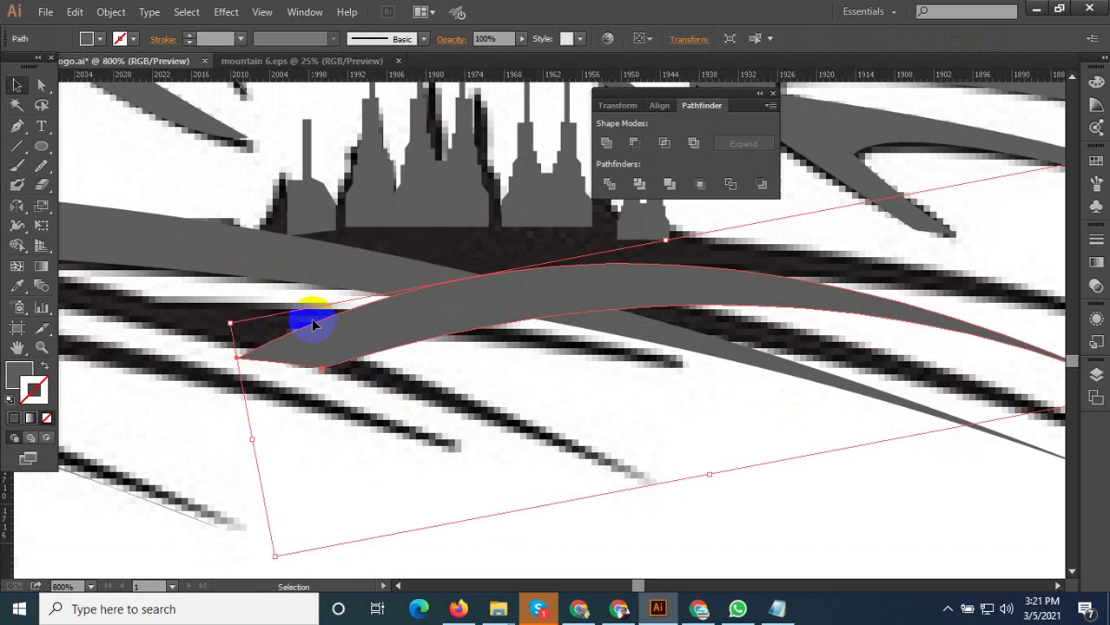
pyautogui.moveTo(312, 324); pyautogui.dragTo(317, 243)
# Flatten the stripe, rotate it near horizontal, widen it slightly and lower it under the treeline
pyautogui.scroll(-1, 248, 310)
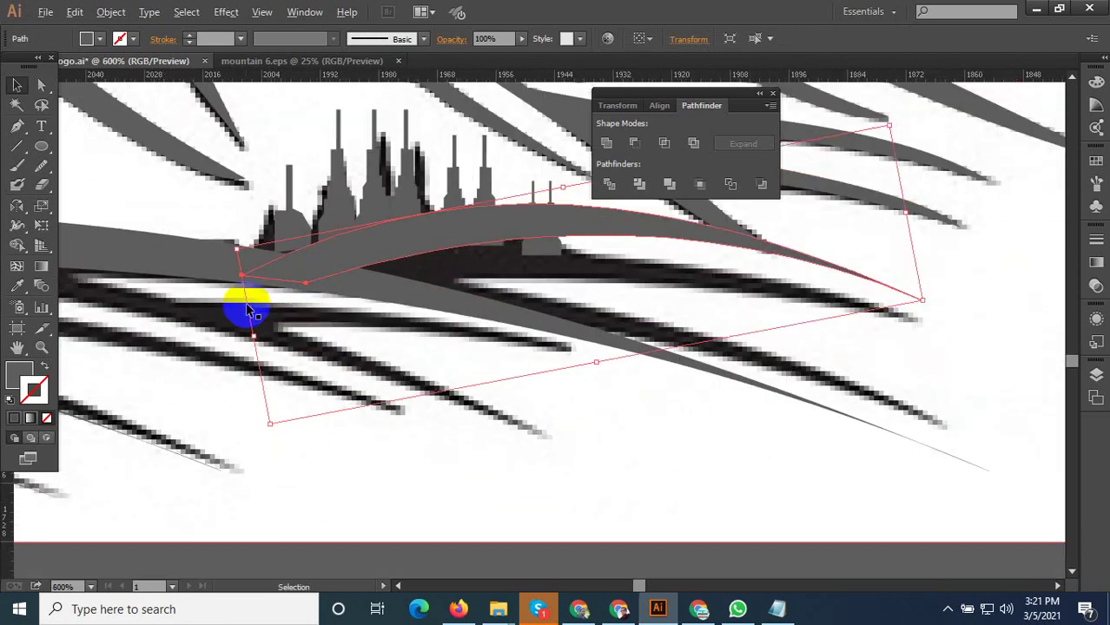
pyautogui.moveTo(563, 186); pyautogui.dragTo(569, 224)
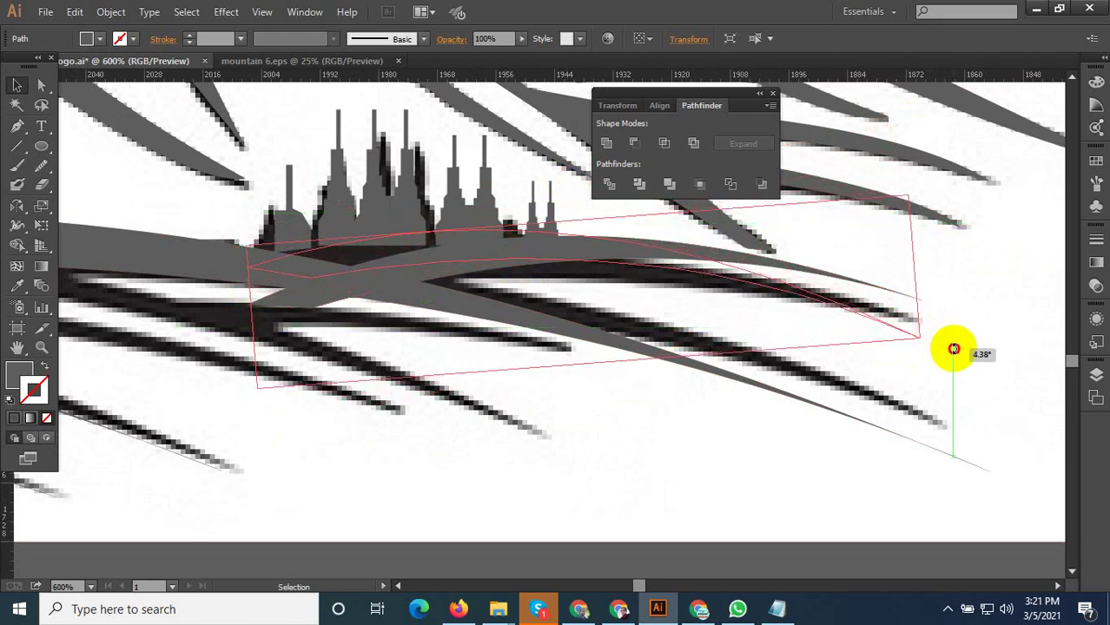
pyautogui.moveTo(930, 305); pyautogui.dragTo(953, 349)
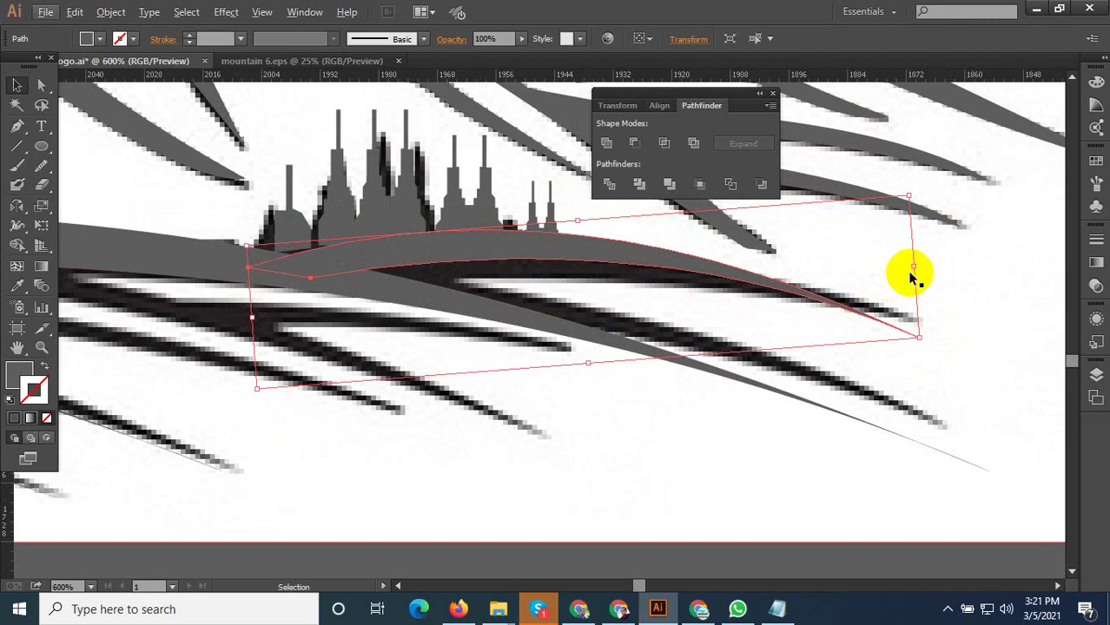
pyautogui.moveTo(916, 266); pyautogui.dragTo(941, 265)
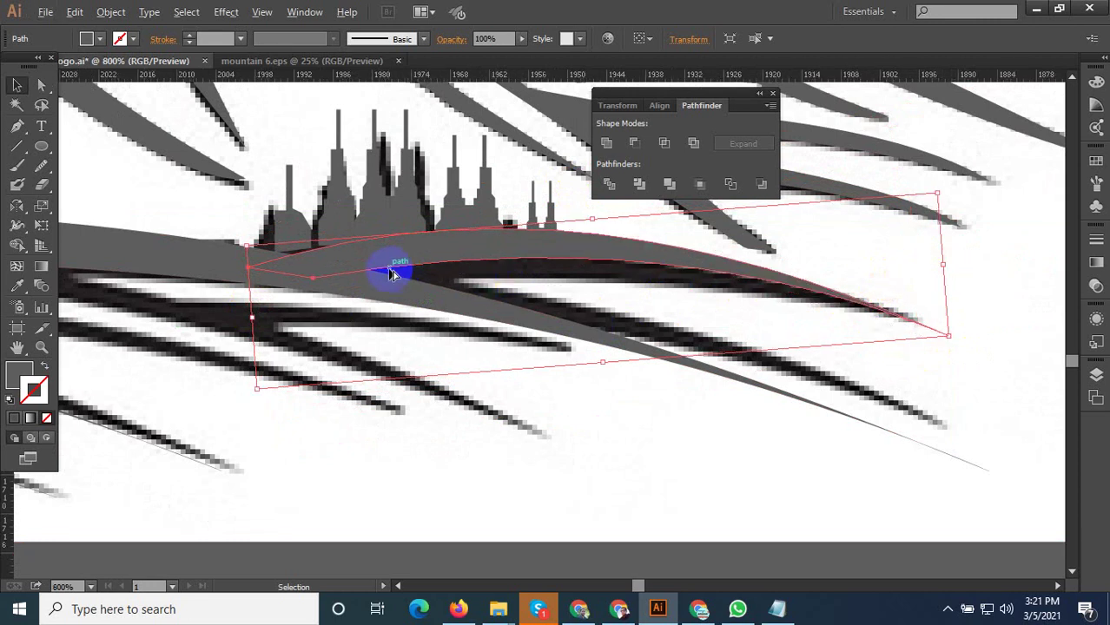
pyautogui.scroll(2, 389, 268)
pyautogui.moveTo(424, 254); pyautogui.dragTo(431, 299)
pyautogui.scroll(-1, 417, 277)
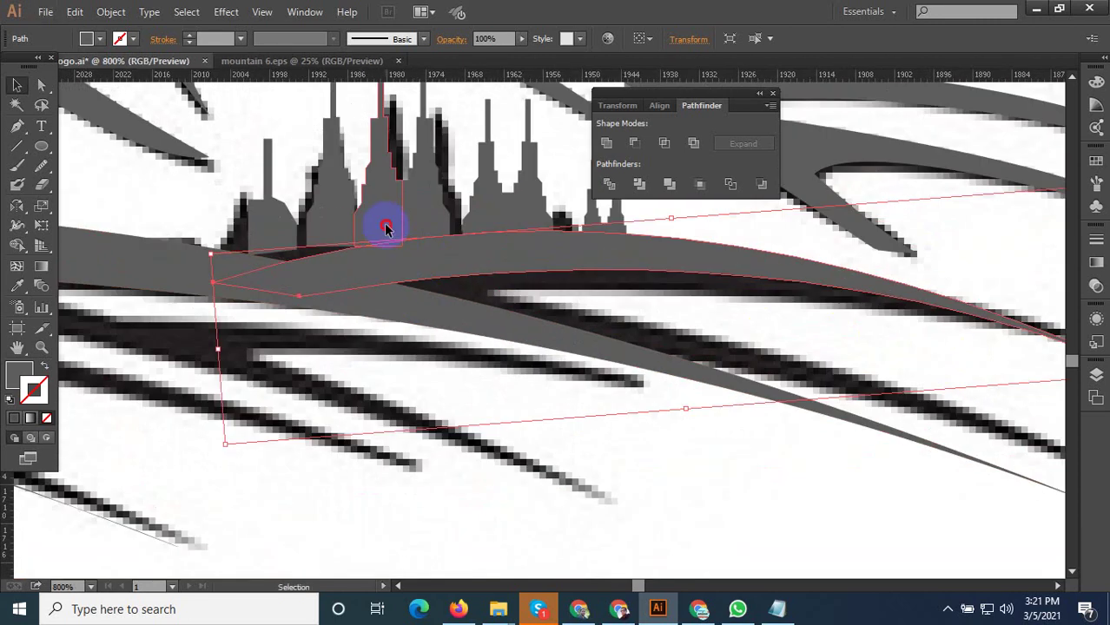
# Nudge the copied tree group slightly right onto the stripe and clear the selection
pyautogui.click(363, 232)
pyautogui.moveTo(363, 233); pyautogui.dragTo(440, 237)
pyautogui.scroll(-5, 394, 346)
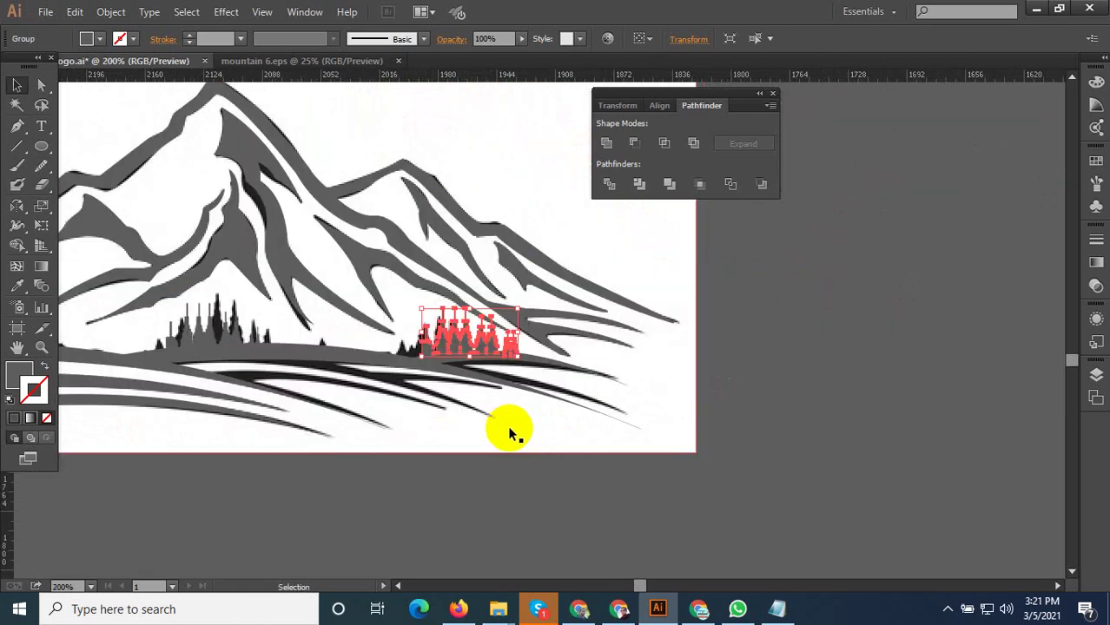
pyautogui.scroll(-4, 651, 438)
pyautogui.click(441, 453)
pyautogui.scroll(4, 441, 434)
pyautogui.scroll(2, 441, 434)
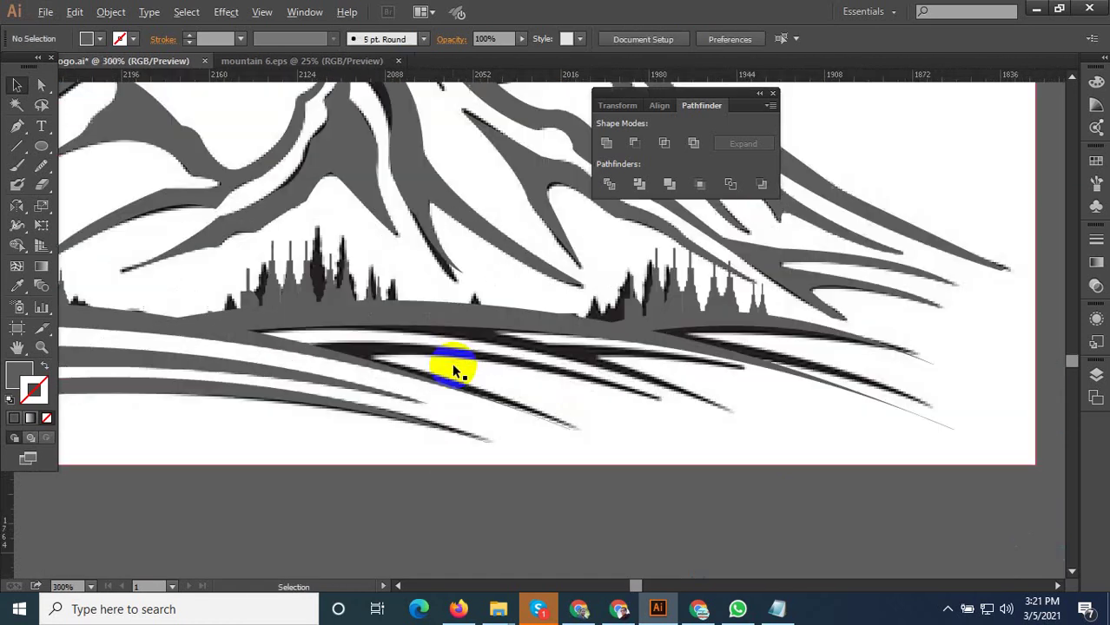
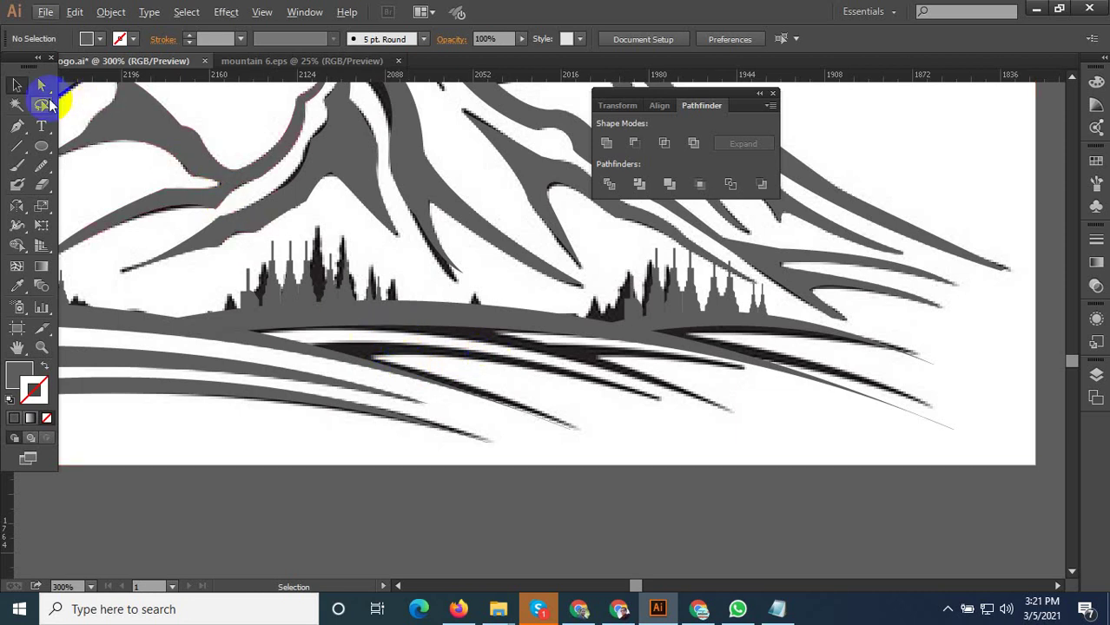
# Start a new Pen path on the lower swoosh line with its first curved anchors
pyautogui.click(17, 126)
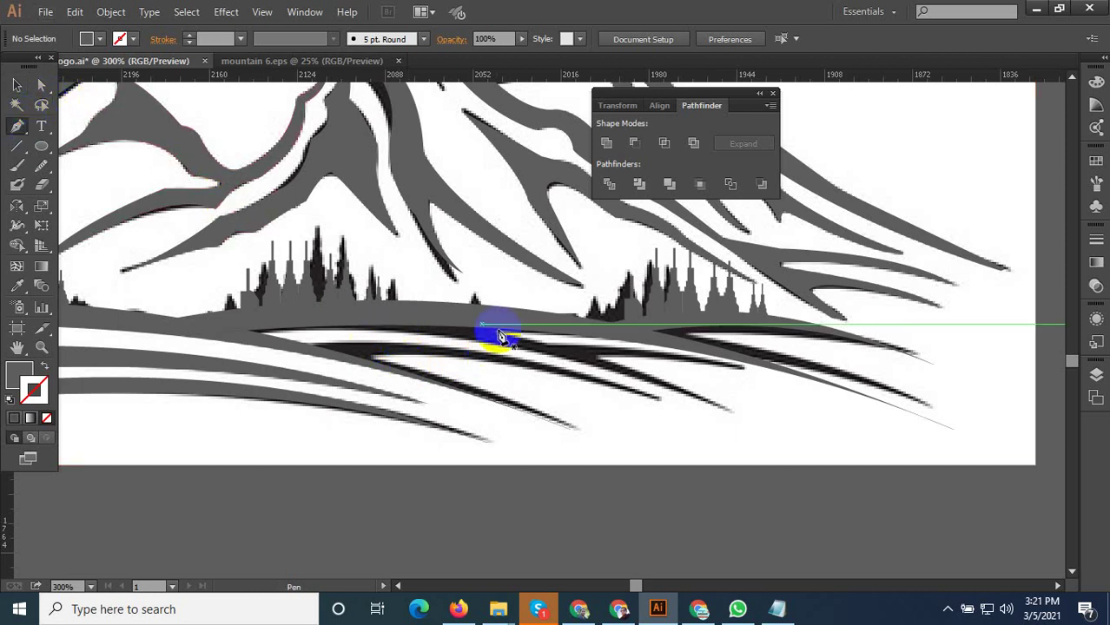
pyautogui.click(387, 332)
pyautogui.scroll(-3, 433, 304)
pyautogui.scroll(4, 574, 367)
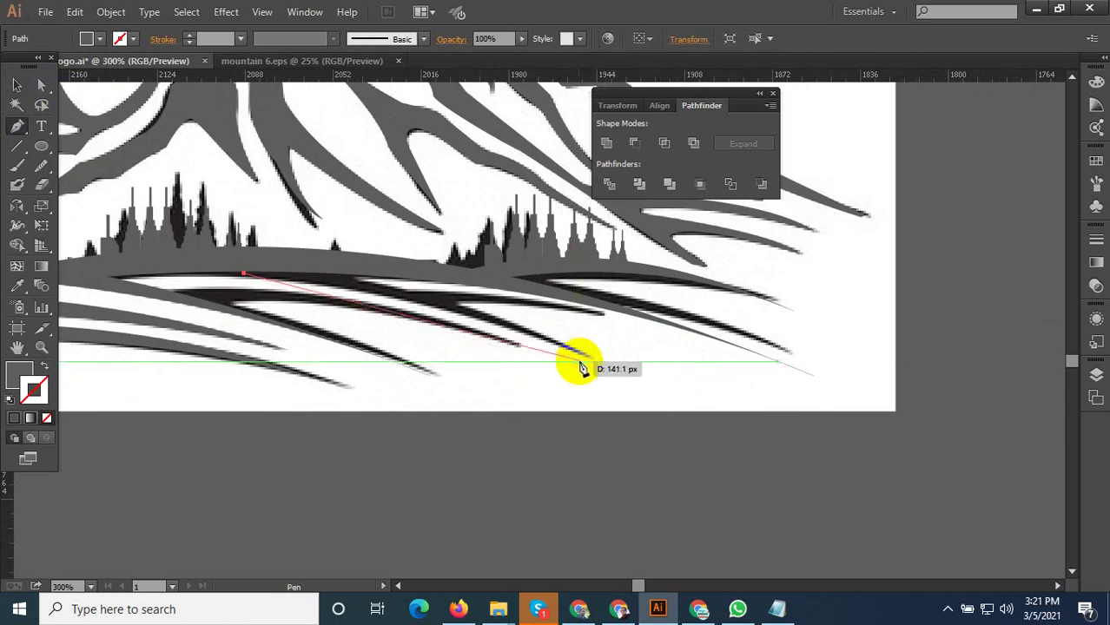
pyautogui.click(578, 347)
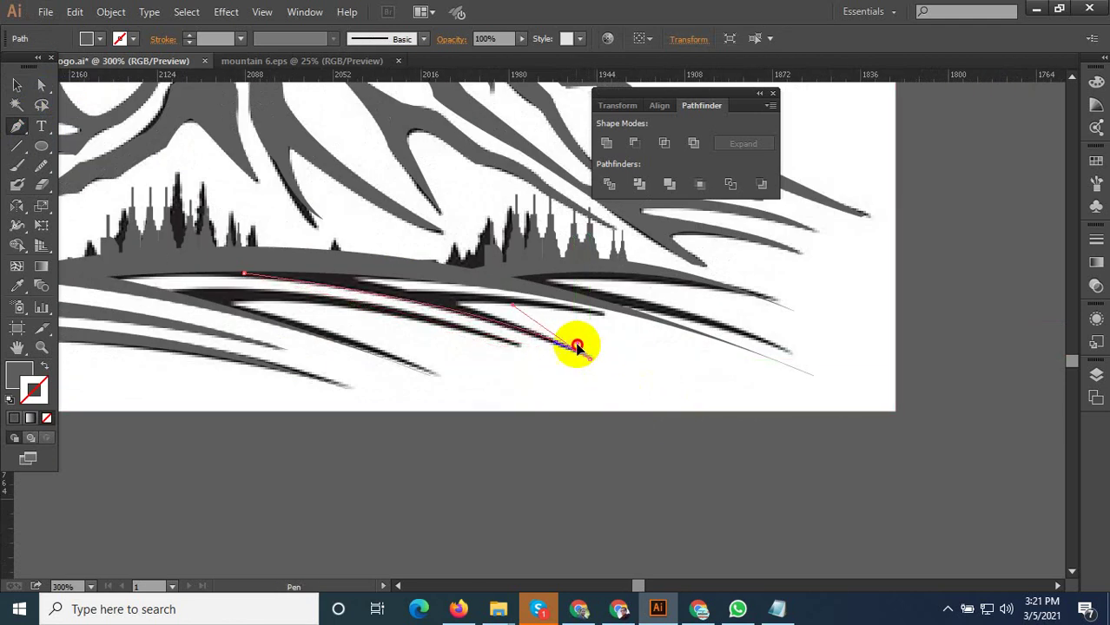
pyautogui.moveTo(455, 304)
pyautogui.mouseDown()
pyautogui.moveTo(600, 323)
pyautogui.moveTo(368, 301)
pyautogui.mouseUp()
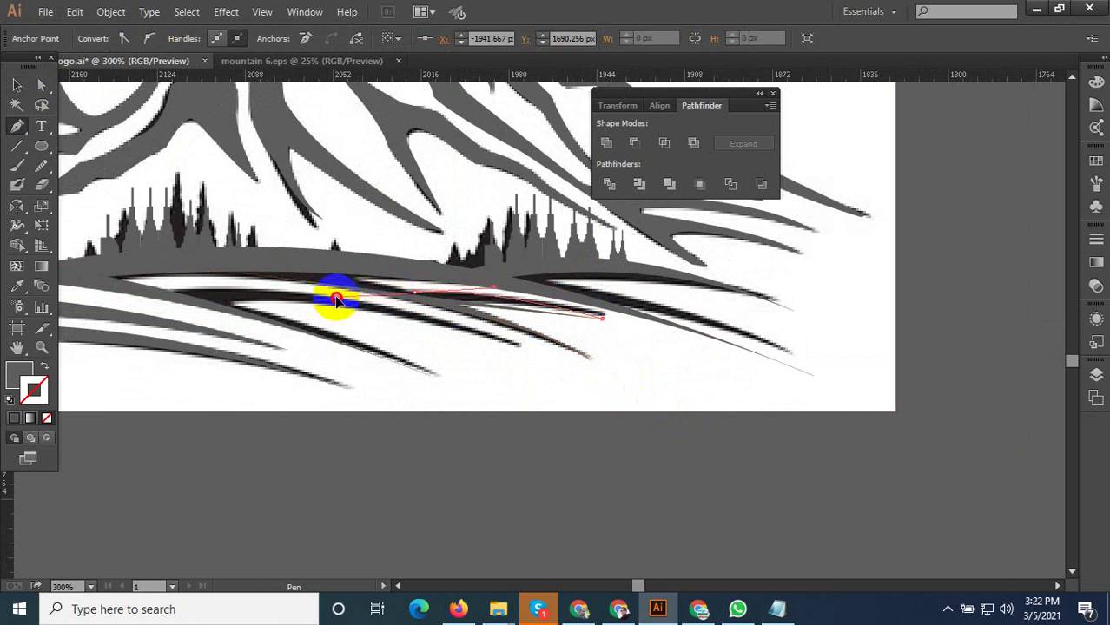
# Curve the path back toward its start to close the tapered swoosh shape
pyautogui.moveTo(330, 266); pyautogui.dragTo(283, 287)
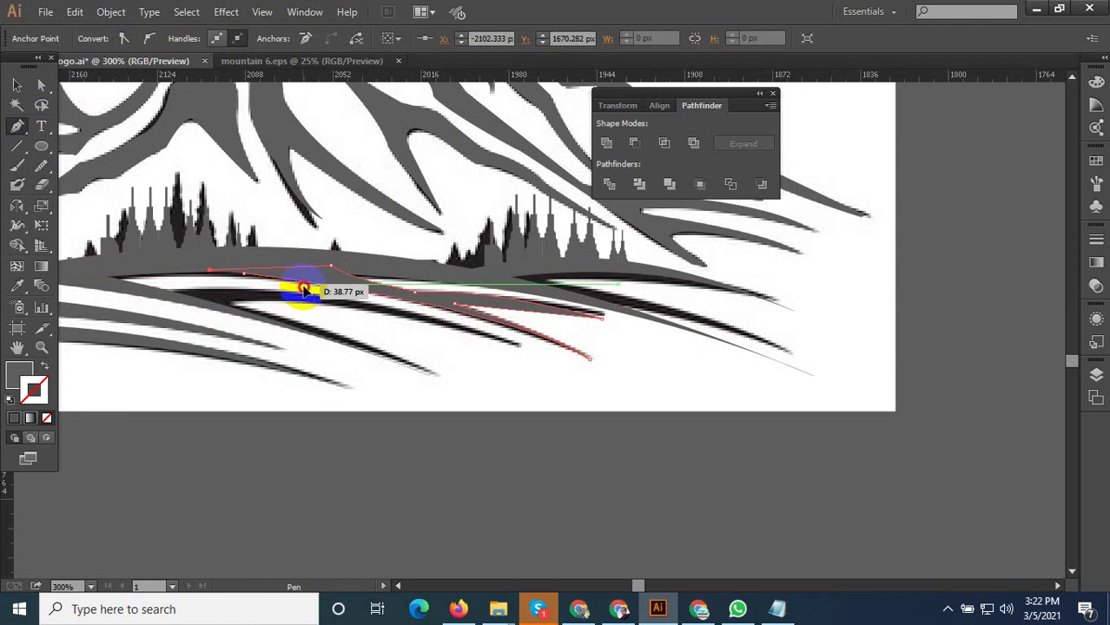
pyautogui.moveTo(283, 286); pyautogui.dragTo(347, 290)
pyautogui.scroll(2, 313, 286)
pyautogui.moveTo(441, 314); pyautogui.dragTo(441, 307)
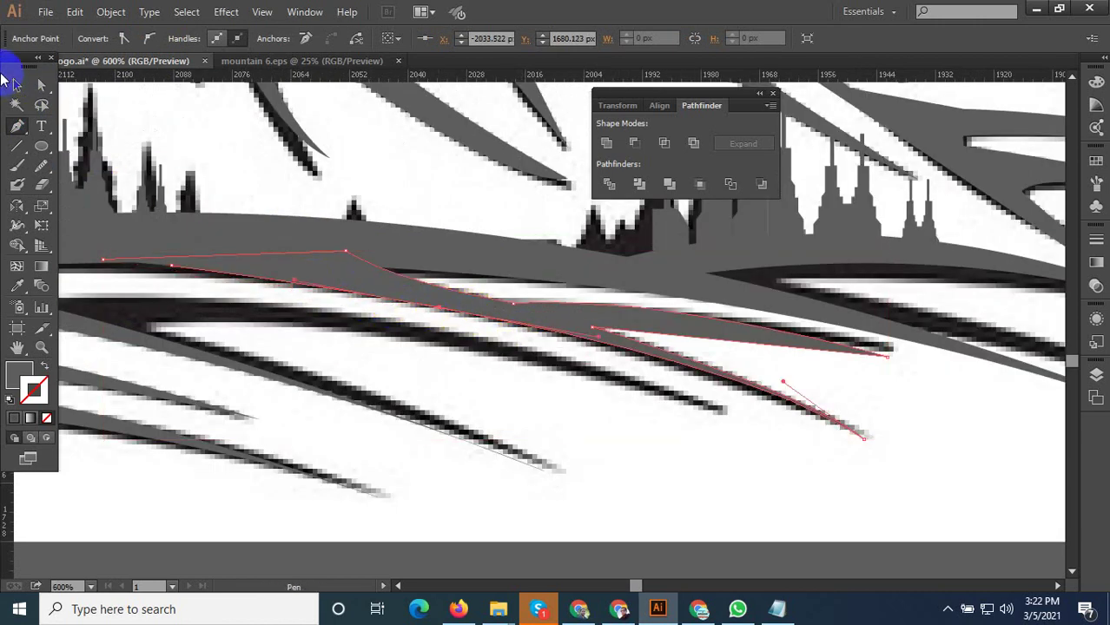
pyautogui.click(17, 85)
pyautogui.scroll(-2, 370, 290)
pyautogui.scroll(-3, 645, 391)
# Move the mountain reference image off to the upper left, away from the traced paths
pyautogui.scroll(-3, 644, 392)
pyautogui.click(639, 392)
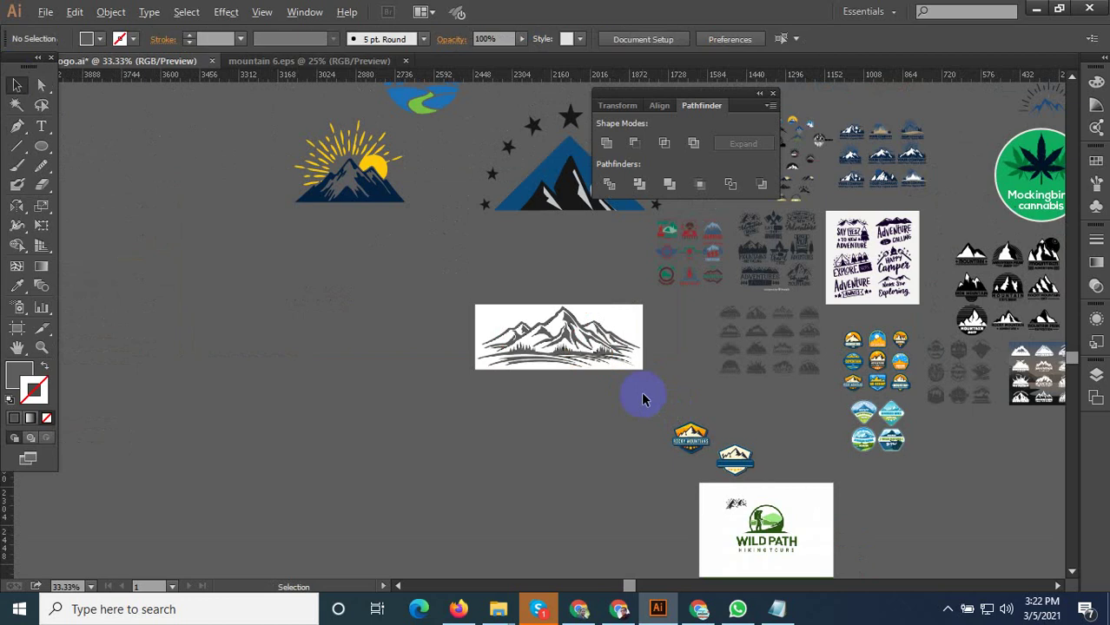
pyautogui.scroll(2, 634, 348)
pyautogui.click(632, 258)
pyautogui.moveTo(632, 257); pyautogui.dragTo(263, 169)
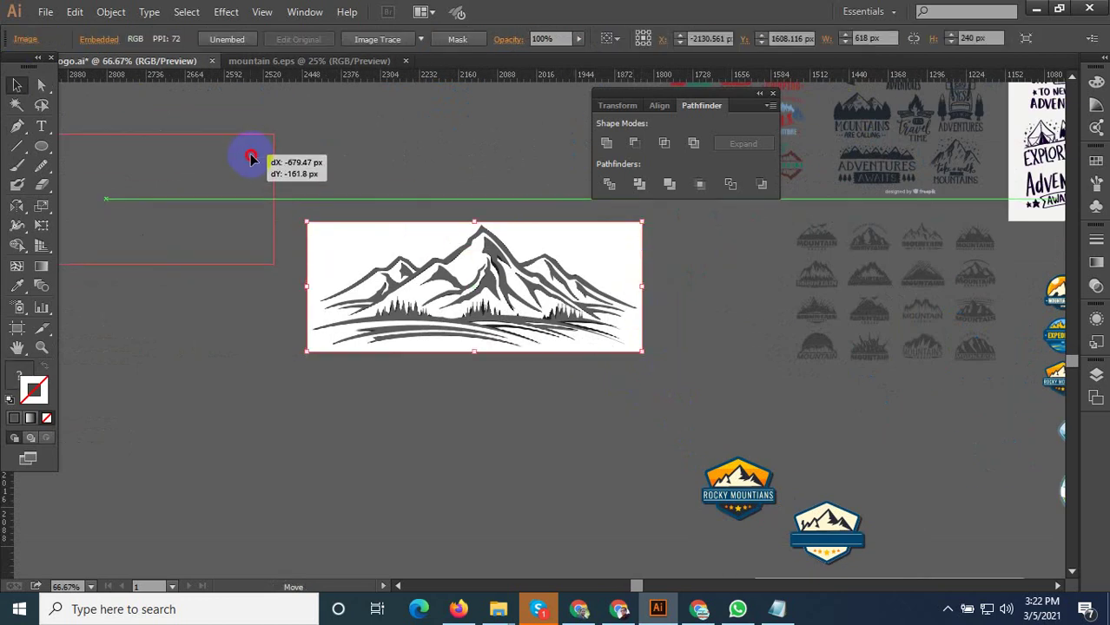
pyautogui.click(542, 393)
# Fill all the traced mountain paths solid black using the Paint Bucket
pyautogui.moveTo(324, 211); pyautogui.dragTo(360, 178)
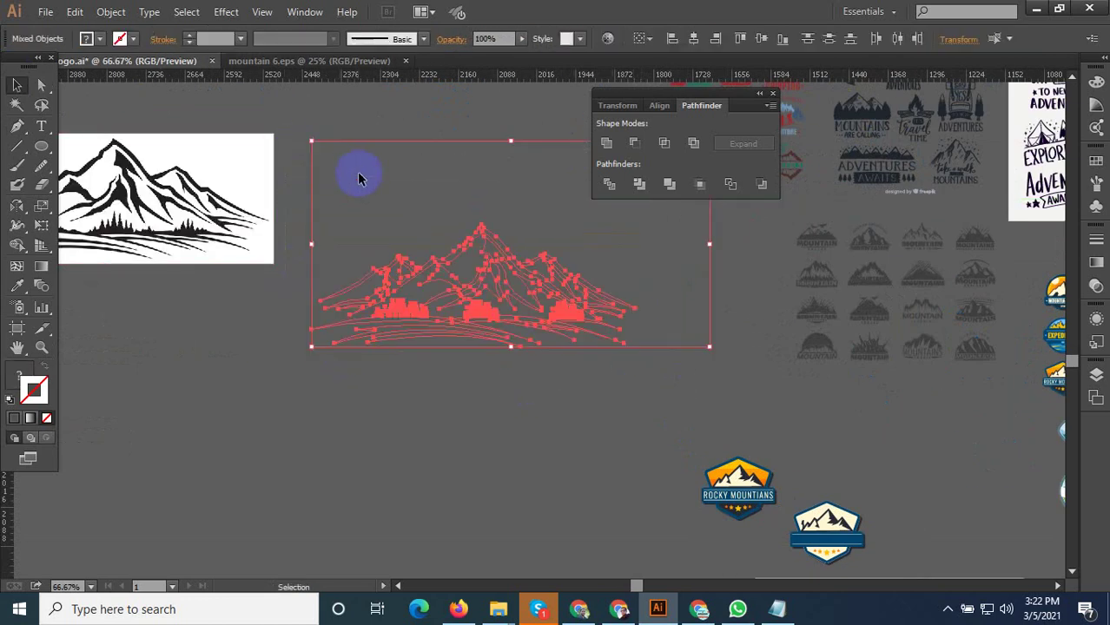
pyautogui.click(35, 269)
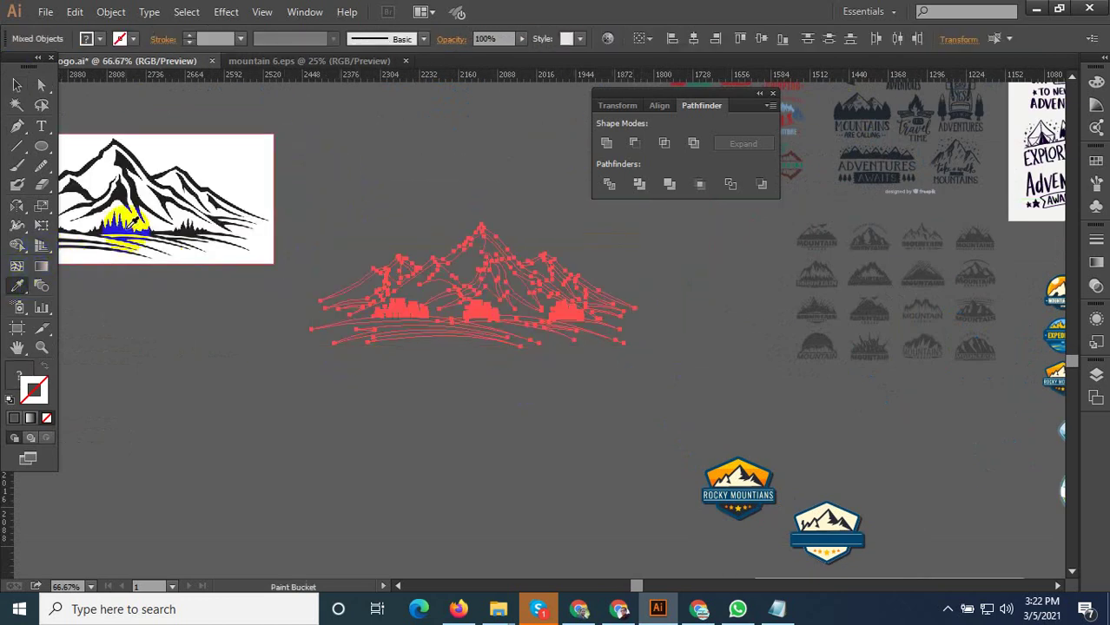
pyautogui.keyDown('alt'); pyautogui.click(126, 227); pyautogui.keyUp('alt')
pyautogui.click(17, 84)
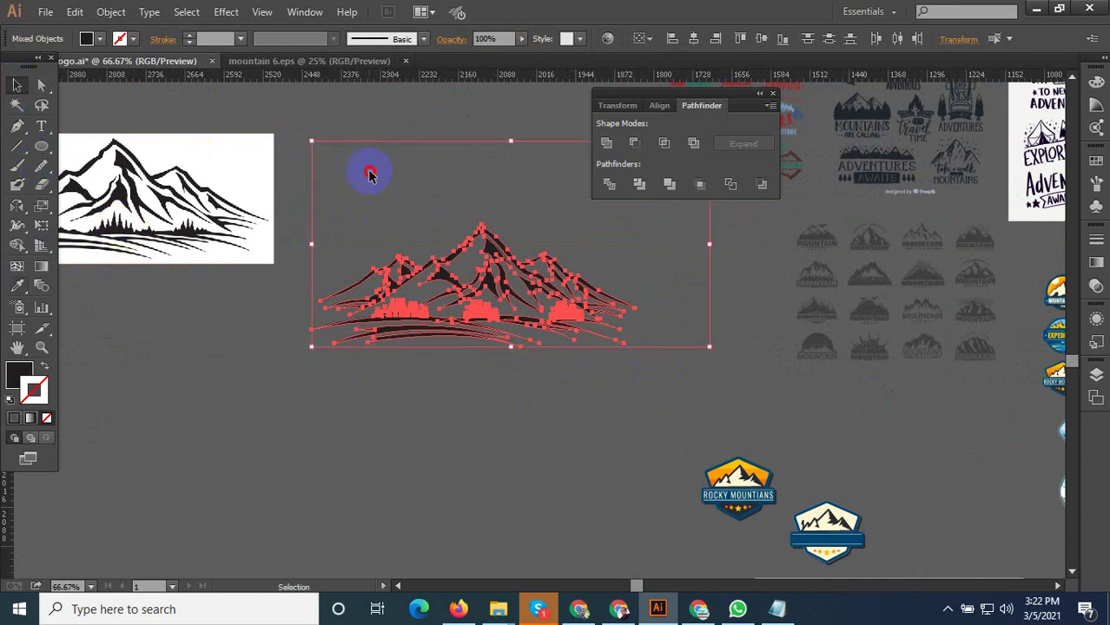
pyautogui.click(351, 235)
pyautogui.scroll(3, 582, 295)
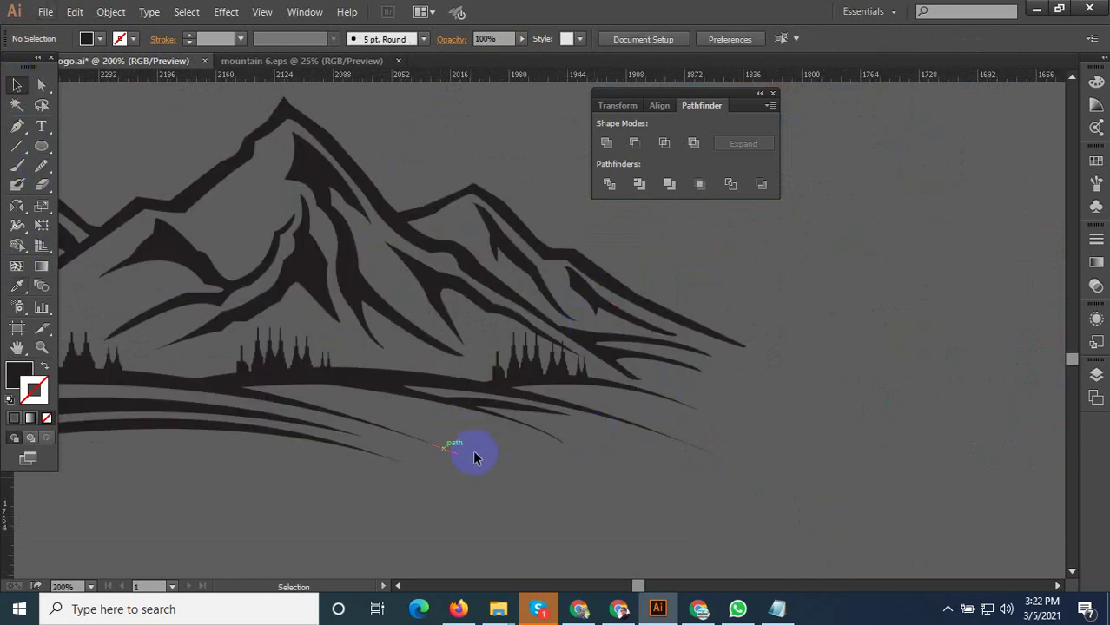
pyautogui.scroll(-1, 513, 458)
pyautogui.scroll(-2, 371, 461)
pyautogui.moveTo(409, 496); pyautogui.dragTo(460, 504)
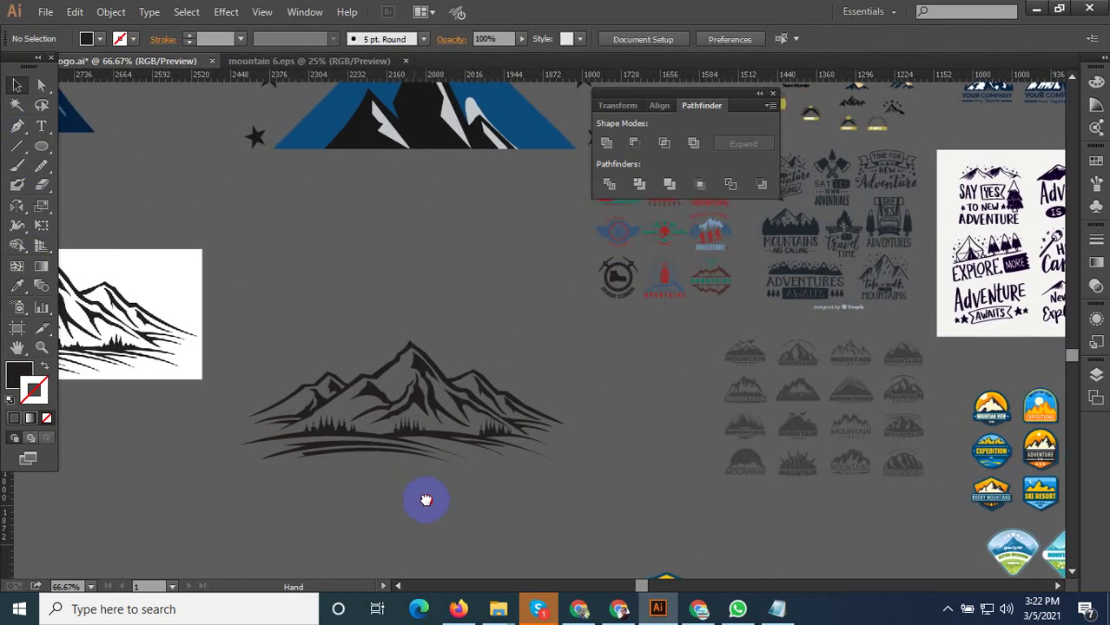
# Remove the small stray path below the lower swoosh stripes
pyautogui.moveTo(413, 464); pyautogui.dragTo(554, 492)
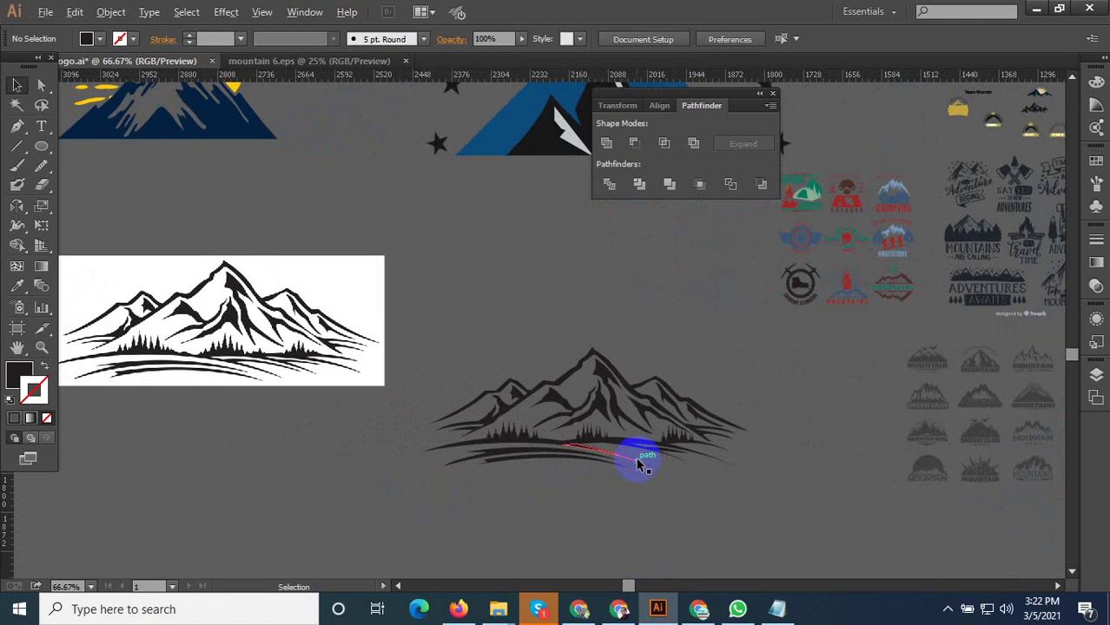
pyautogui.scroll(3, 634, 462)
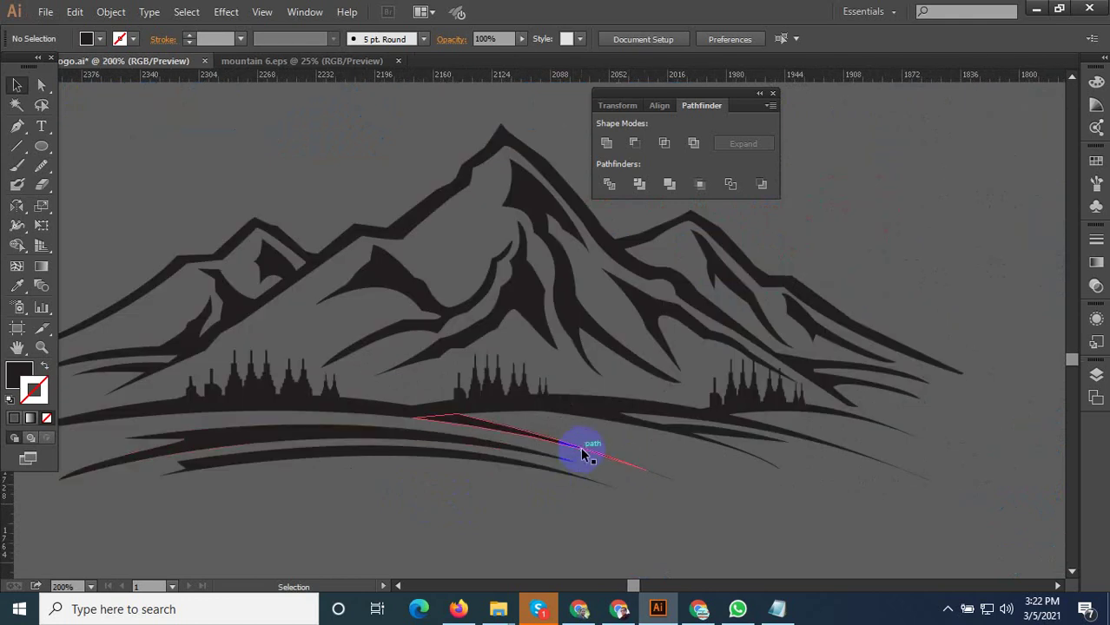
pyautogui.click(581, 452)
pyautogui.scroll(1, 556, 454)
pyautogui.scroll(2, 569, 488)
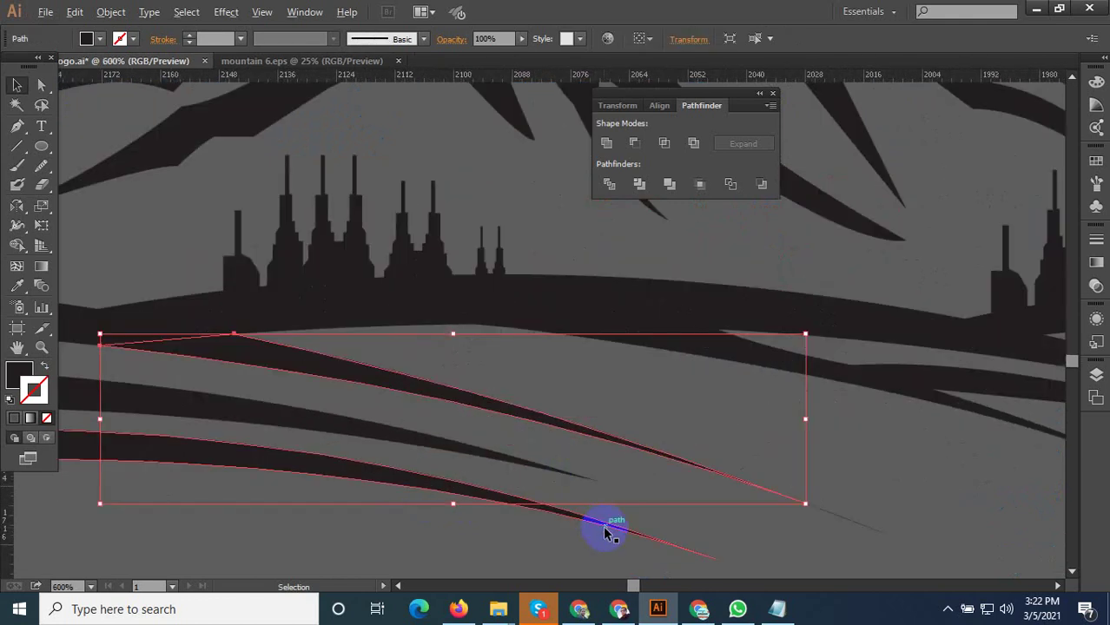
pyautogui.moveTo(759, 493); pyautogui.dragTo(721, 449)
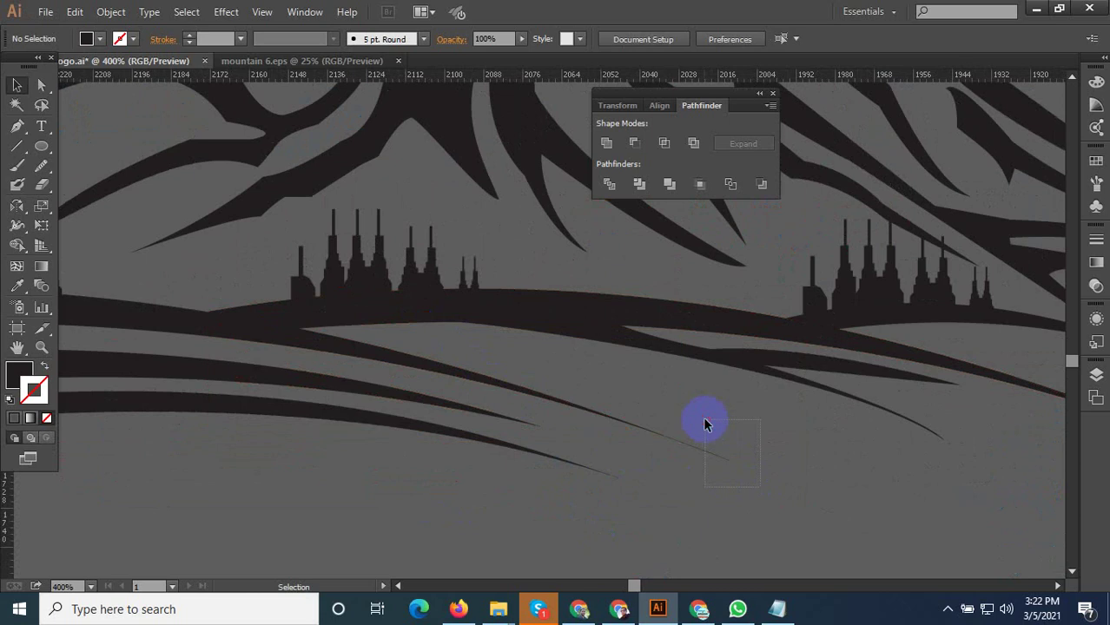
pyautogui.press('Delete')
# Alt-drag a copy of a swoosh stripe to the right, among the lower swooshes
pyautogui.click(439, 373)
pyautogui.moveTo(434, 372); pyautogui.dragTo(559, 367)
pyautogui.moveTo(674, 384); pyautogui.dragTo(690, 410)
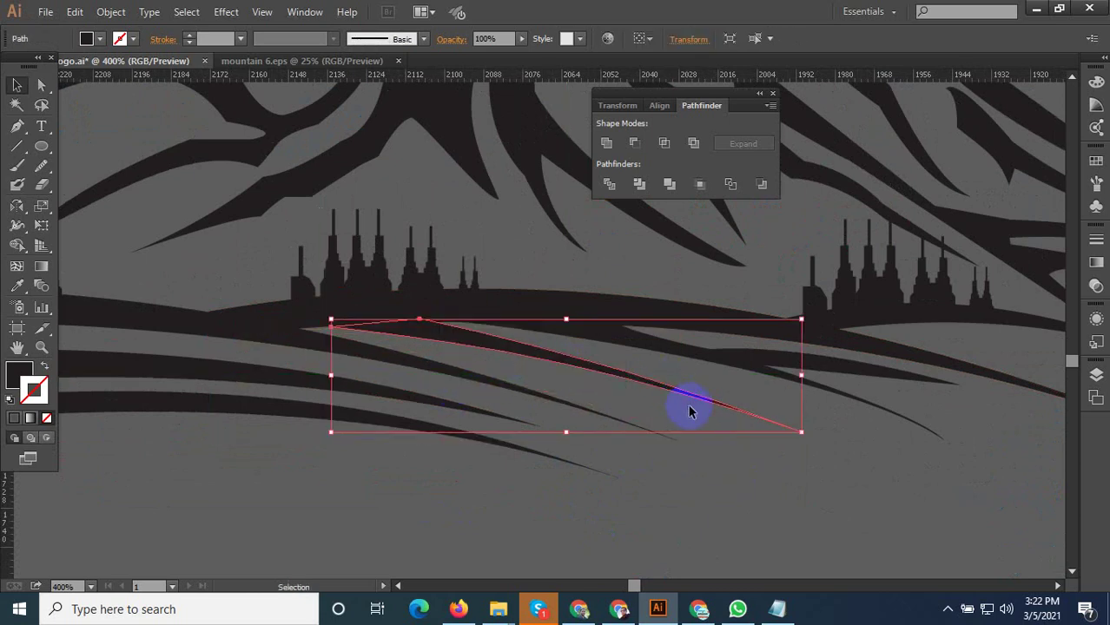
pyautogui.click(799, 469)
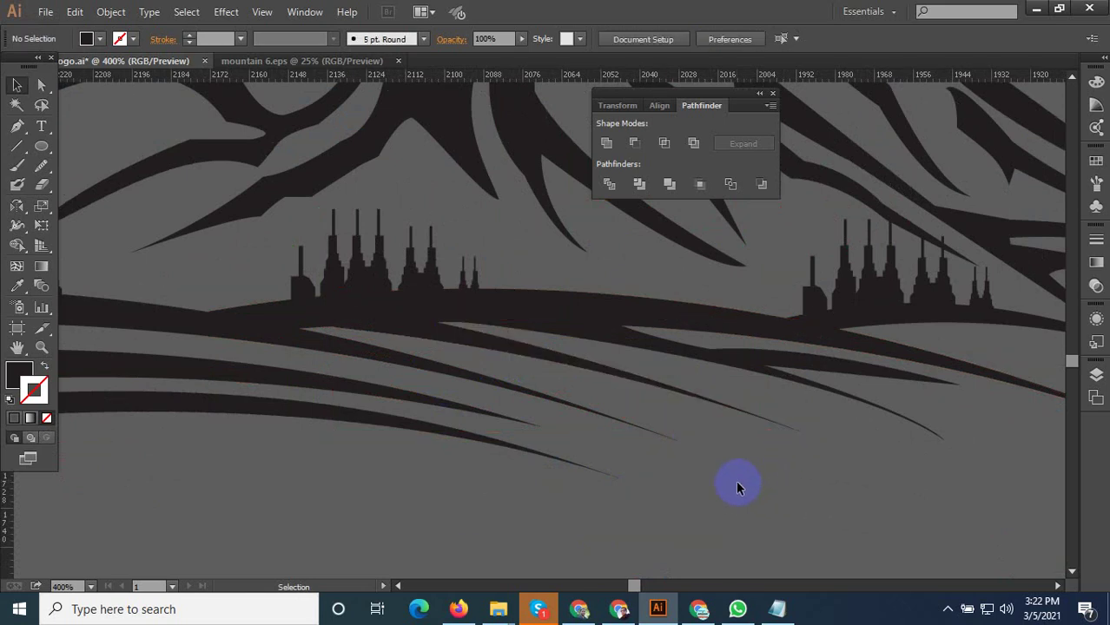
# Nudge the copied stripe left and up until it sits flush with its neighbours
pyautogui.scroll(-5, 692, 476)
pyautogui.scroll(5, 668, 469)
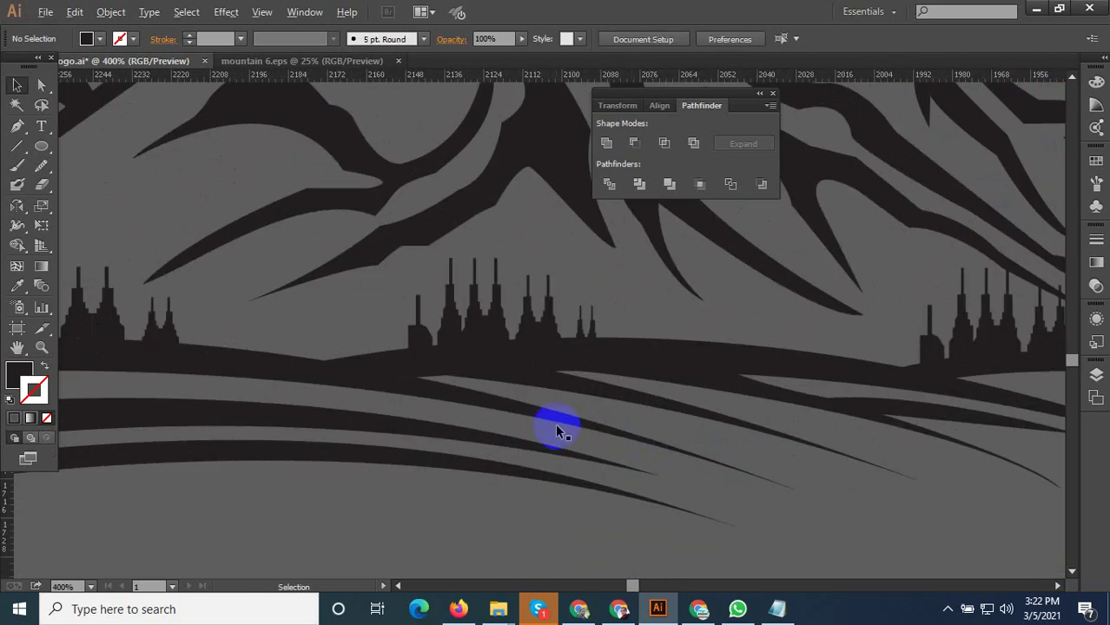
pyautogui.scroll(3, 612, 382)
pyautogui.moveTo(590, 391); pyautogui.dragTo(595, 399)
pyautogui.click(587, 439)
pyautogui.moveTo(468, 380); pyautogui.dragTo(455, 376)
pyautogui.scroll(-5, 513, 413)
pyautogui.click(897, 473)
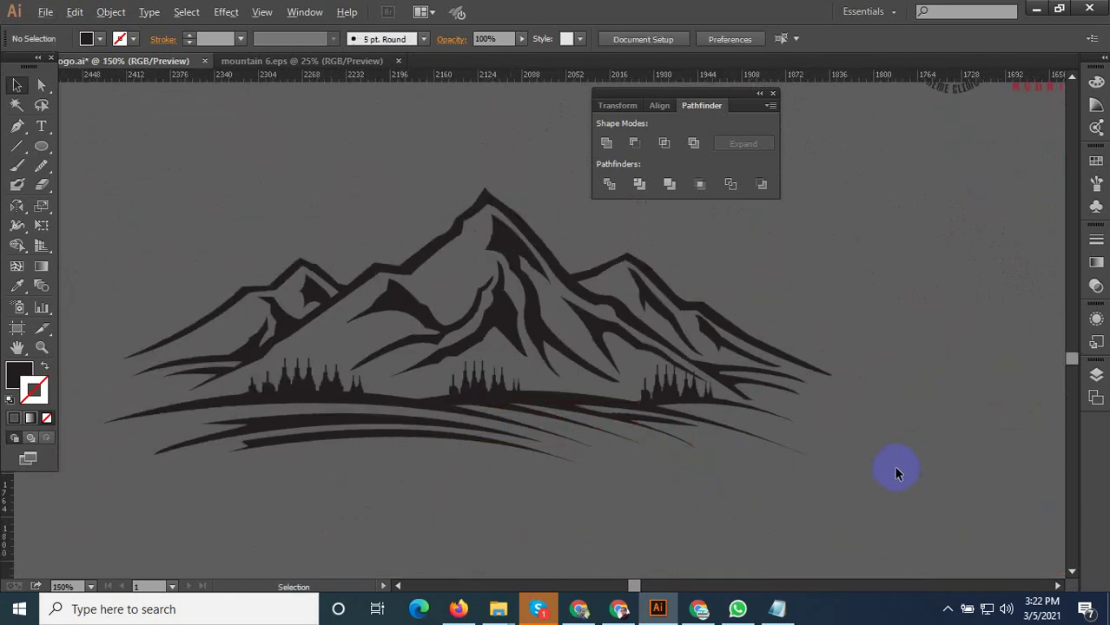
pyautogui.scroll(-1, 897, 473)
pyautogui.scroll(-1, 887, 502)
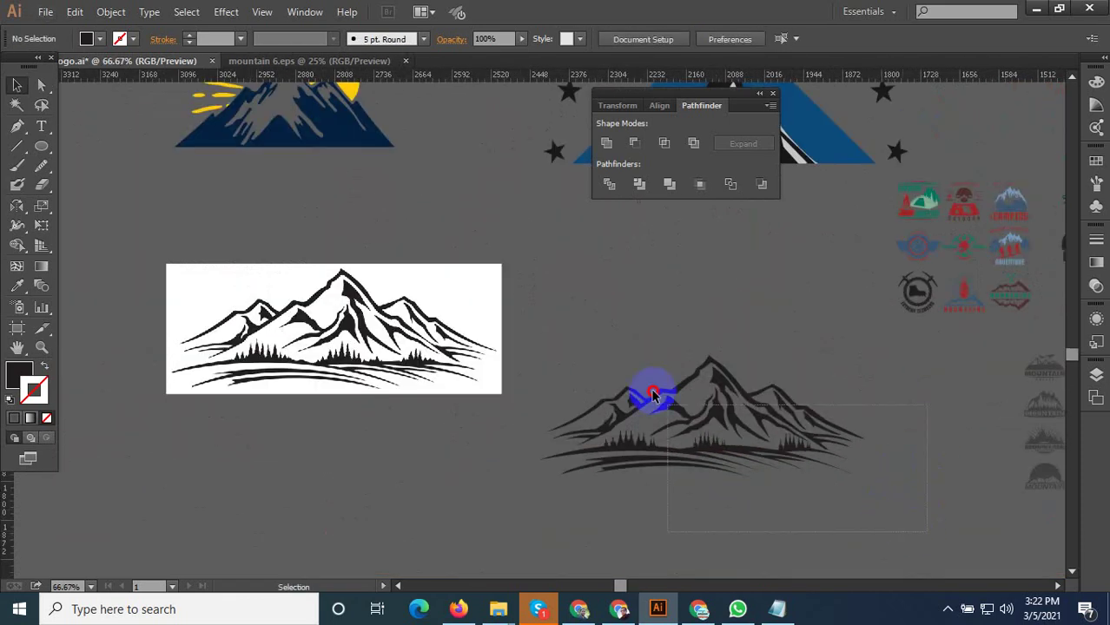
# Group all the traced mountain paths into a single object
pyautogui.click(717, 375)
pyautogui.rightClick(735, 369)
pyautogui.click(751, 447)
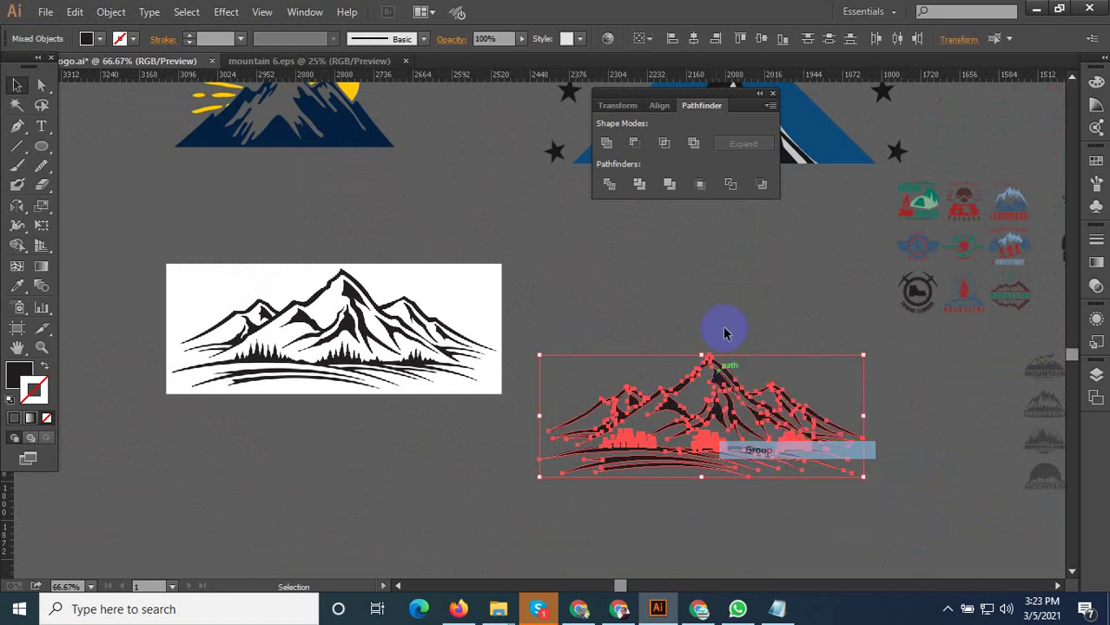
pyautogui.click(754, 340)
pyautogui.moveTo(755, 342); pyautogui.dragTo(451, 353)
pyautogui.scroll(-2, 477, 408)
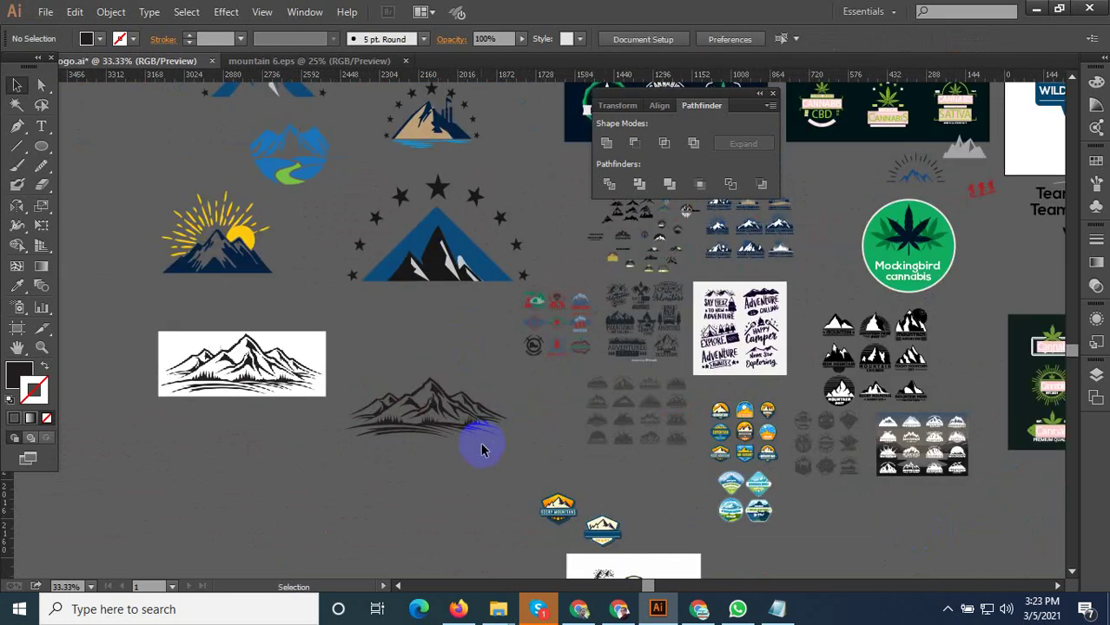
pyautogui.moveTo(483, 449); pyautogui.dragTo(296, 432)
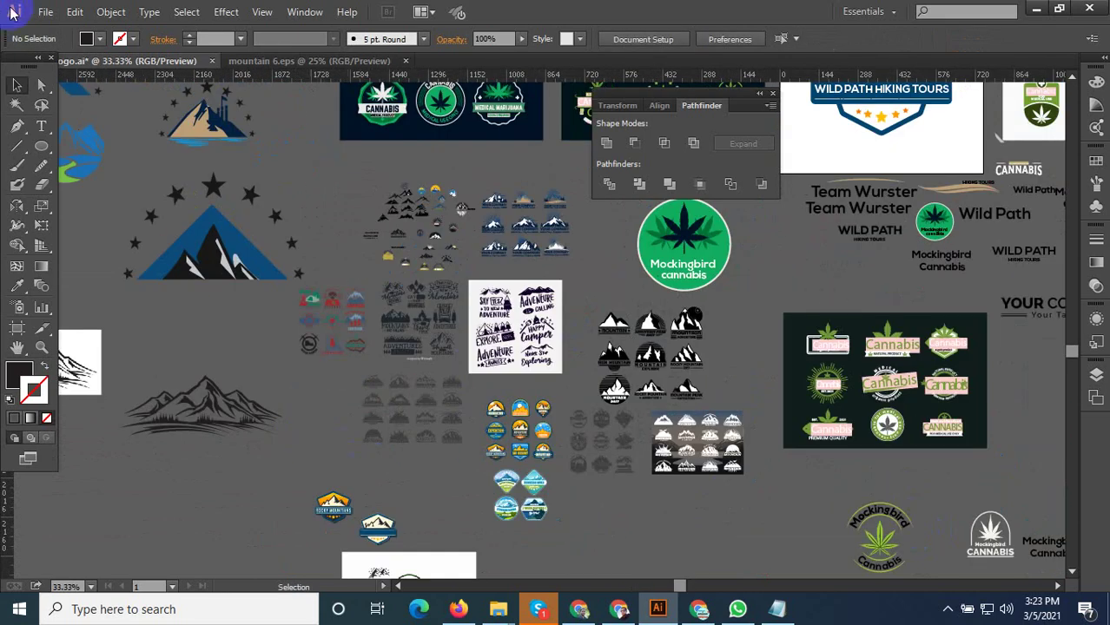
# Save the logo as Mountain Logo.ai with File > Save
pyautogui.click(44, 13)
pyautogui.click(104, 146)
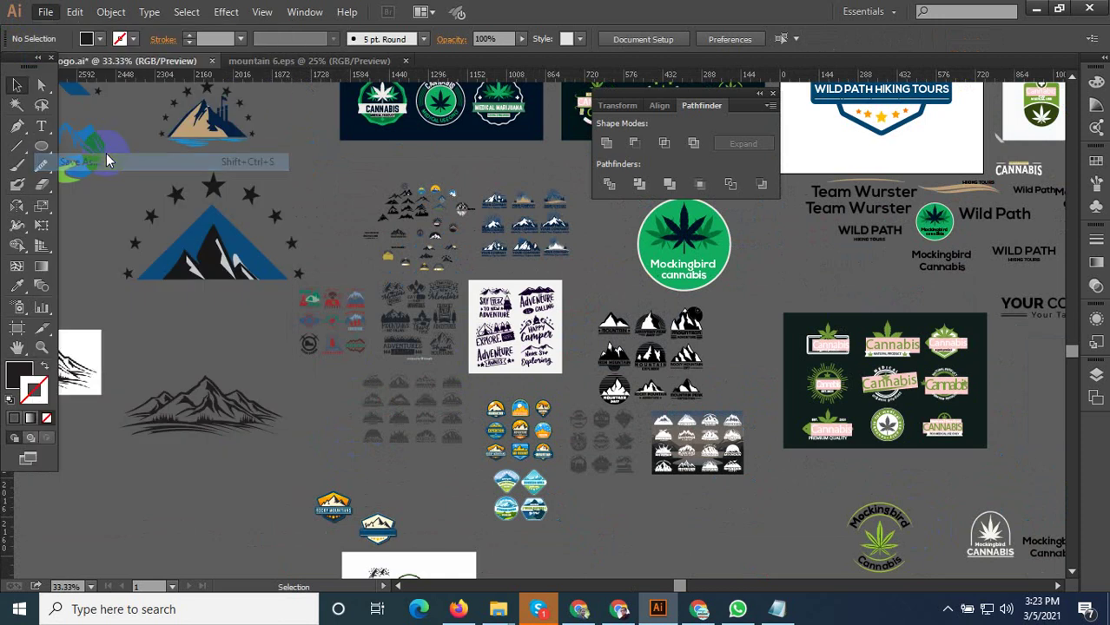
pyautogui.click(1046, 565)
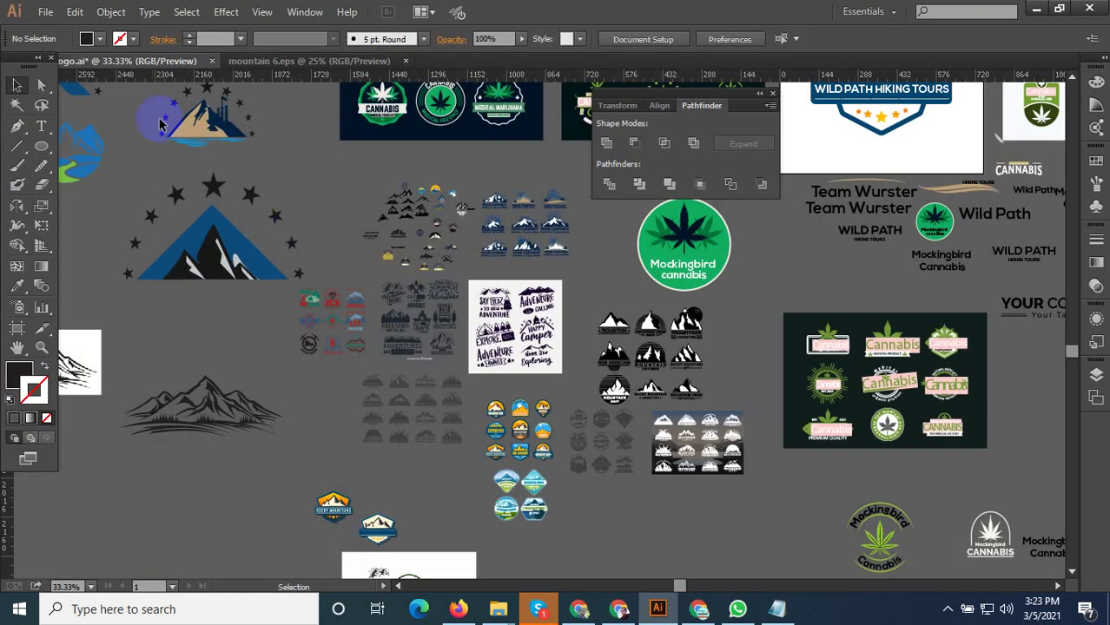
pyautogui.click(44, 13)
pyautogui.click(100, 145)
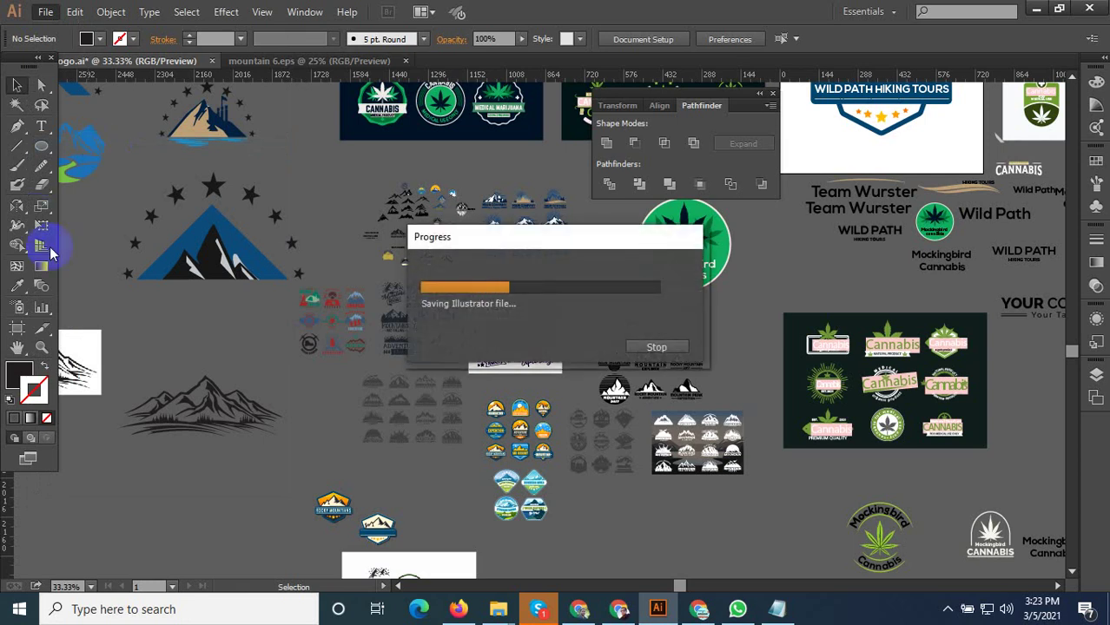
pyautogui.click(167, 413)
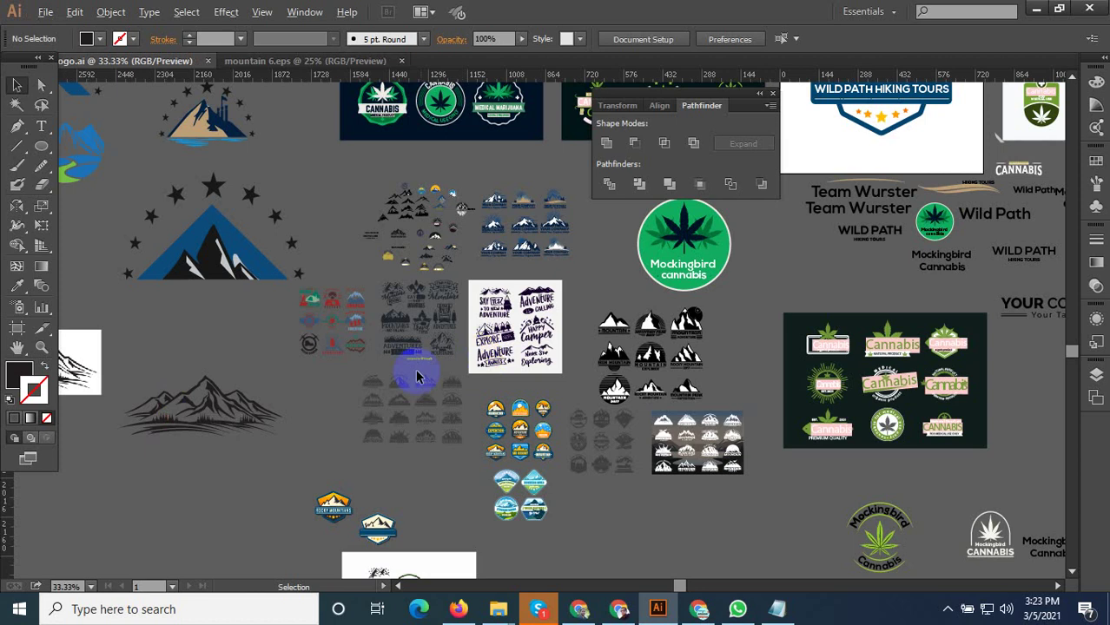
pyautogui.scroll(1, 87, 423)
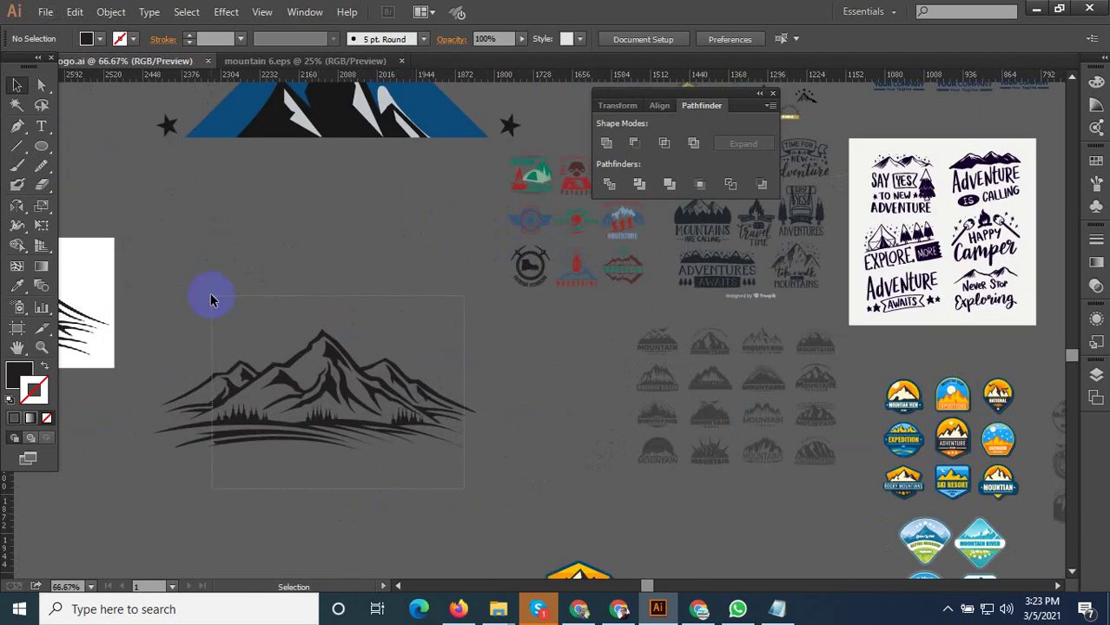
# Delete the old sketched mountains from the Wild Path Hiking Tours badge
pyautogui.moveTo(211, 300); pyautogui.dragTo(213, 317)
pyautogui.scroll(-2, 575, 391)
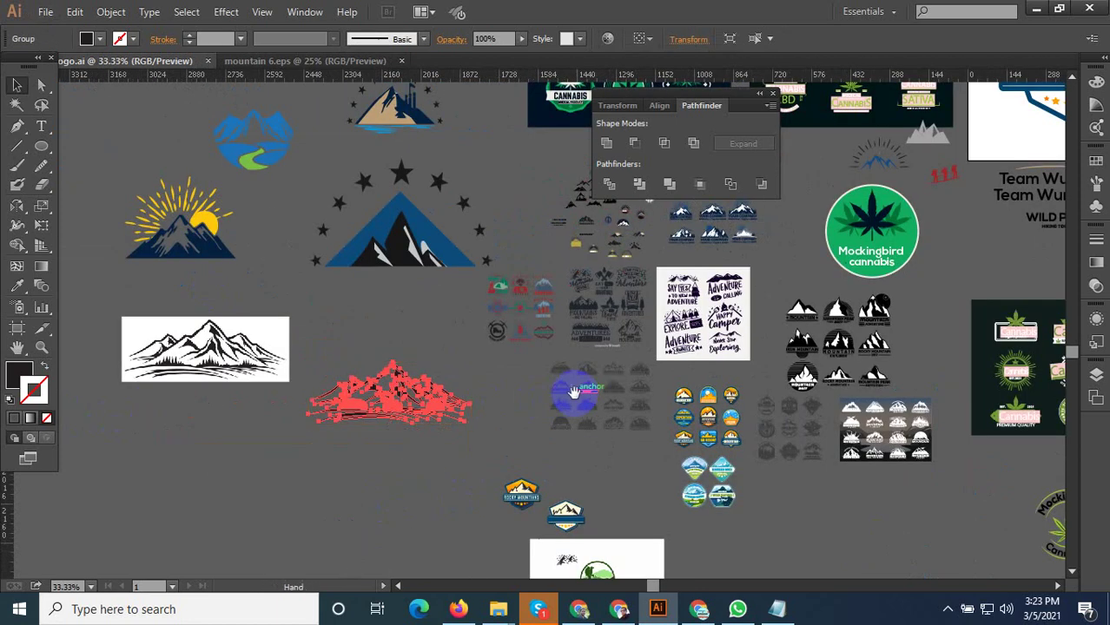
pyautogui.scroll(5, 563, 382)
pyautogui.scroll(1, 512, 260)
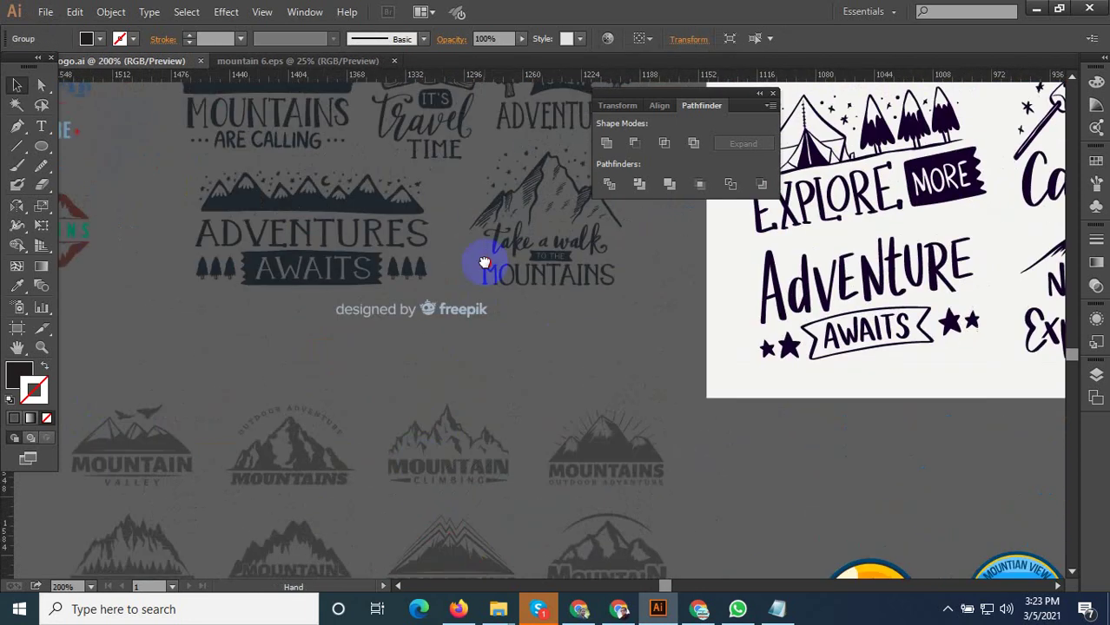
pyautogui.scroll(2, 468, 347)
pyautogui.scroll(-3, 445, 456)
pyautogui.hscroll(15, 538, 348)
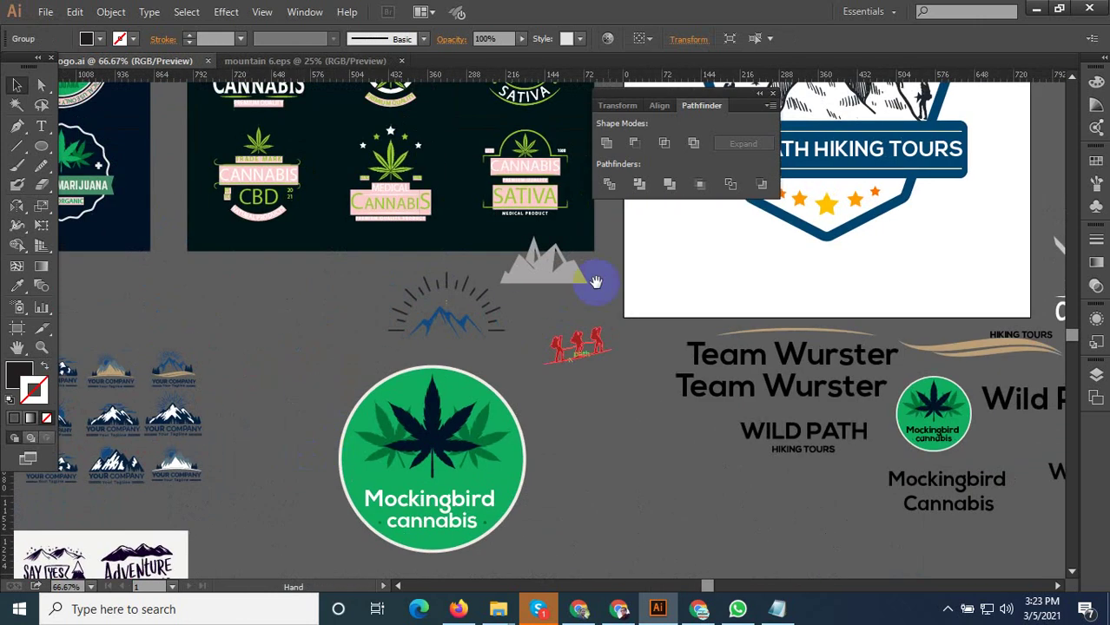
pyautogui.scroll(6, 594, 277)
pyautogui.click(388, 277)
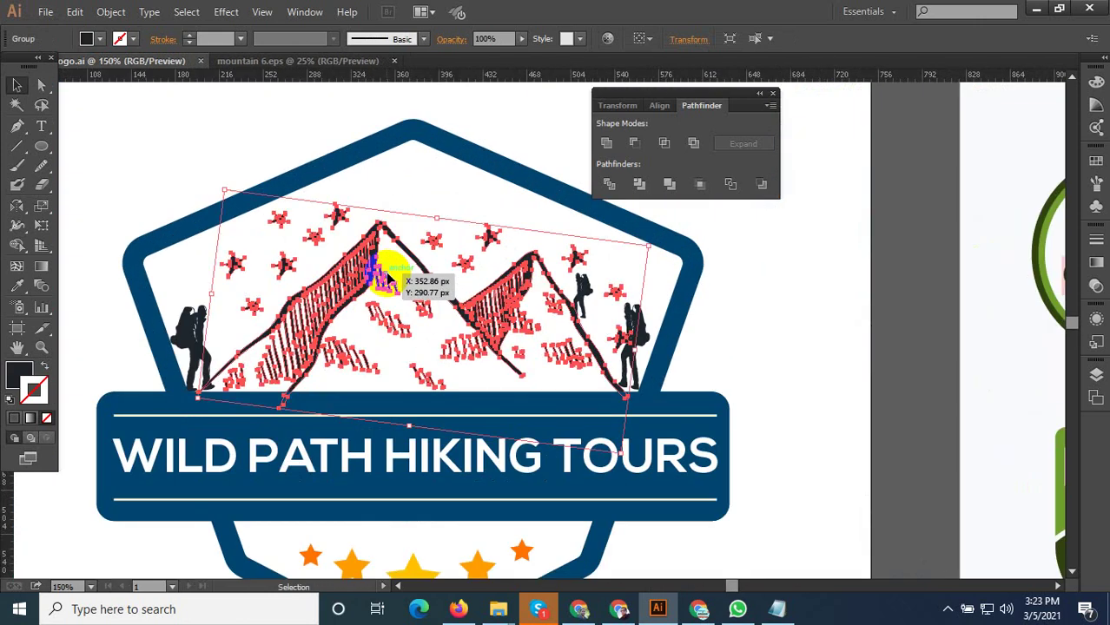
pyautogui.press('Delete')
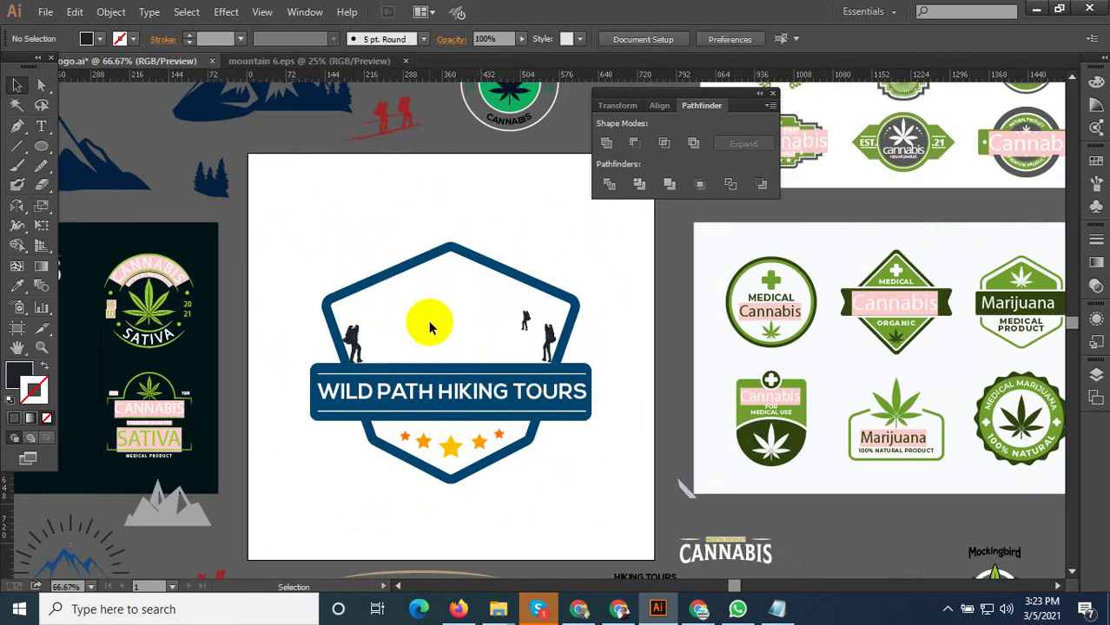
# Place the black mountain range on the badge's top edge, then select the outline and hikers
pyautogui.hotkey('ctrl', 'z')
pyautogui.scroll(1, 432, 328)
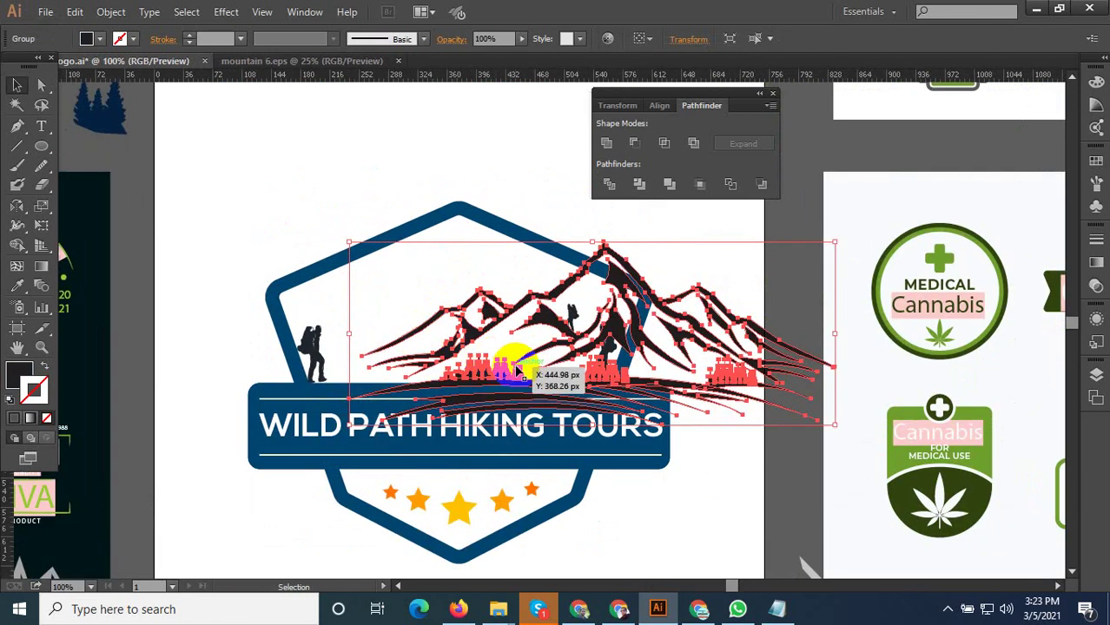
pyautogui.moveTo(508, 380)
pyautogui.mouseDown()
pyautogui.moveTo(424, 312)
pyautogui.moveTo(399, 238)
pyautogui.mouseUp()
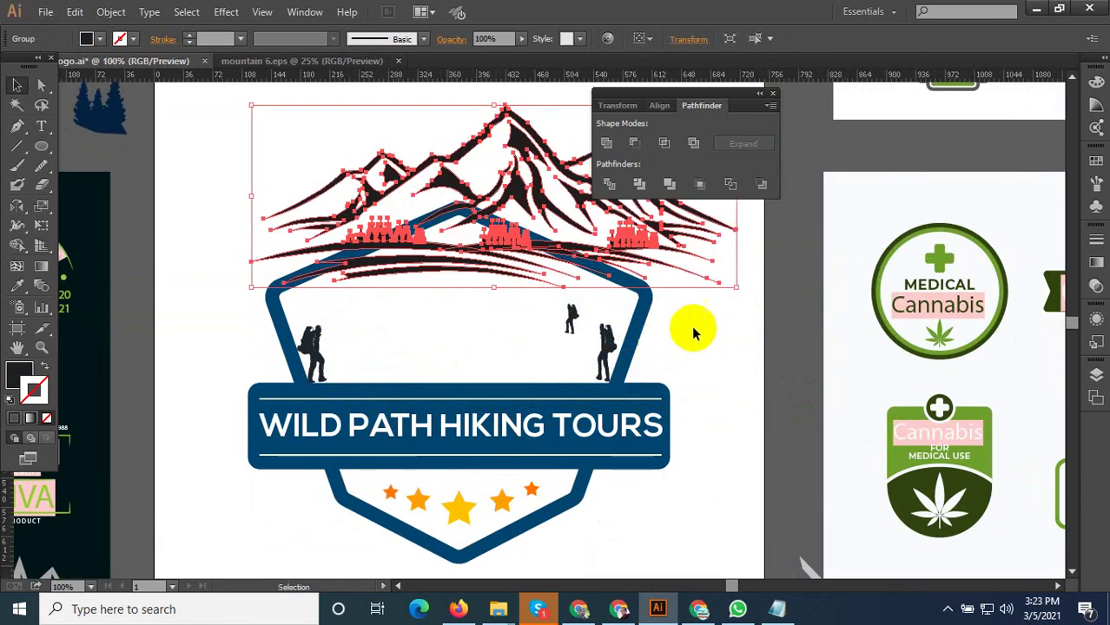
pyautogui.moveTo(692, 328); pyautogui.dragTo(499, 342)
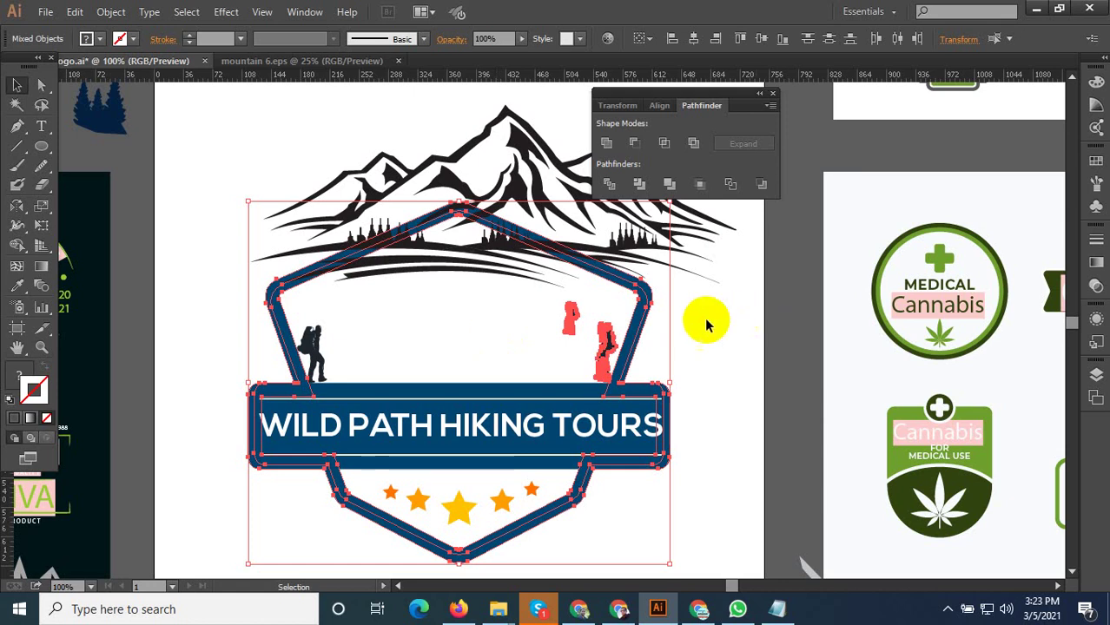
pyautogui.moveTo(735, 311); pyautogui.dragTo(244, 345)
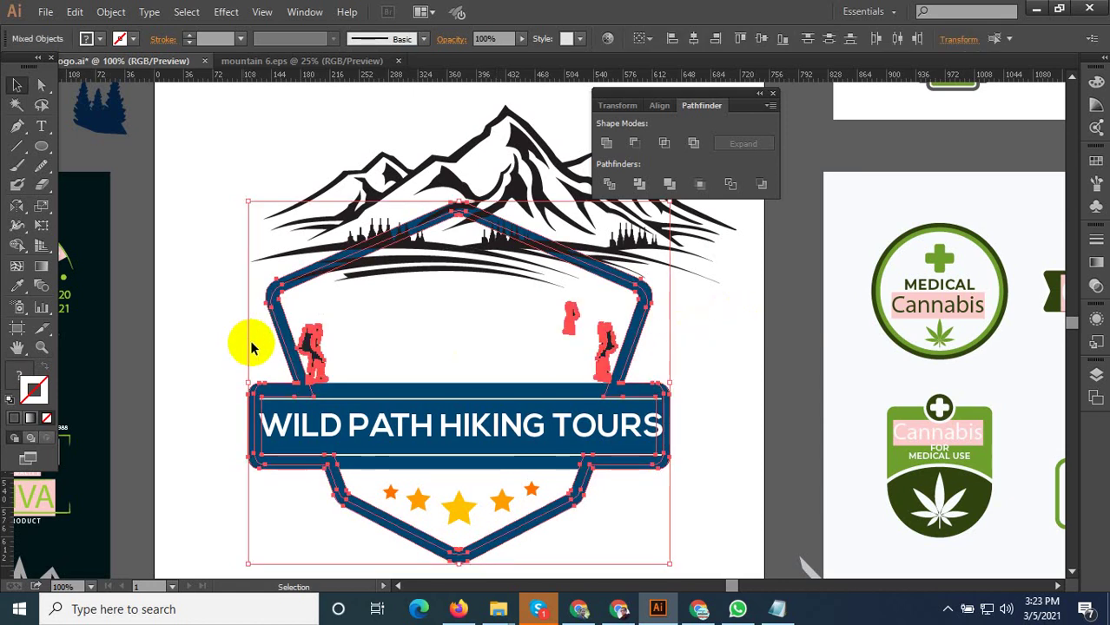
# Delete the badge outline and hikers, and scale the mountains to the banner's width above it
pyautogui.press('Delete')
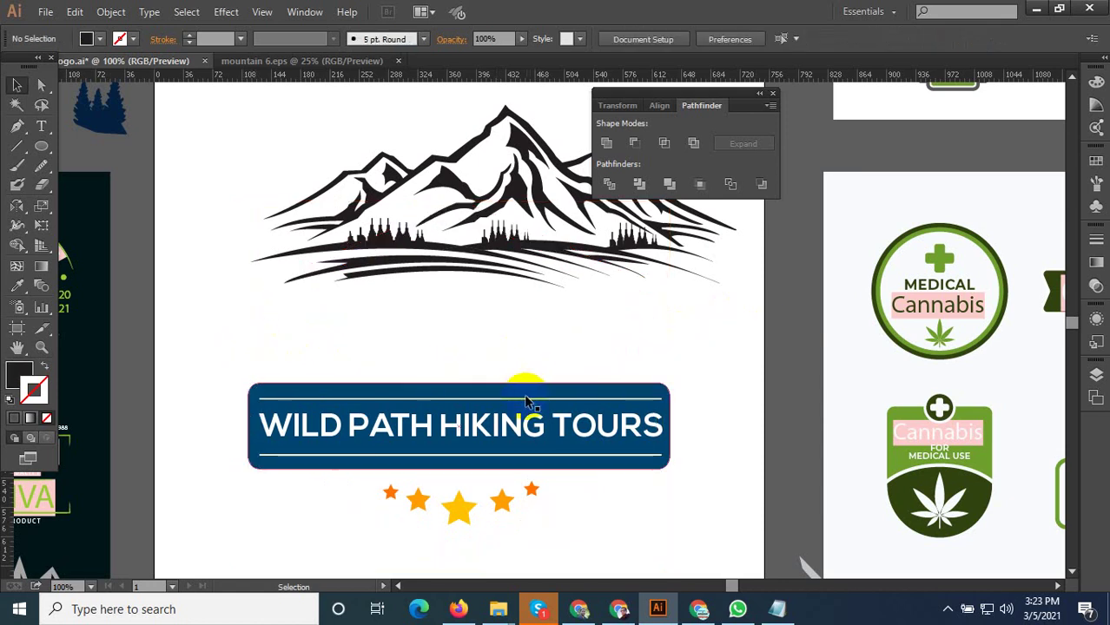
pyautogui.moveTo(487, 244); pyautogui.dragTo(449, 314)
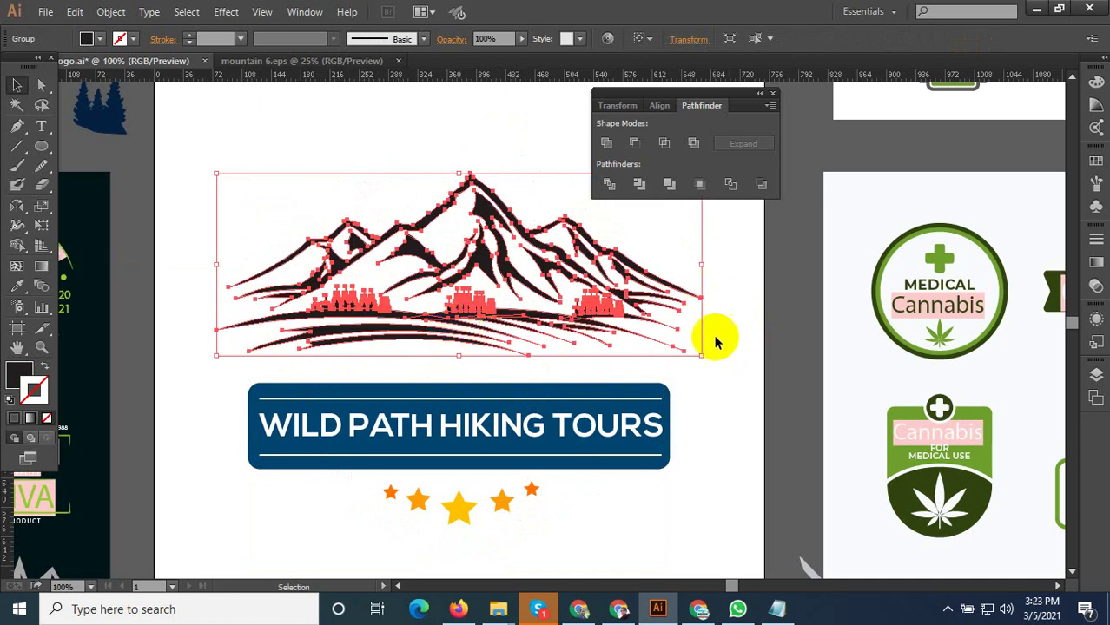
pyautogui.moveTo(701, 357); pyautogui.dragTo(668, 403)
pyautogui.moveTo(216, 344); pyautogui.dragTo(251, 415)
pyautogui.moveTo(384, 330); pyautogui.dragTo(387, 369)
# Select all the trees and ground strokes beneath the mountains, leaving the peaks out
pyautogui.click(528, 203)
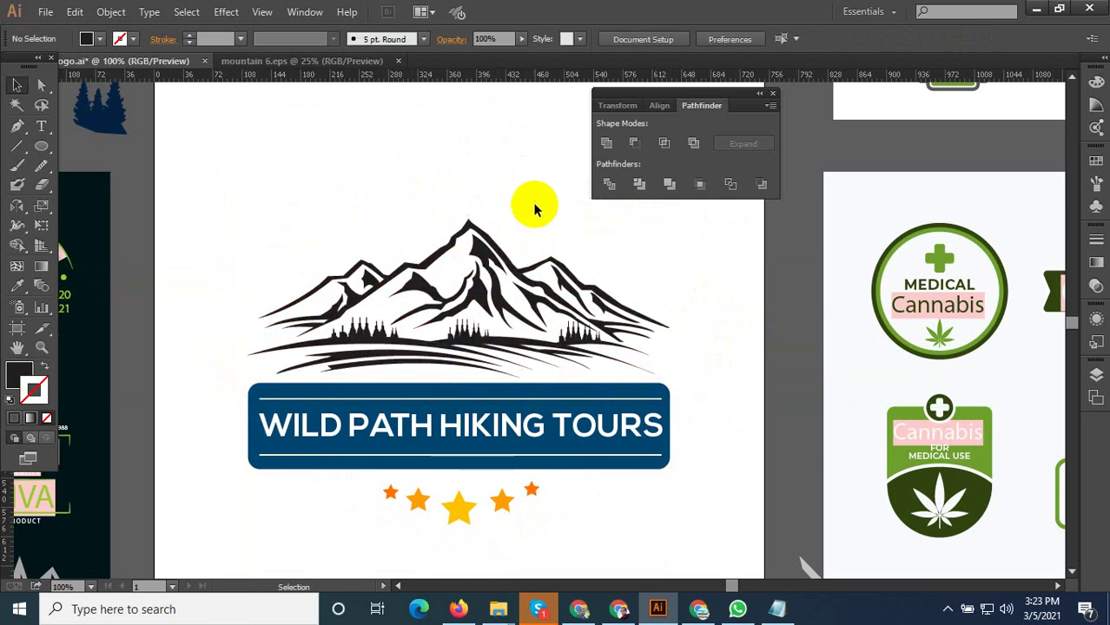
pyautogui.click(444, 325)
pyautogui.click(437, 349)
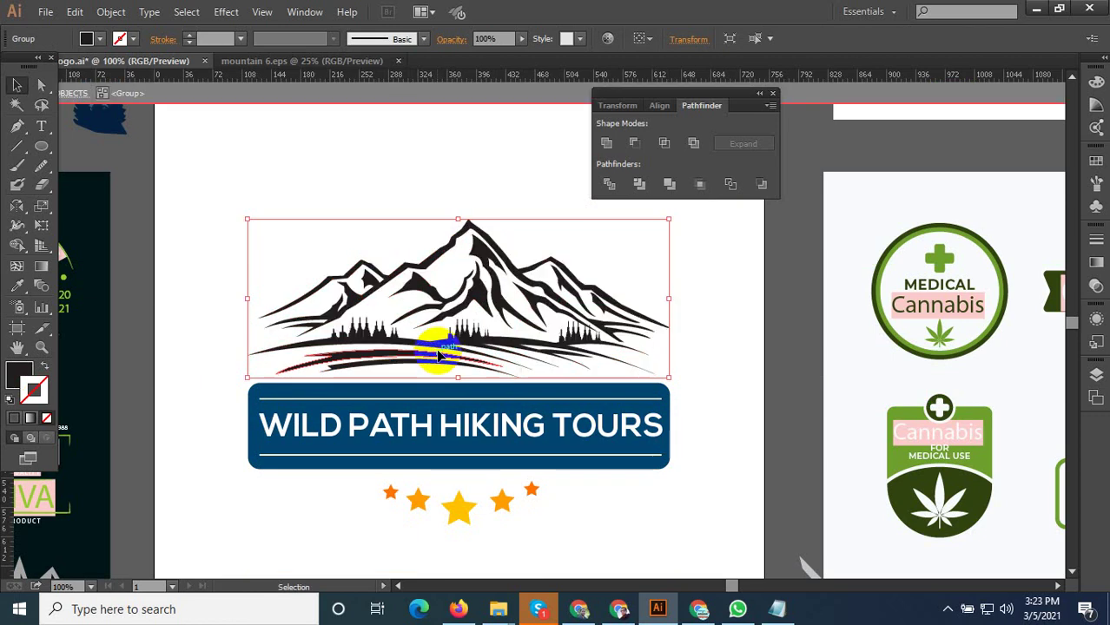
pyautogui.keyDown('alt'); pyautogui.scroll(3, 439, 347); pyautogui.keyUp('alt')
pyautogui.moveTo(906, 424); pyautogui.dragTo(217, 299)
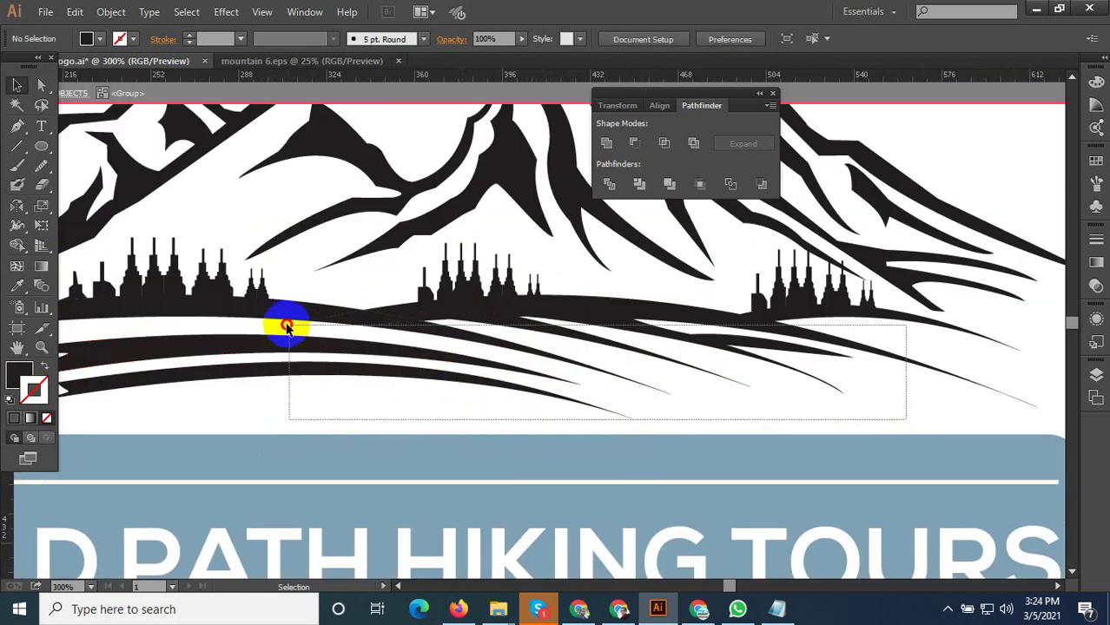
pyautogui.keyDown('alt'); pyautogui.scroll(-3, 373, 313); pyautogui.keyUp('alt')
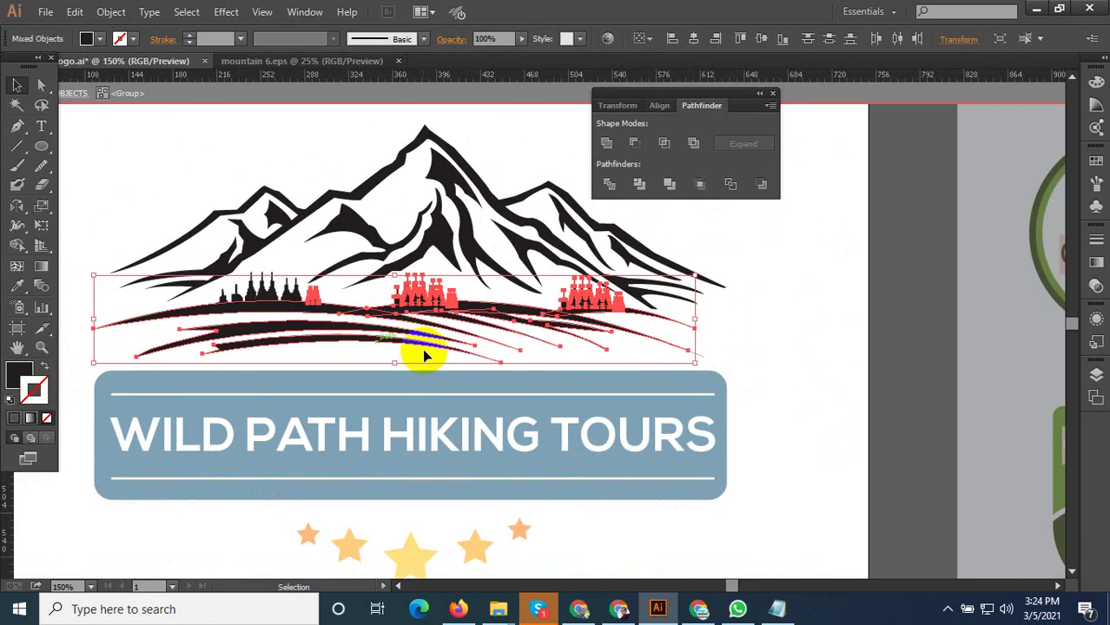
pyautogui.keyDown('alt'); pyautogui.scroll(4, 269, 313); pyautogui.keyUp('alt')
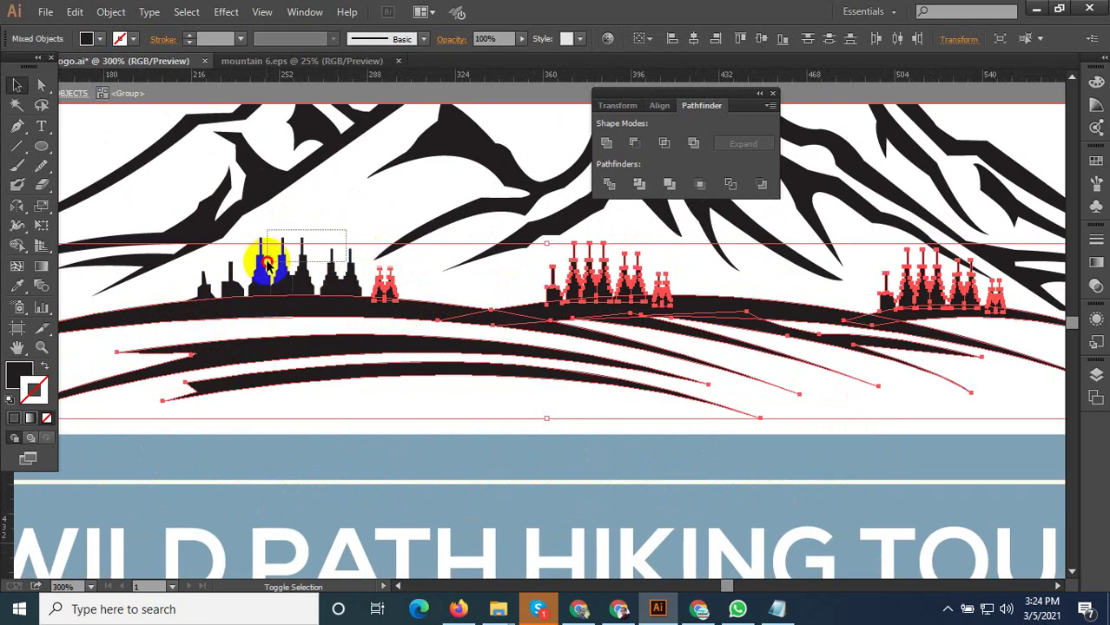
pyautogui.keyDown('shift'); pyautogui.click(252, 262); pyautogui.keyUp('shift')
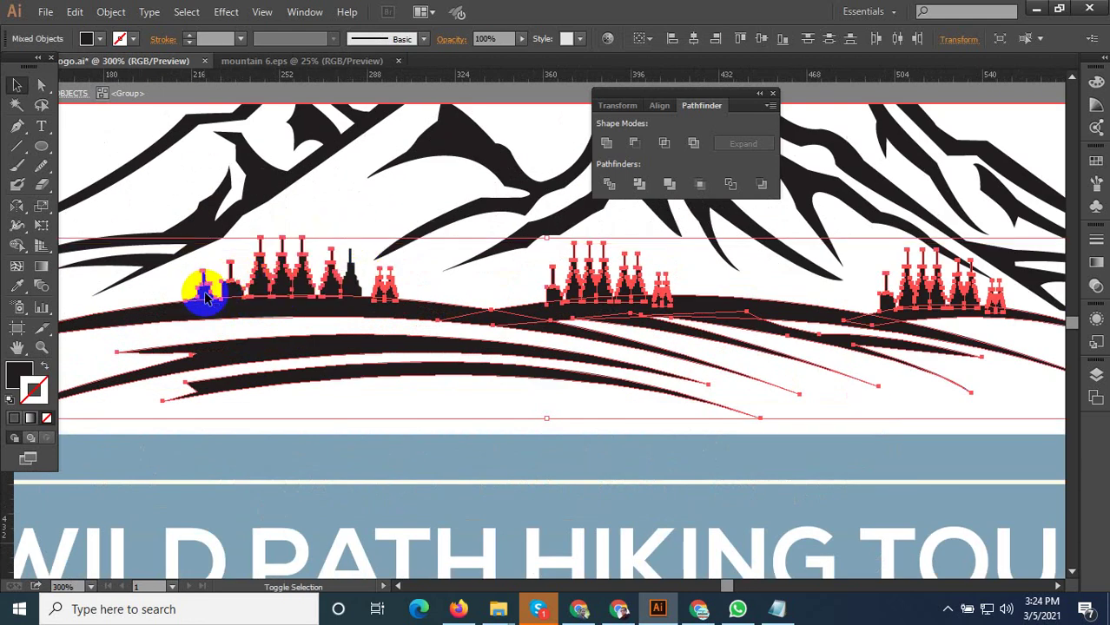
pyautogui.keyDown('shift'); pyautogui.click(206, 297); pyautogui.keyUp('shift')
# Eyedrop dark green from a cannabis badge onto the selected trees and strokes
pyautogui.click(19, 286)
pyautogui.keyDown('alt'); pyautogui.scroll(-3, 317, 318); pyautogui.keyUp('alt')
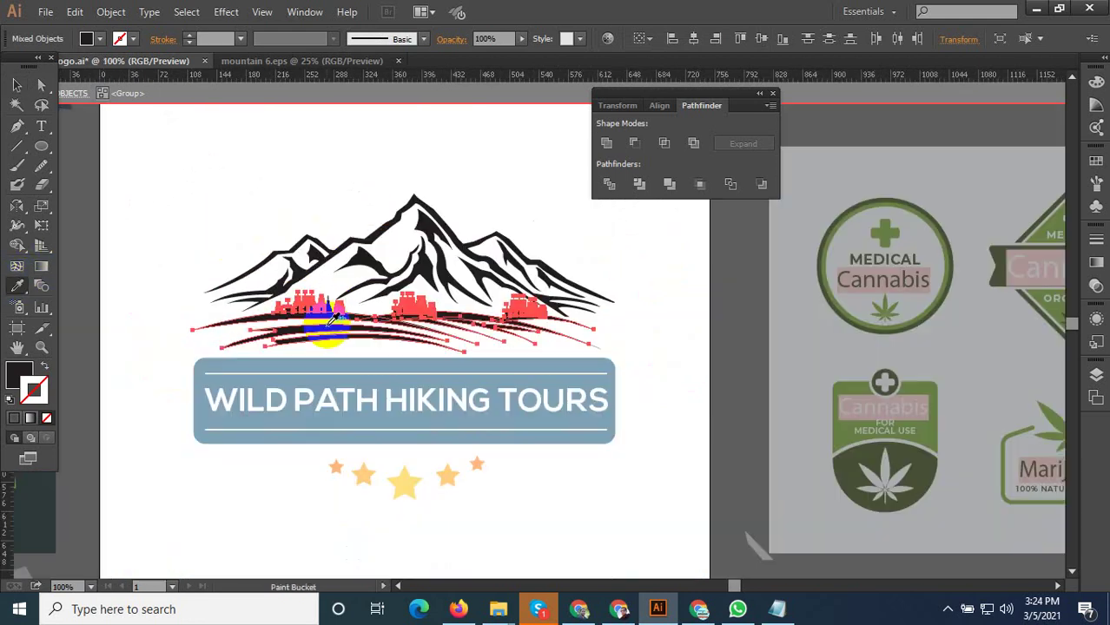
pyautogui.click(852, 315)
pyautogui.scroll(3, 775, 322)
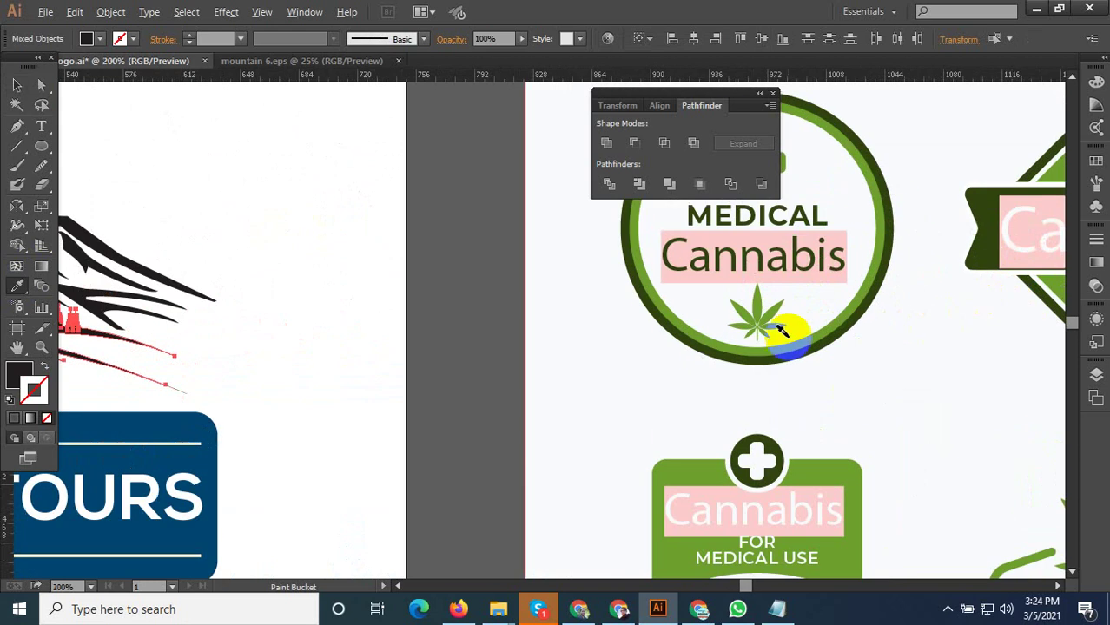
pyautogui.scroll(-4, 872, 347)
pyautogui.scroll(3, 859, 337)
pyautogui.click(859, 334)
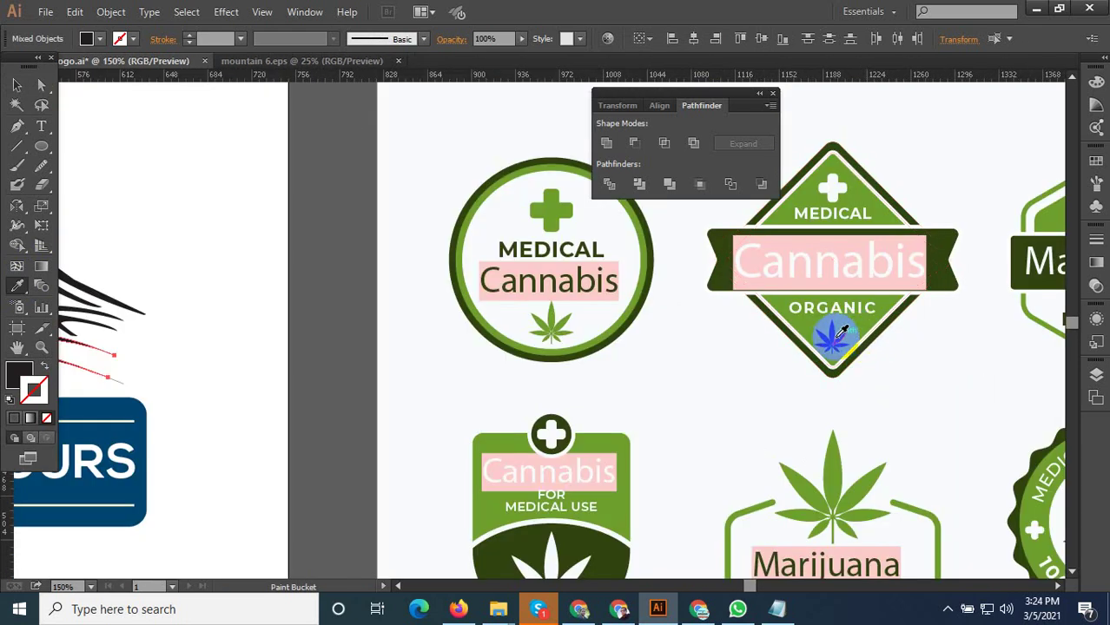
pyautogui.keyDown('alt'); pyautogui.scroll(-4, 838, 332); pyautogui.keyUp('alt')
pyautogui.keyDown('alt'); pyautogui.scroll(3, 486, 342); pyautogui.keyUp('alt')
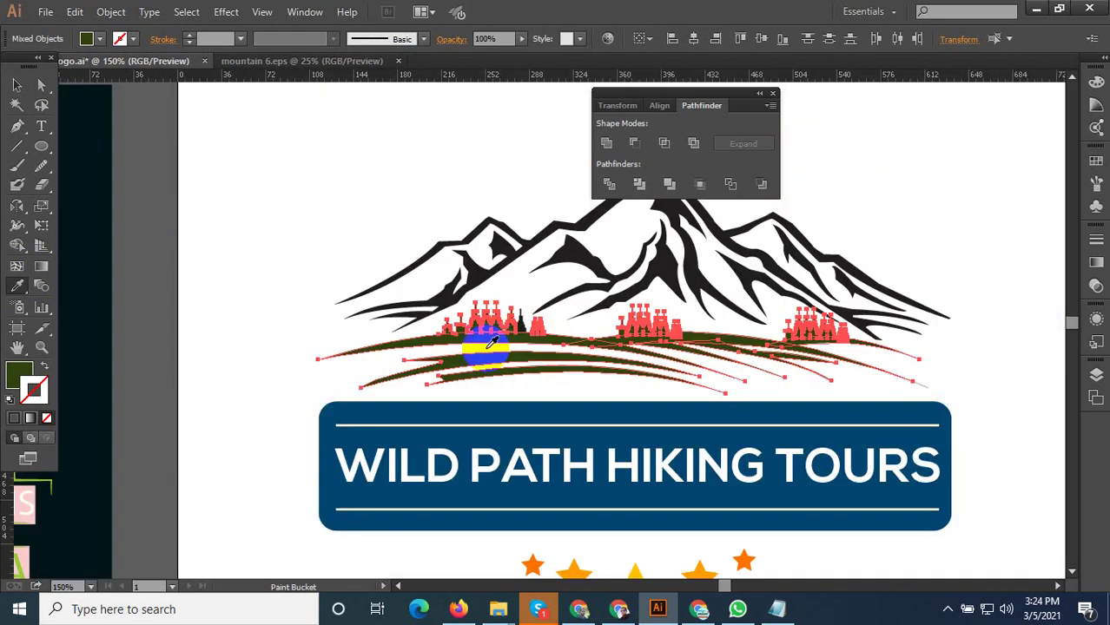
pyautogui.keyDown('alt'); pyautogui.scroll(3, 525, 310); pyautogui.keyUp('alt')
# Ungroup the mountain artwork and select the one tree still left black
pyautogui.click(15, 84)
pyautogui.click(446, 367)
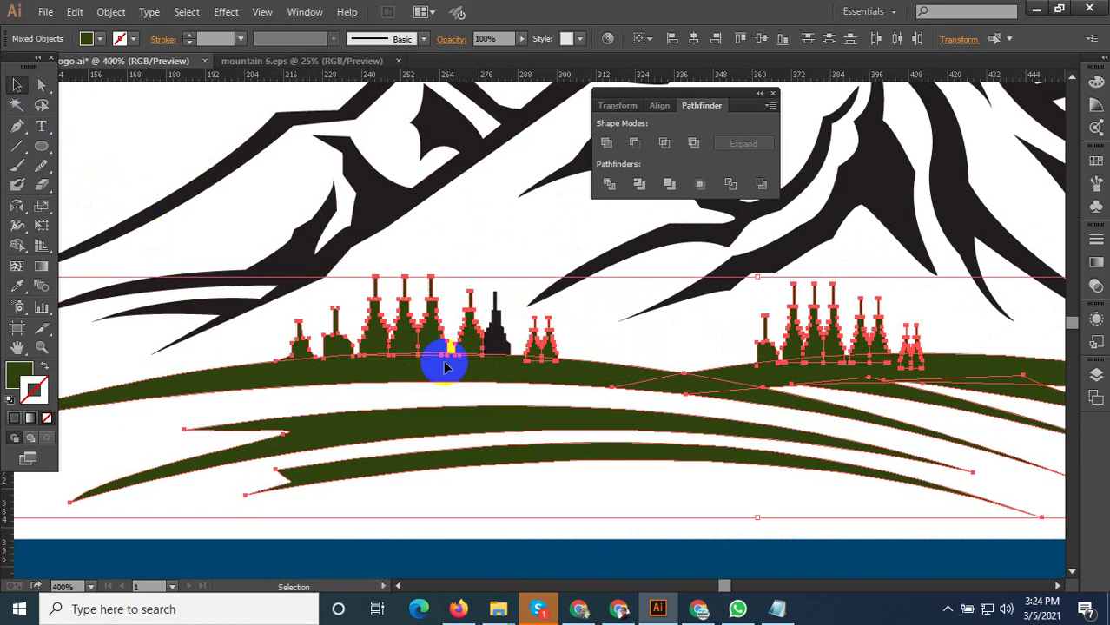
pyautogui.click(269, 301)
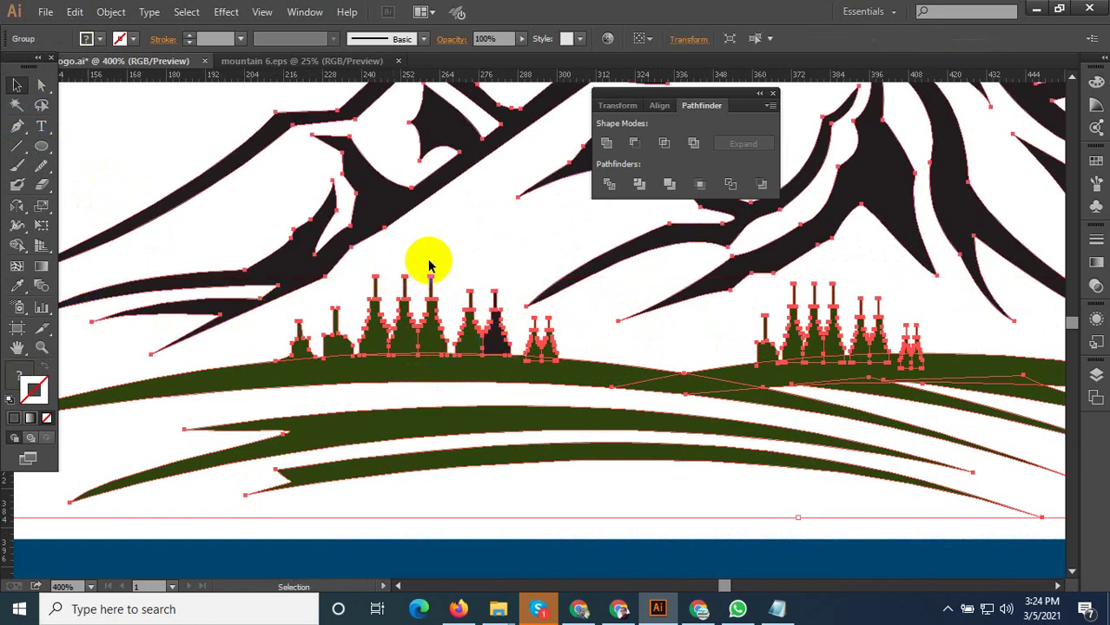
pyautogui.rightClick(389, 227)
pyautogui.click(421, 317)
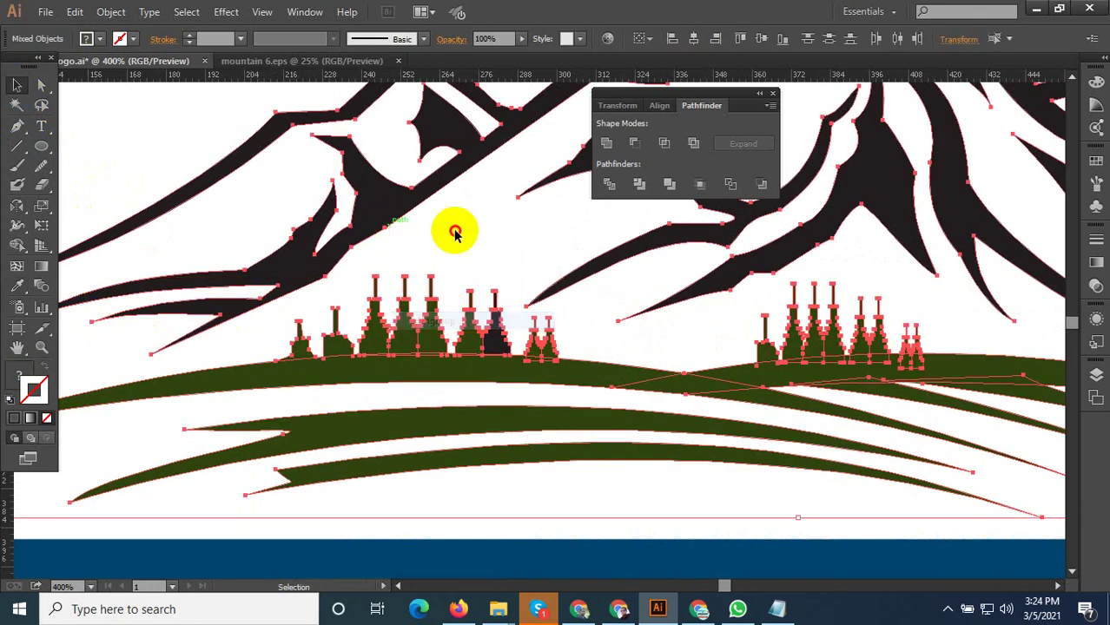
pyautogui.click(494, 338)
pyautogui.click(327, 339)
# Recolour that black tree to the matching dark green
pyautogui.click(19, 289)
pyautogui.click(421, 360)
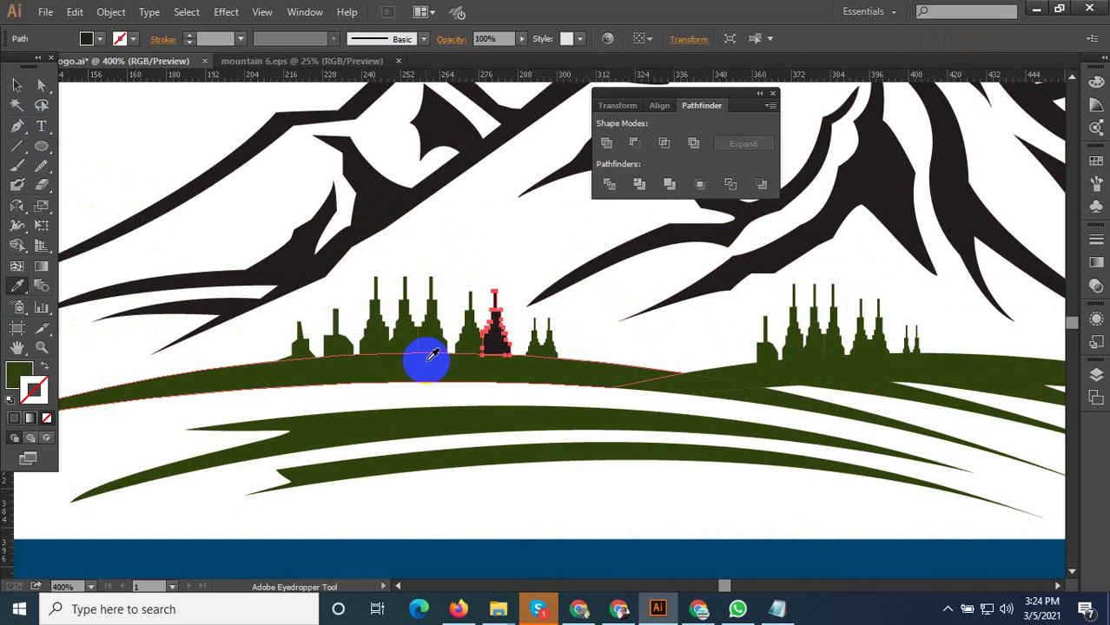
pyautogui.click(16, 84)
pyautogui.click(265, 253)
pyautogui.hotkey('ctrl', '0')
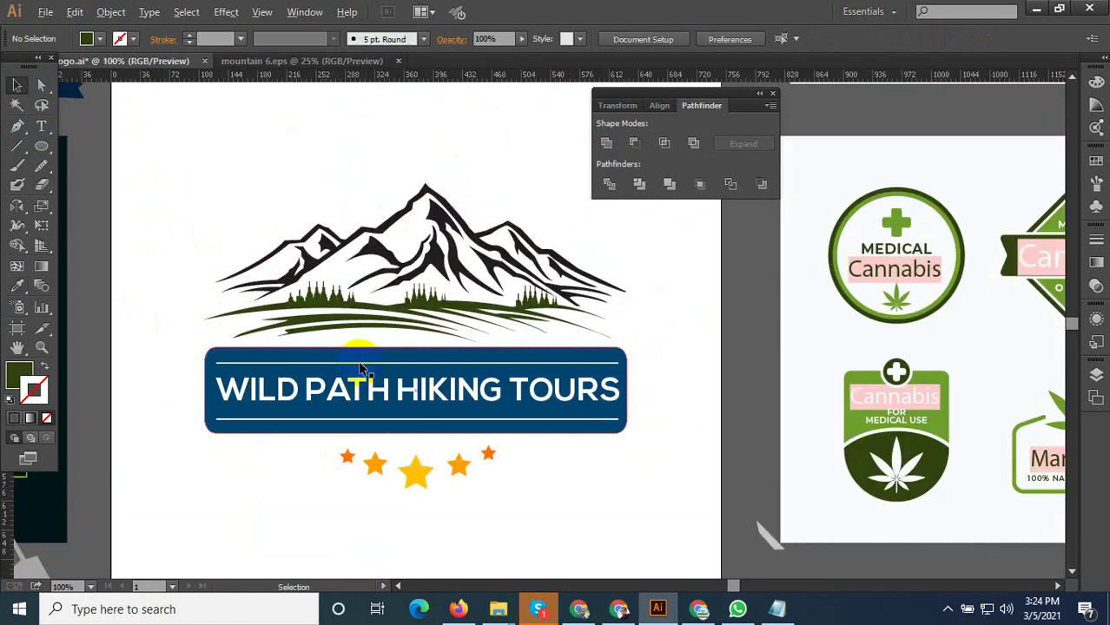
pyautogui.keyDown('ctrl'); pyautogui.click(597, 308); pyautogui.keyUp('ctrl')
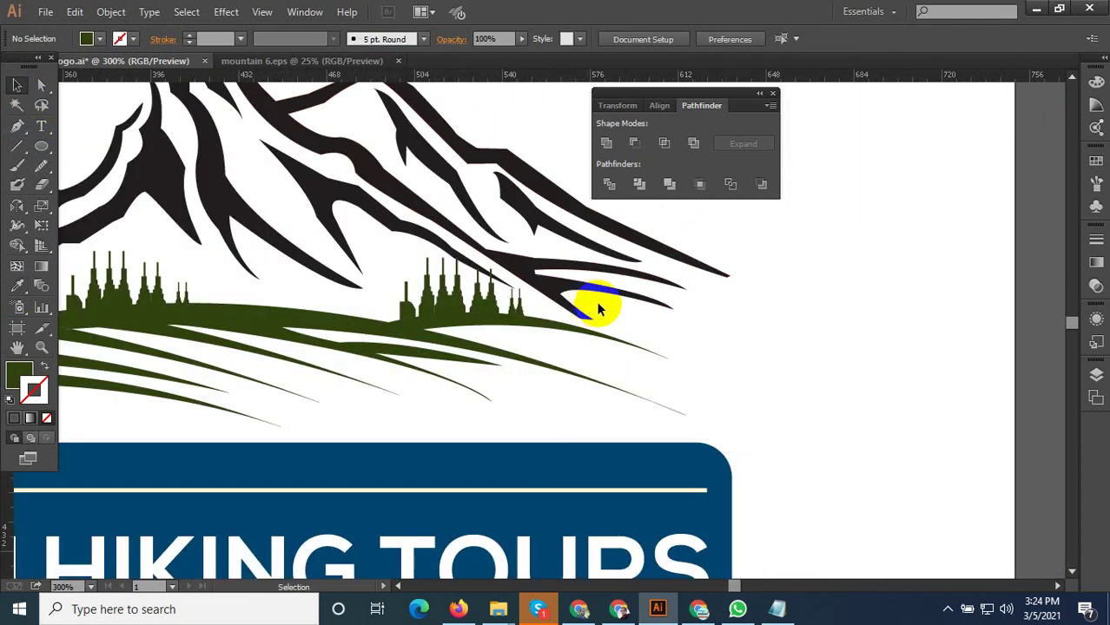
pyautogui.keyDown('ctrl'); pyautogui.keyDown('alt'); pyautogui.click(668, 304); pyautogui.keyUp('alt'); pyautogui.keyUp('ctrl')
pyautogui.moveTo(449, 177); pyautogui.dragTo(87, 198)
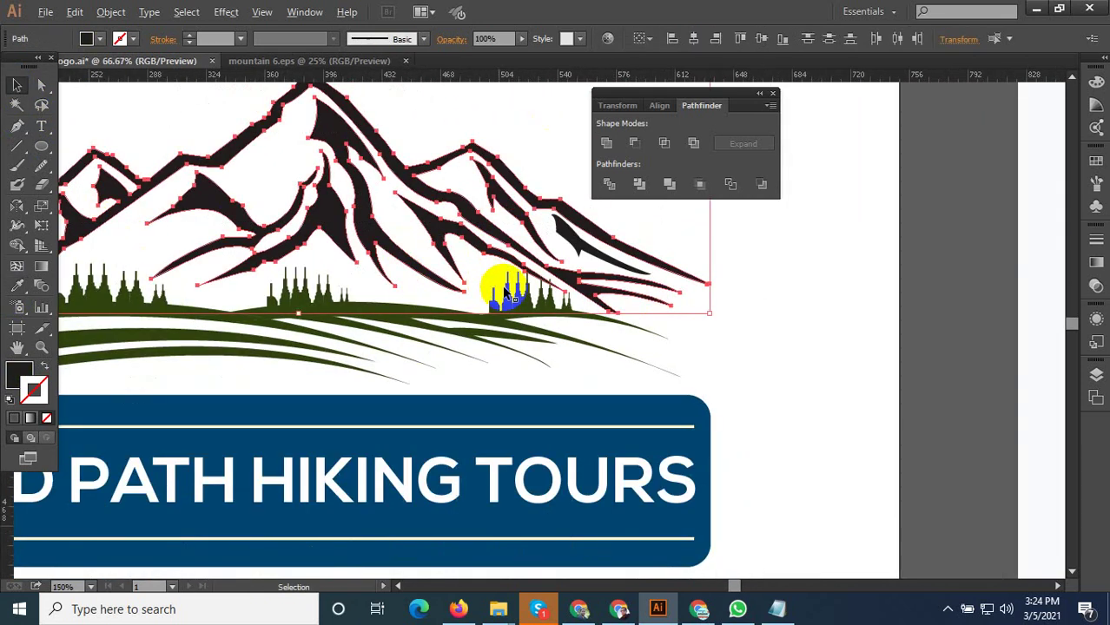
pyautogui.hotkey('ctrl', '0')
# Select the dark blue WILD PATH HIKING TOURS banner
pyautogui.keyDown('ctrl'); pyautogui.keyDown('alt'); pyautogui.click(501, 325); pyautogui.keyUp('alt'); pyautogui.keyUp('ctrl')
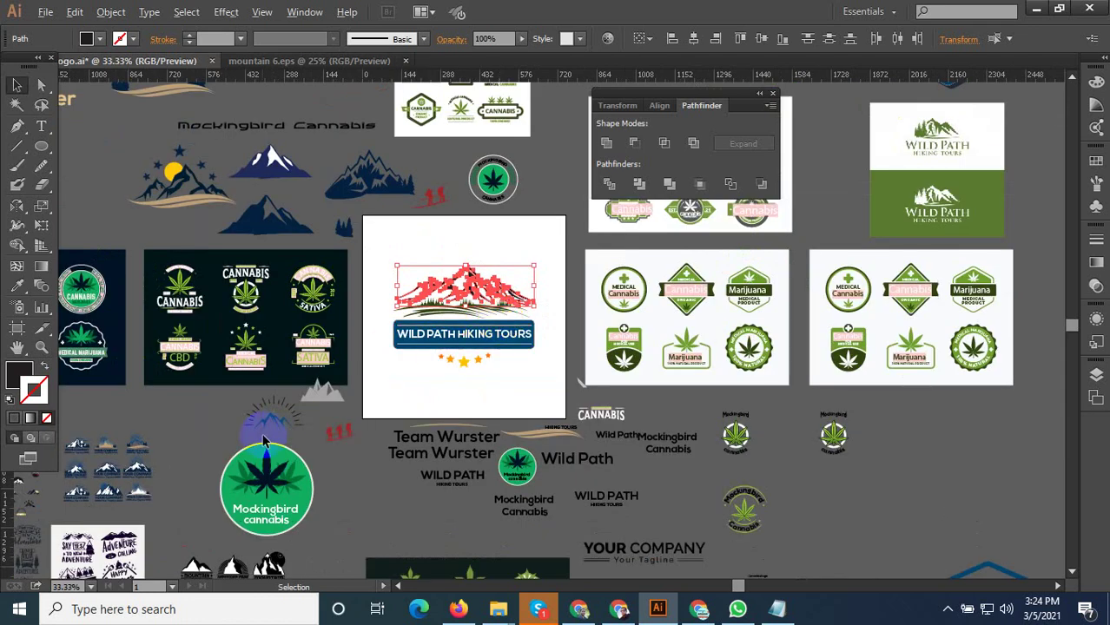
pyautogui.keyDown('ctrl'); pyautogui.click(450, 345); pyautogui.keyUp('ctrl')
pyautogui.click(577, 376)
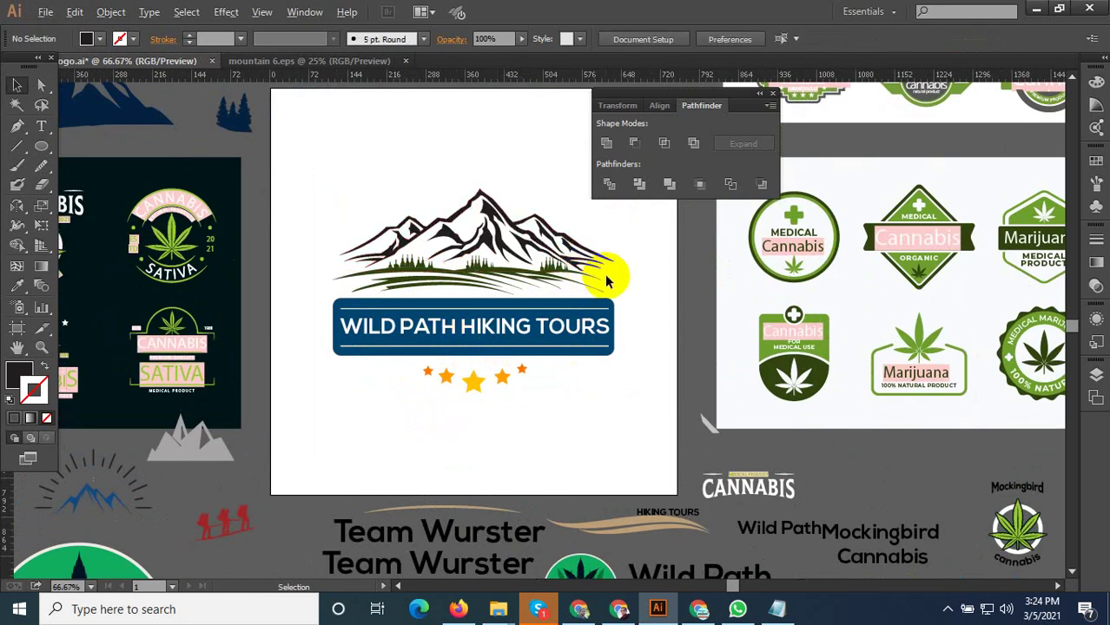
pyautogui.click(569, 302)
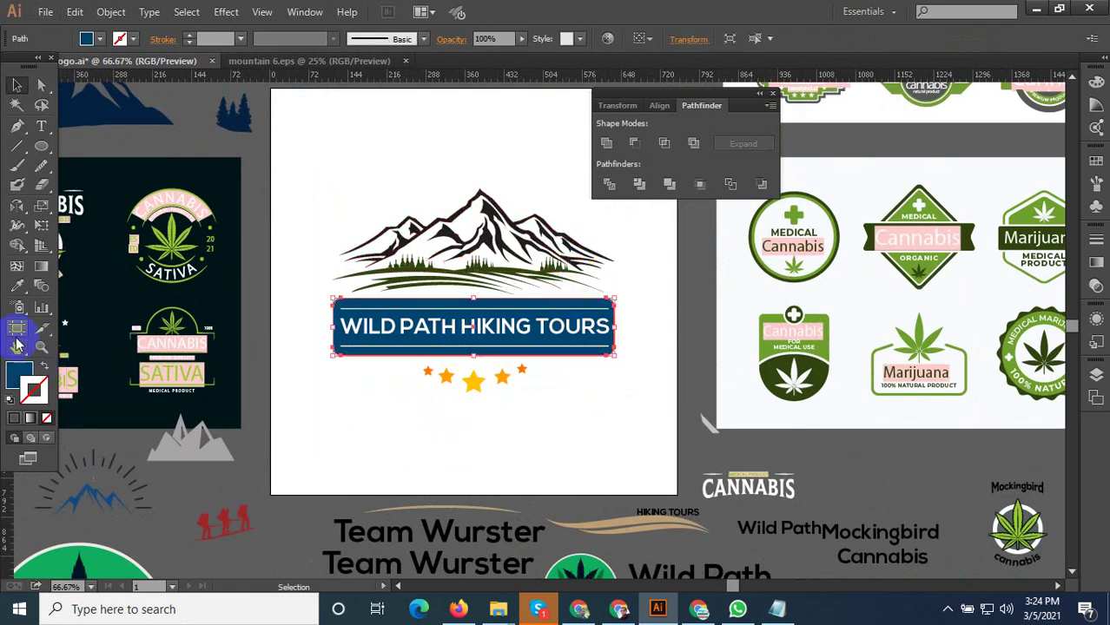
# Eyedrop the grass's dark green onto the banner fill
pyautogui.click(171, 227)
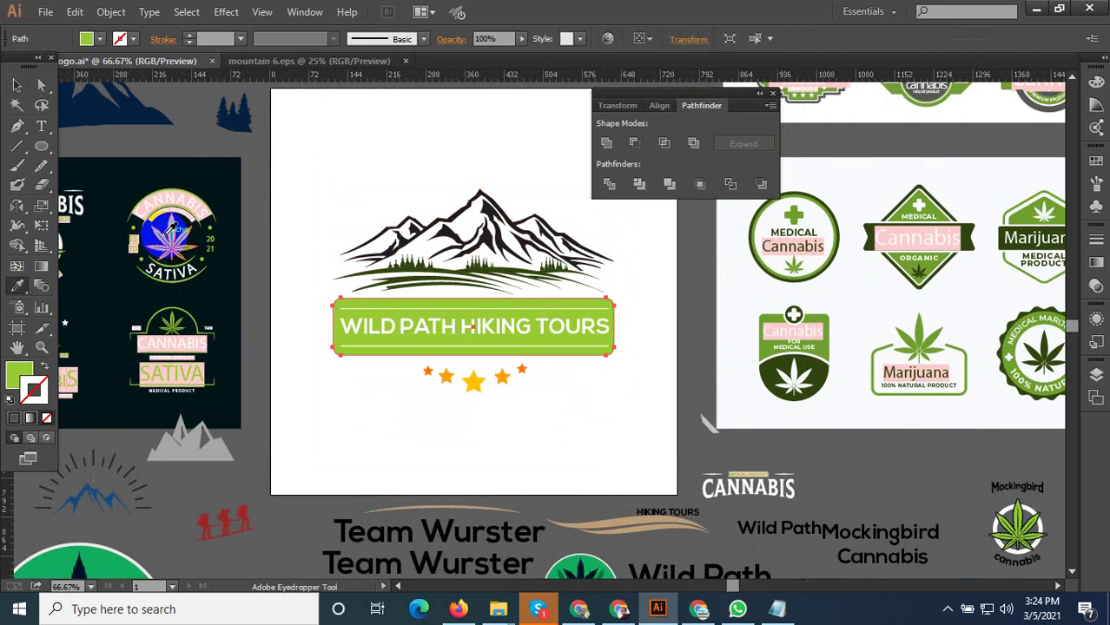
pyautogui.scroll(2, 171, 228)
pyautogui.scroll(-2, 178, 415)
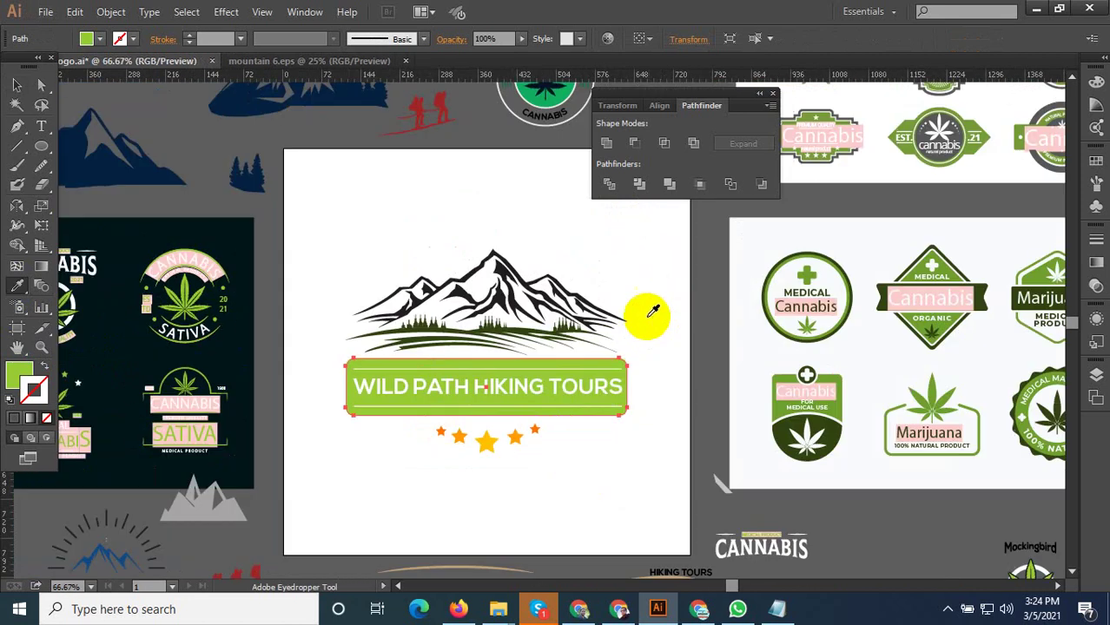
pyautogui.click(485, 328)
pyautogui.click(482, 330)
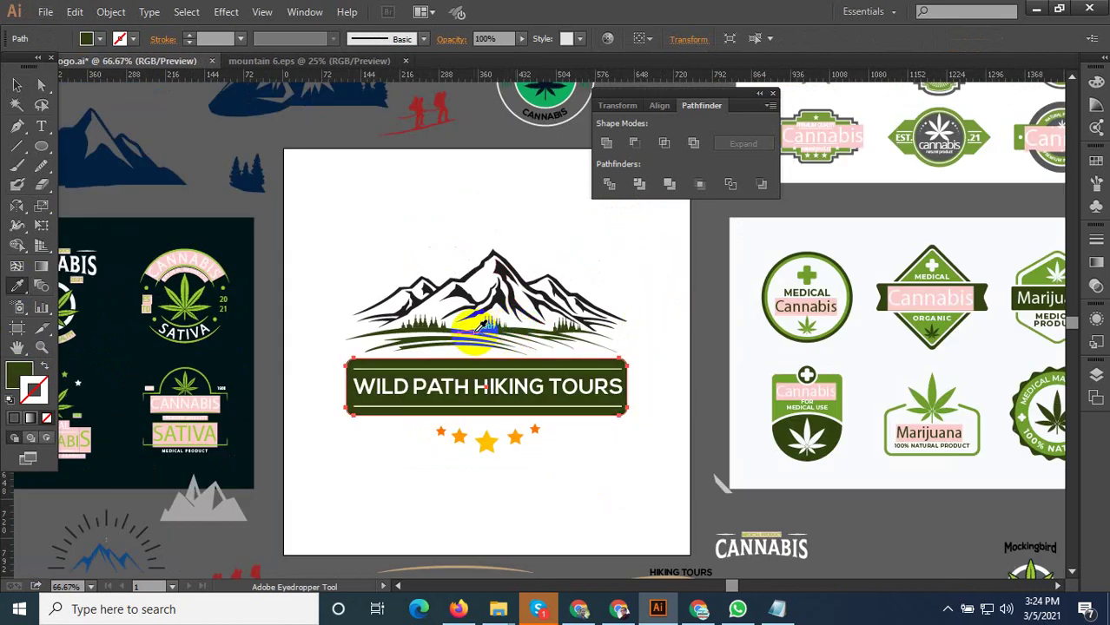
pyautogui.scroll(2, 483, 328)
pyautogui.click(15, 87)
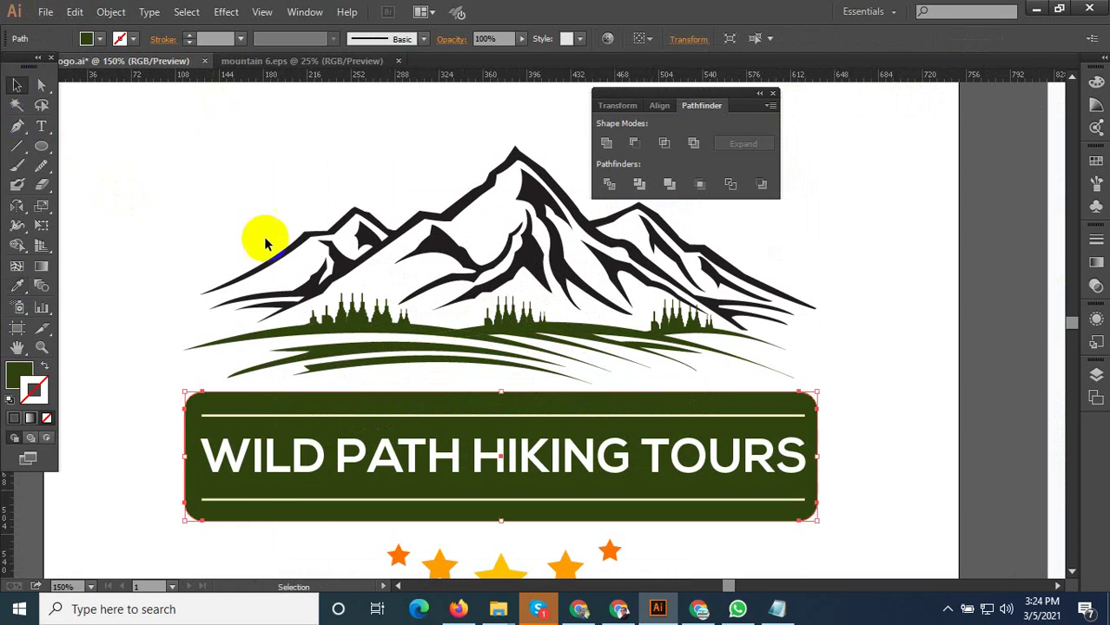
pyautogui.click(261, 235)
pyautogui.scroll(2, 465, 320)
# Select the left tree cluster and try the Eyedropper, then back out and clear the selection
pyautogui.moveTo(512, 297); pyautogui.dragTo(303, 312)
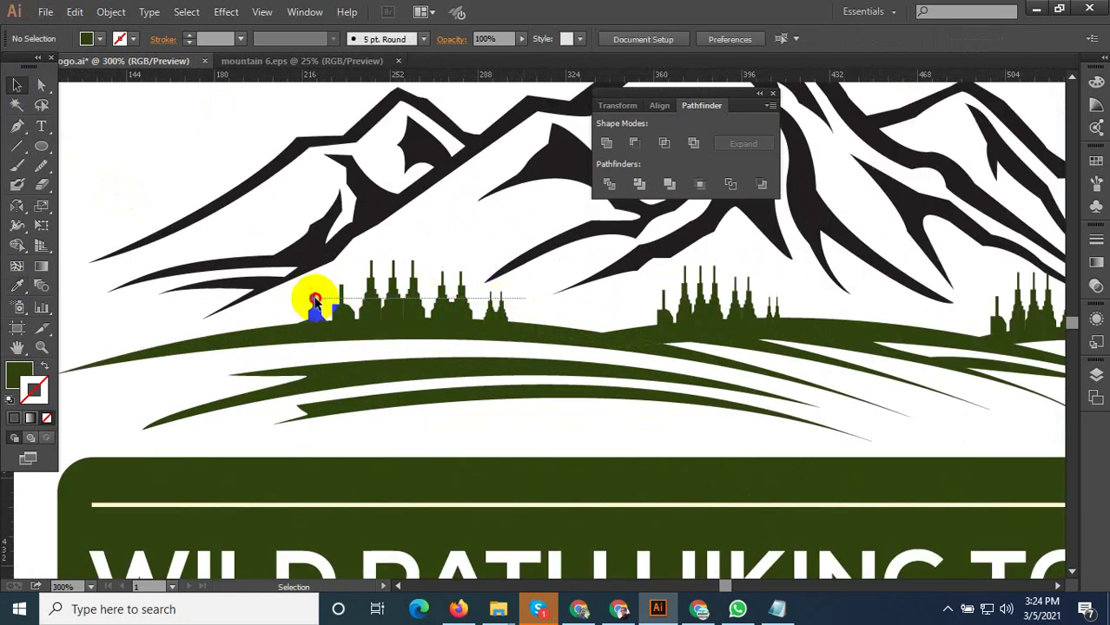
pyautogui.click(16, 286)
pyautogui.scroll(-5, 379, 312)
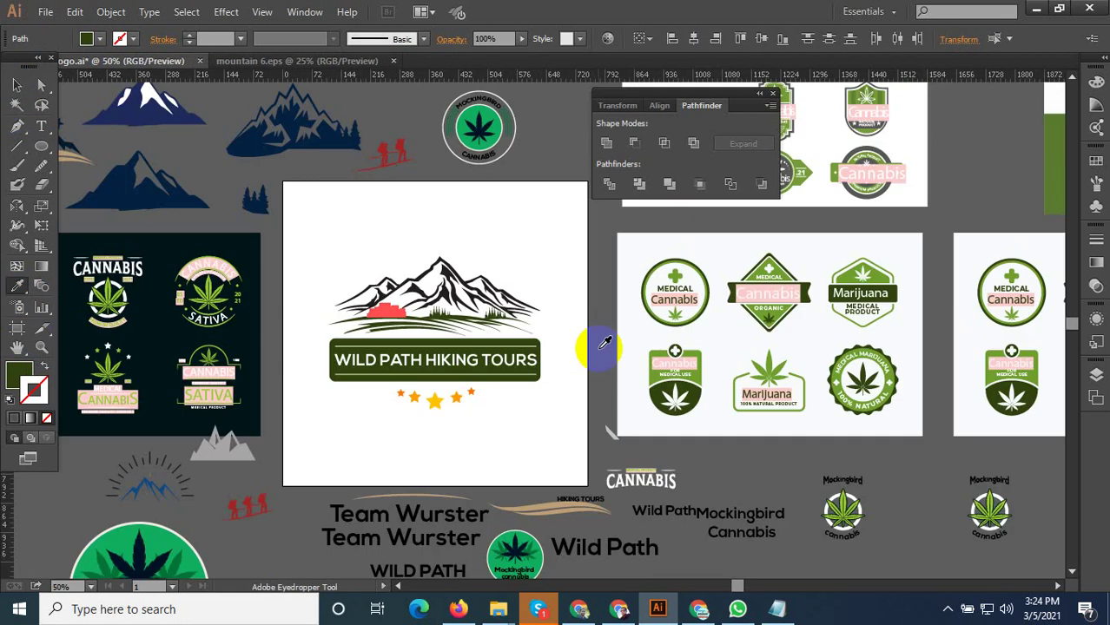
pyautogui.scroll(2, 261, 309)
pyautogui.scroll(2, 129, 246)
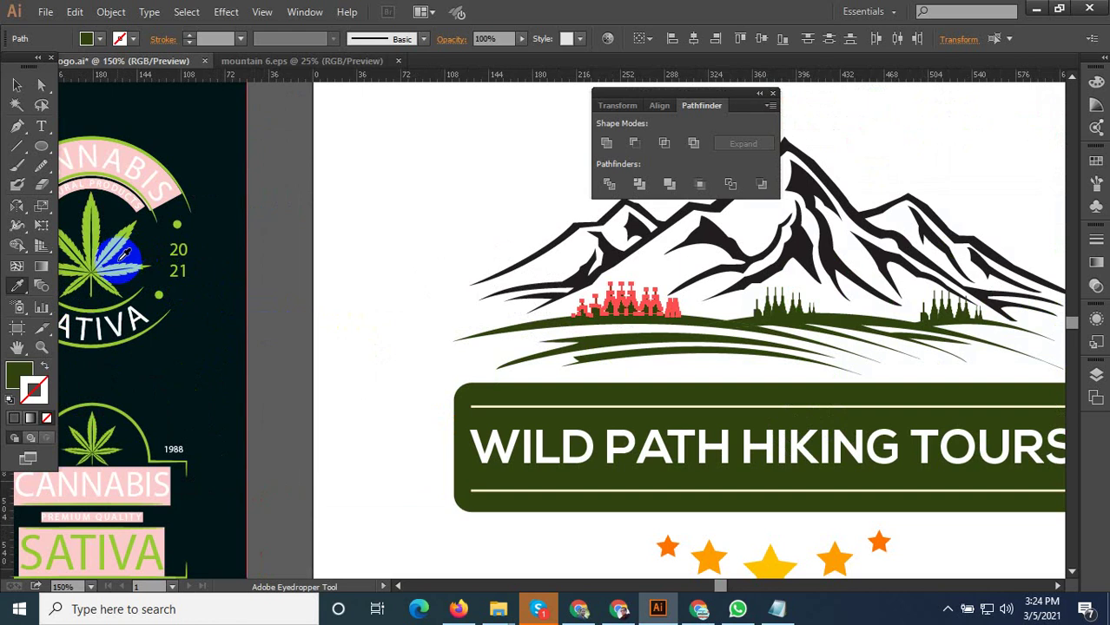
pyautogui.scroll(2, 565, 338)
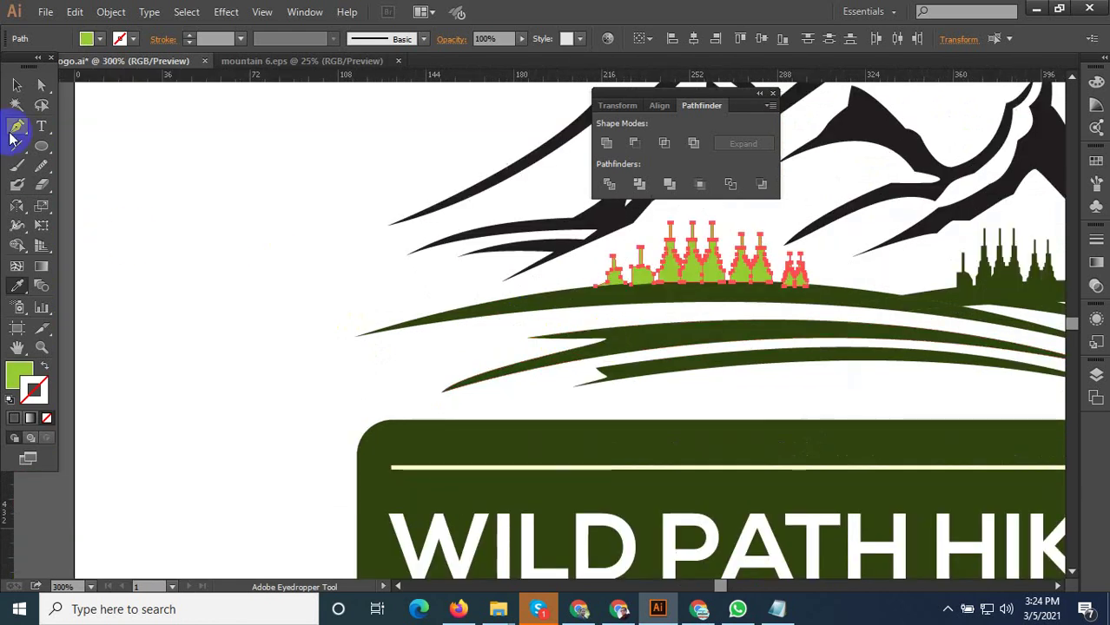
pyautogui.click(17, 86)
pyautogui.click(279, 283)
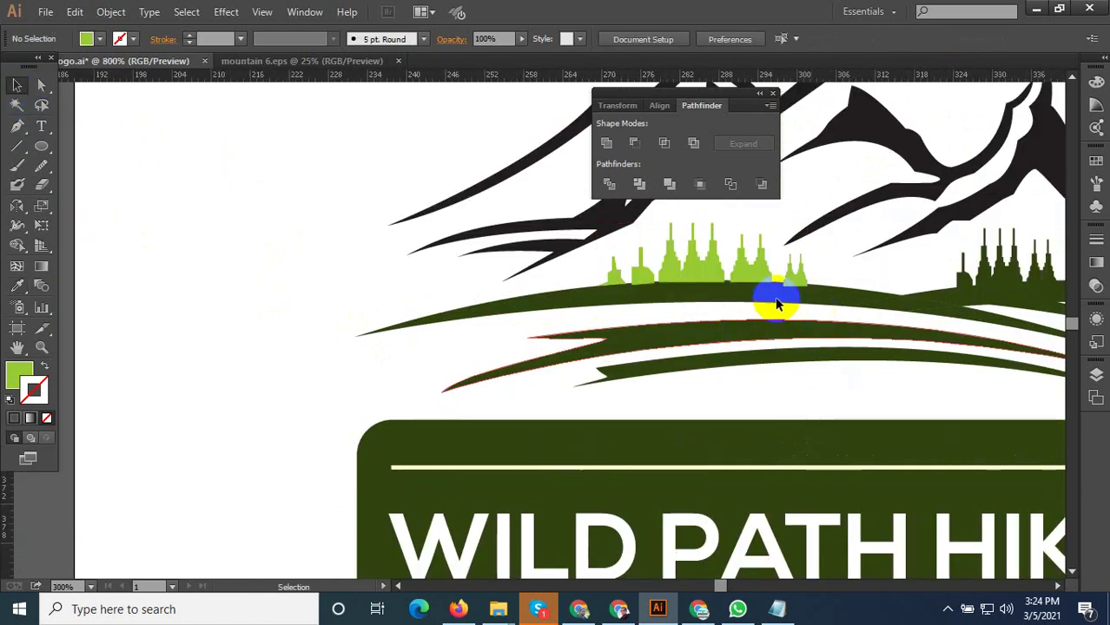
# Select the dark tree clusters and give them the light-green fill with the Eyedropper
pyautogui.scroll(3, 774, 296)
pyautogui.scroll(-2, 308, 281)
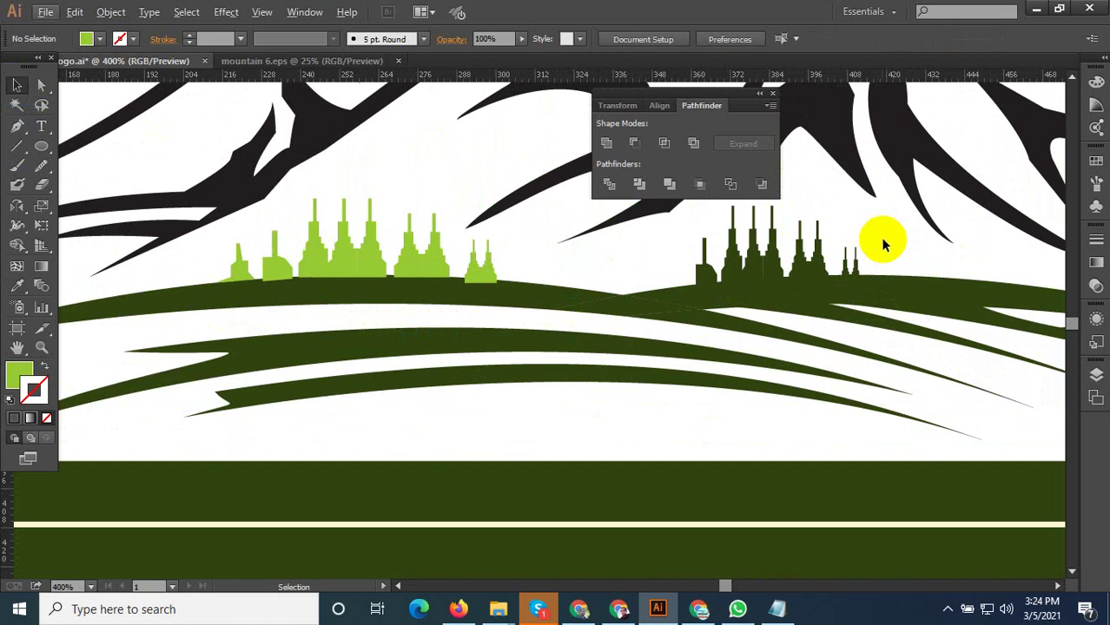
pyautogui.moveTo(879, 235); pyautogui.dragTo(673, 263)
pyautogui.scroll(-3, 448, 339)
pyautogui.scroll(4, 856, 296)
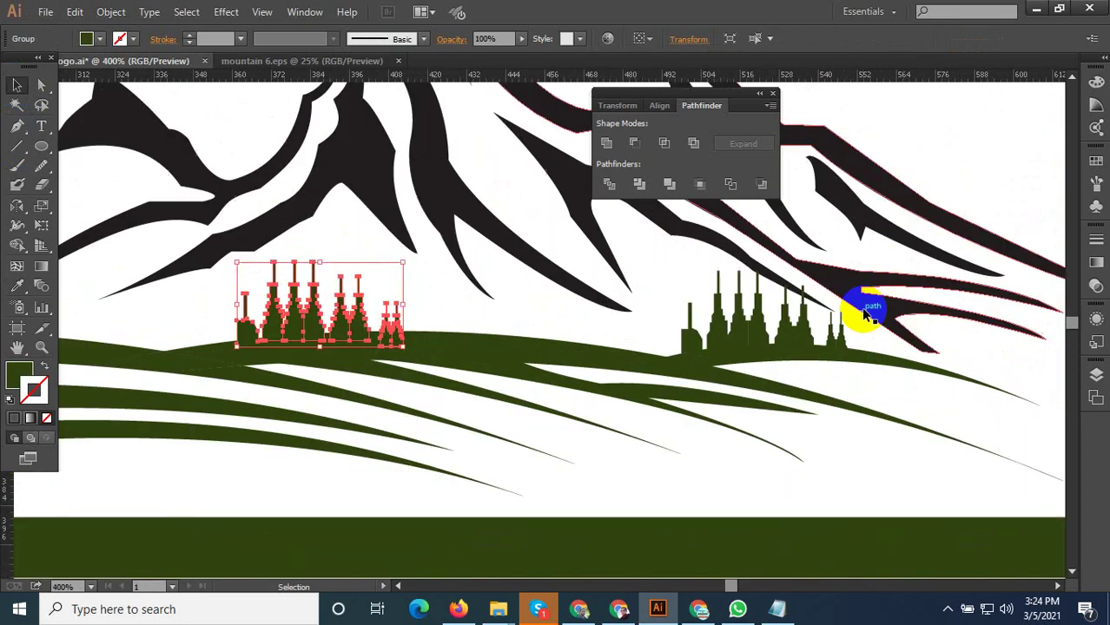
pyautogui.keyDown('shift'); pyautogui.click(653, 332); pyautogui.keyUp('shift')
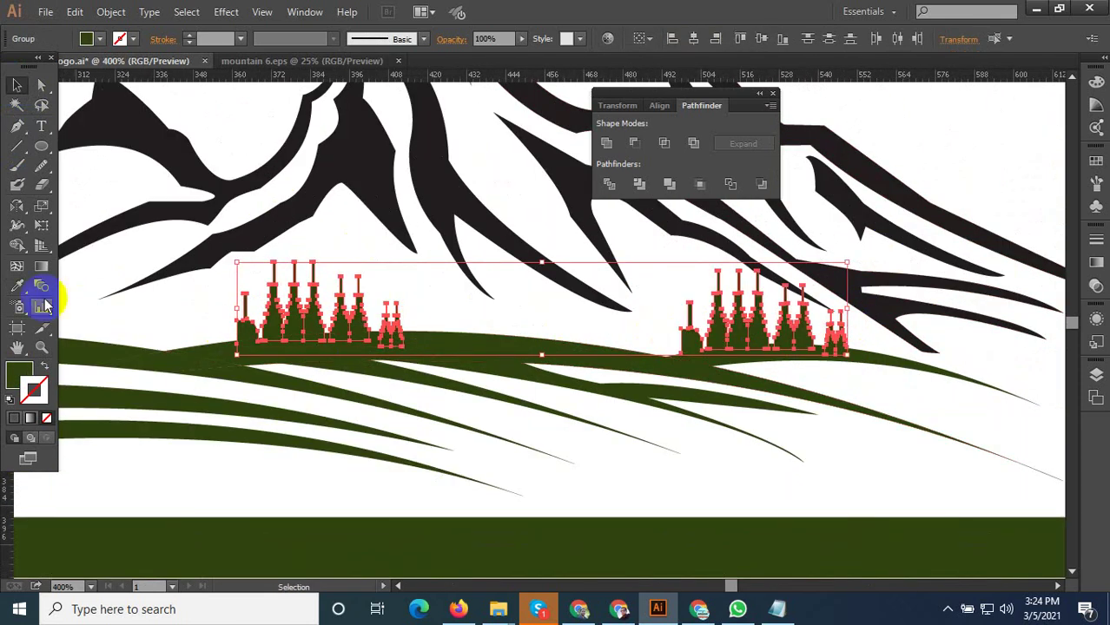
pyautogui.click(17, 285)
pyautogui.scroll(-2, 376, 336)
pyautogui.click(285, 314)
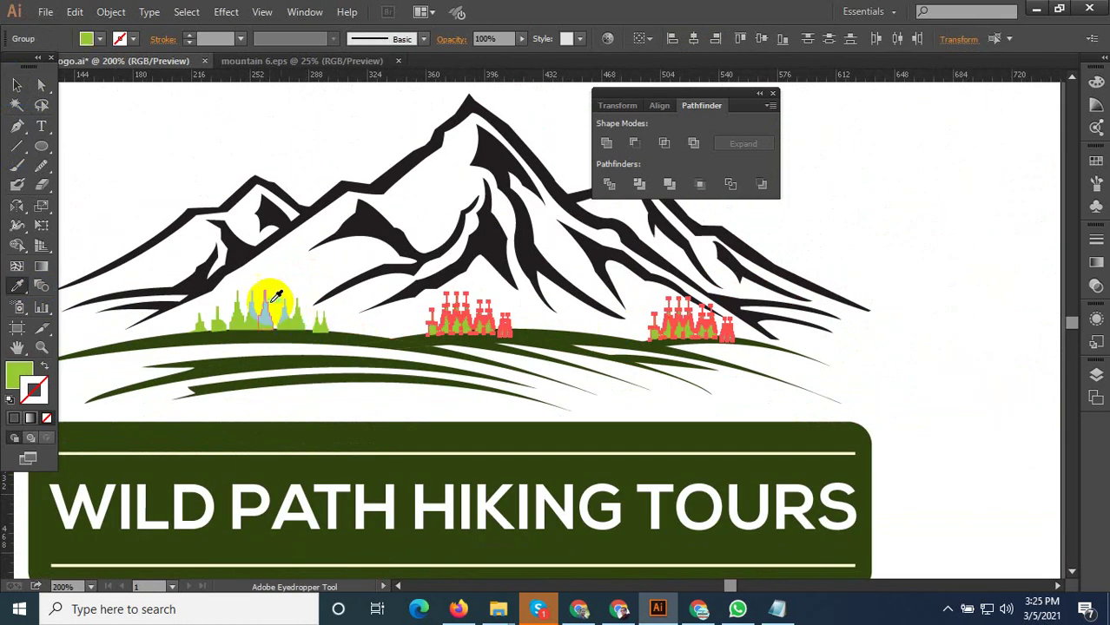
# Select the pieces of the left tree cluster and bring up their context menu
pyautogui.click(16, 84)
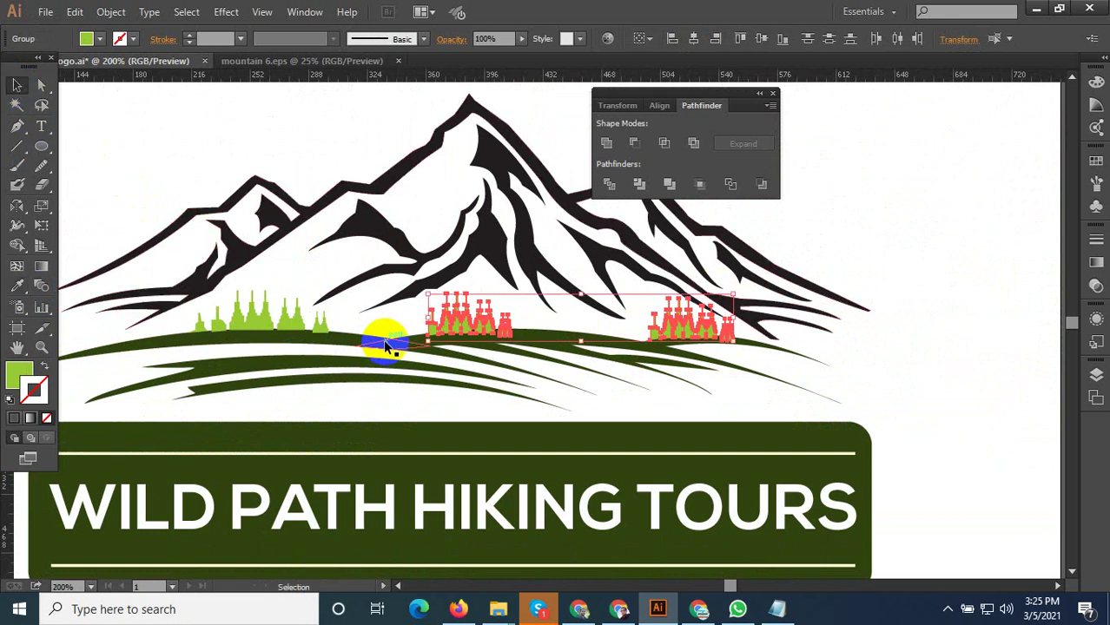
pyautogui.keyDown('shift'); pyautogui.click(259, 315); pyautogui.keyUp('shift')
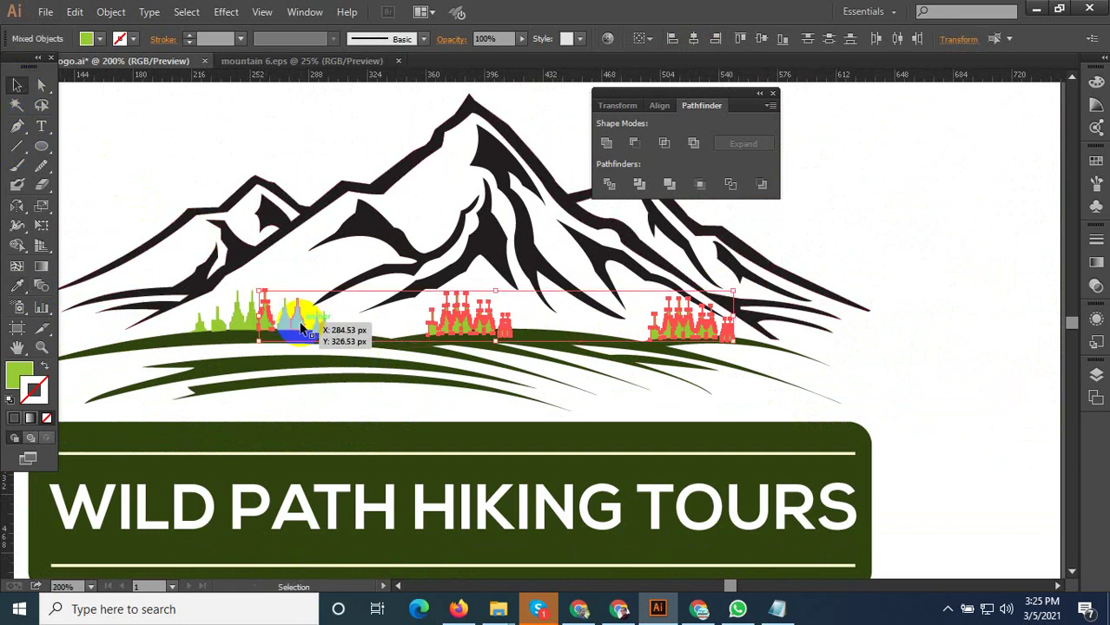
pyautogui.scroll(2, 302, 328)
pyautogui.keyDown('shift'); pyautogui.click(219, 331); pyautogui.keyUp('shift')
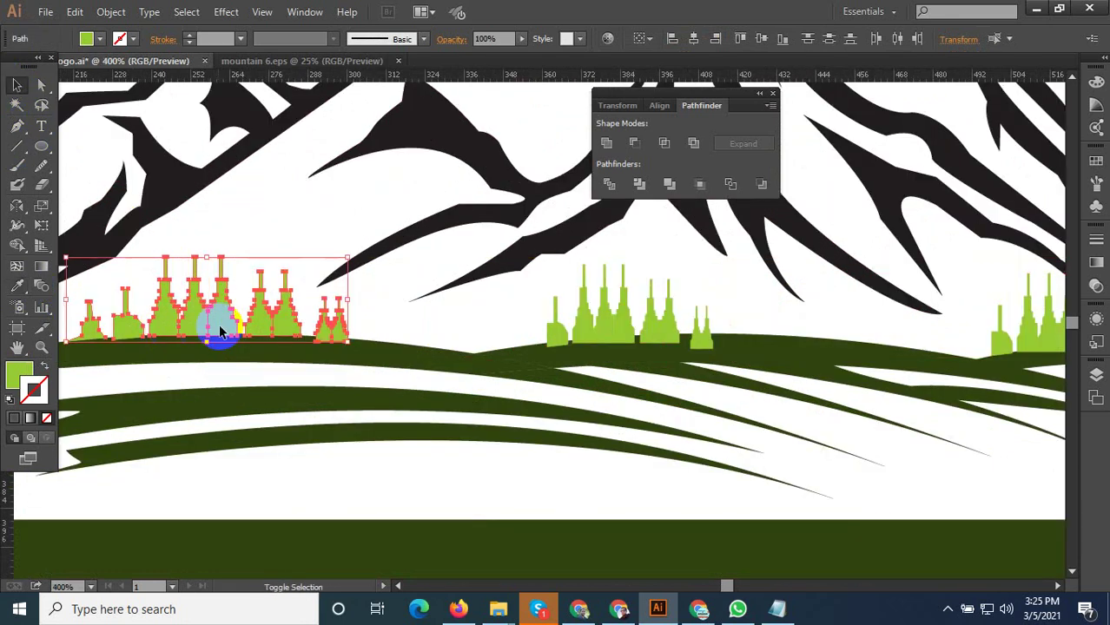
pyautogui.rightClick(232, 323)
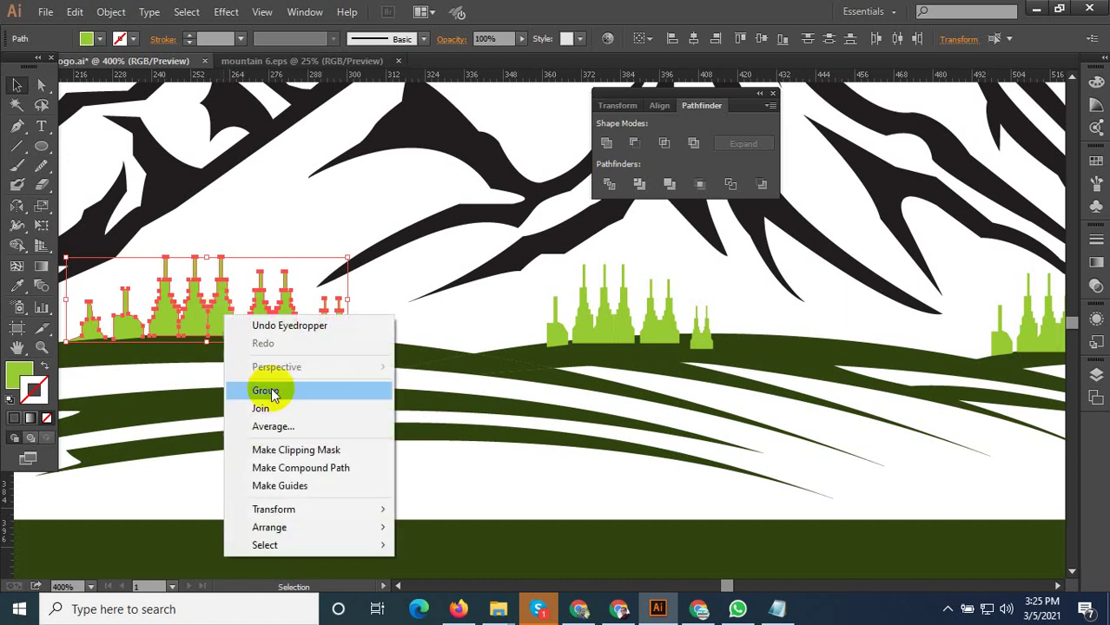
# Group the left tree cluster, then send all three tree clusters behind the grass
pyautogui.click(265, 383)
pyautogui.keyDown('shift'); pyautogui.click(581, 329); pyautogui.keyUp('shift')
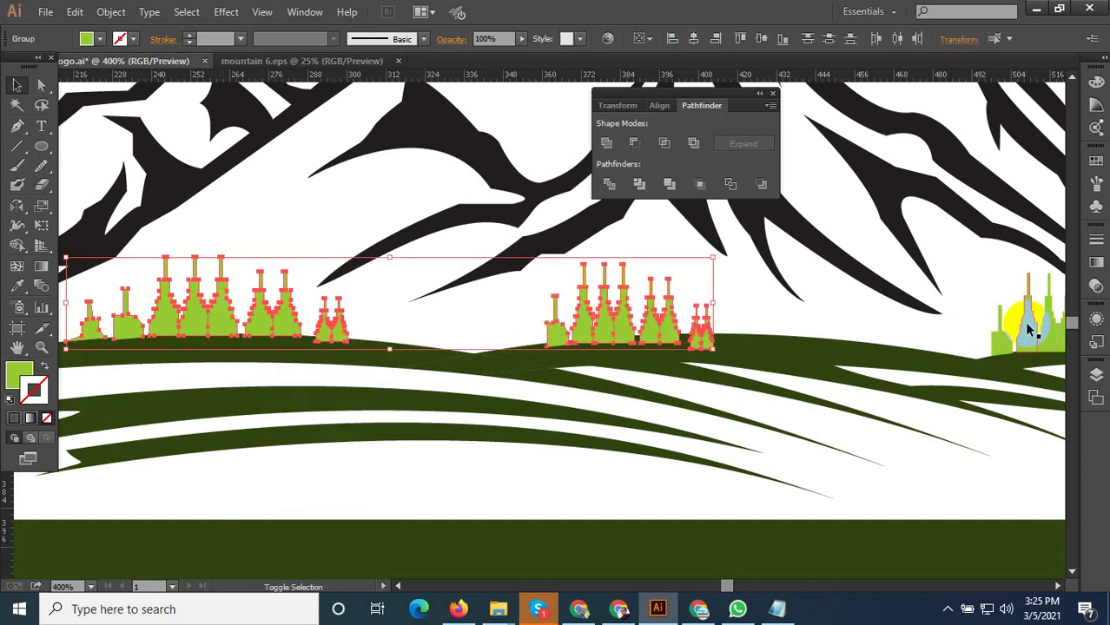
pyautogui.keyDown('shift'); pyautogui.click(1028, 323); pyautogui.keyUp('shift')
pyautogui.rightClick(704, 335)
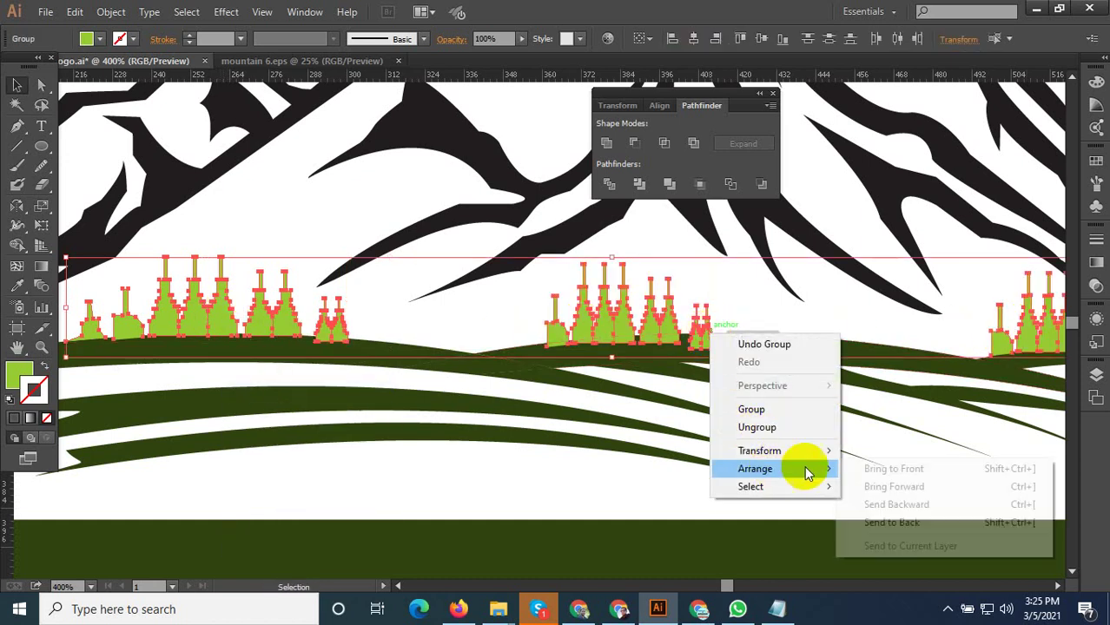
pyautogui.click(887, 522)
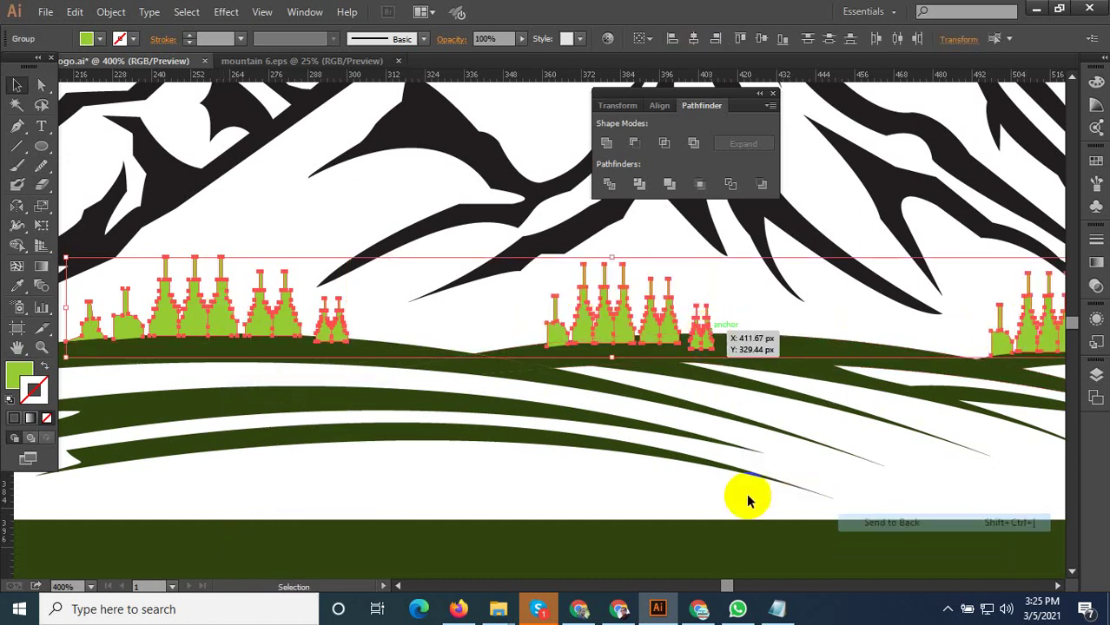
pyautogui.click(496, 486)
# Group the mountain peaks and the grass swooshes into one object
pyautogui.scroll(-1, 461, 477)
pyautogui.scroll(-3, 461, 476)
pyautogui.scroll(-1, 462, 474)
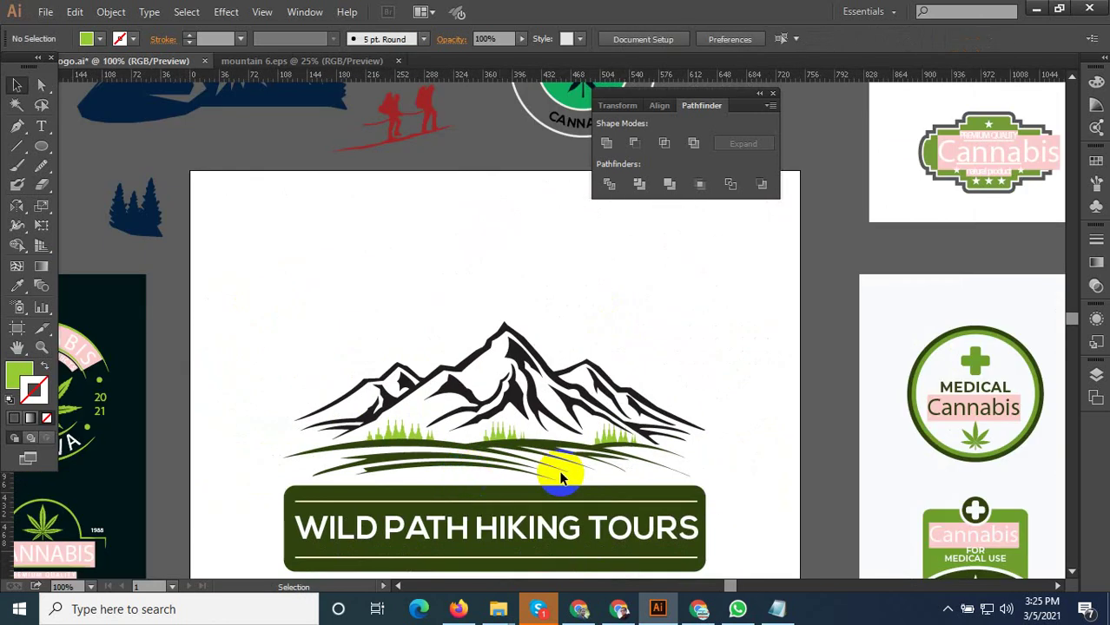
pyautogui.scroll(-2, 540, 369)
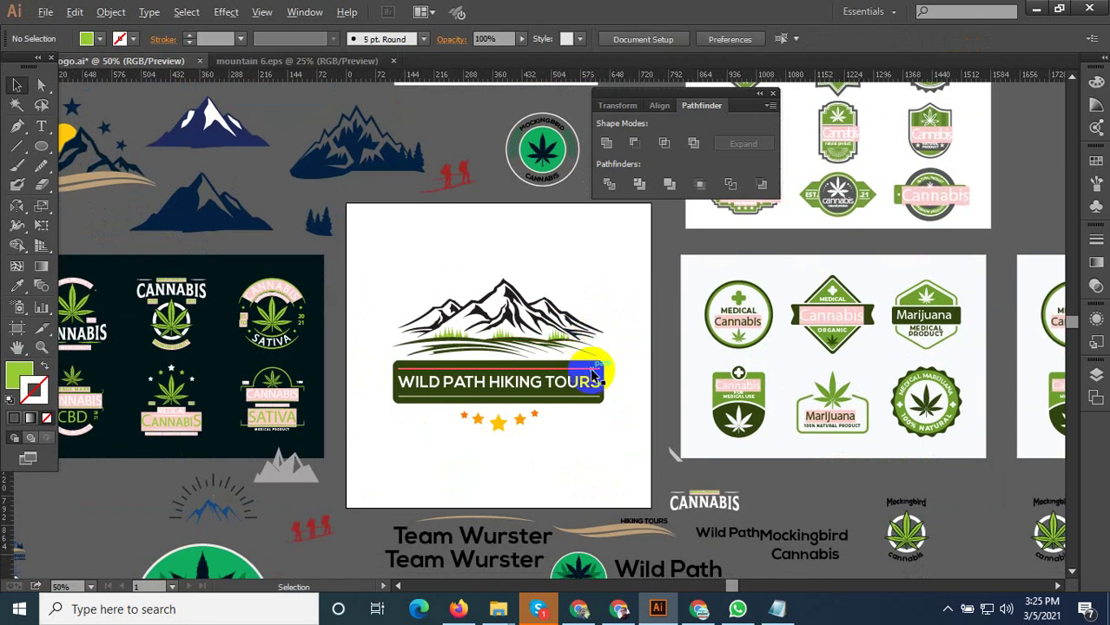
pyautogui.scroll(1, 595, 379)
pyautogui.click(540, 287)
pyautogui.scroll(2, 497, 370)
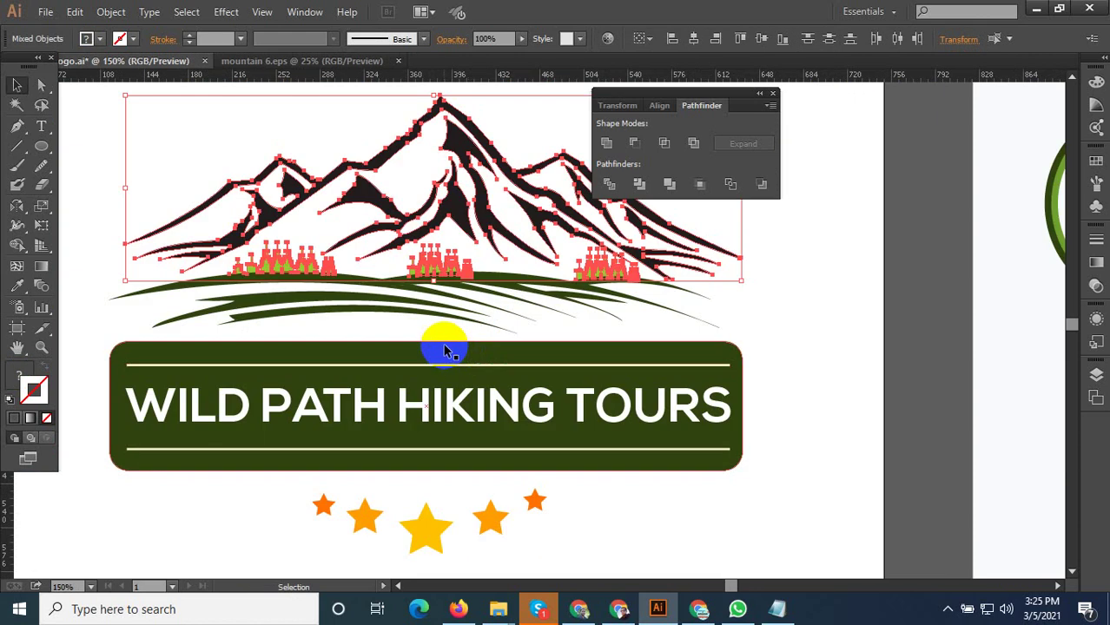
pyautogui.keyDown('shift'); pyautogui.click(605, 320); pyautogui.keyUp('shift')
pyautogui.rightClick(369, 197)
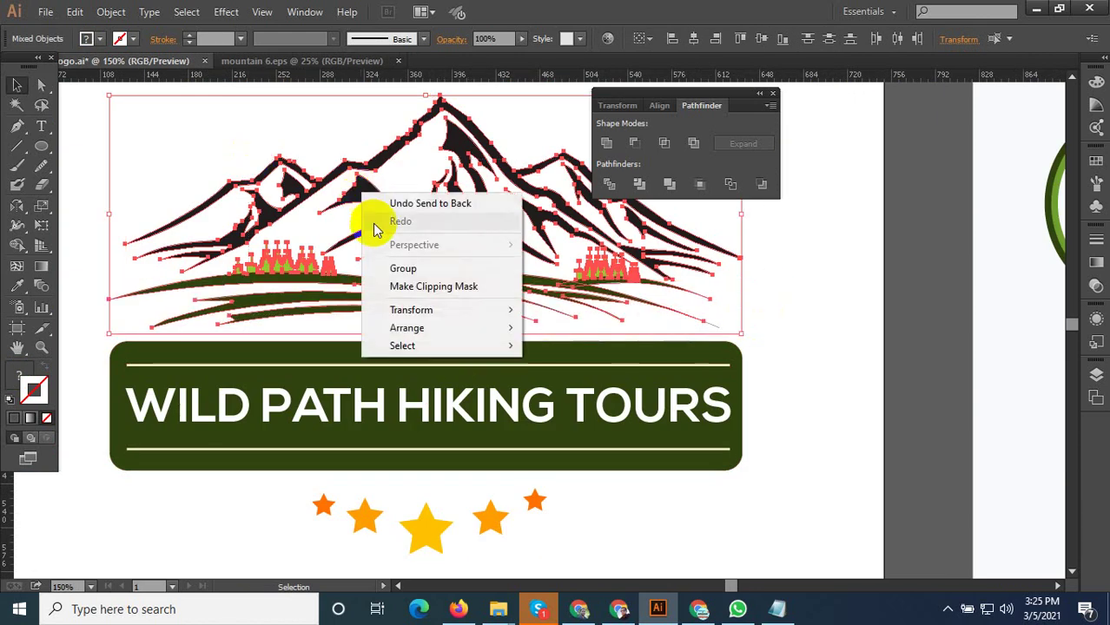
pyautogui.click(385, 269)
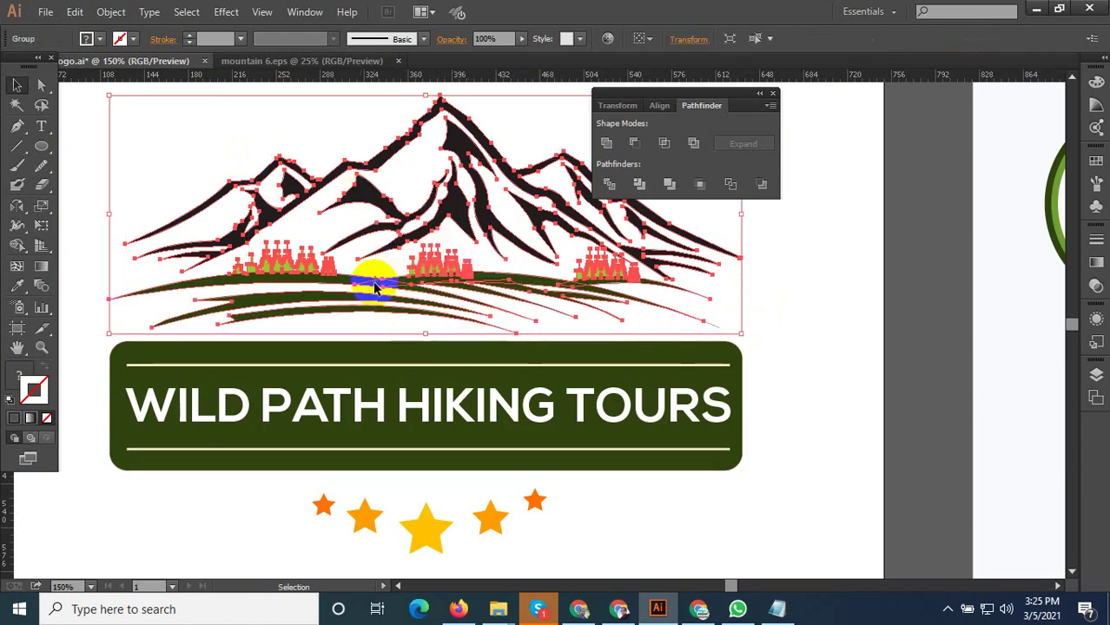
pyautogui.click(372, 280)
pyautogui.scroll(-2, 374, 364)
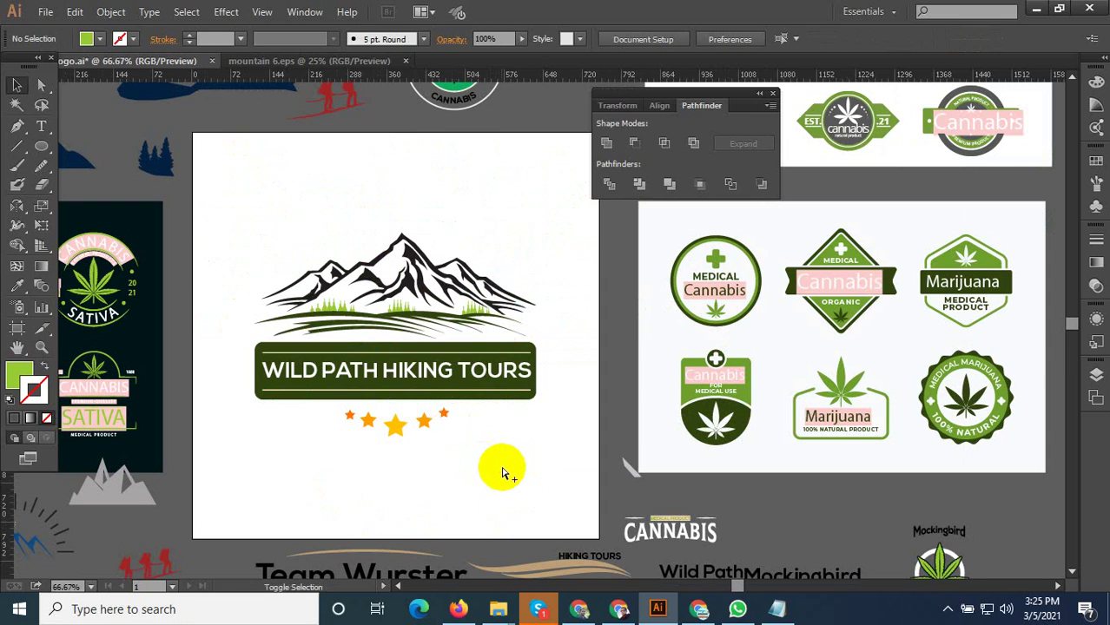
# Save the logo for web as a 750×750 px JPEG named Mountain-Logo-2
pyautogui.hotkey('ctrl', 'alt', 'shift', 's')
pyautogui.click(898, 556)
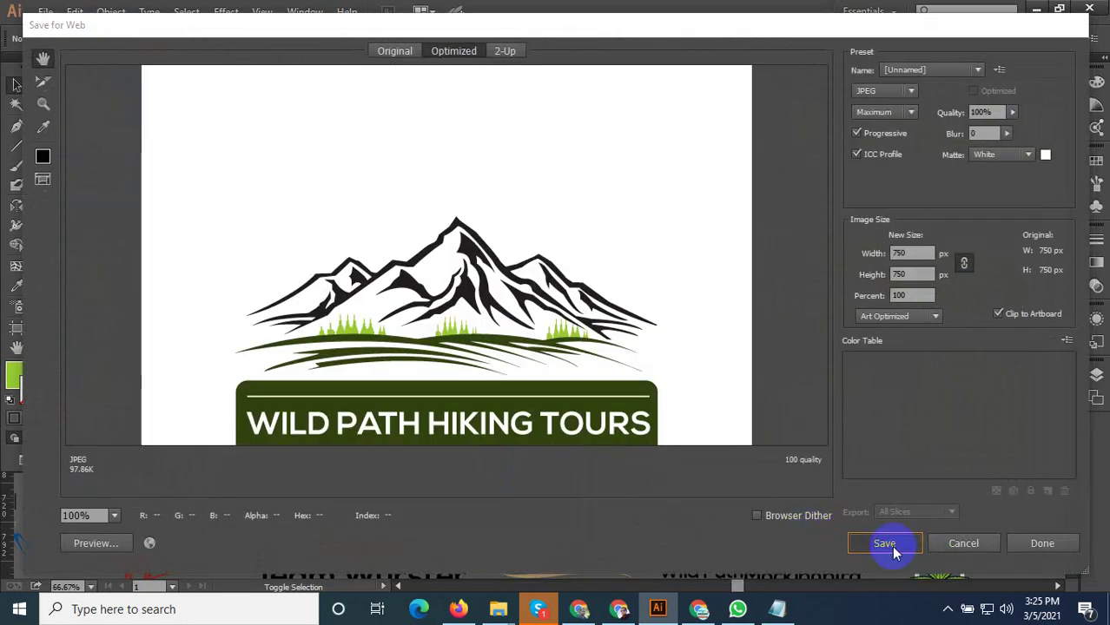
pyautogui.click(278, 200)
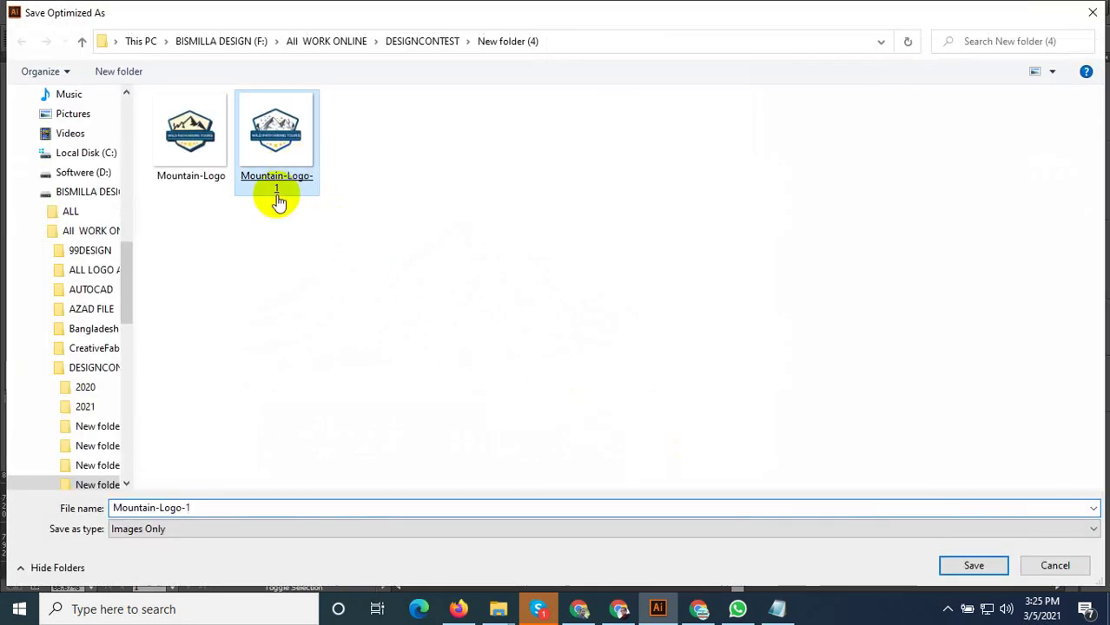
pyautogui.doubleClick(215, 510)
pyautogui.write('2')
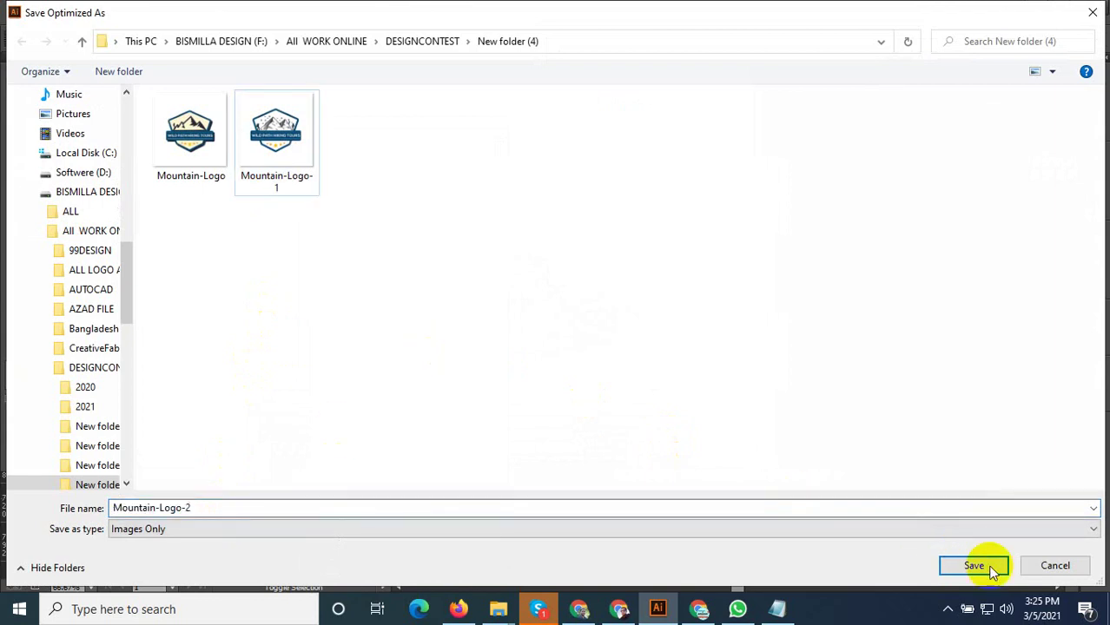
pyautogui.press('Return')
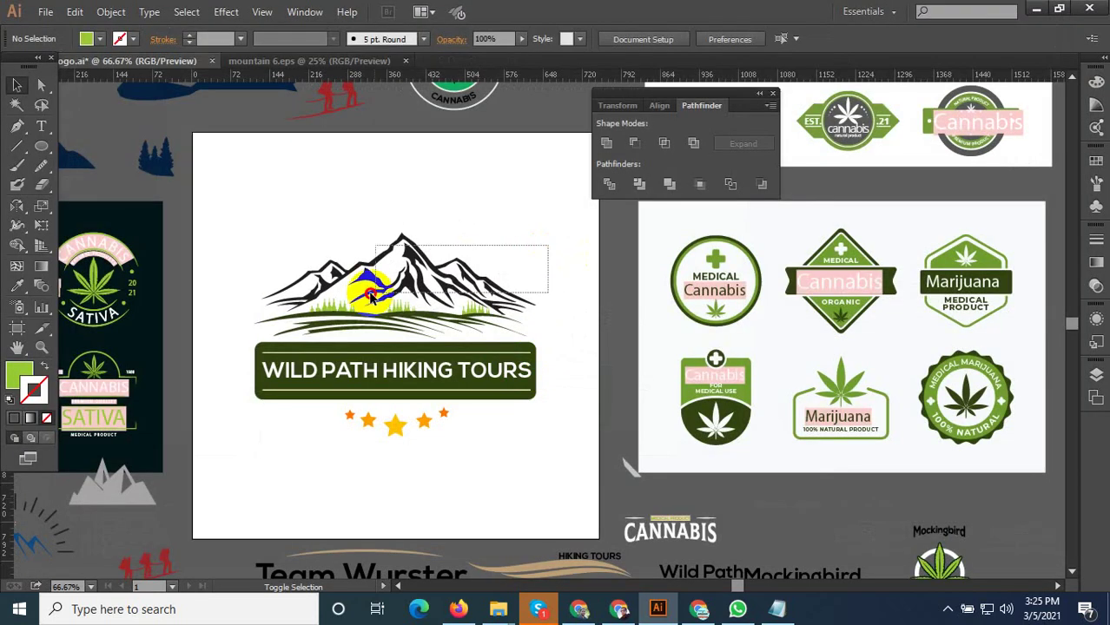
# In mountain 6.eps, delete the mountain and stars group
pyautogui.click(303, 320)
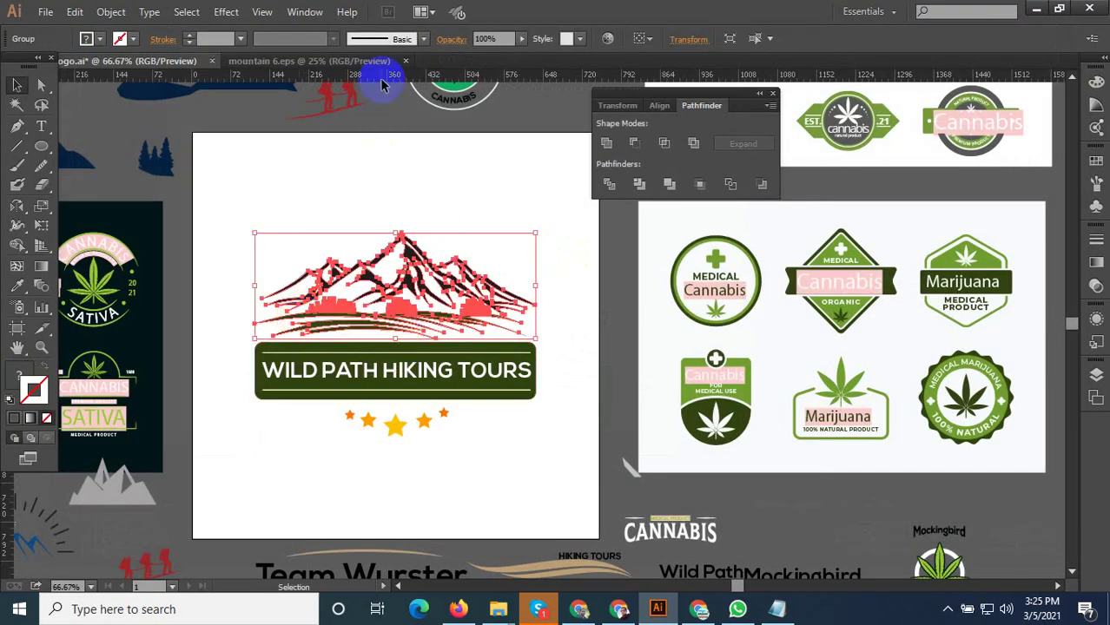
pyautogui.click(331, 65)
pyautogui.scroll(2, 456, 365)
pyautogui.click(447, 286)
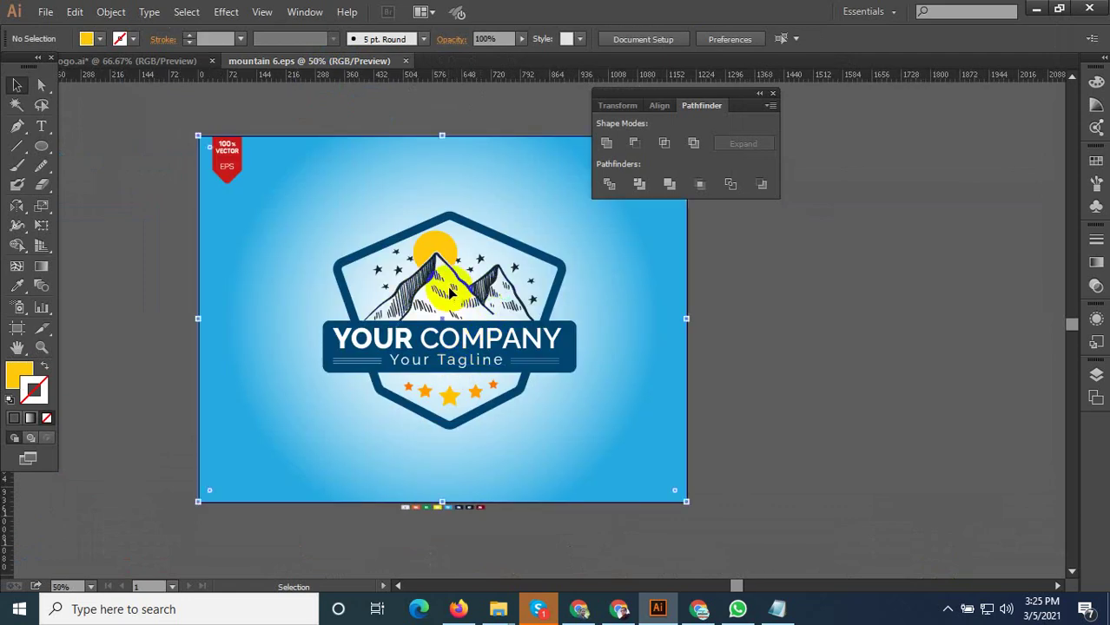
pyautogui.moveTo(445, 281); pyautogui.dragTo(447, 282)
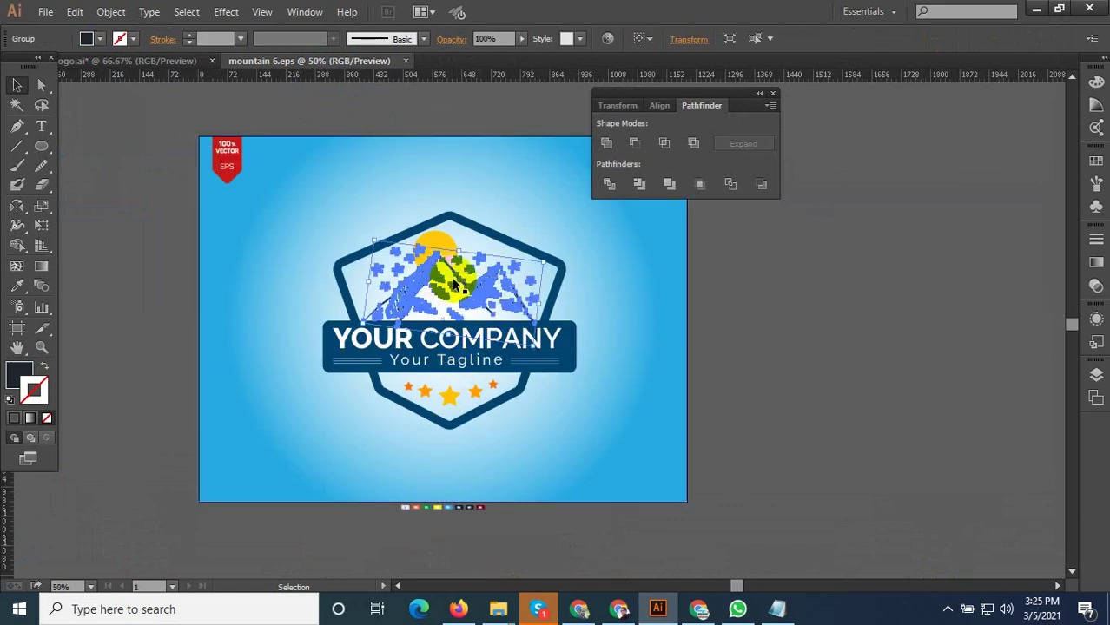
pyautogui.press('Delete')
# Delete the hexagon badge and yellow sun, and move the dark-blue banner off the artboard
pyautogui.click(486, 236)
pyautogui.press('Delete')
pyautogui.click(597, 325)
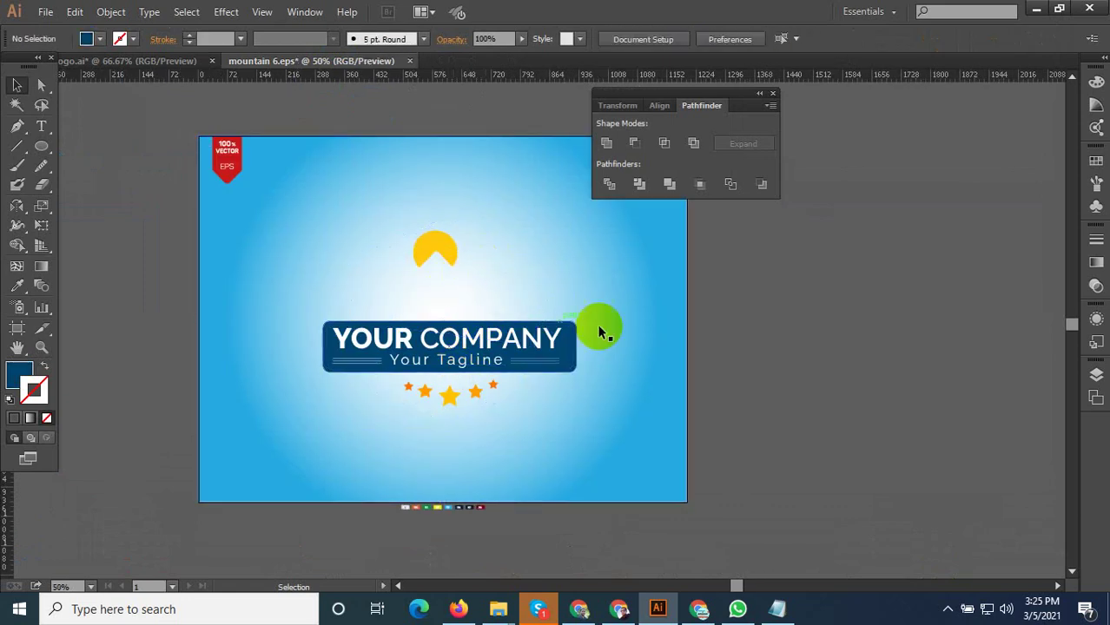
pyautogui.click(686, 311)
pyautogui.click(517, 372)
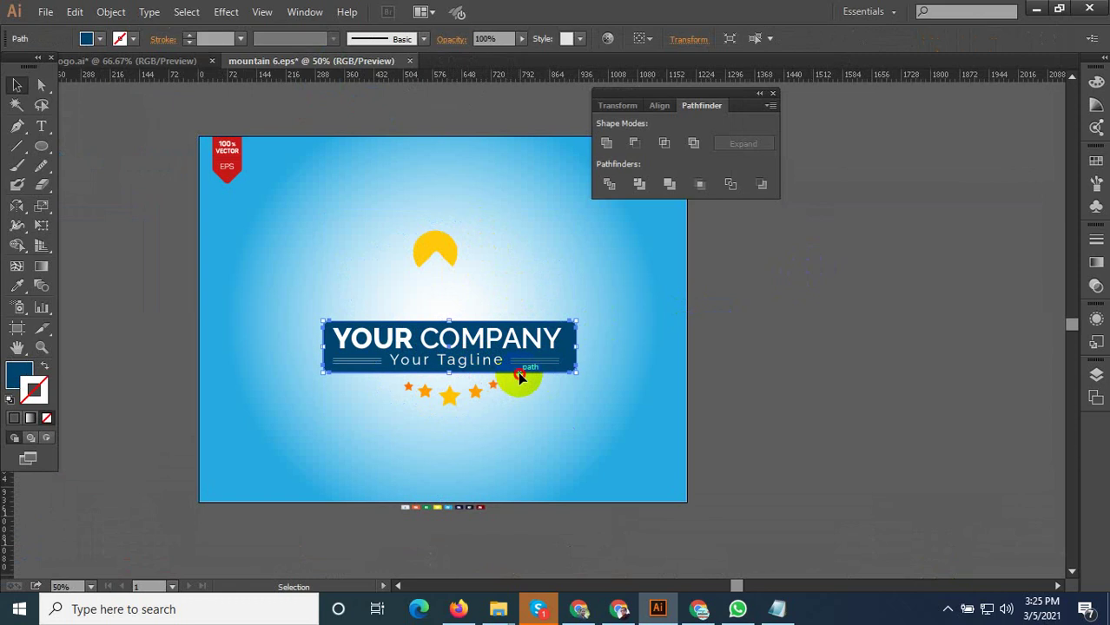
pyautogui.moveTo(517, 372); pyautogui.dragTo(854, 353)
pyautogui.moveTo(441, 398); pyautogui.dragTo(452, 402)
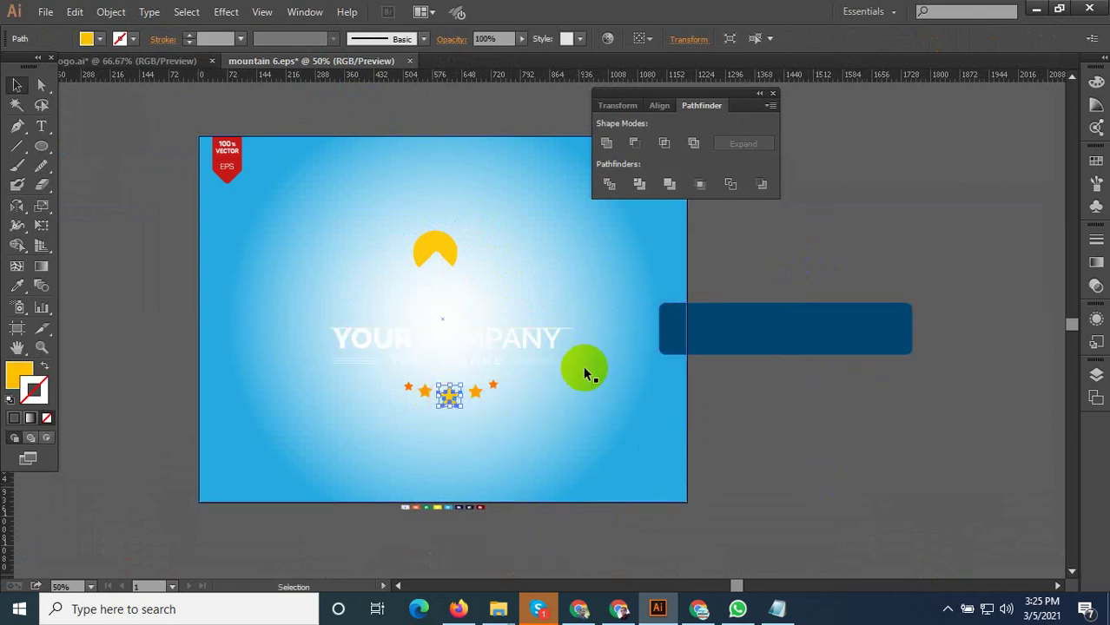
pyautogui.moveTo(454, 253); pyautogui.dragTo(469, 254)
pyautogui.press('Delete')
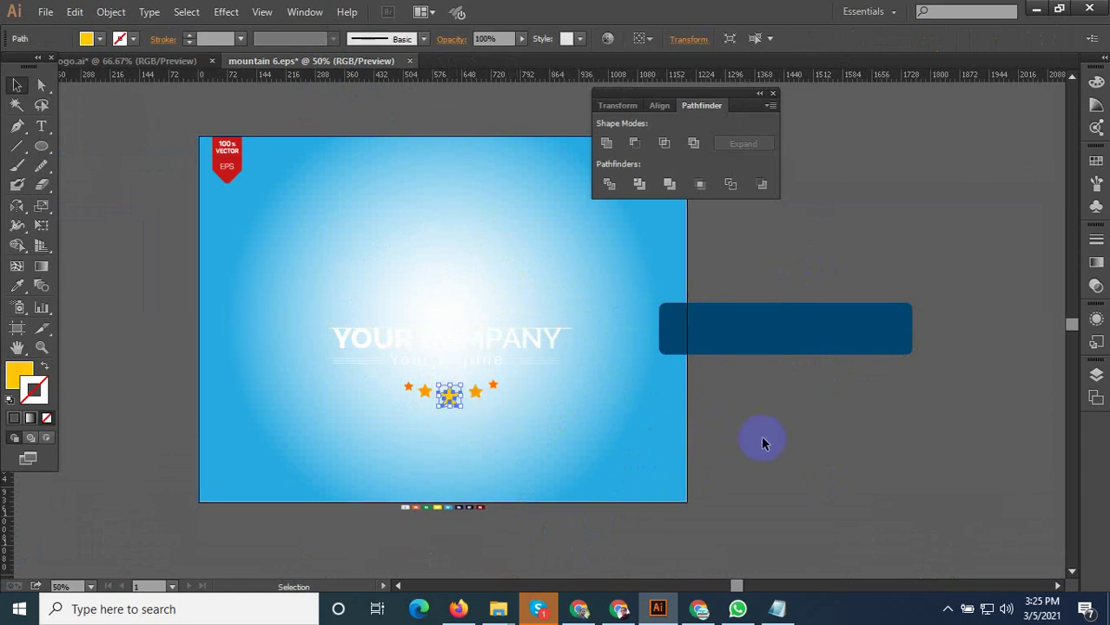
# Paste the black mountain illustration and place it above YOUR COMPANY
pyautogui.moveTo(820, 429); pyautogui.dragTo(288, 277)
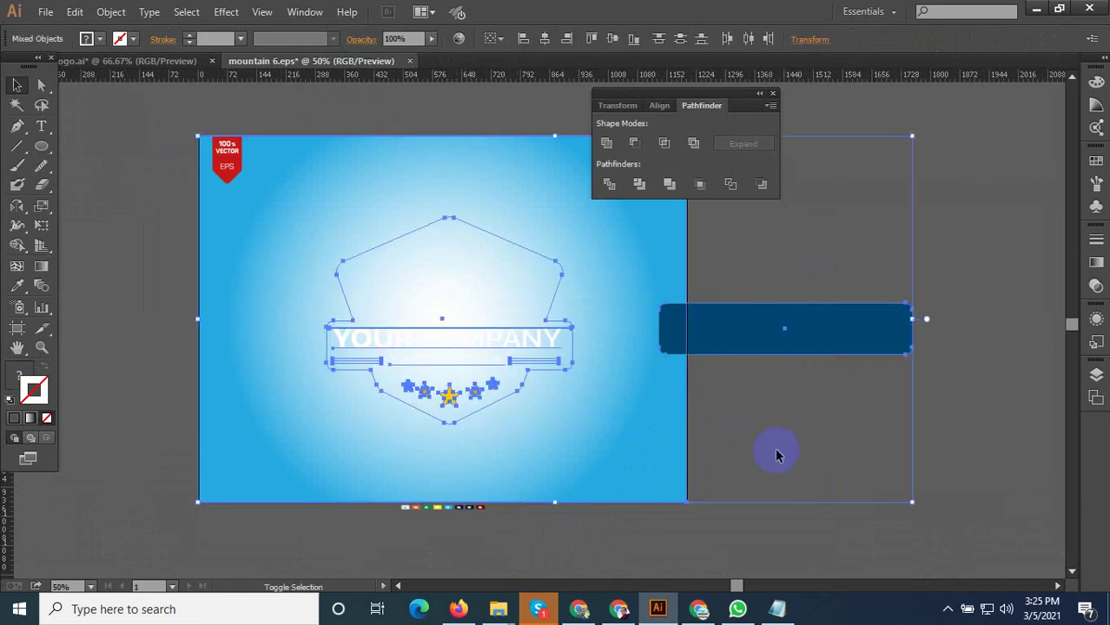
pyautogui.keyDown('shift'); pyautogui.click(631, 359); pyautogui.keyUp('shift')
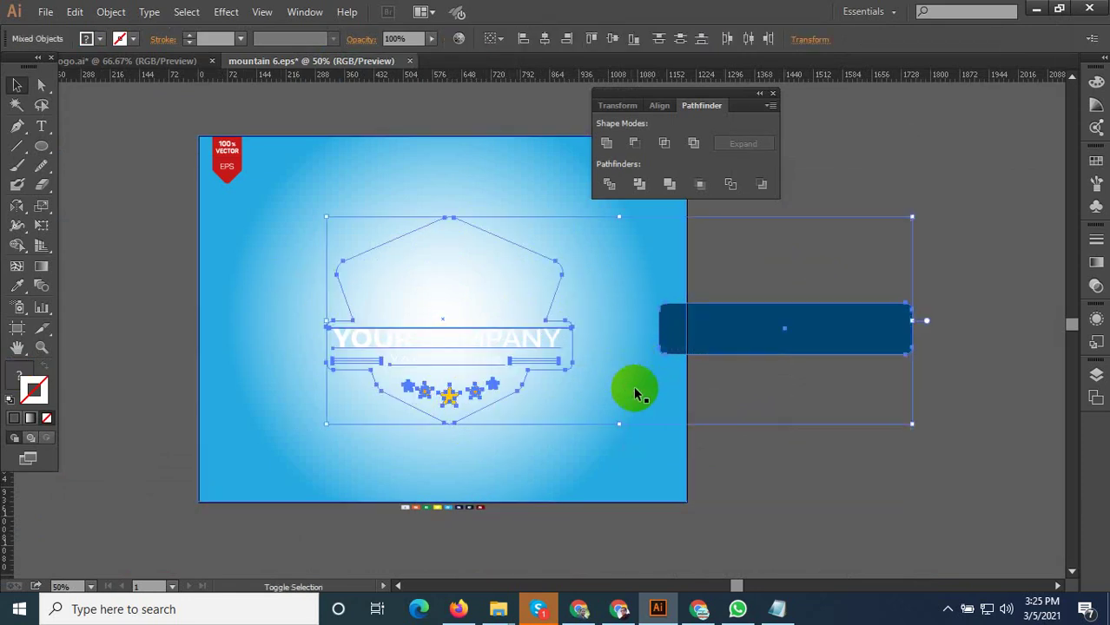
pyautogui.keyDown('shift'); pyautogui.click(516, 351); pyautogui.keyUp('shift')
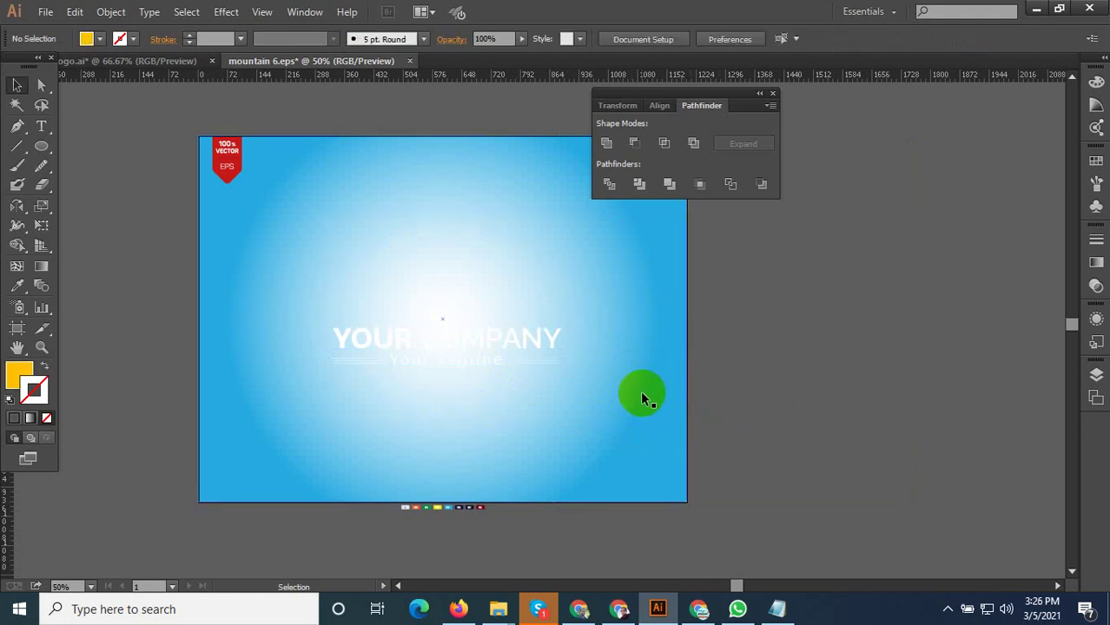
pyautogui.hotkey('ctrl', 'v')
pyautogui.moveTo(642, 396)
pyautogui.mouseDown()
pyautogui.moveTo(575, 339)
pyautogui.moveTo(435, 256)
pyautogui.mouseUp()
# Give the YOUR COMPANY text group the mountain's dark colour with the Eyedropper
pyautogui.click(447, 343)
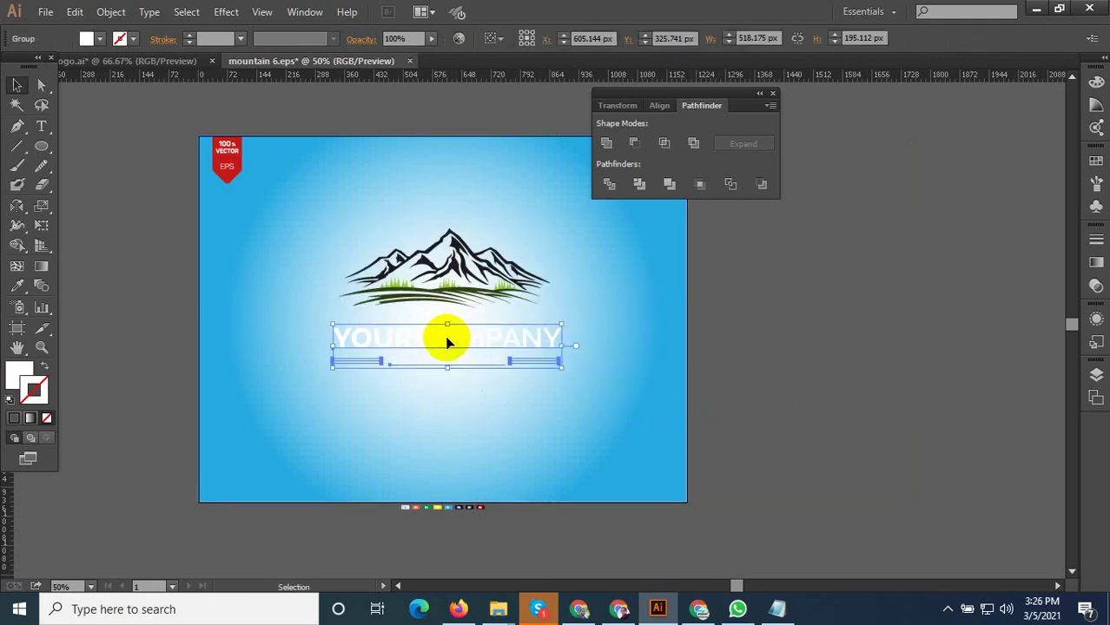
pyautogui.click(17, 289)
pyautogui.click(461, 242)
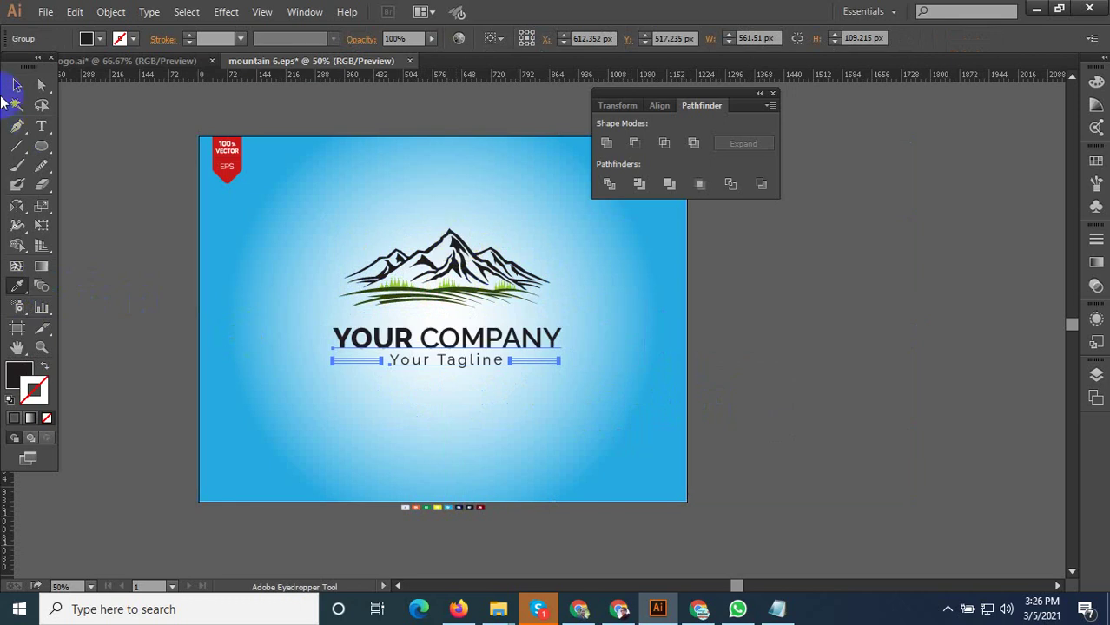
# Select only the mountain group and nudge it down slightly
pyautogui.moveTo(473, 123); pyautogui.dragTo(359, 453)
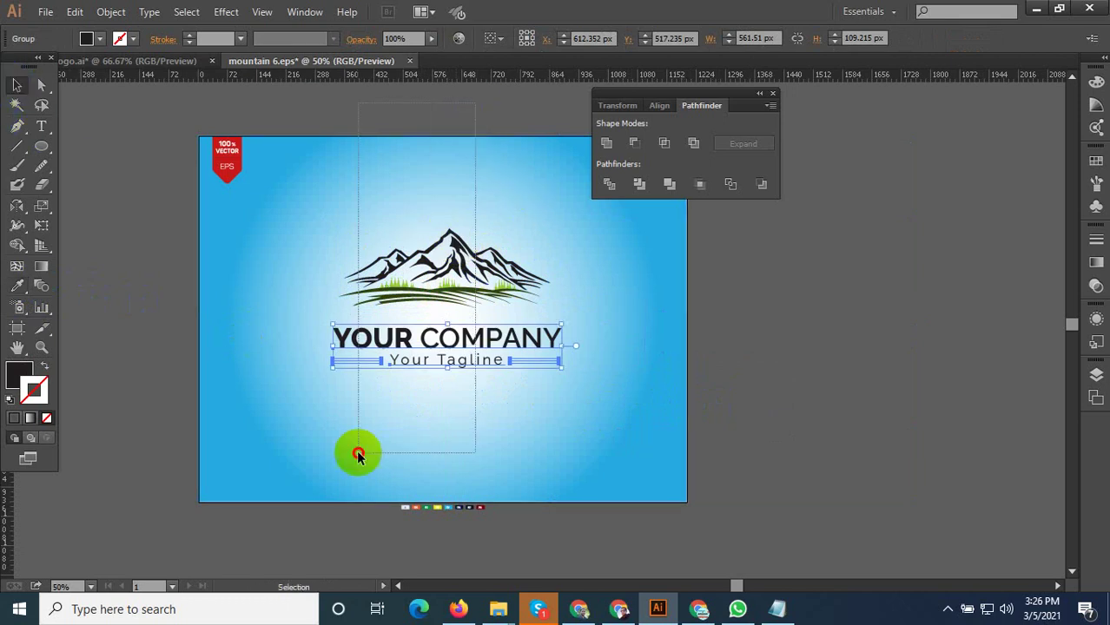
pyautogui.keyDown('shift'); pyautogui.click(454, 439); pyautogui.keyUp('shift')
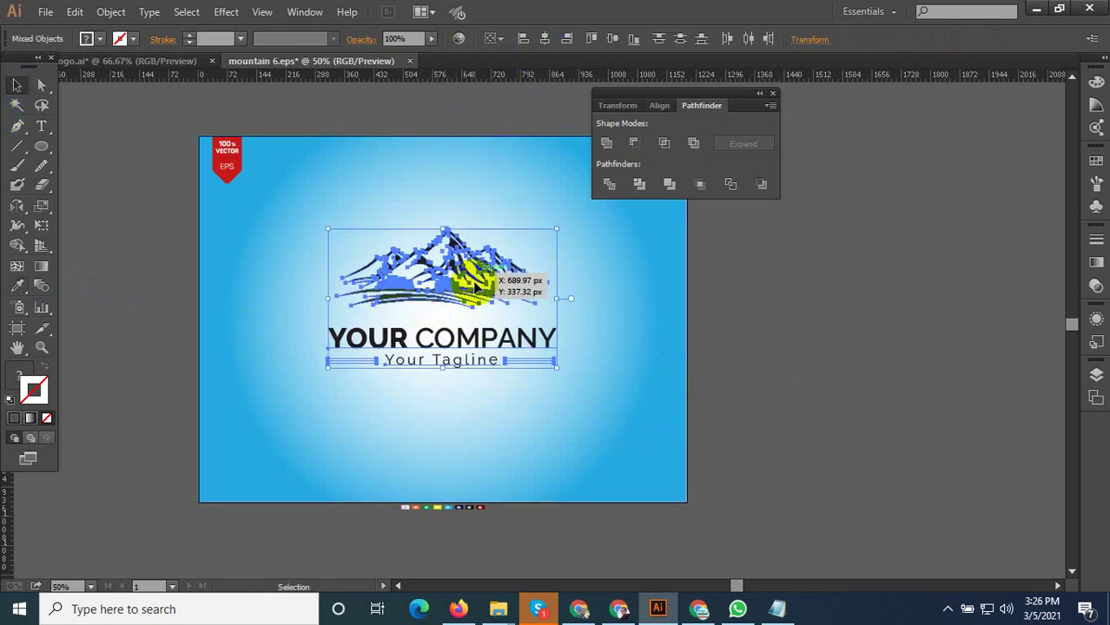
pyautogui.scroll(1, 453, 317)
pyautogui.click(527, 303)
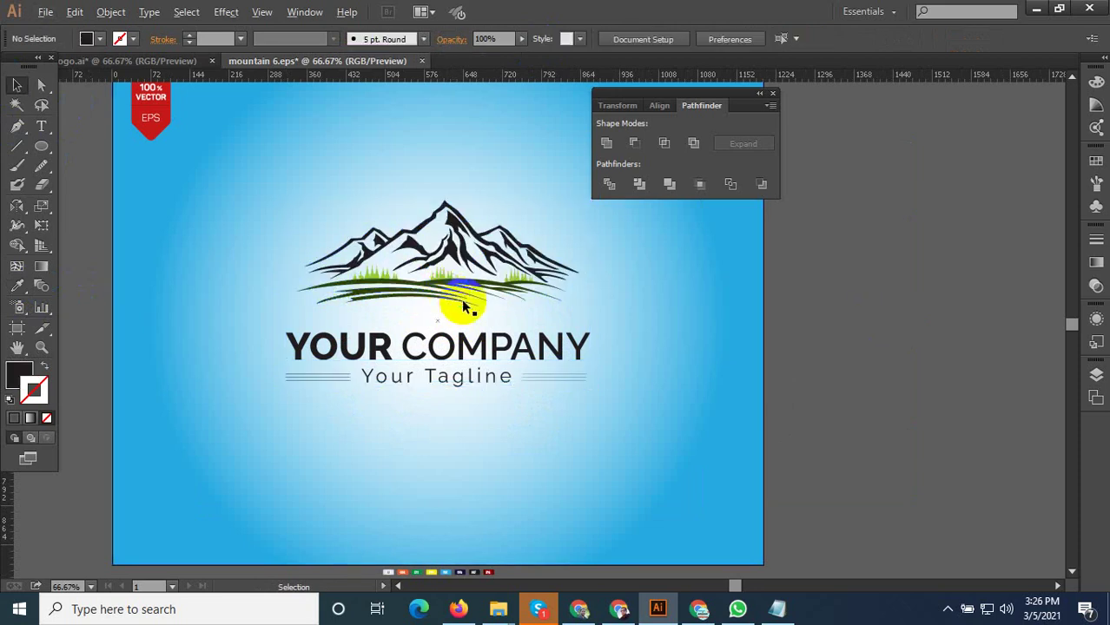
pyautogui.click(468, 308)
pyautogui.scroll(2, 443, 298)
pyautogui.moveTo(443, 298); pyautogui.dragTo(447, 330)
pyautogui.scroll(-1, 447, 330)
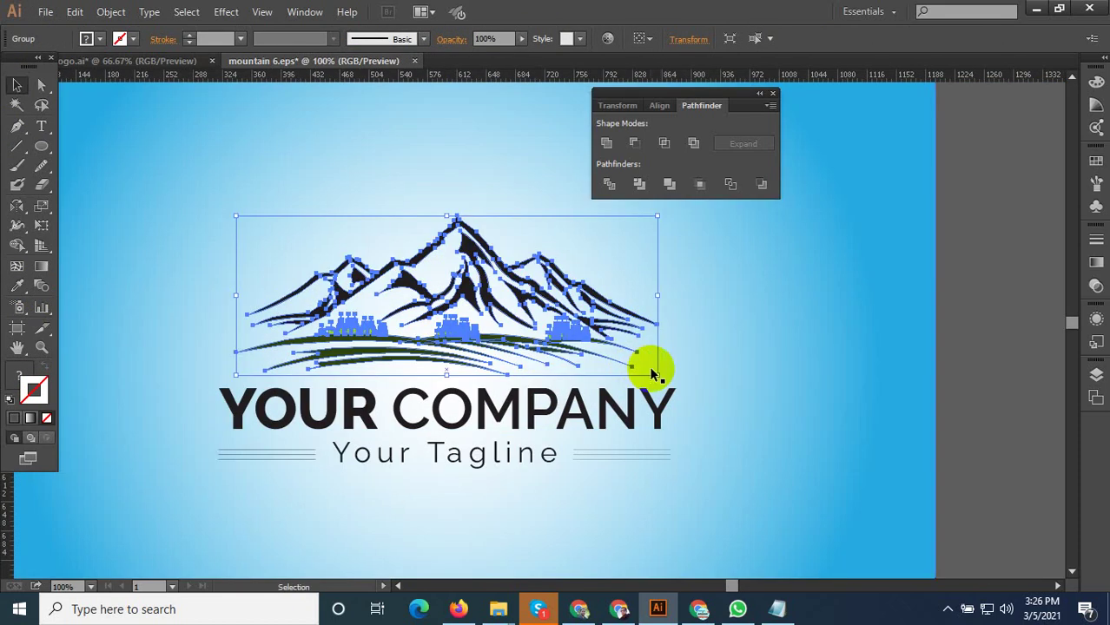
# Enlarge the mountain from its corners so it spans the width of YOUR COMPANY
pyautogui.moveTo(659, 375); pyautogui.dragTo(673, 379)
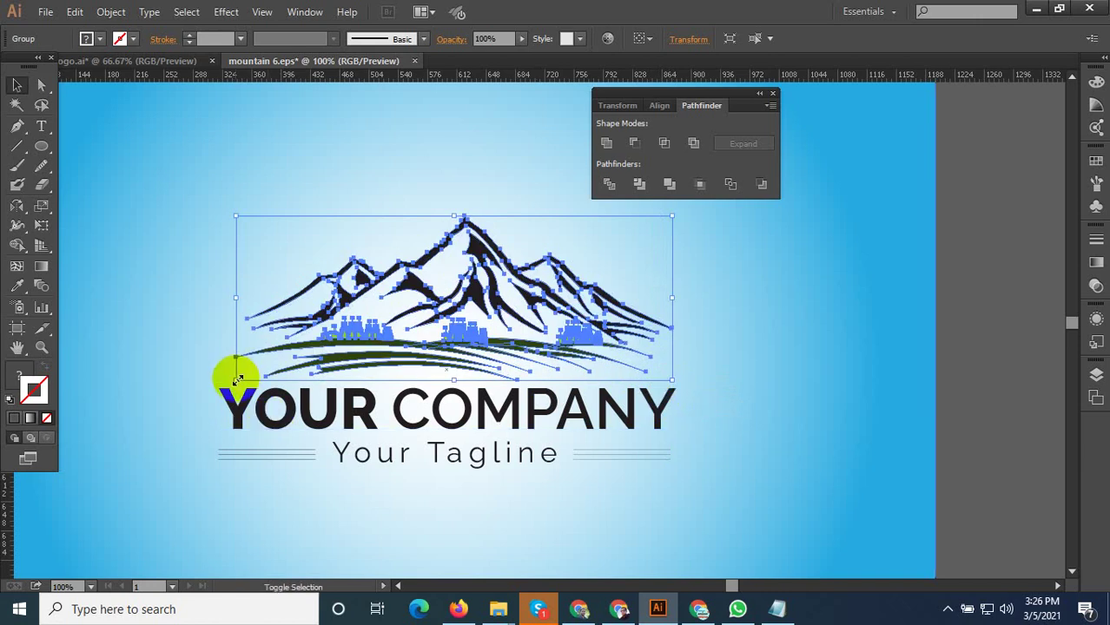
pyautogui.moveTo(236, 379); pyautogui.dragTo(219, 392)
pyautogui.scroll(1, 417, 374)
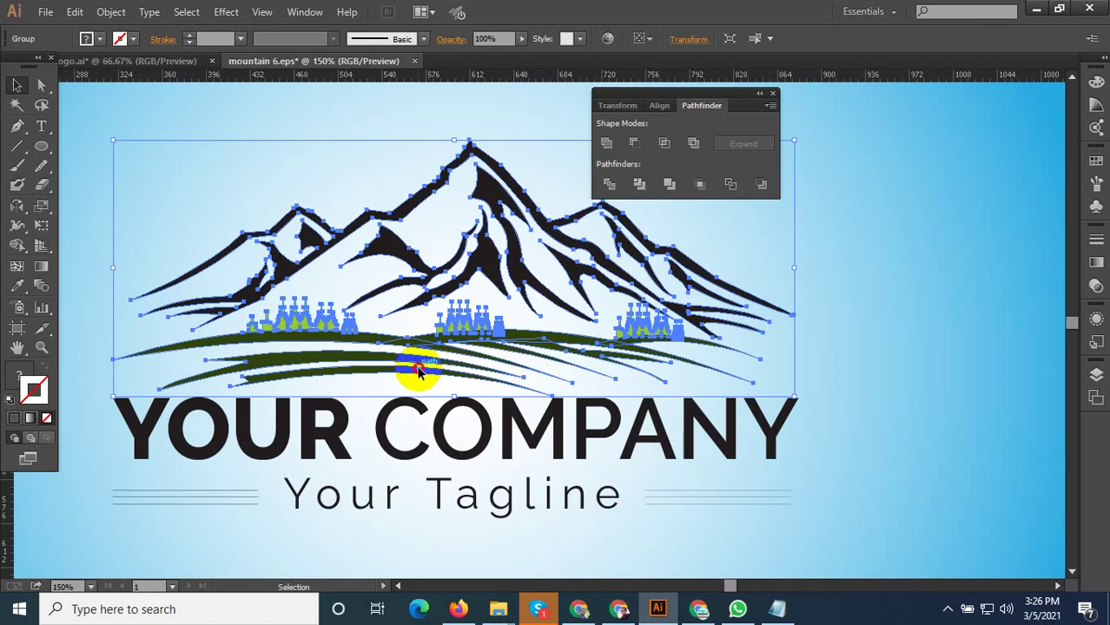
pyautogui.scroll(-3, 413, 382)
pyautogui.click(921, 447)
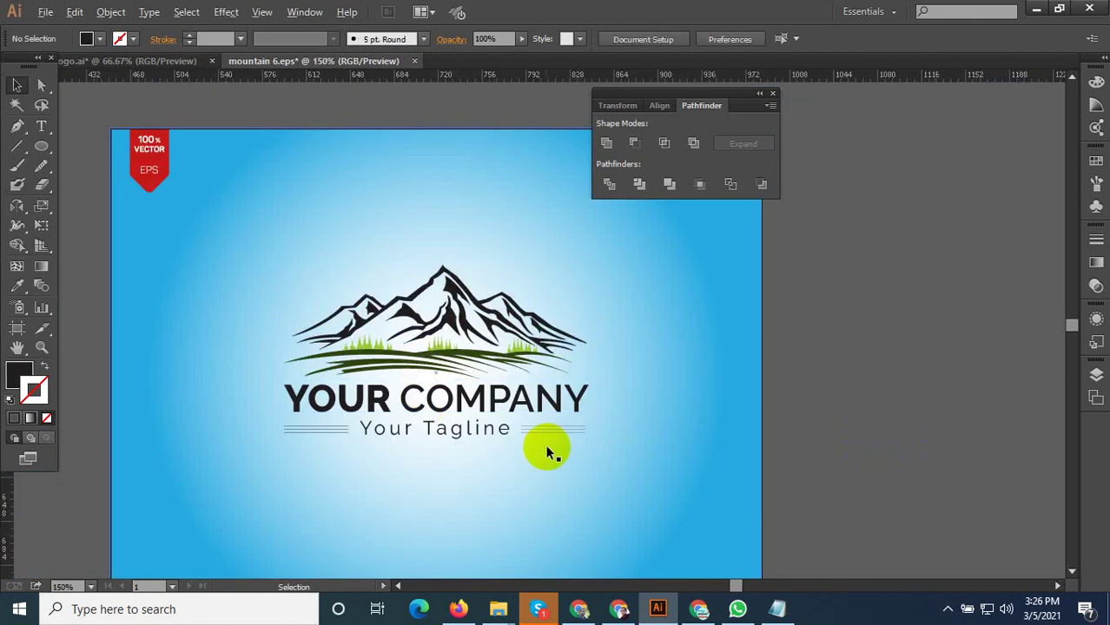
pyautogui.scroll(1, 540, 441)
pyautogui.click(508, 412)
pyautogui.scroll(1, 510, 412)
# Give the lines beside Your Tagline a 2 pt stroke and expand them into shapes
pyautogui.scroll(-1, 558, 428)
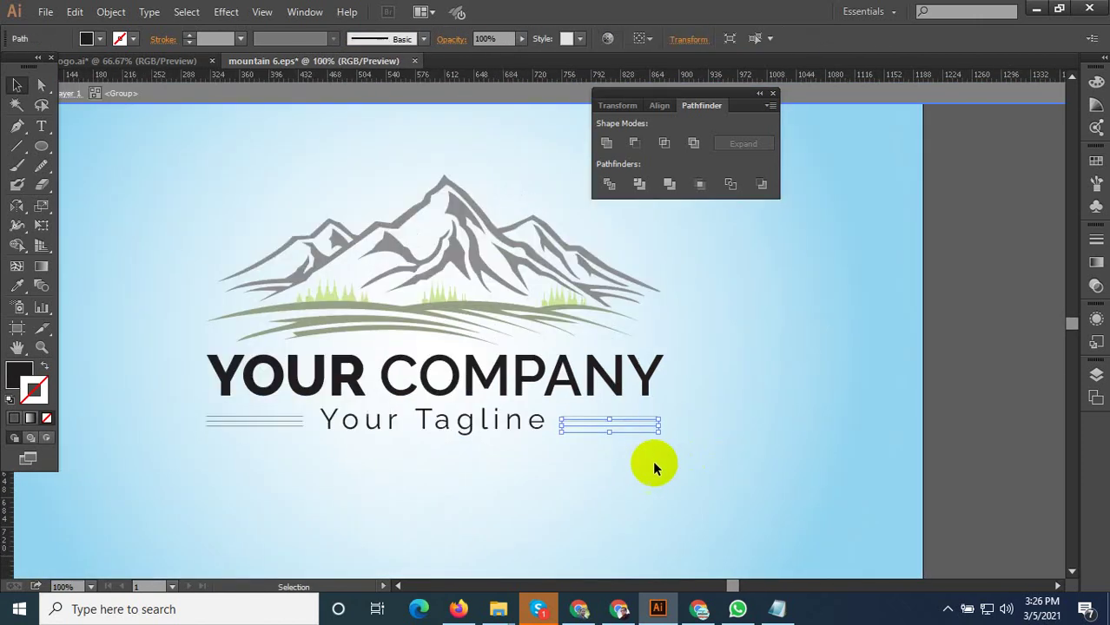
pyautogui.moveTo(652, 460); pyautogui.dragTo(564, 416)
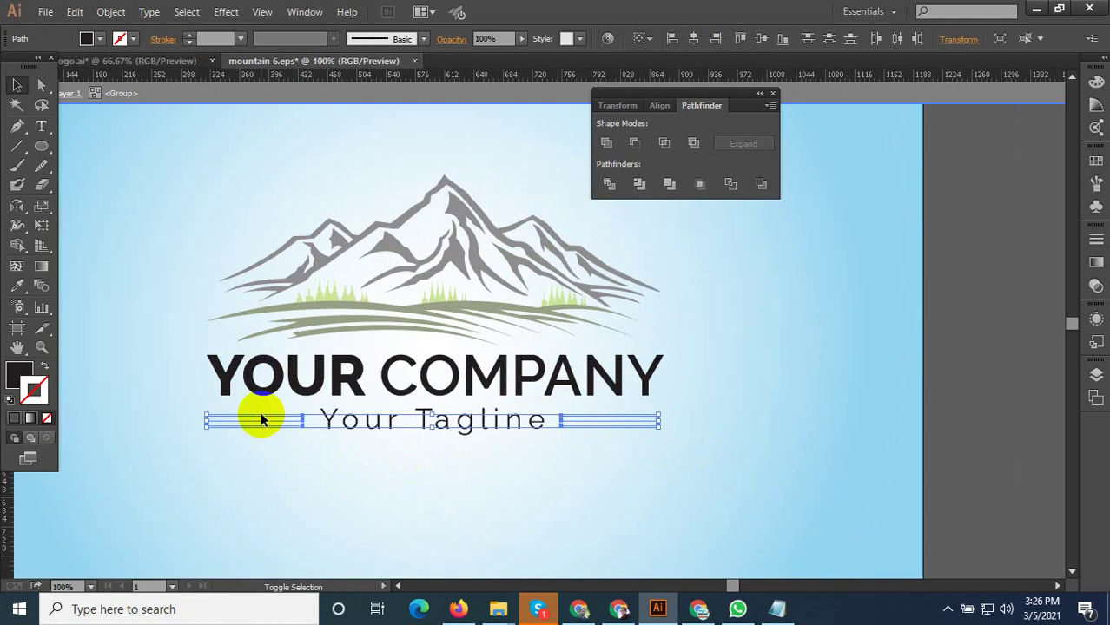
pyautogui.scroll(3, 623, 417)
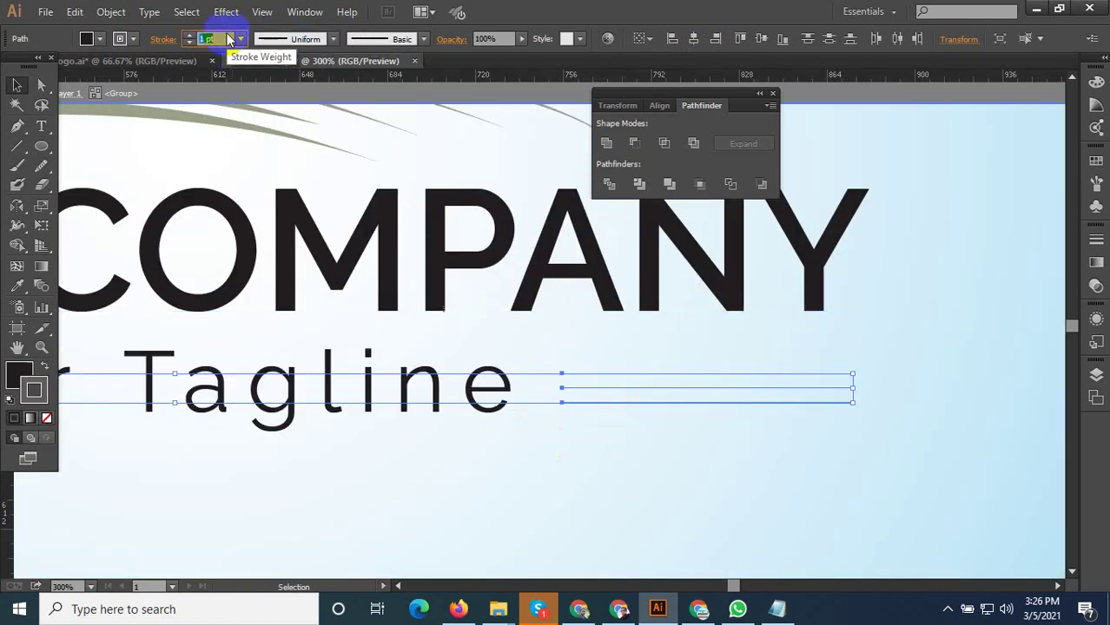
pyautogui.press('Up')
pyautogui.press('Up')
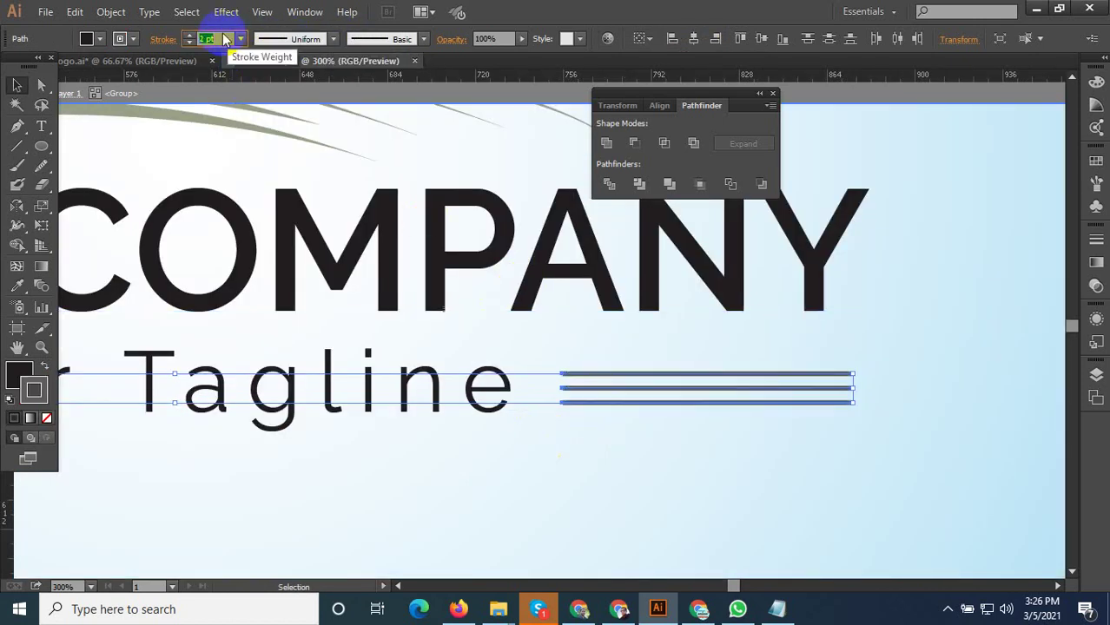
pyautogui.scroll(-2, 634, 344)
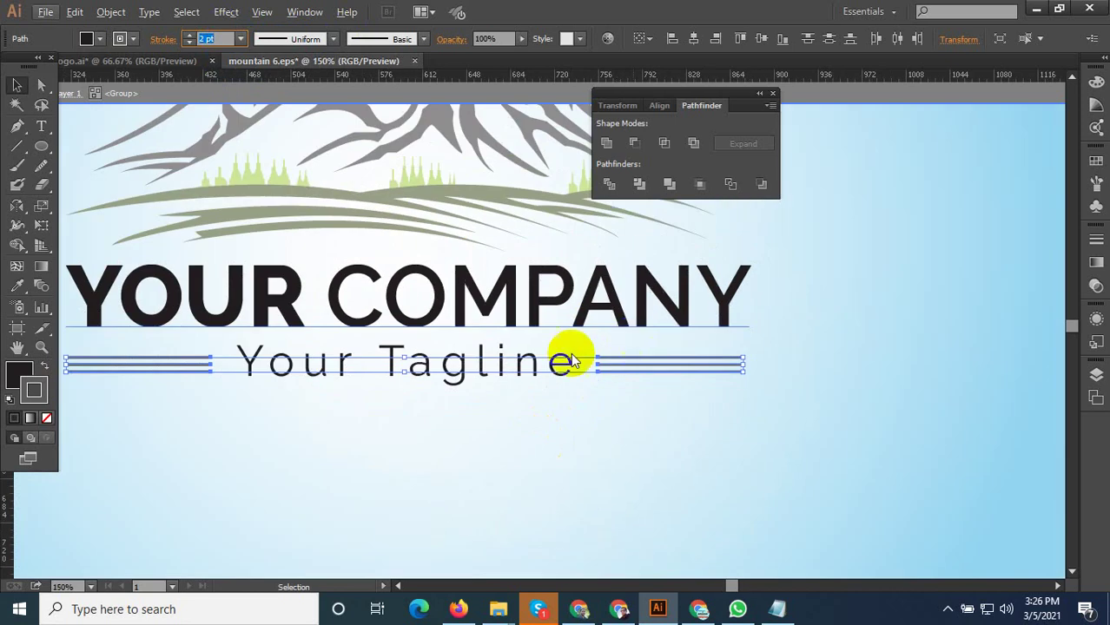
pyautogui.click(111, 12)
pyautogui.click(149, 183)
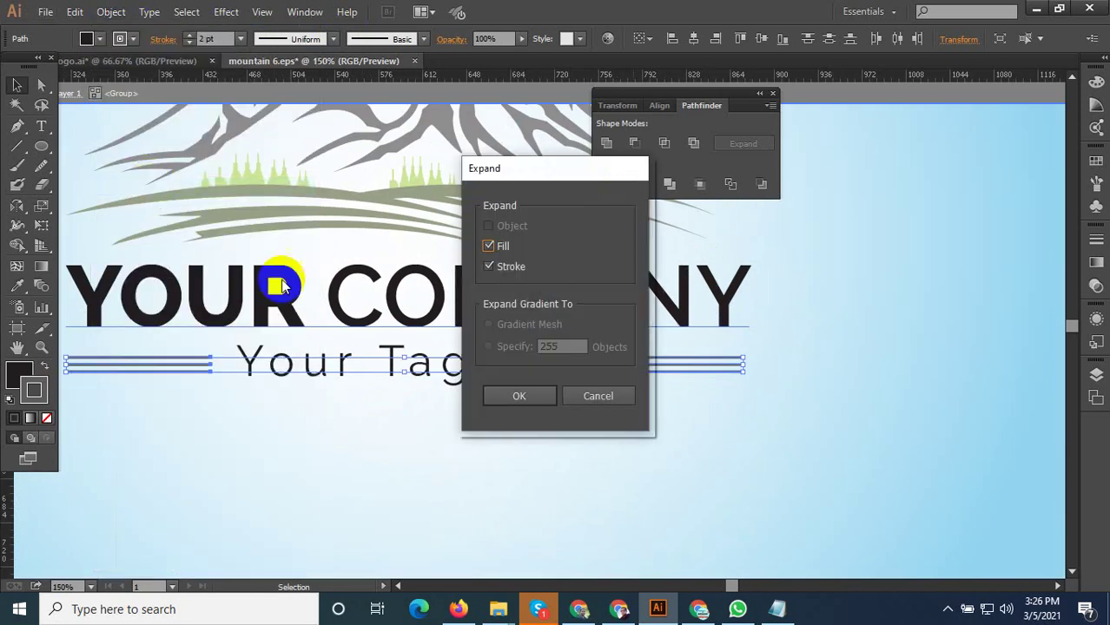
pyautogui.click(513, 395)
pyautogui.scroll(-1, 510, 394)
pyautogui.scroll(-1, 644, 416)
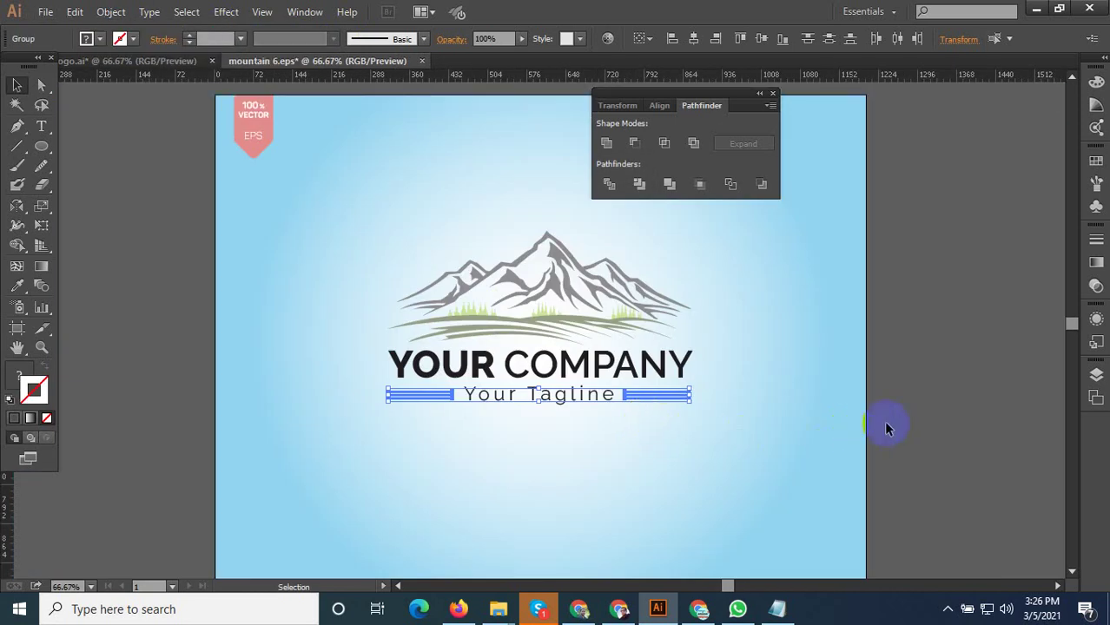
# Scale up the whole logo and move it down on the artboard
pyautogui.click(955, 407)
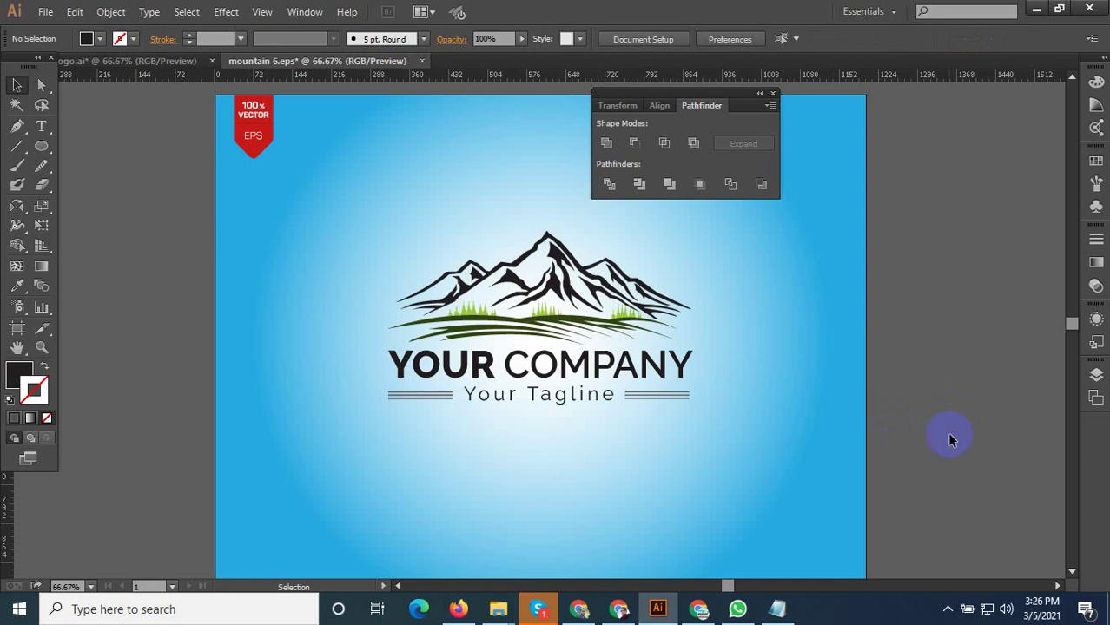
pyautogui.scroll(-1, 532, 410)
pyautogui.scroll(-1, 471, 384)
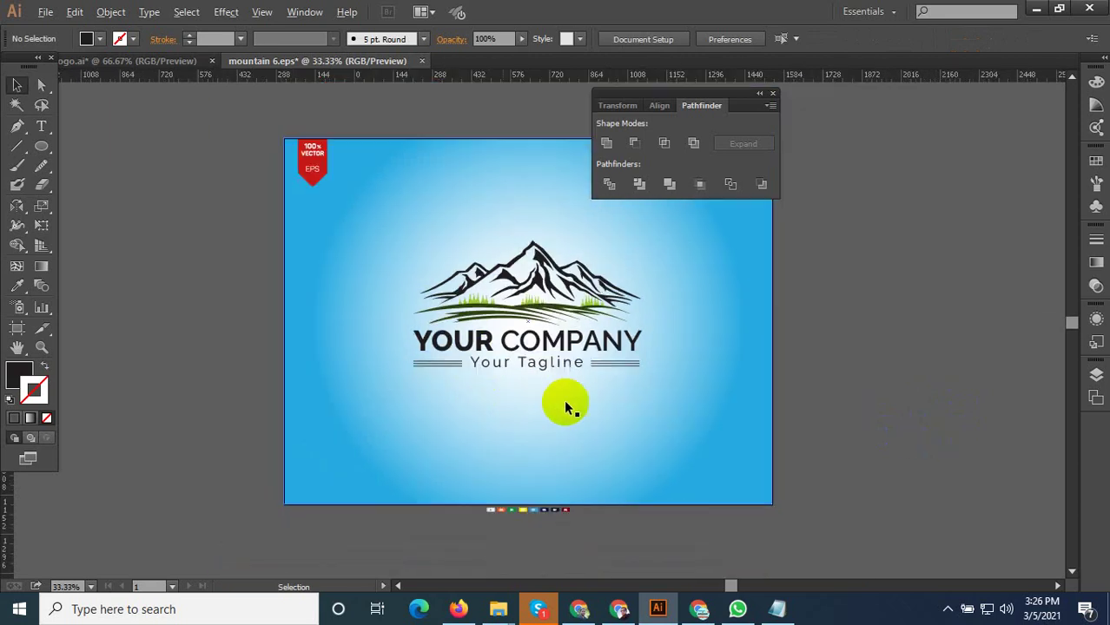
pyautogui.hotkey('ctrl', 'a')
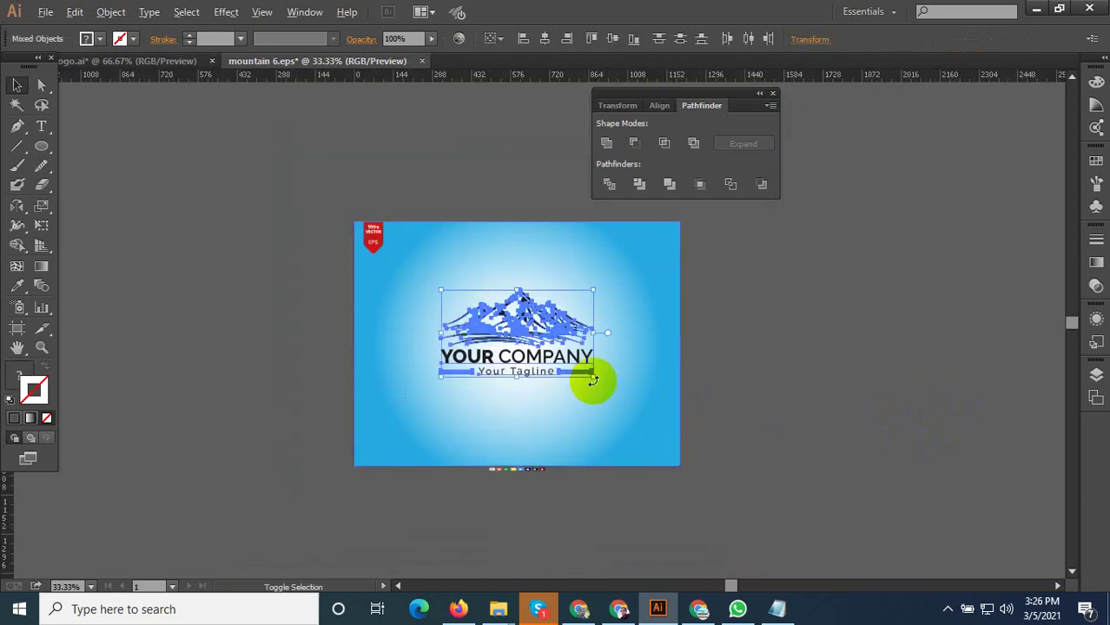
pyautogui.moveTo(592, 379); pyautogui.dragTo(611, 396)
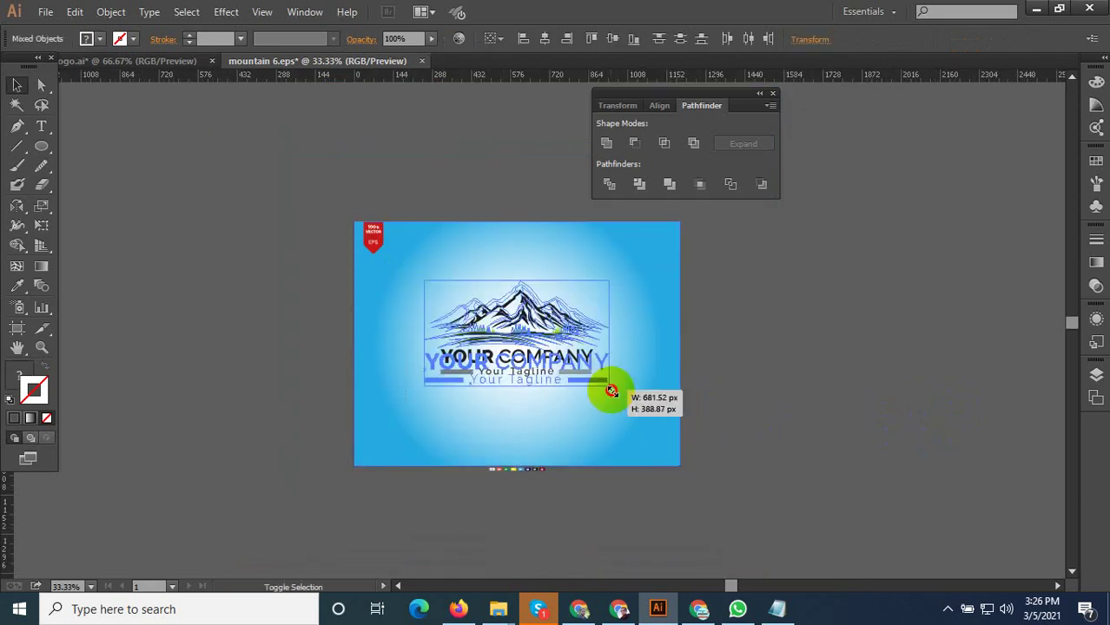
pyautogui.click(731, 396)
pyautogui.click(540, 280)
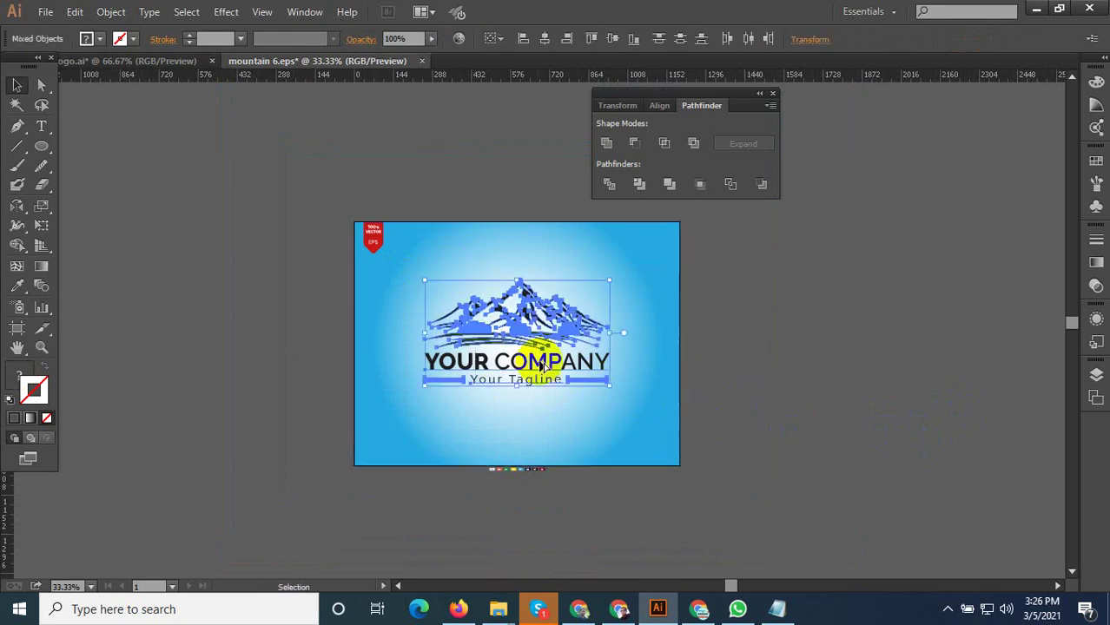
pyautogui.scroll(1, 527, 348)
pyautogui.moveTo(514, 364); pyautogui.dragTo(512, 450)
pyautogui.scroll(-1, 601, 383)
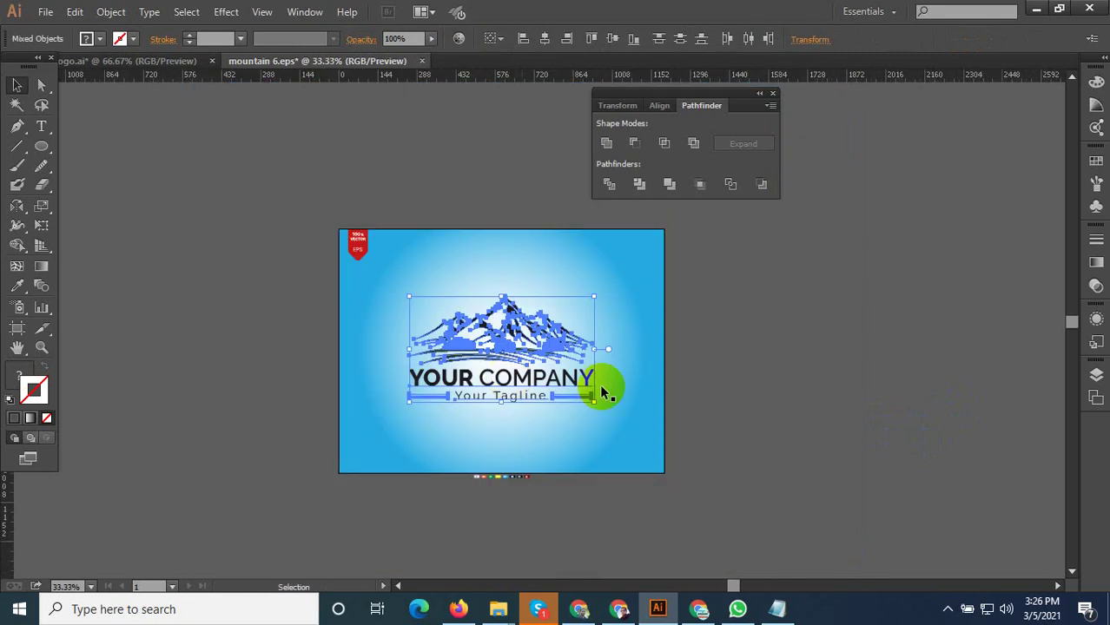
# Save a copy as mountain 7.eps, accepting the default EPS options
pyautogui.click(734, 384)
pyautogui.hotkey('ctrl', 'shift', 's')
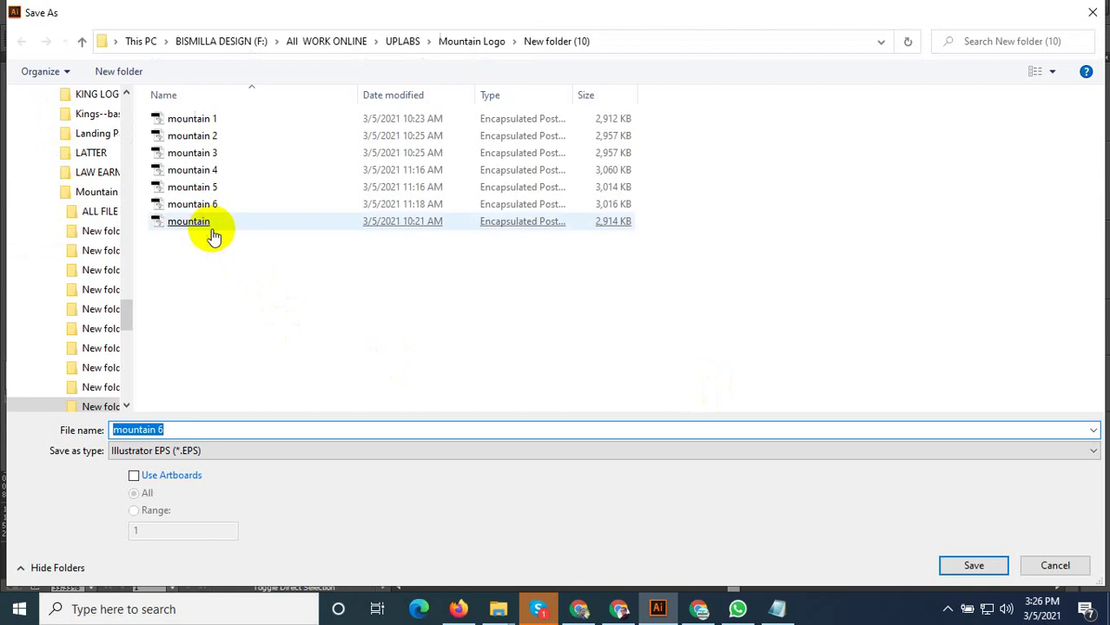
pyautogui.click(200, 205)
pyautogui.moveTo(158, 430); pyautogui.dragTo(181, 430)
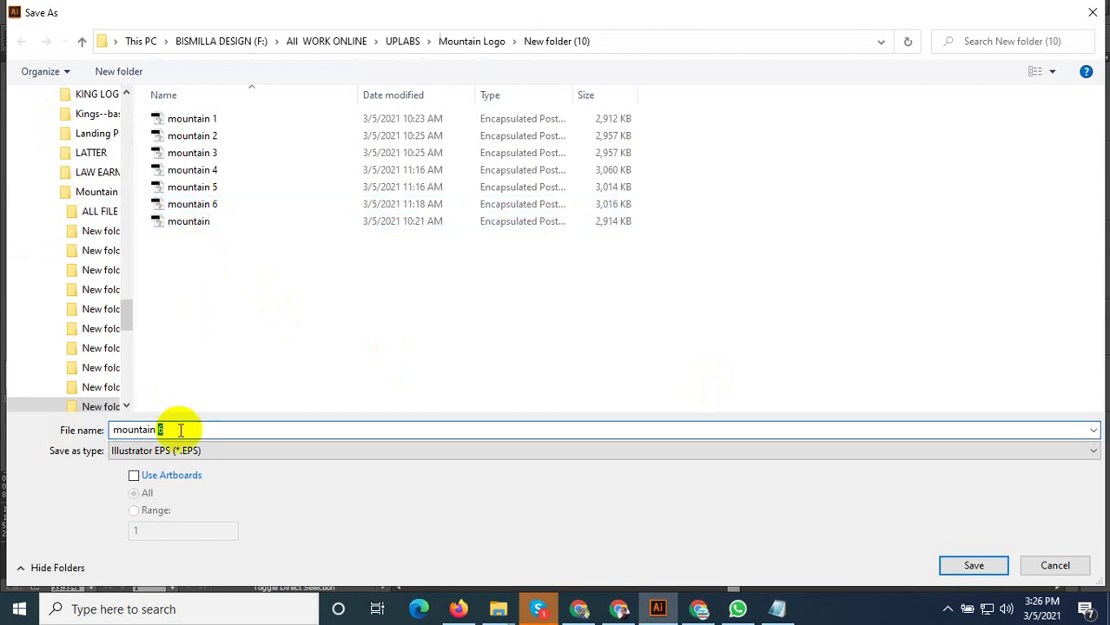
pyautogui.write('7')
pyautogui.click(972, 565)
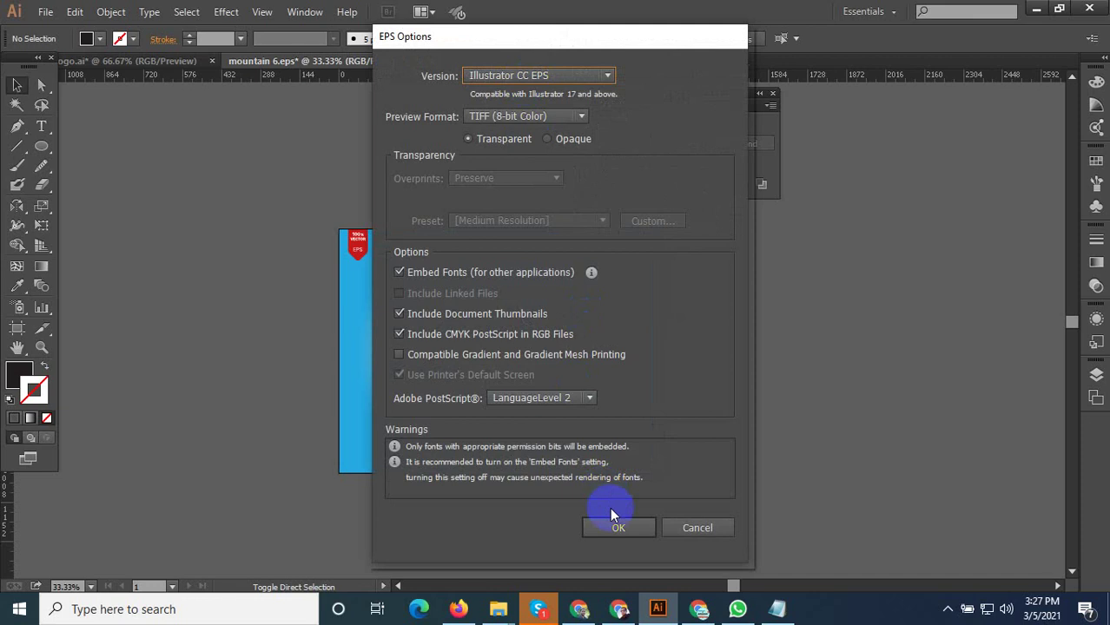
pyautogui.click(610, 513)
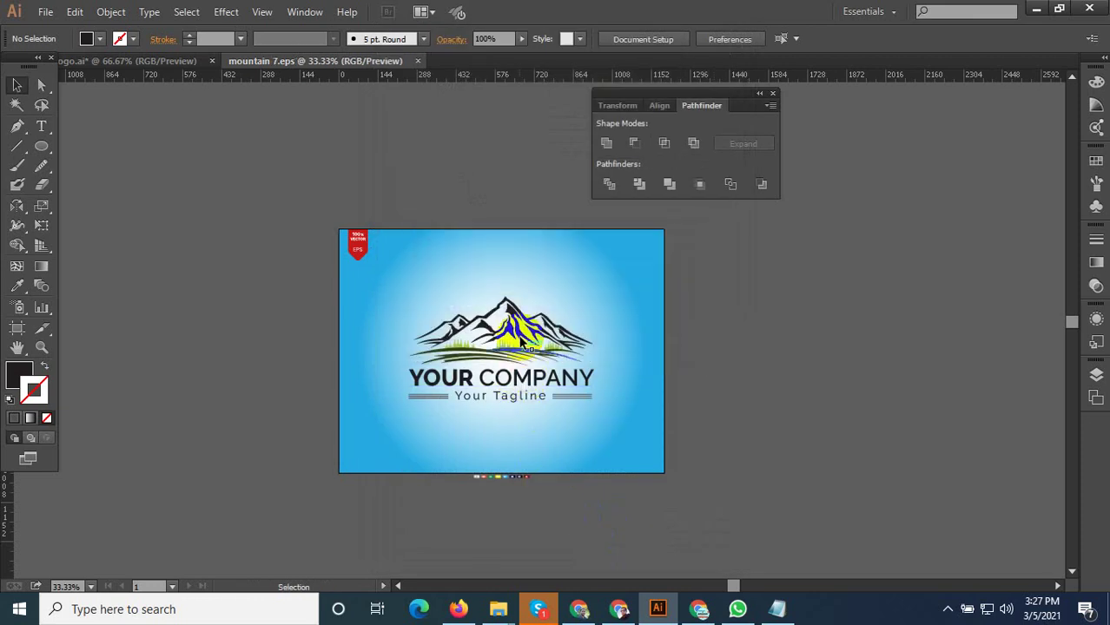
# Draw a black circle above the mountain peak and nudge it left against the peak
pyautogui.scroll(3, 515, 308)
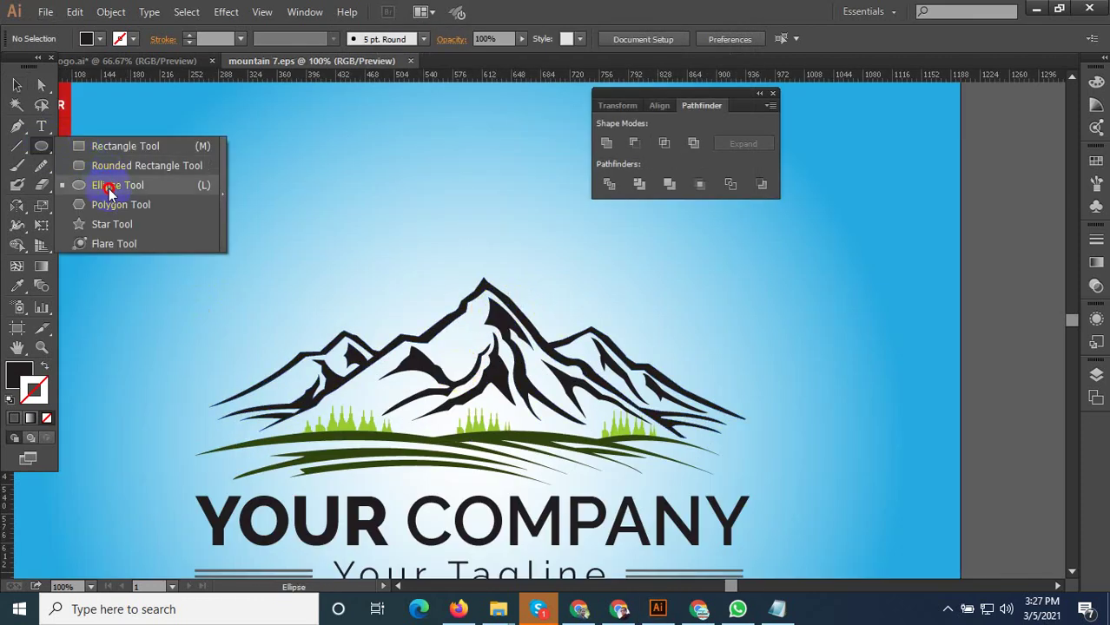
pyautogui.moveTo(48, 149); pyautogui.dragTo(111, 183)
pyautogui.moveTo(435, 280)
pyautogui.mouseDown()
pyautogui.moveTo(504, 347)
pyautogui.moveTo(433, 323)
pyautogui.mouseUp()
pyautogui.click(17, 84)
pyautogui.scroll(3, 443, 302)
pyautogui.click(336, 426)
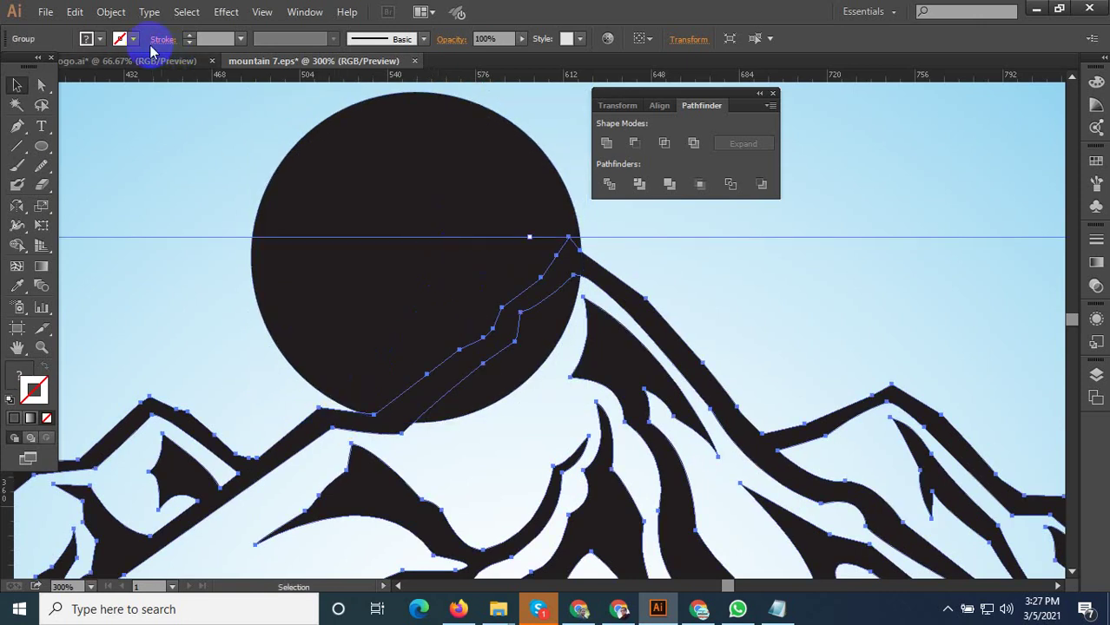
pyautogui.keyDown('shift'); pyautogui.click(395, 236); pyautogui.keyUp('shift')
pyautogui.moveTo(388, 232); pyautogui.dragTo(377, 236)
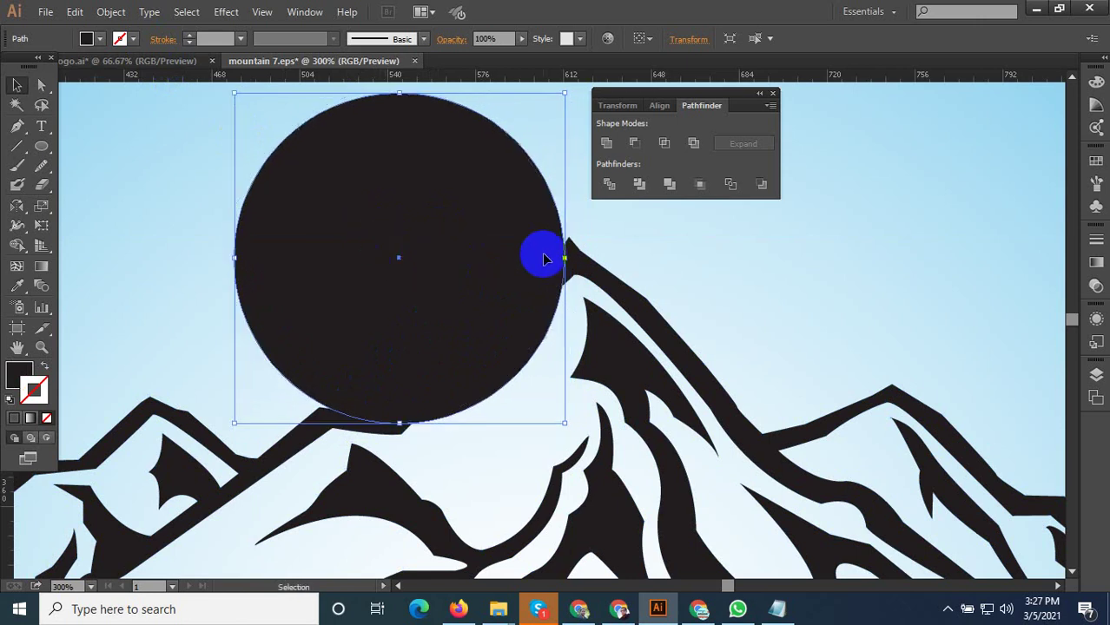
# Apply a 3 px Offset Path to the mountain outline group
pyautogui.click(592, 265)
pyautogui.click(116, 21)
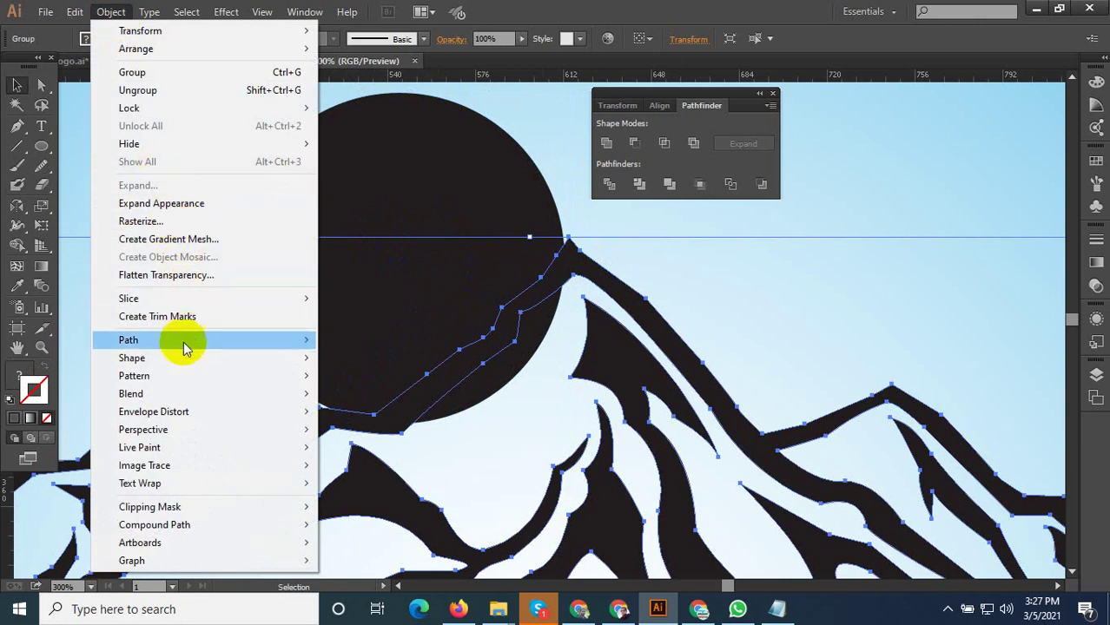
pyautogui.moveTo(129, 340)
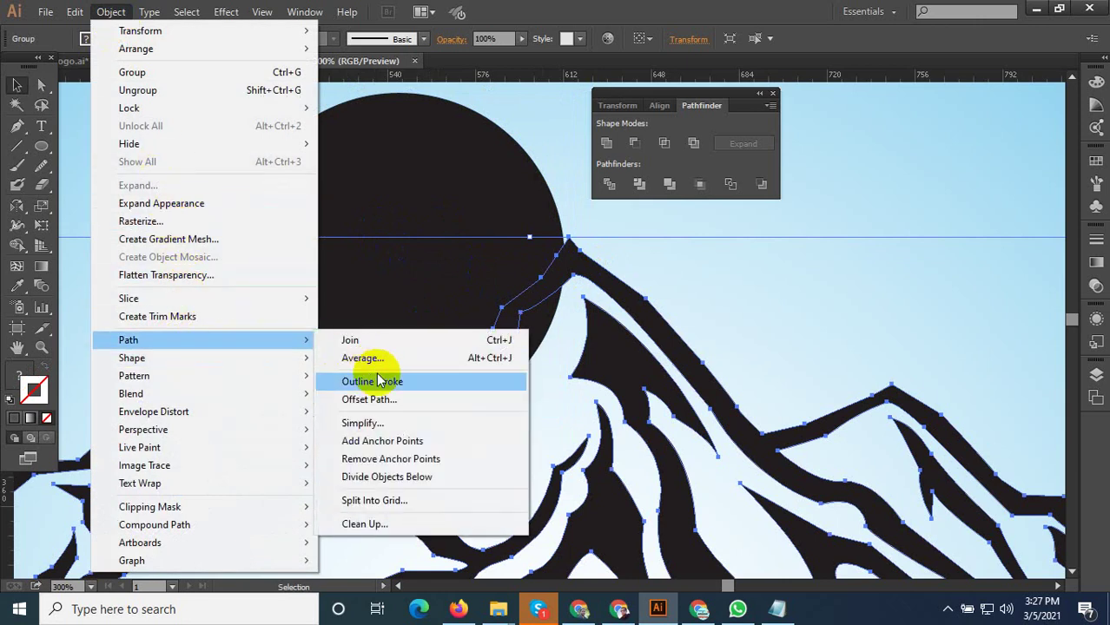
pyautogui.click(395, 399)
pyautogui.click(763, 324)
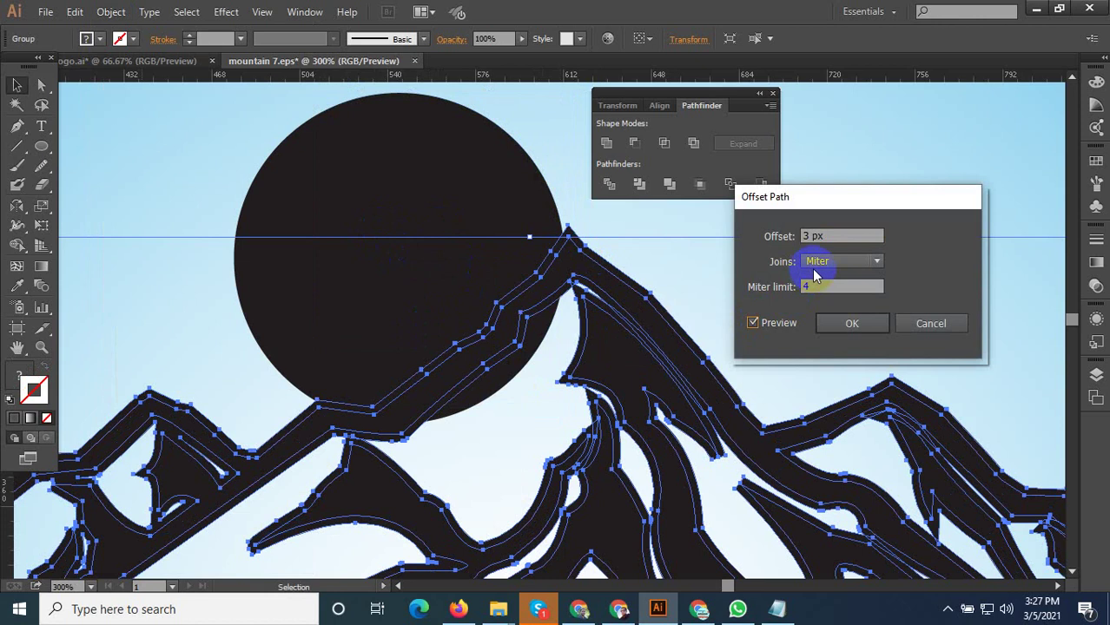
pyautogui.click(851, 323)
# Divide the circle with the offset path, ungroup, and delete the overlapping pieces
pyautogui.keyDown('shift'); pyautogui.click(475, 193); pyautogui.keyUp('shift')
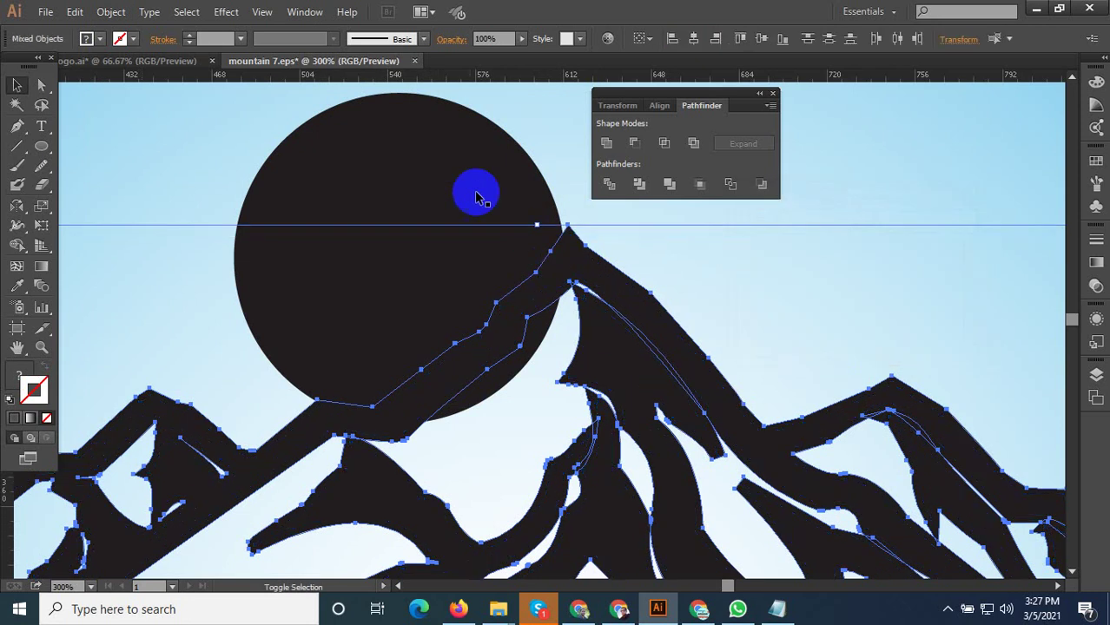
pyautogui.click(606, 197)
pyautogui.rightClick(438, 219)
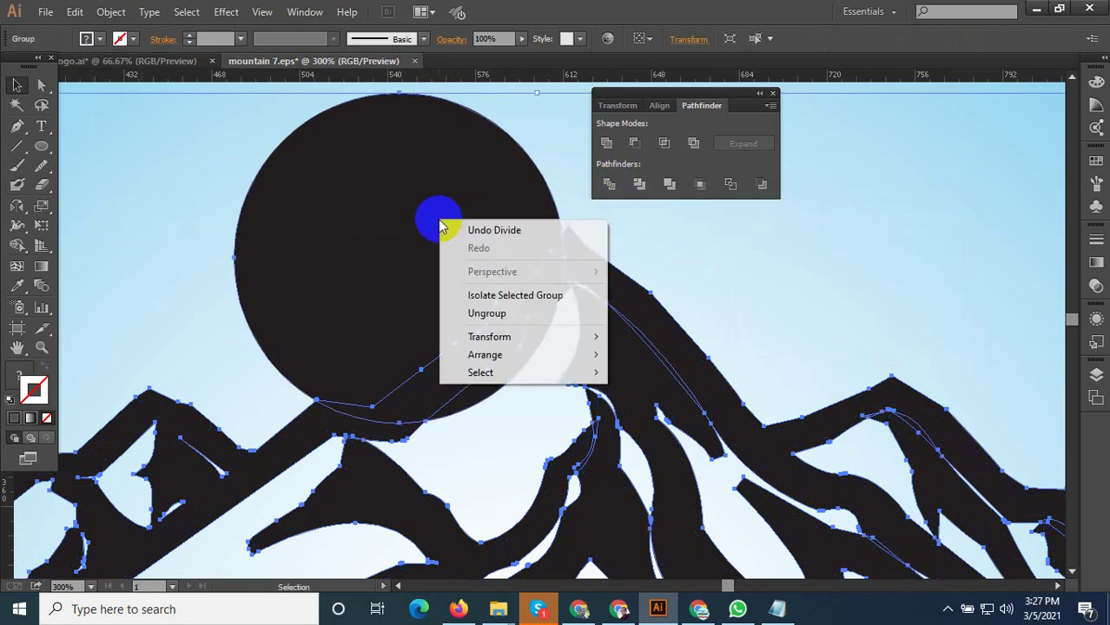
pyautogui.click(477, 308)
pyautogui.moveTo(553, 227); pyautogui.dragTo(554, 229)
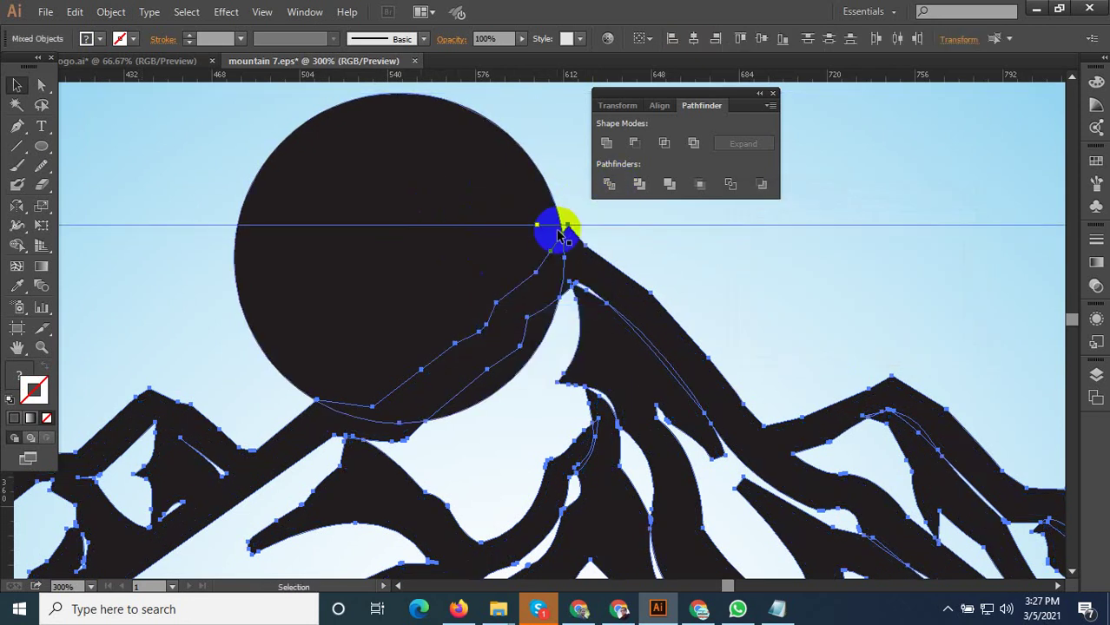
pyautogui.press('Delete')
# Select the sun circle and try a linear gradient on its outline, reversing it twice
pyautogui.scroll(-4, 391, 305)
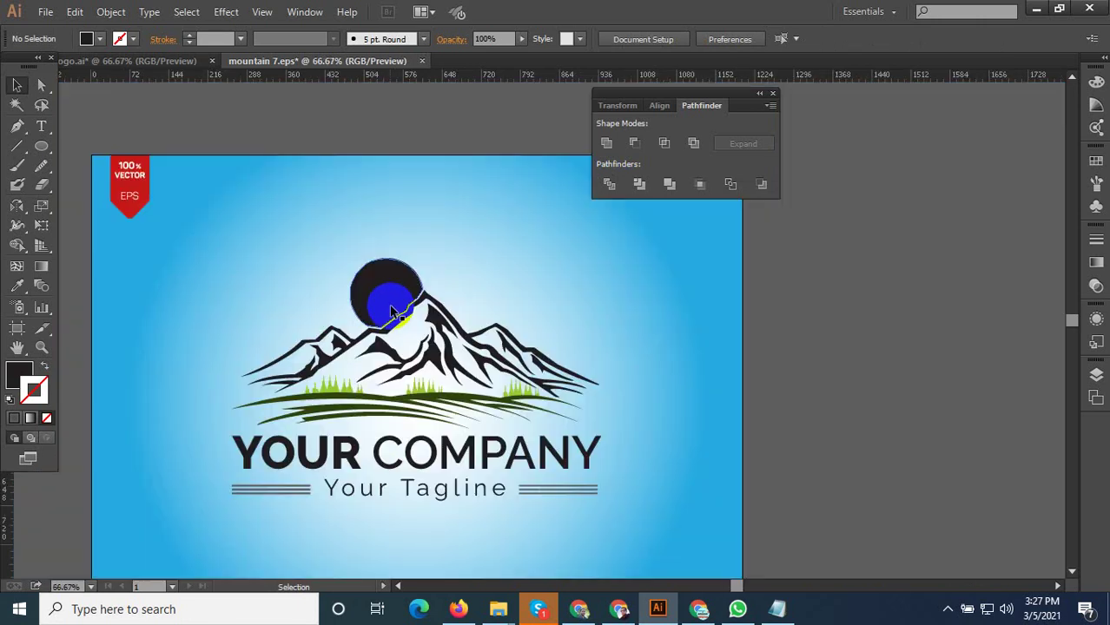
pyautogui.click(385, 304)
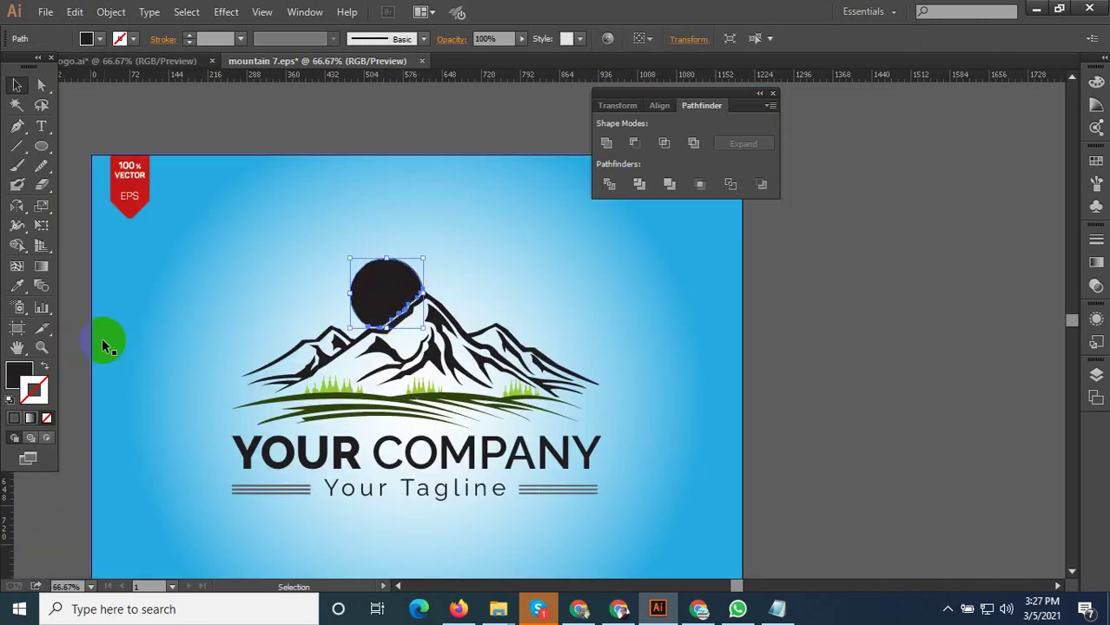
pyautogui.click(1096, 285)
pyautogui.click(1096, 284)
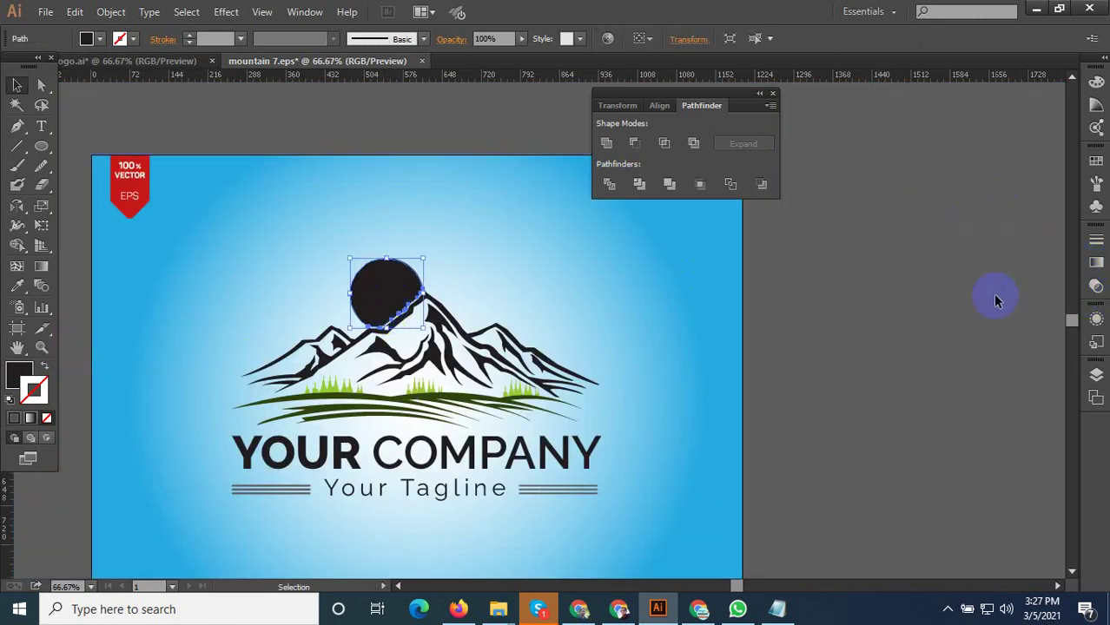
pyautogui.click(1096, 264)
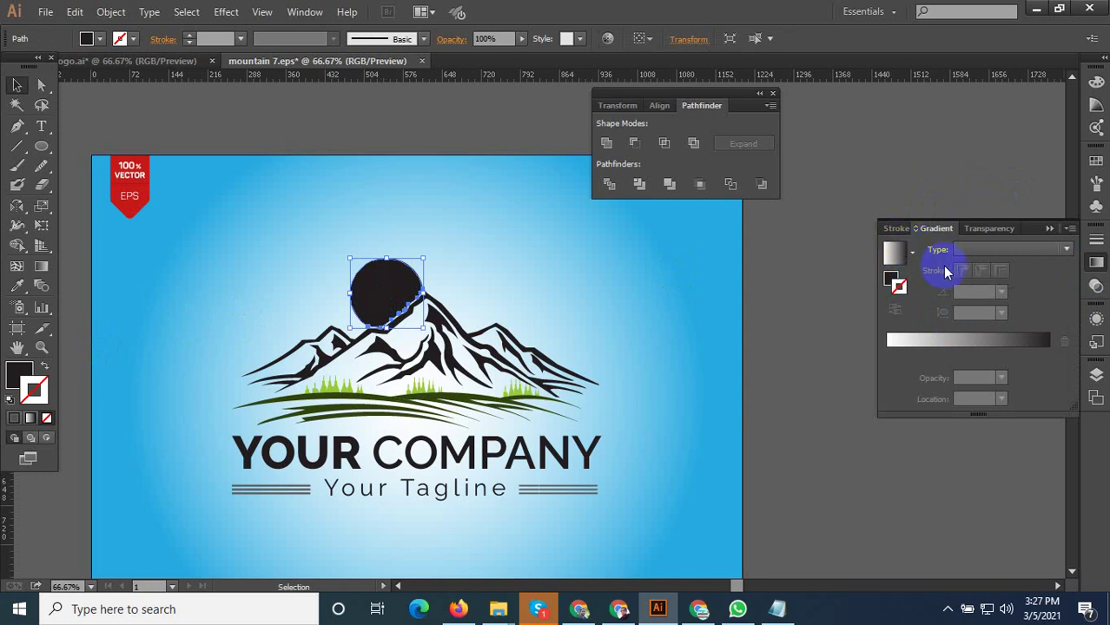
pyautogui.click(889, 339)
pyautogui.click(895, 309)
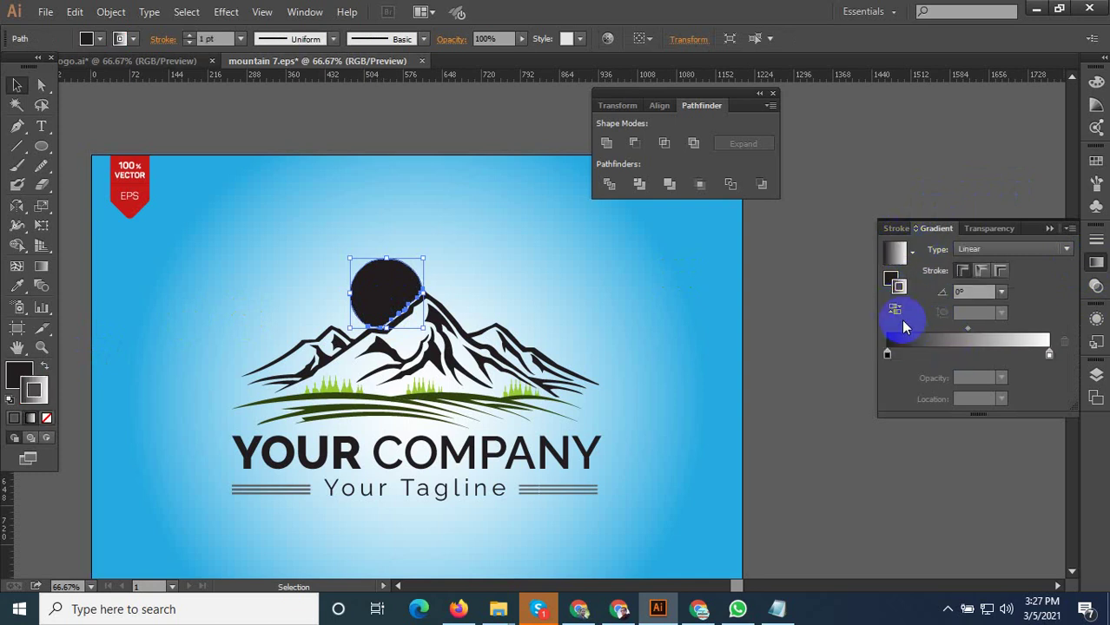
pyautogui.click(896, 310)
# Fill the sun circle with bright yellow (F9F908) via the Color Picker
pyautogui.click(891, 276)
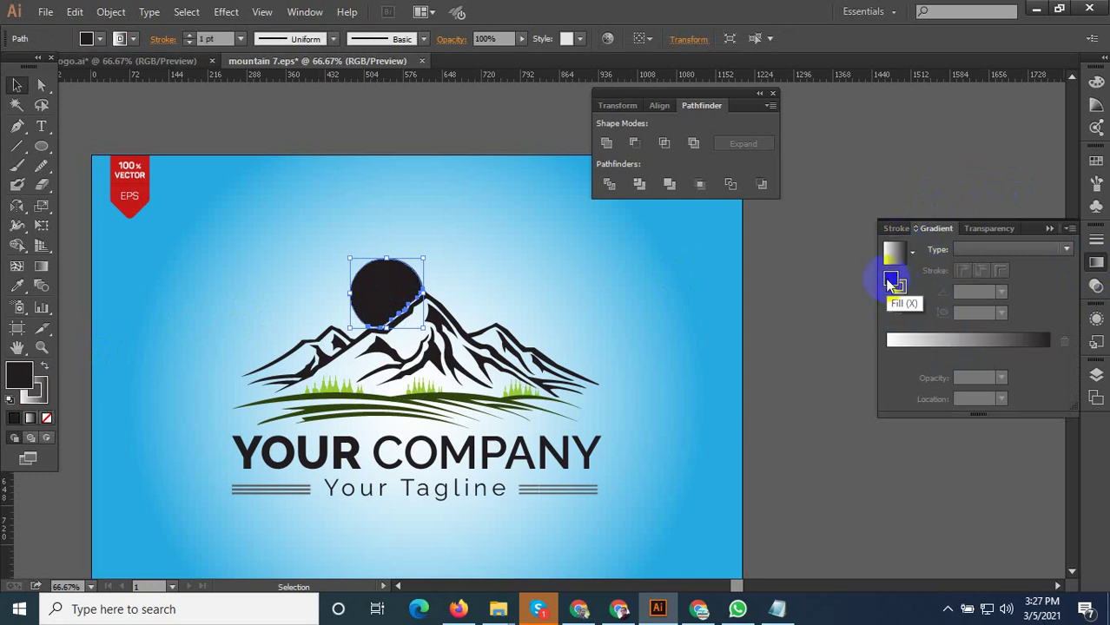
pyautogui.doubleClick(889, 279)
pyautogui.click(355, 296)
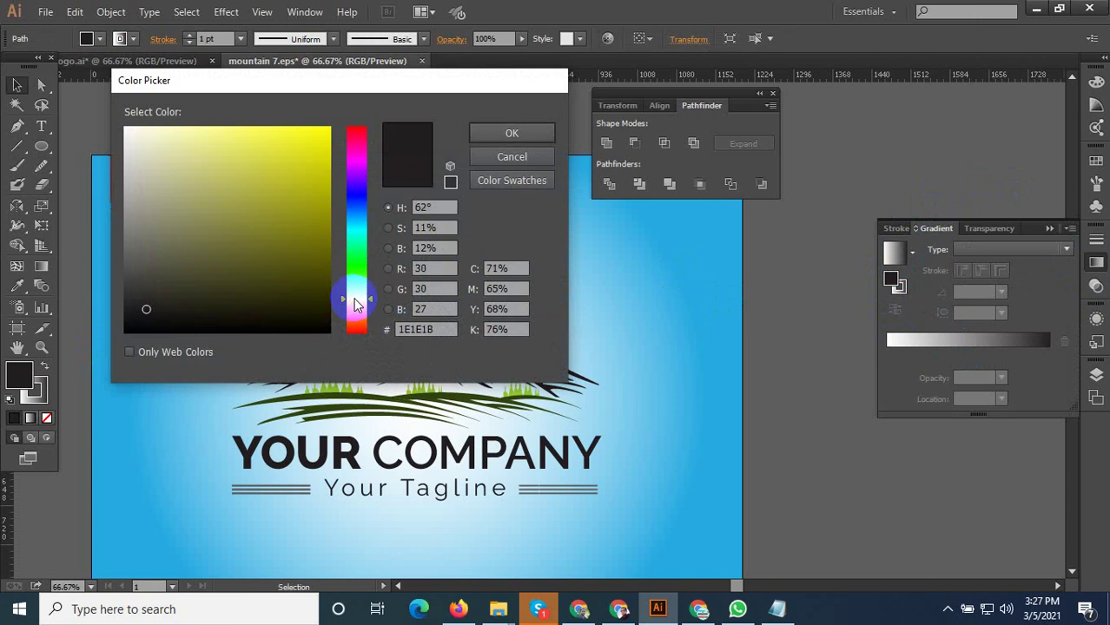
pyautogui.click(323, 130)
pyautogui.click(471, 137)
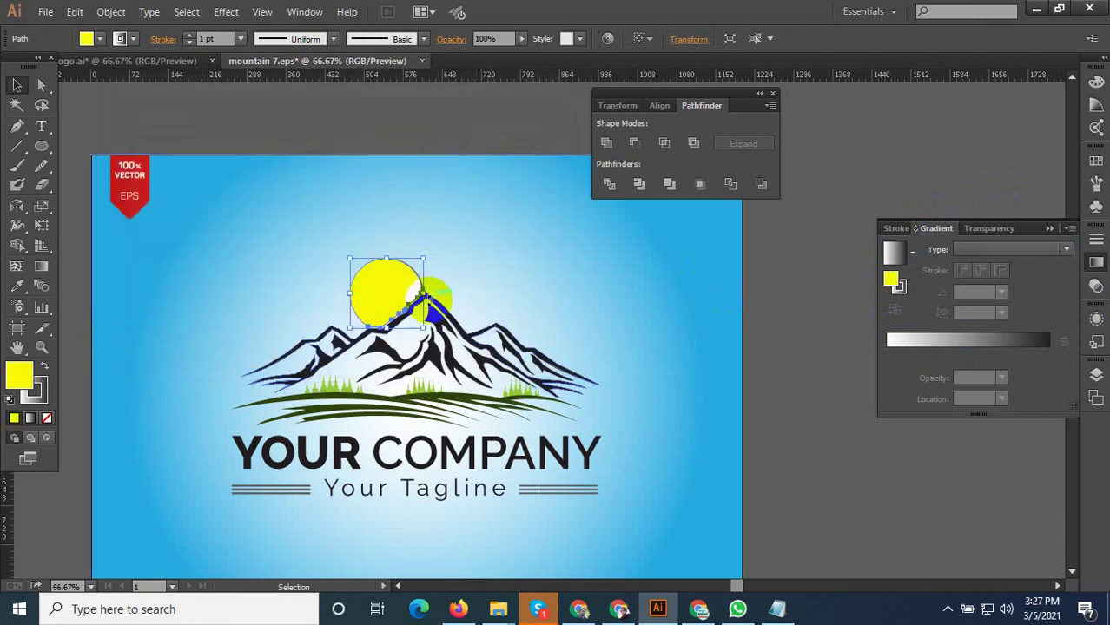
pyautogui.click(582, 356)
# Set the sun circle's stroke to None and check the result
pyautogui.scroll(2, 470, 315)
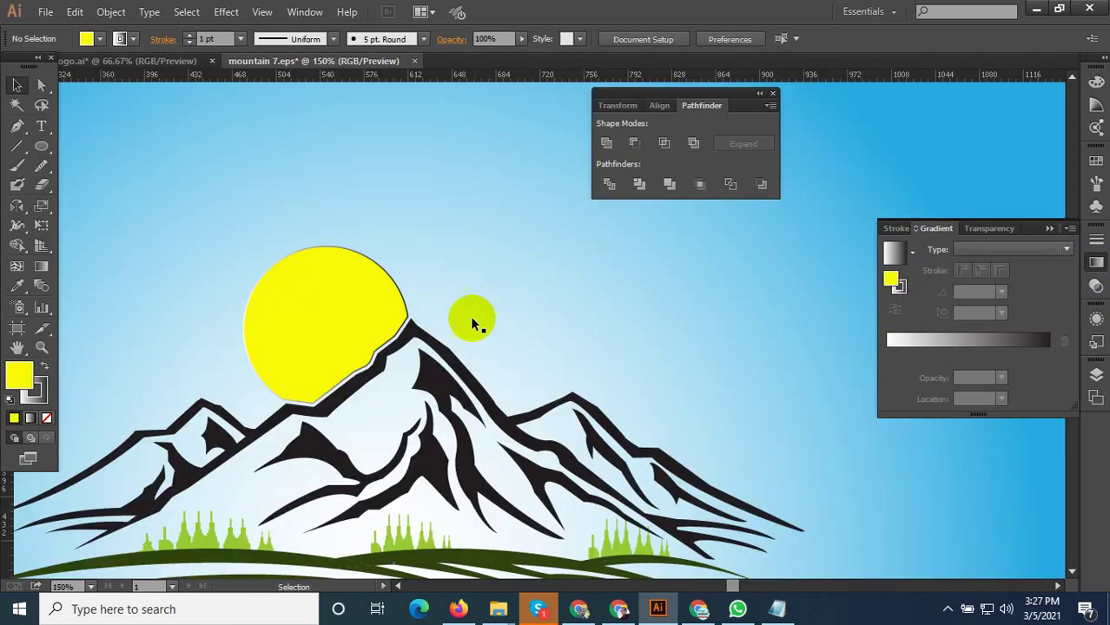
pyautogui.scroll(4, 404, 296)
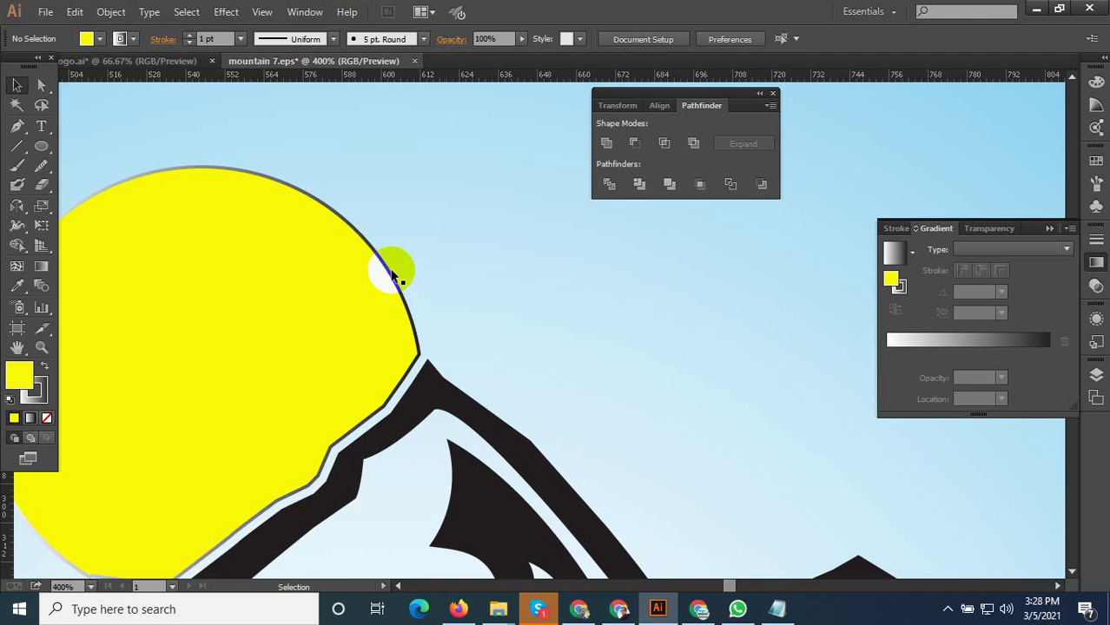
pyautogui.click(393, 276)
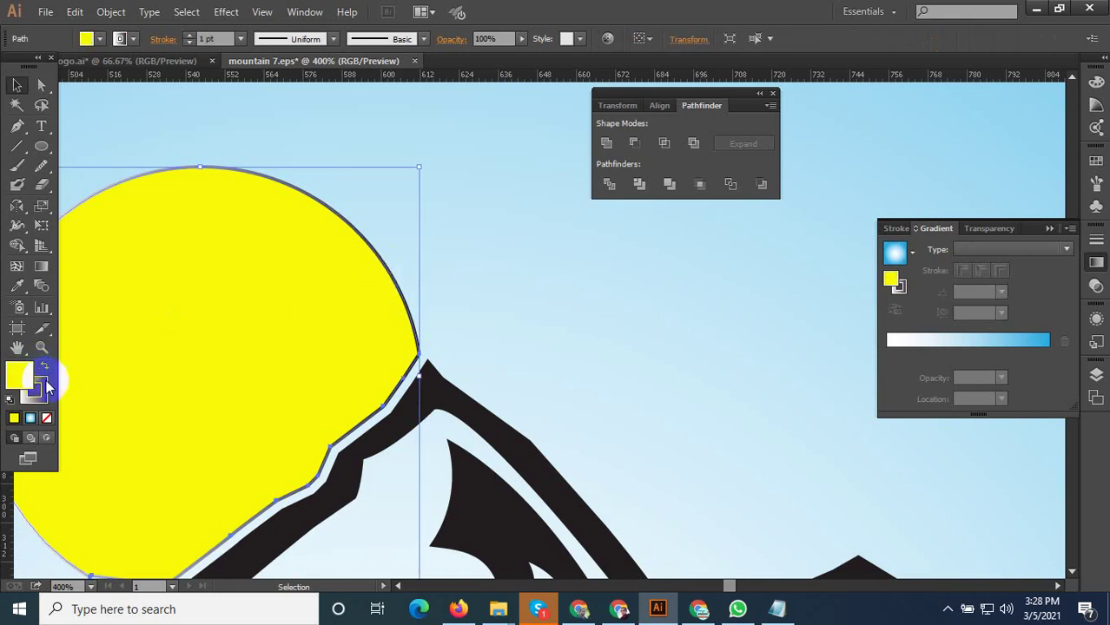
pyautogui.click(47, 418)
pyautogui.scroll(-4, 646, 393)
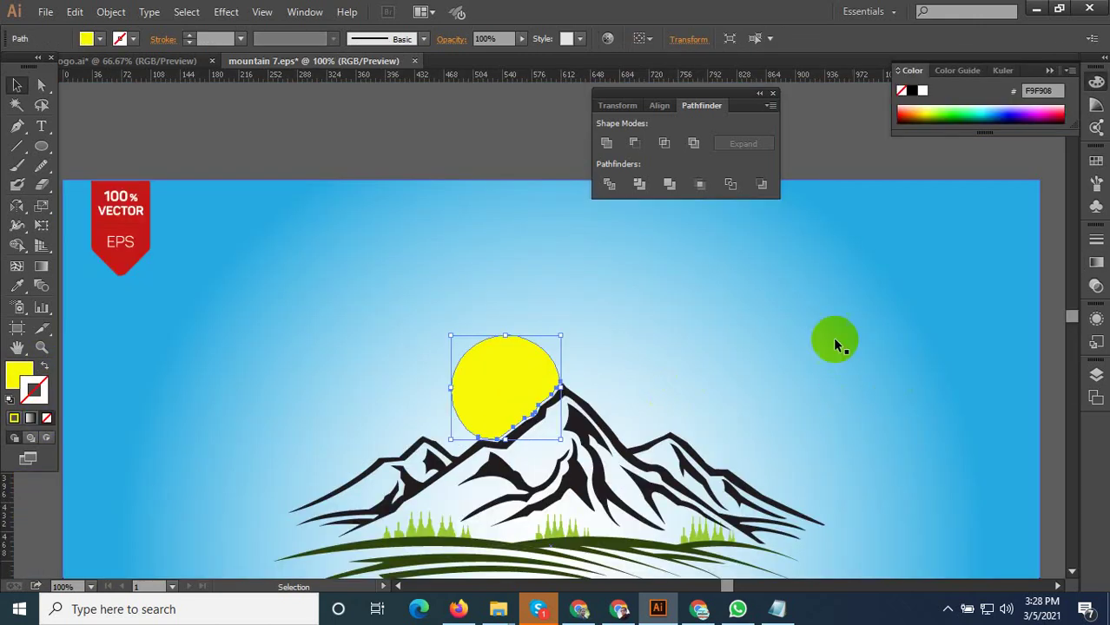
pyautogui.click(471, 280)
pyautogui.scroll(-2, 573, 486)
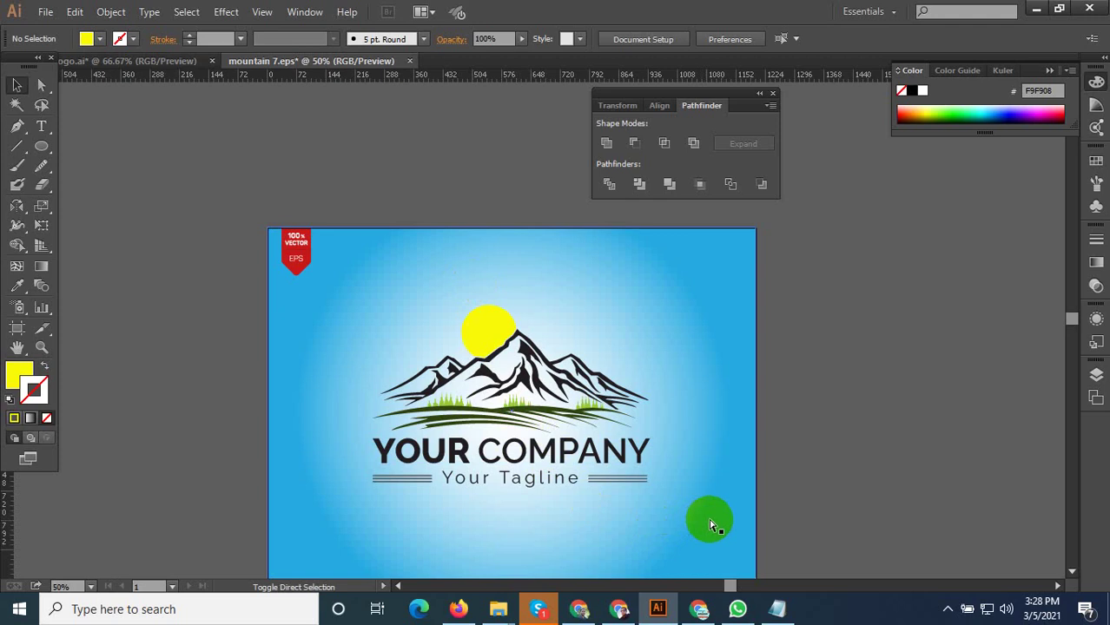
# Save a copy as 'mountain 8.eps', accepting the default EPS options
pyautogui.hotkey('ctrl', 'shift', 's')
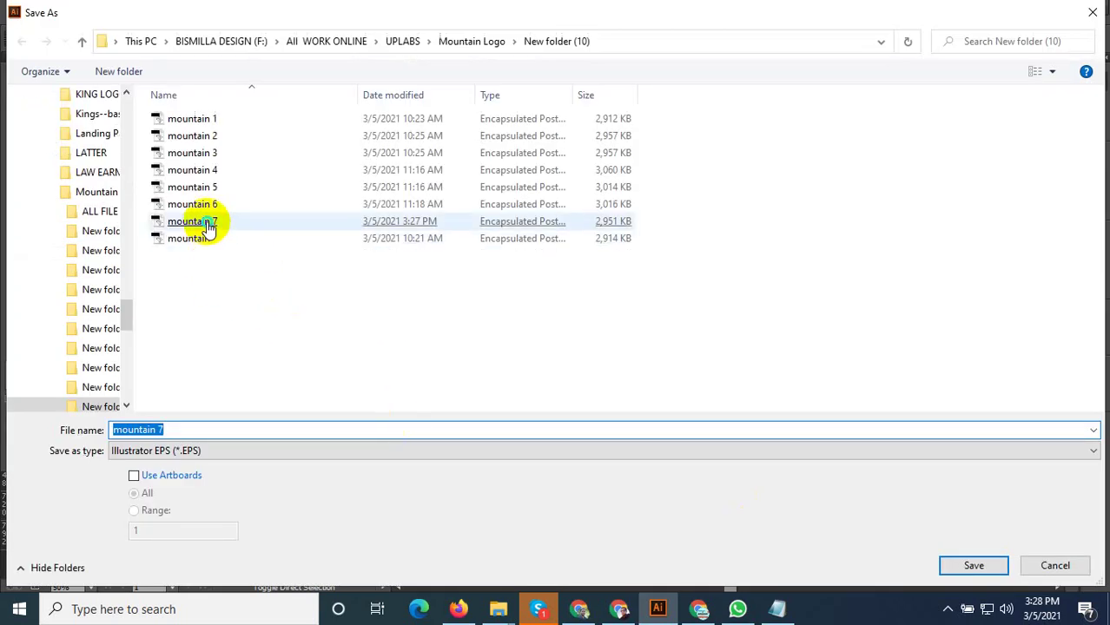
pyautogui.doubleClick(186, 431)
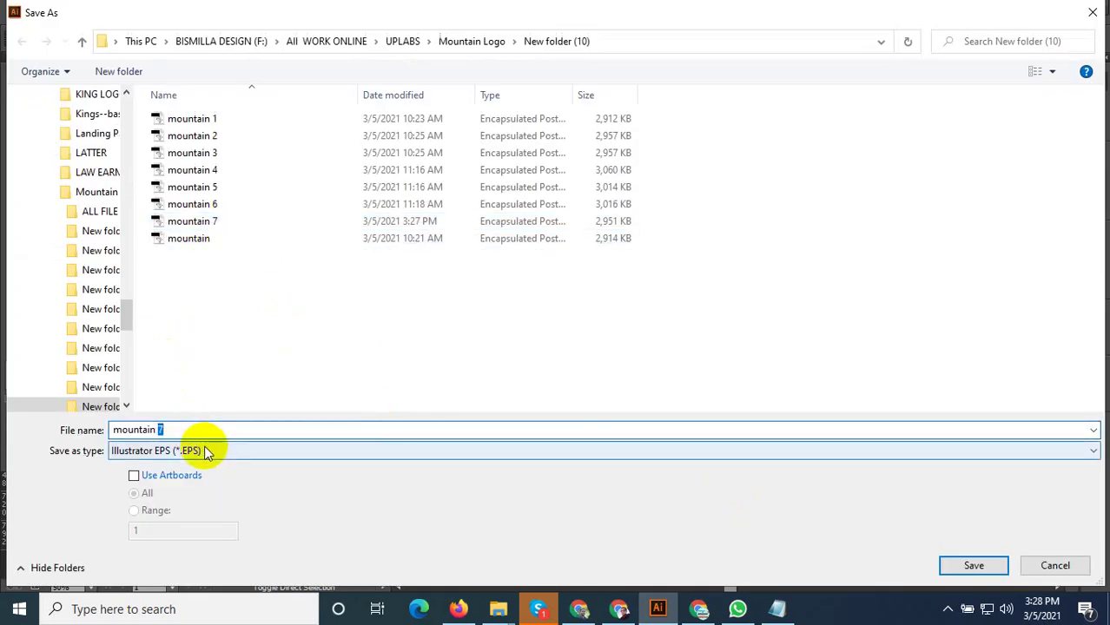
pyautogui.write('8')
pyautogui.click(974, 566)
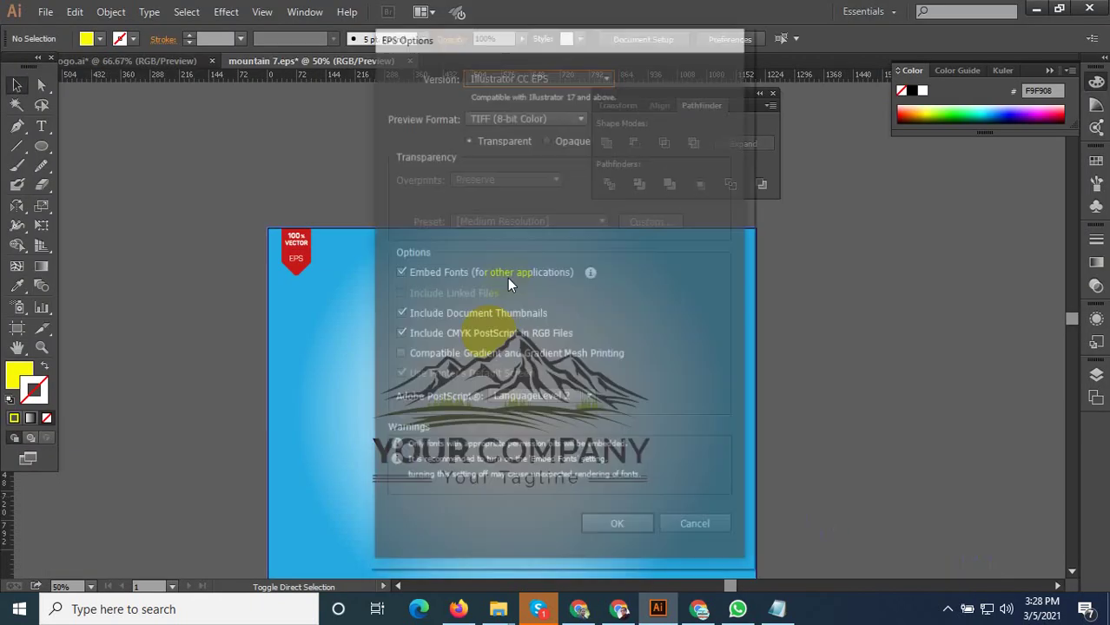
pyautogui.click(608, 526)
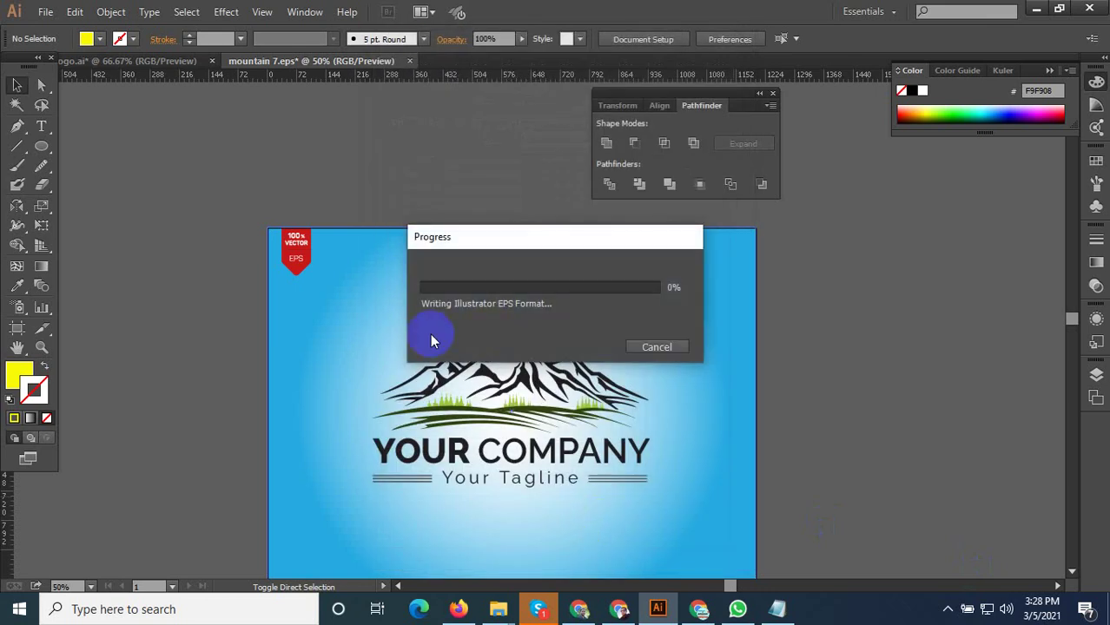
pyautogui.scroll(-1, 508, 426)
pyautogui.scroll(2, 515, 425)
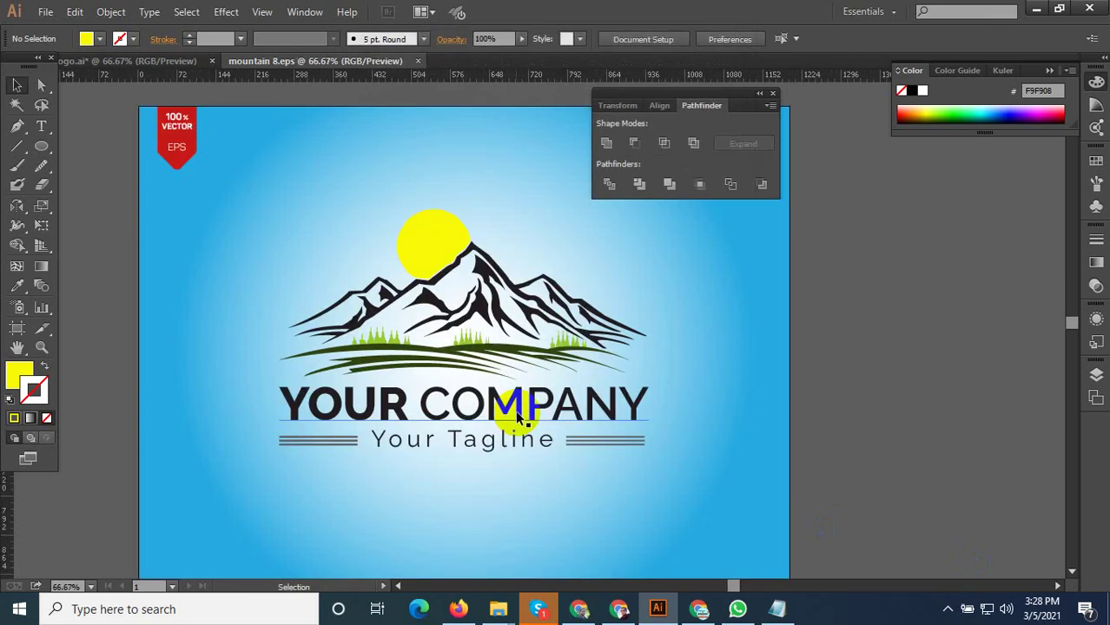